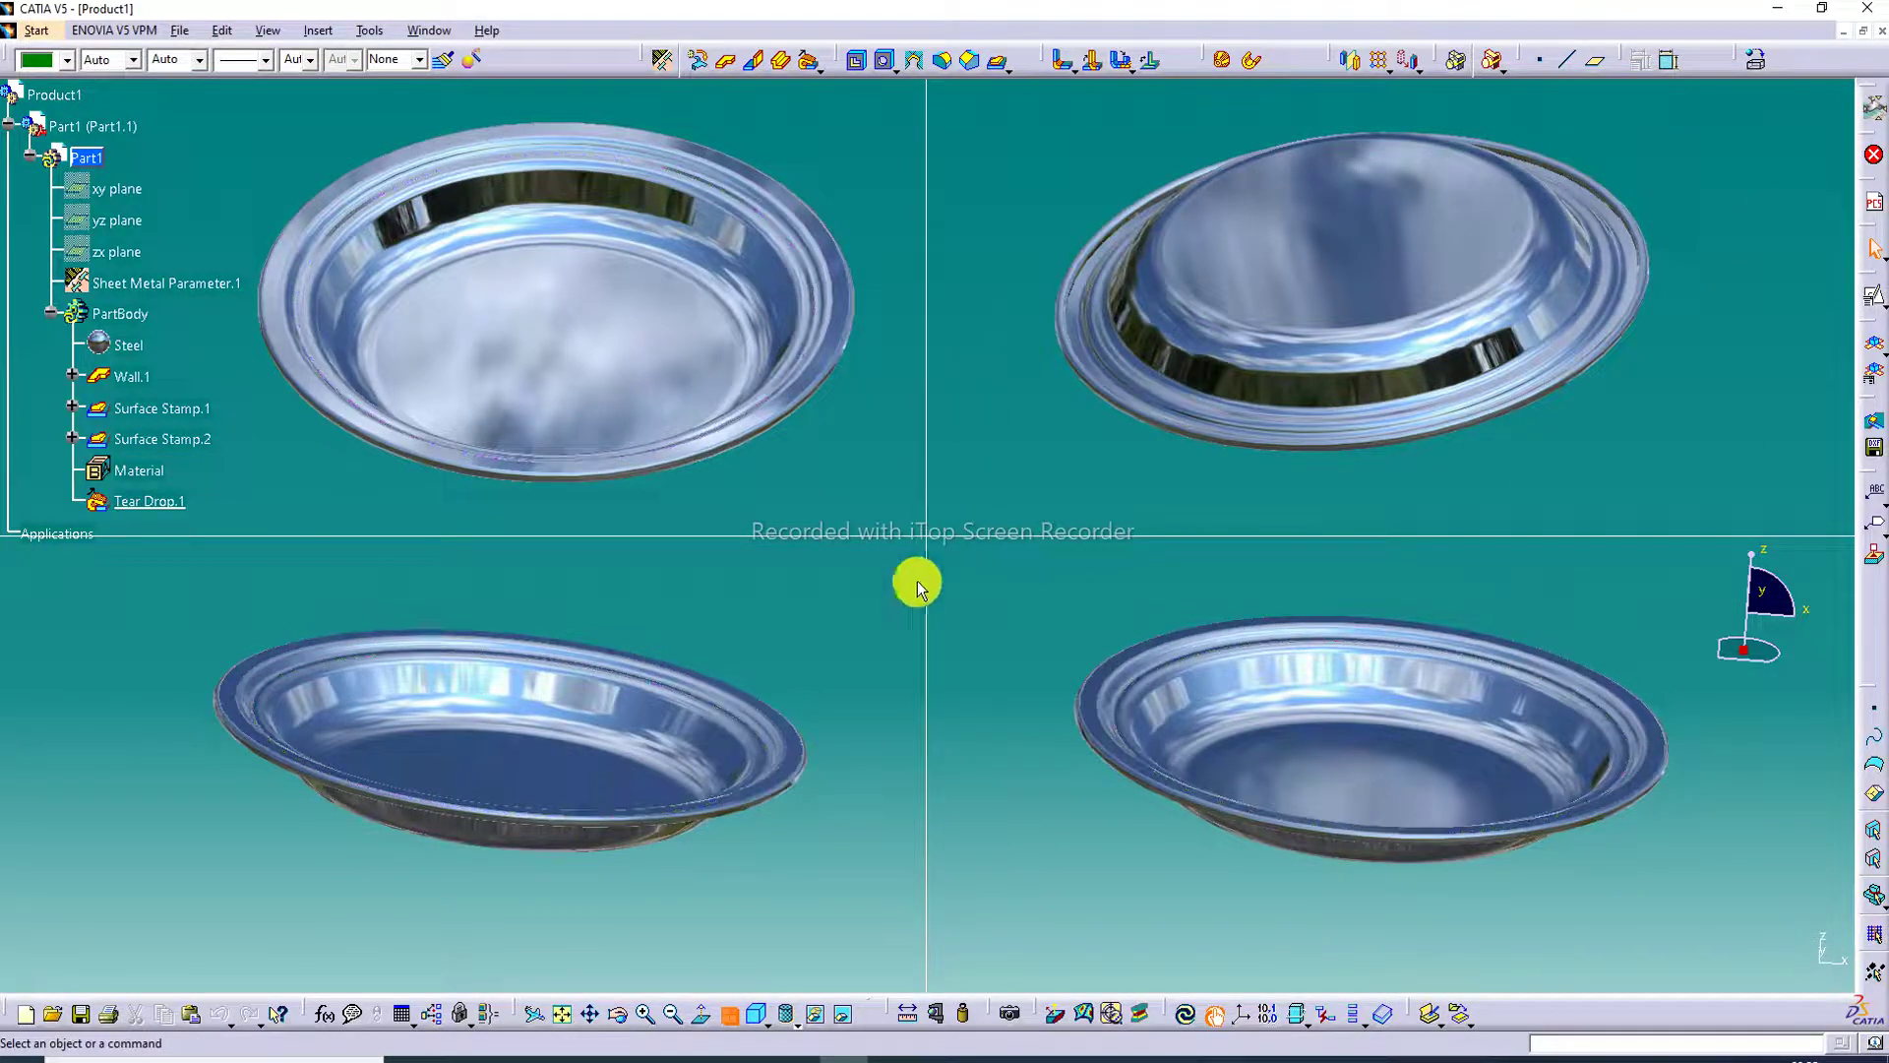
Step: Switch the four-view display of the finished steel plate to a single view and examine its rim, interior and underside from several angles
left_click(729, 1014)
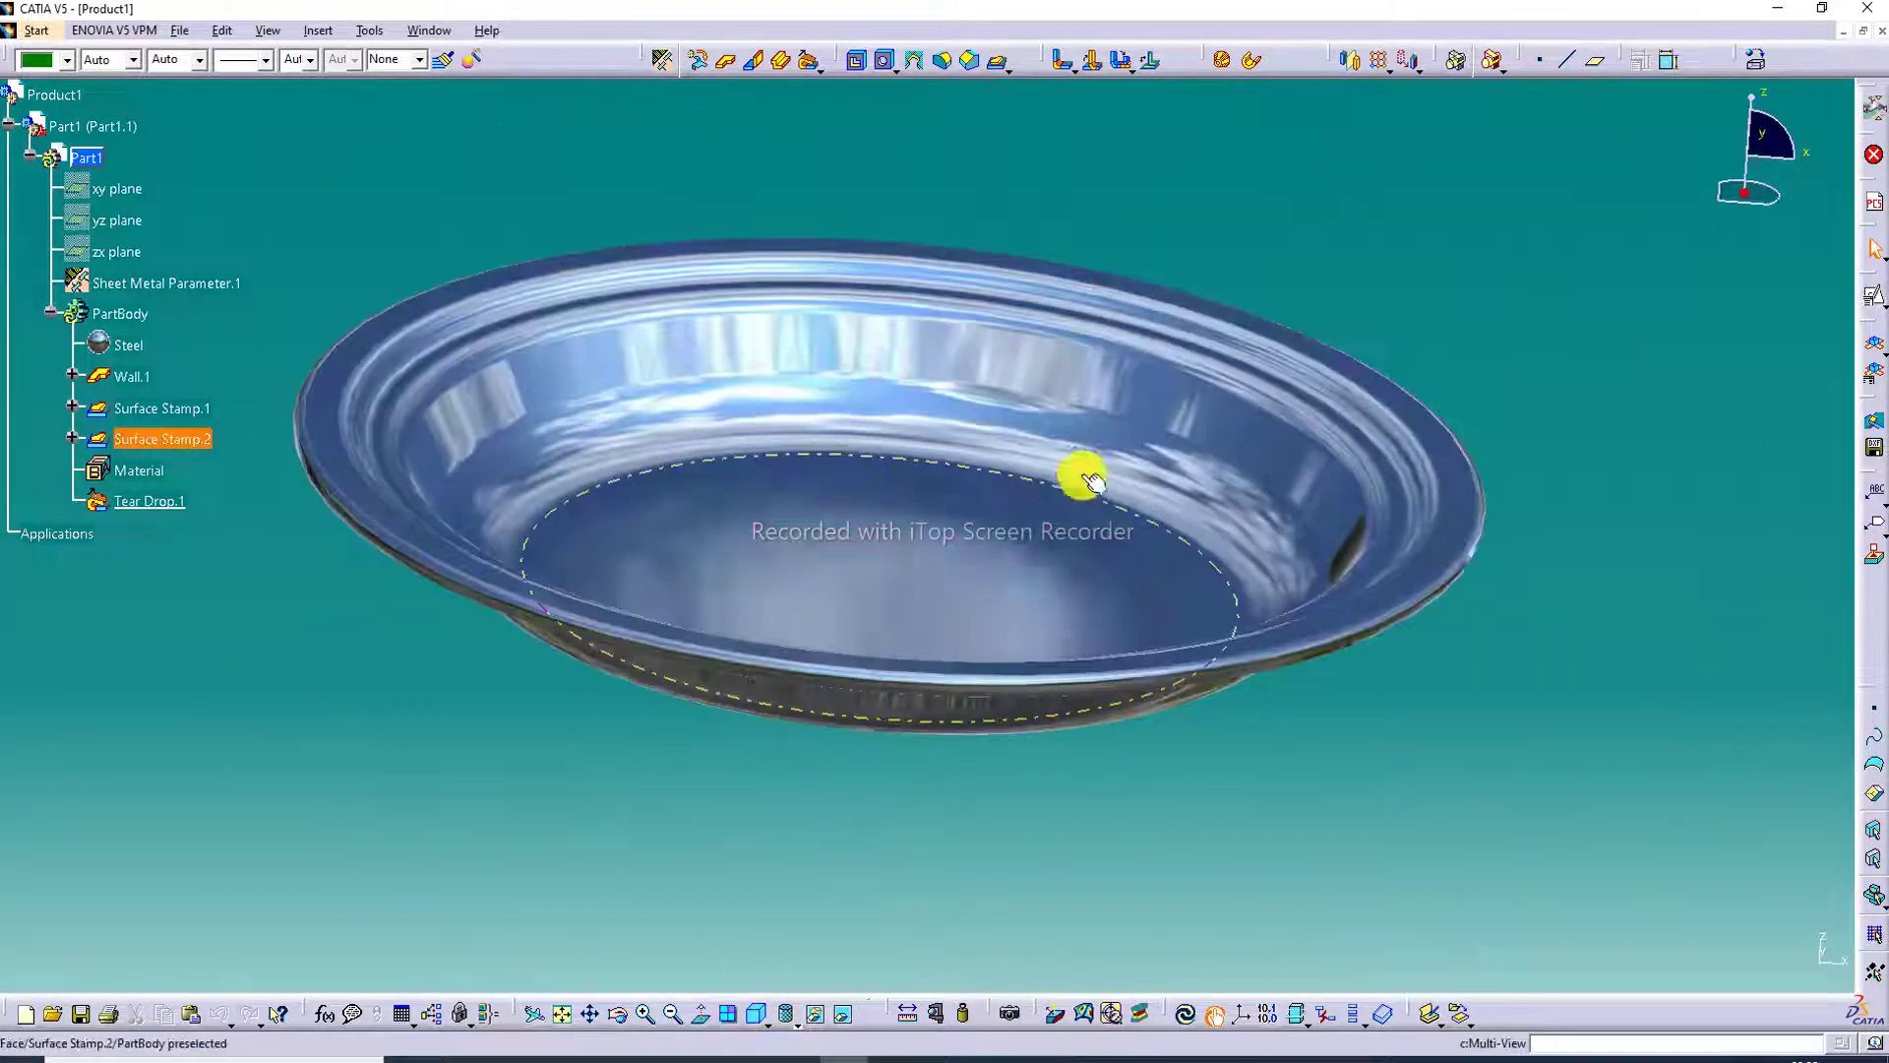
left_click(754, 1013)
middle_click_drag(1035, 633, 1101, 654)
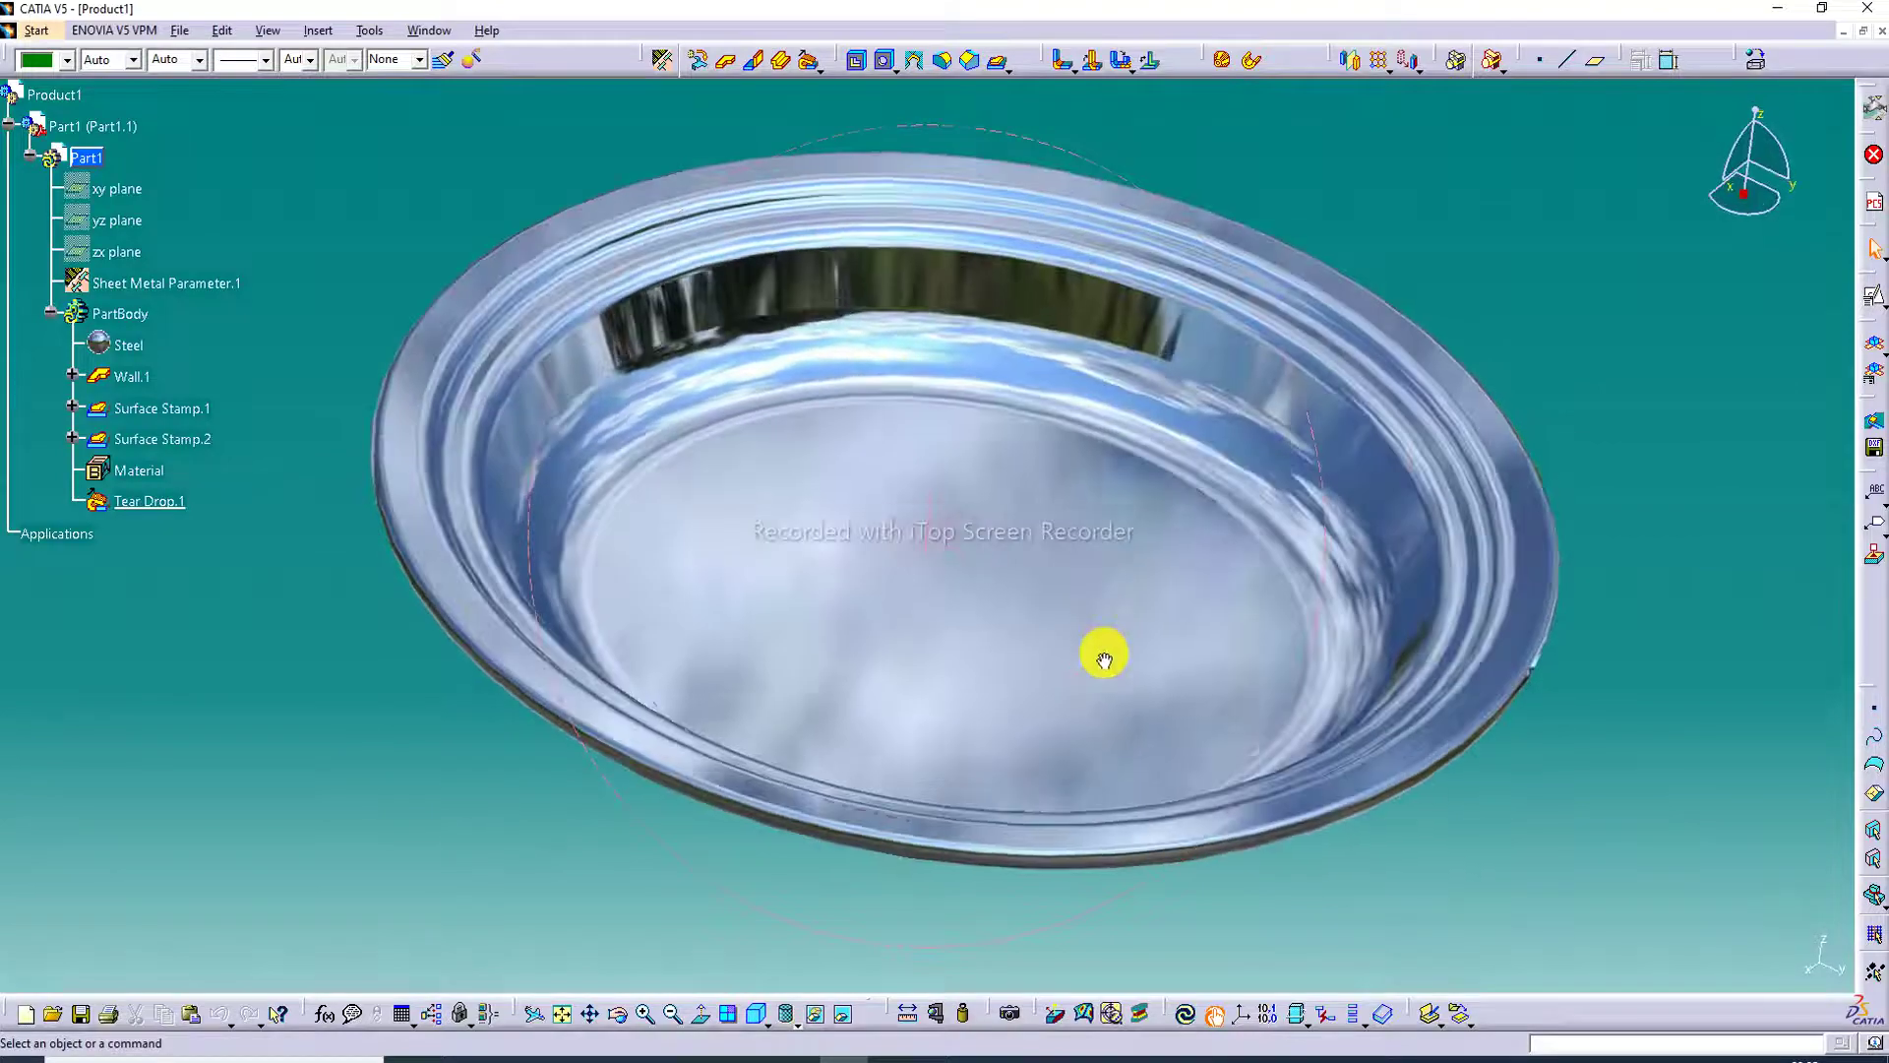
middle_click_drag(944, 544, 995, 476)
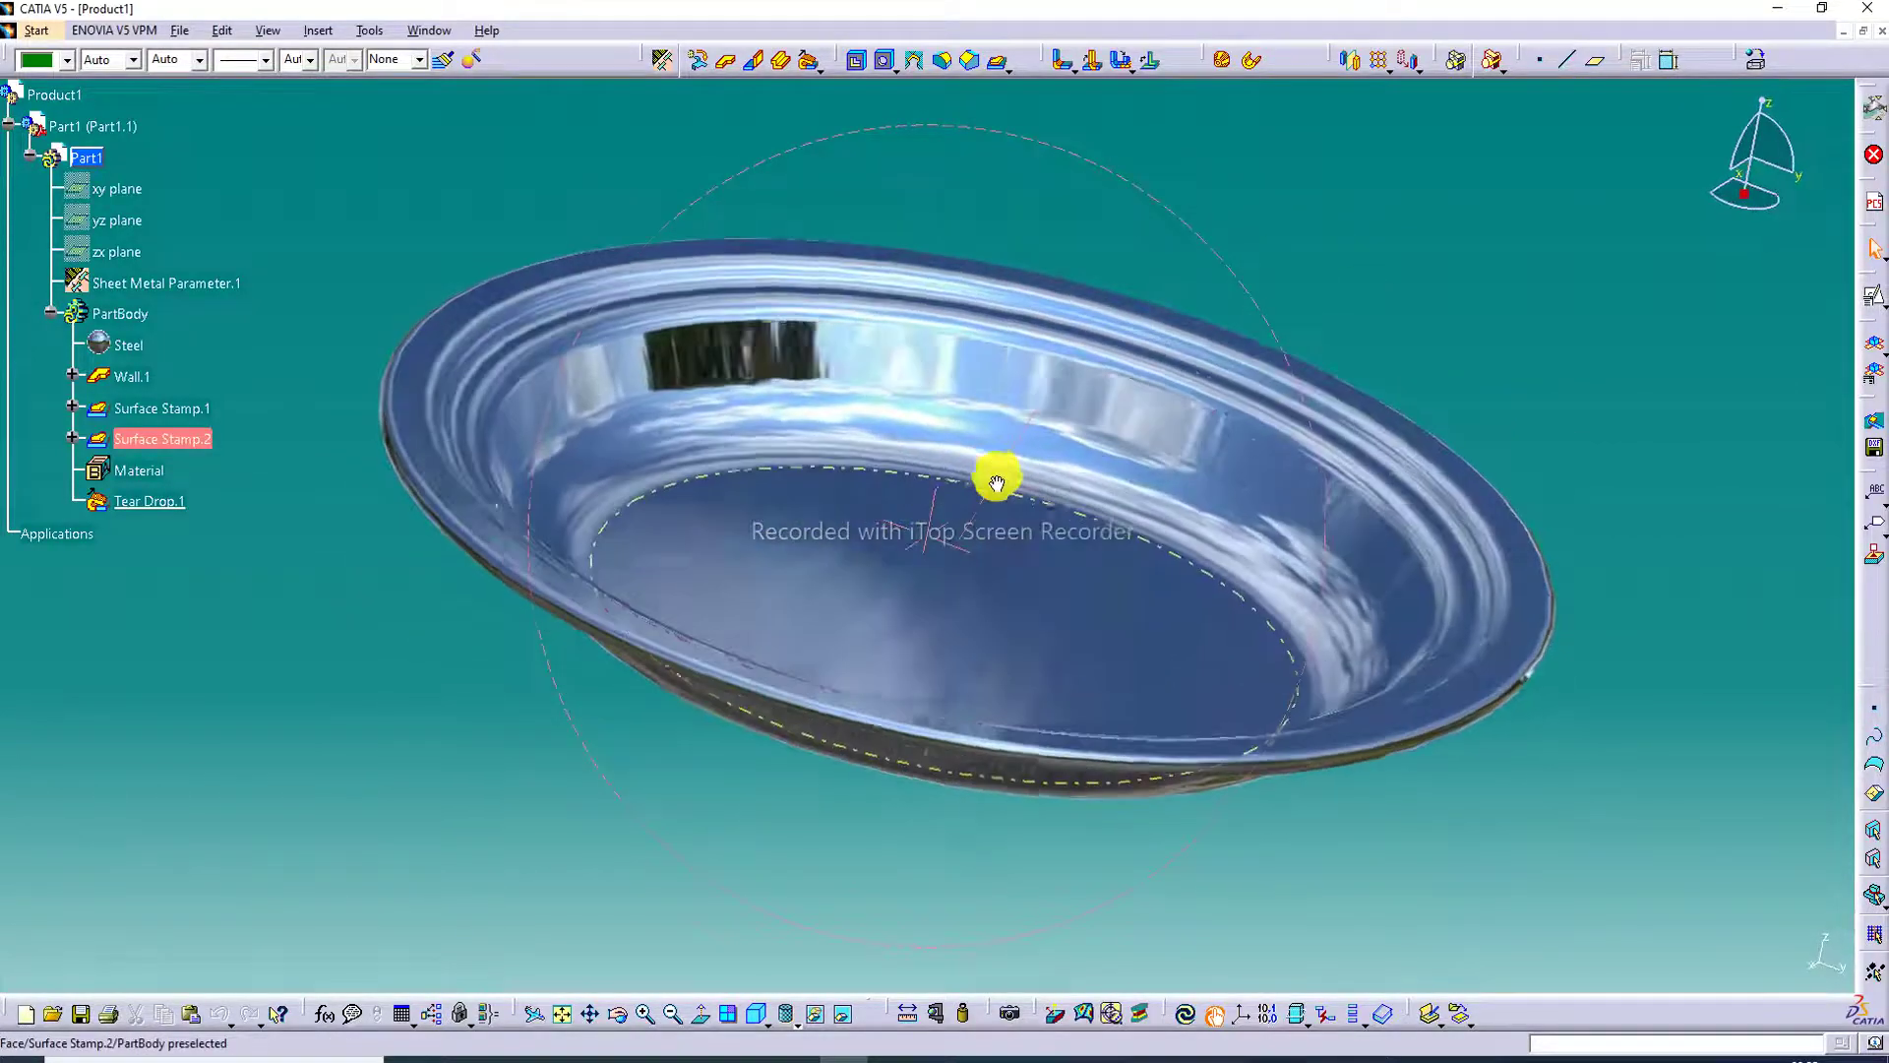
middle_click_drag(1350, 458, 1013, 463)
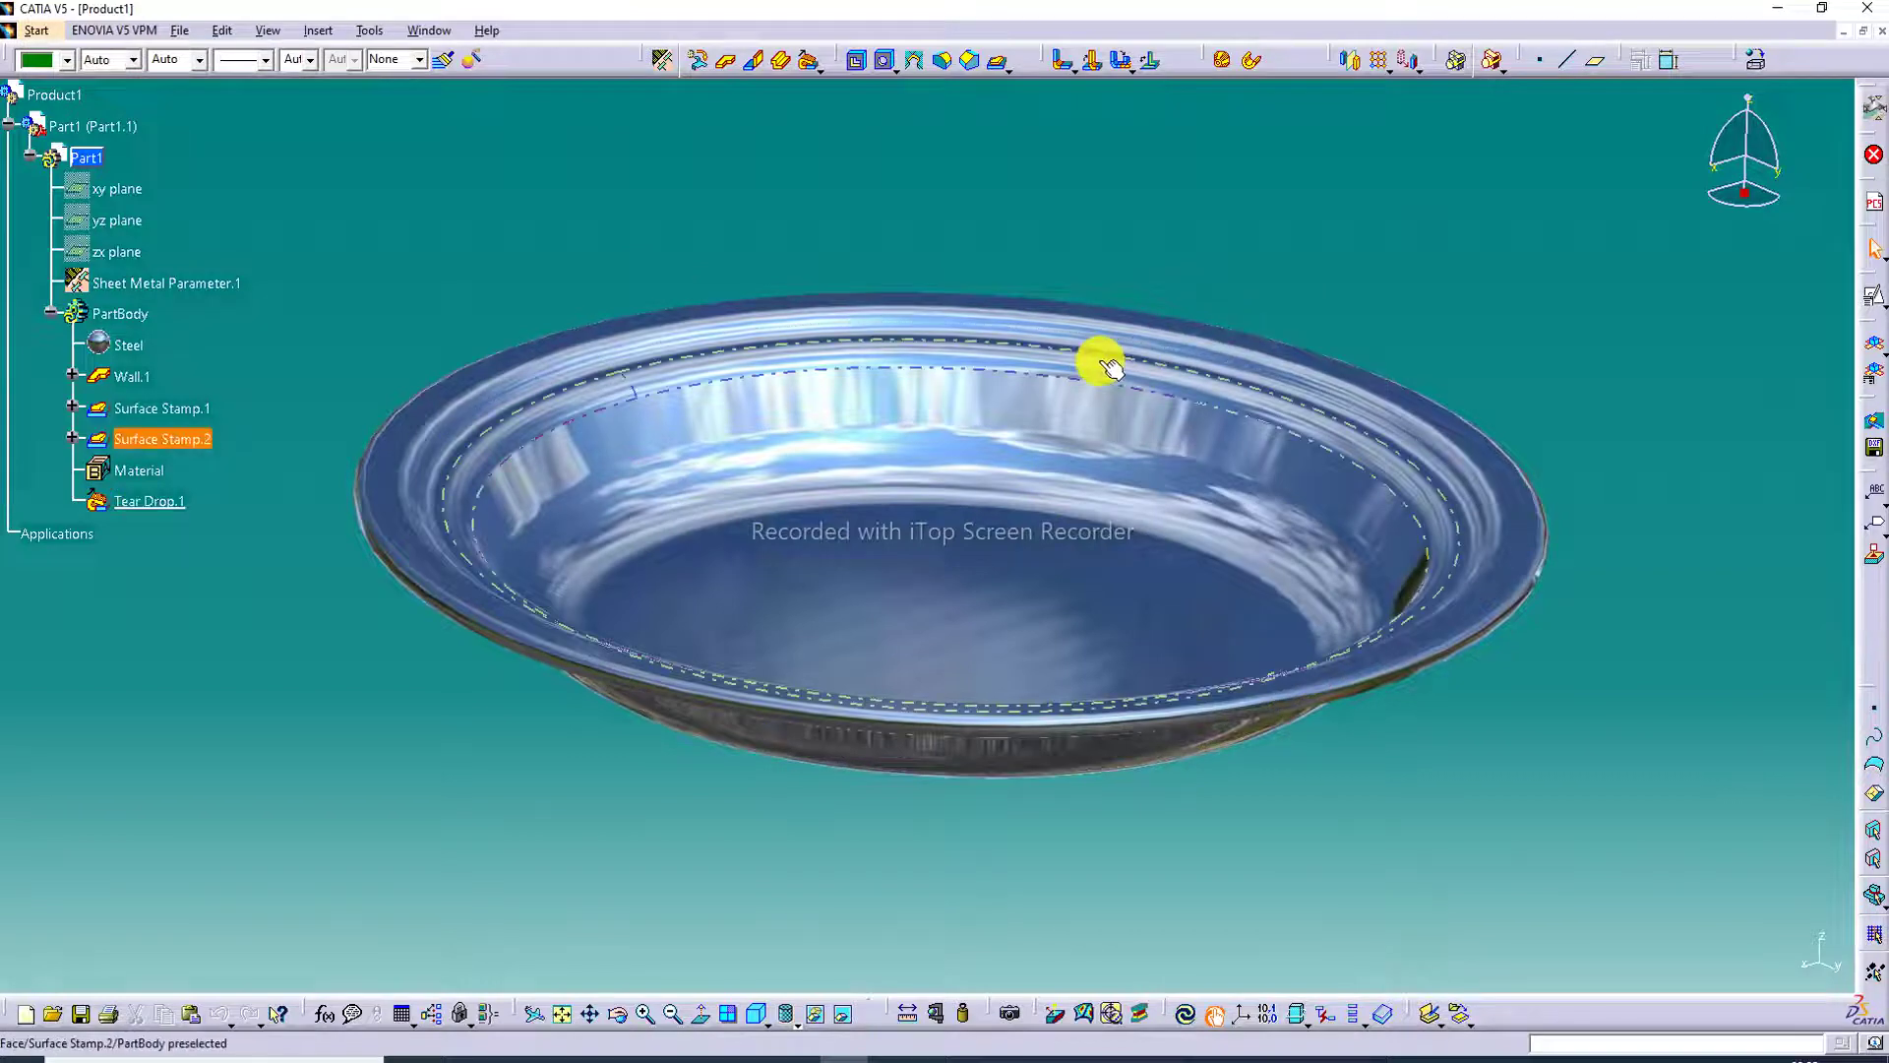
middle_click_drag(1000, 384, 999, 463)
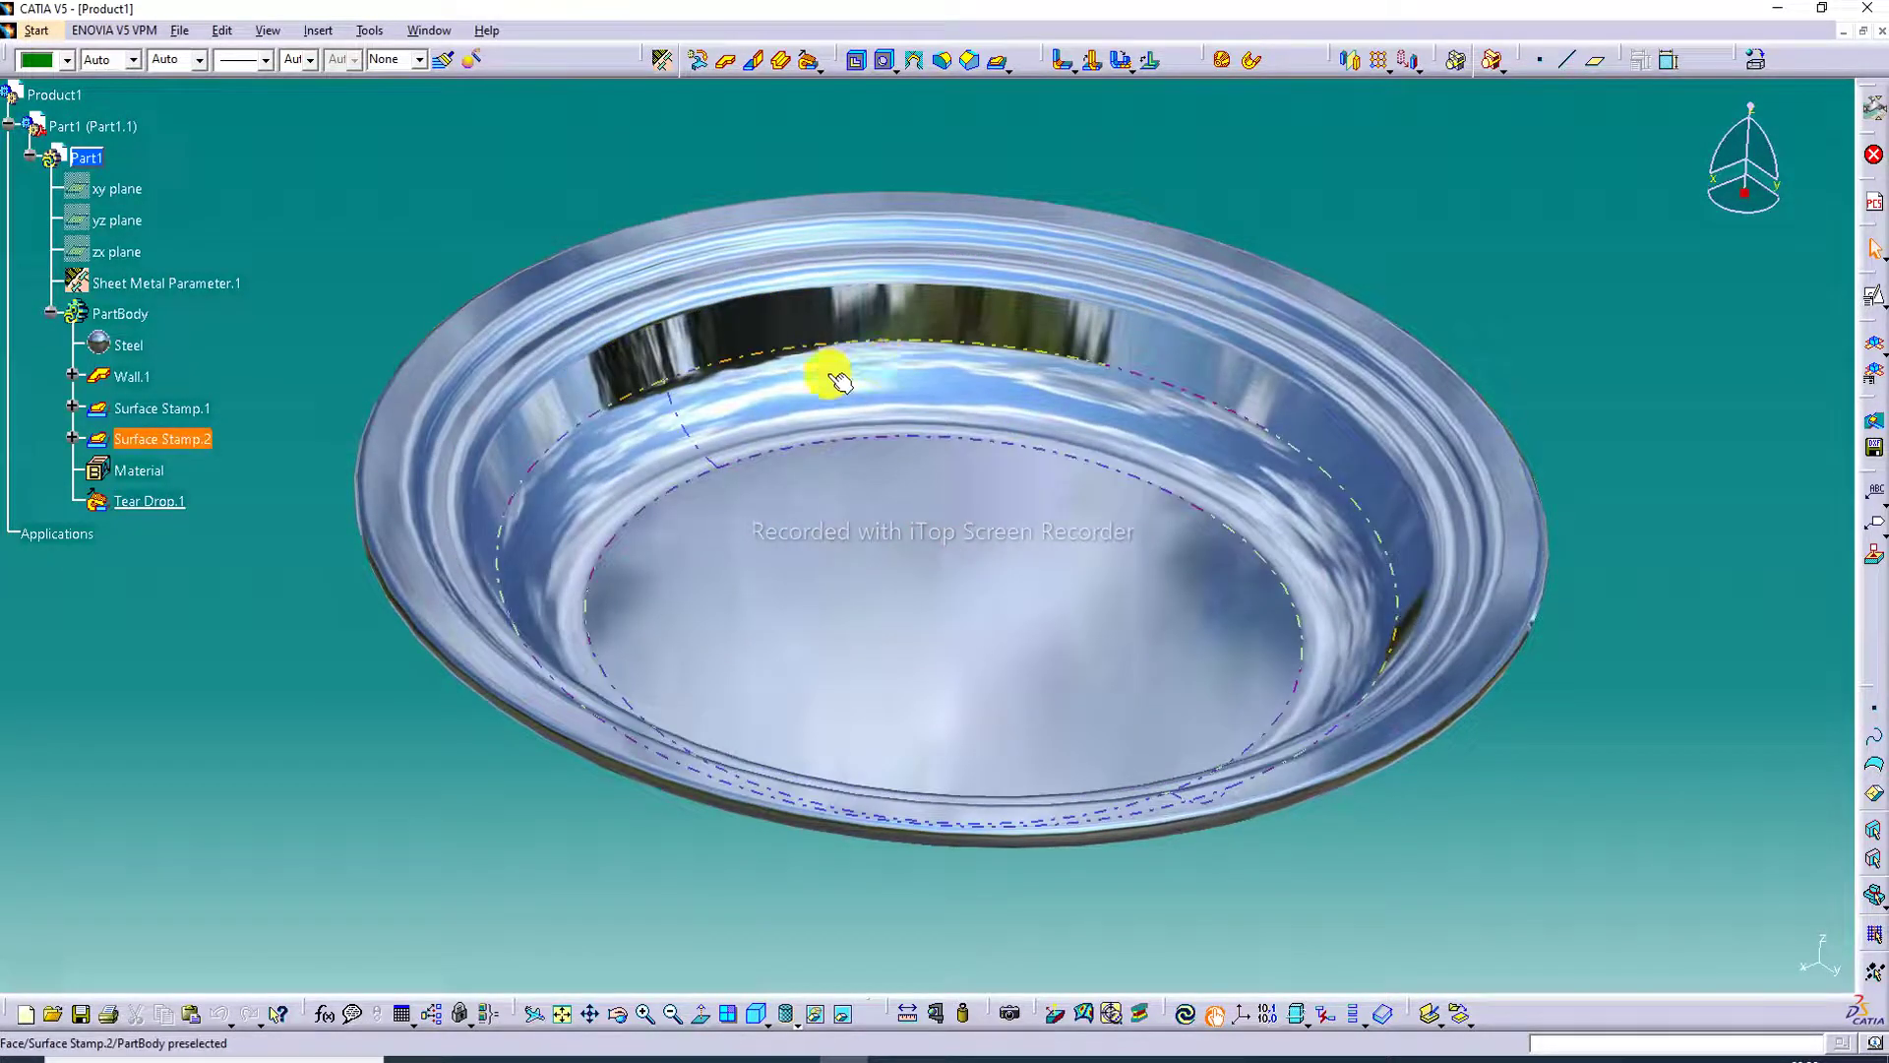
middle_click_drag(807, 377, 689, 217)
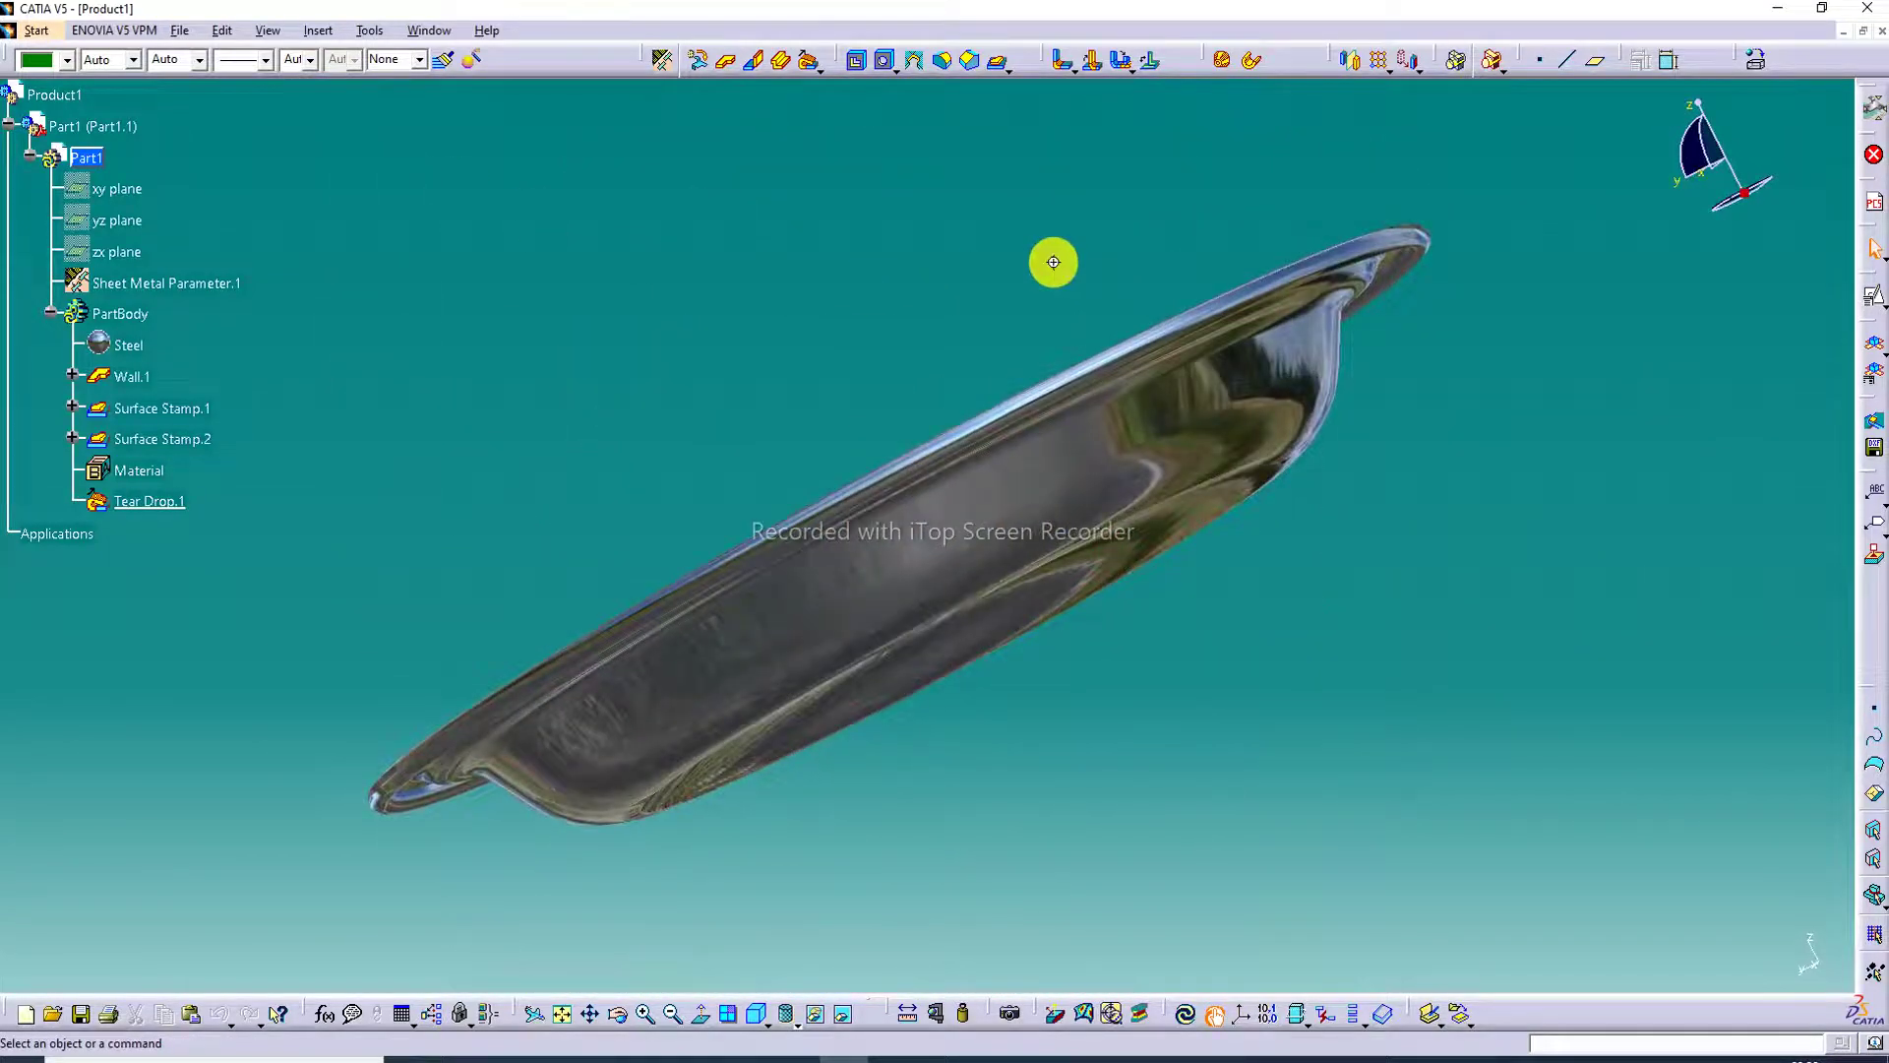
middle_click_drag(1053, 262, 1362, 430)
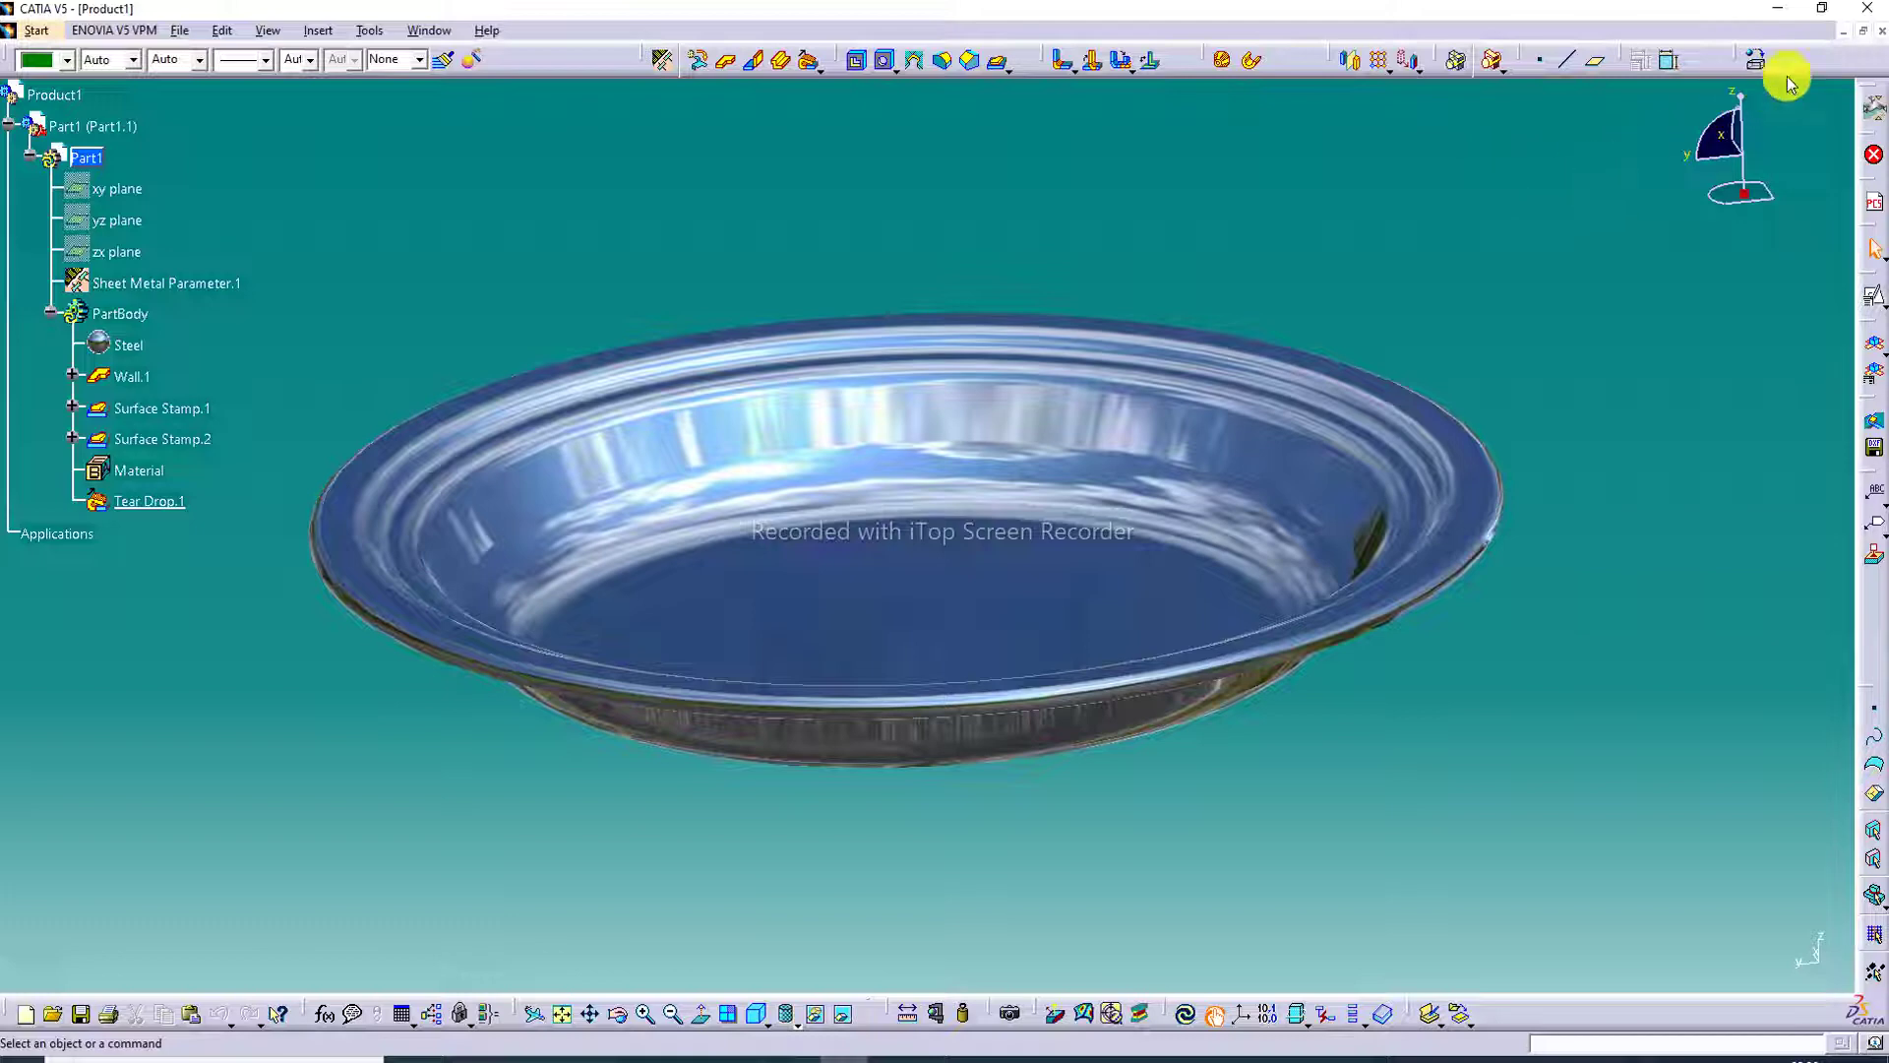
Step: Close the plate product without saving and create a new hybrid-design part named Part1 in Generative Sheetmetal Design
left_click(1880, 35)
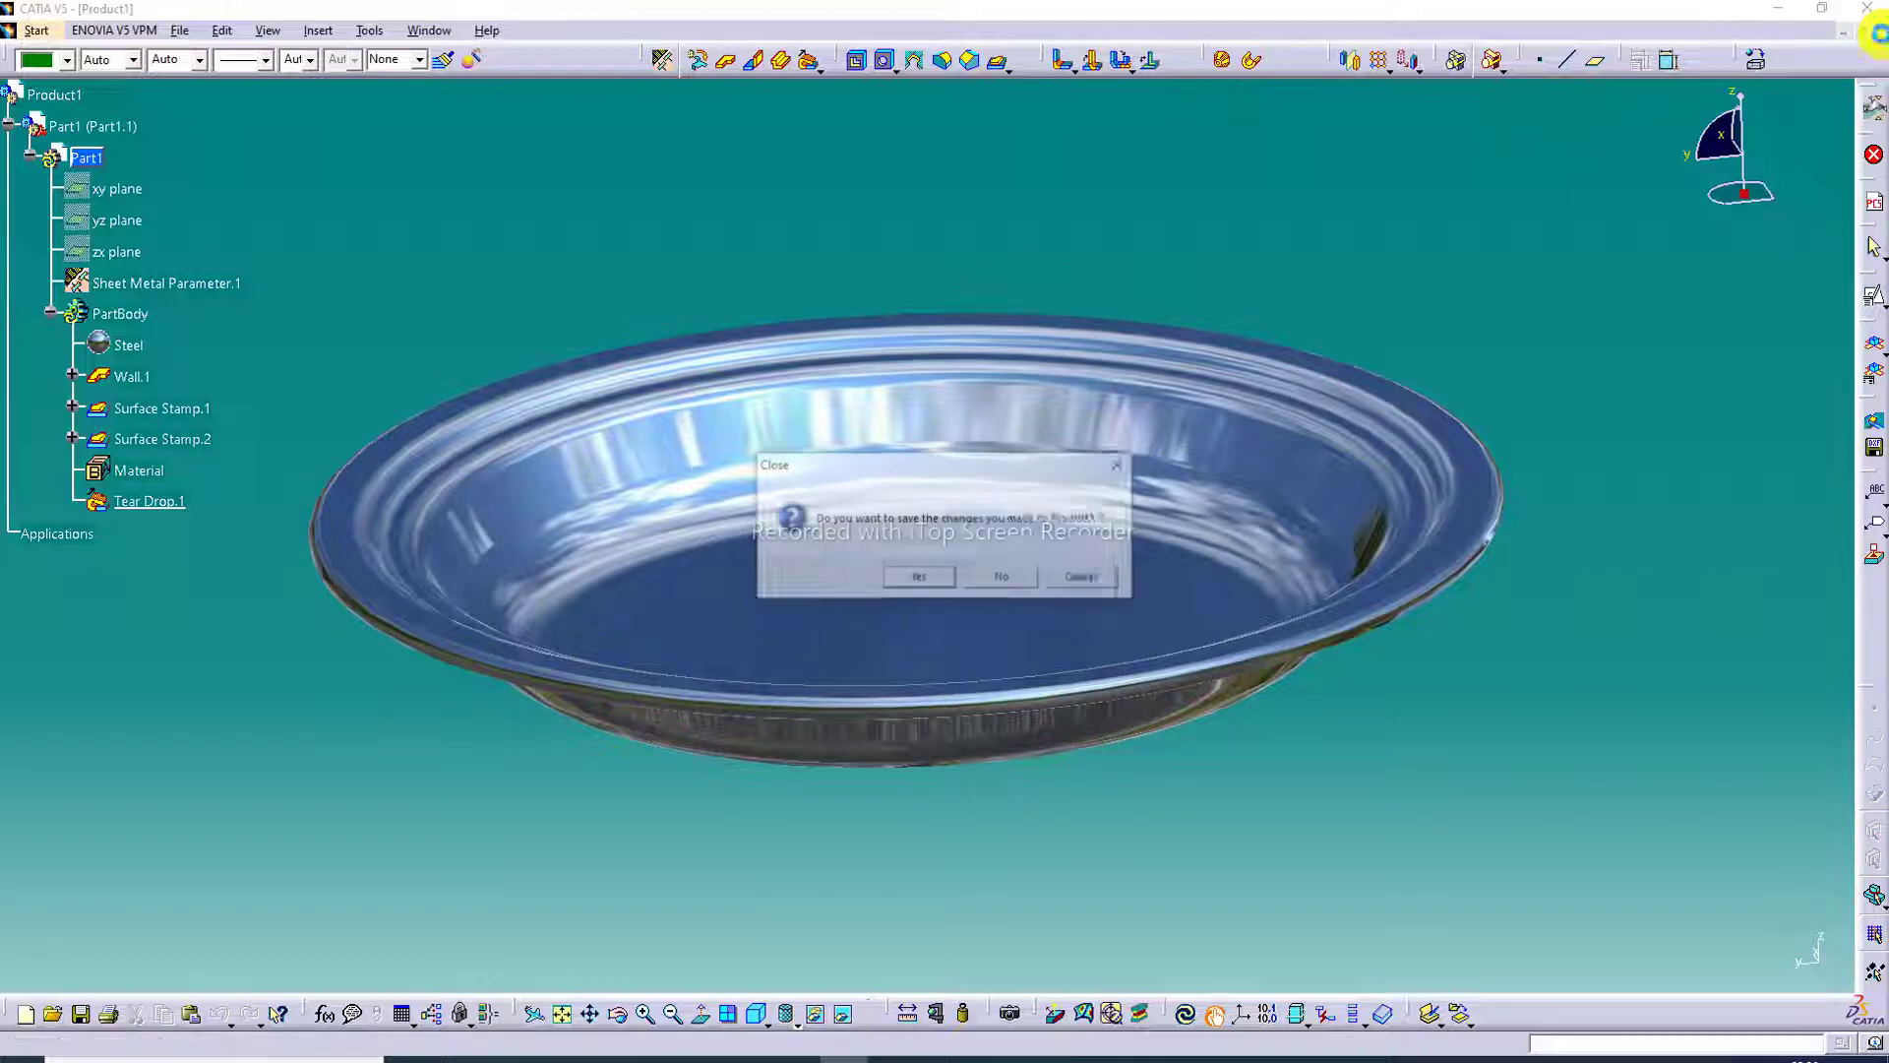
left_click(1002, 578)
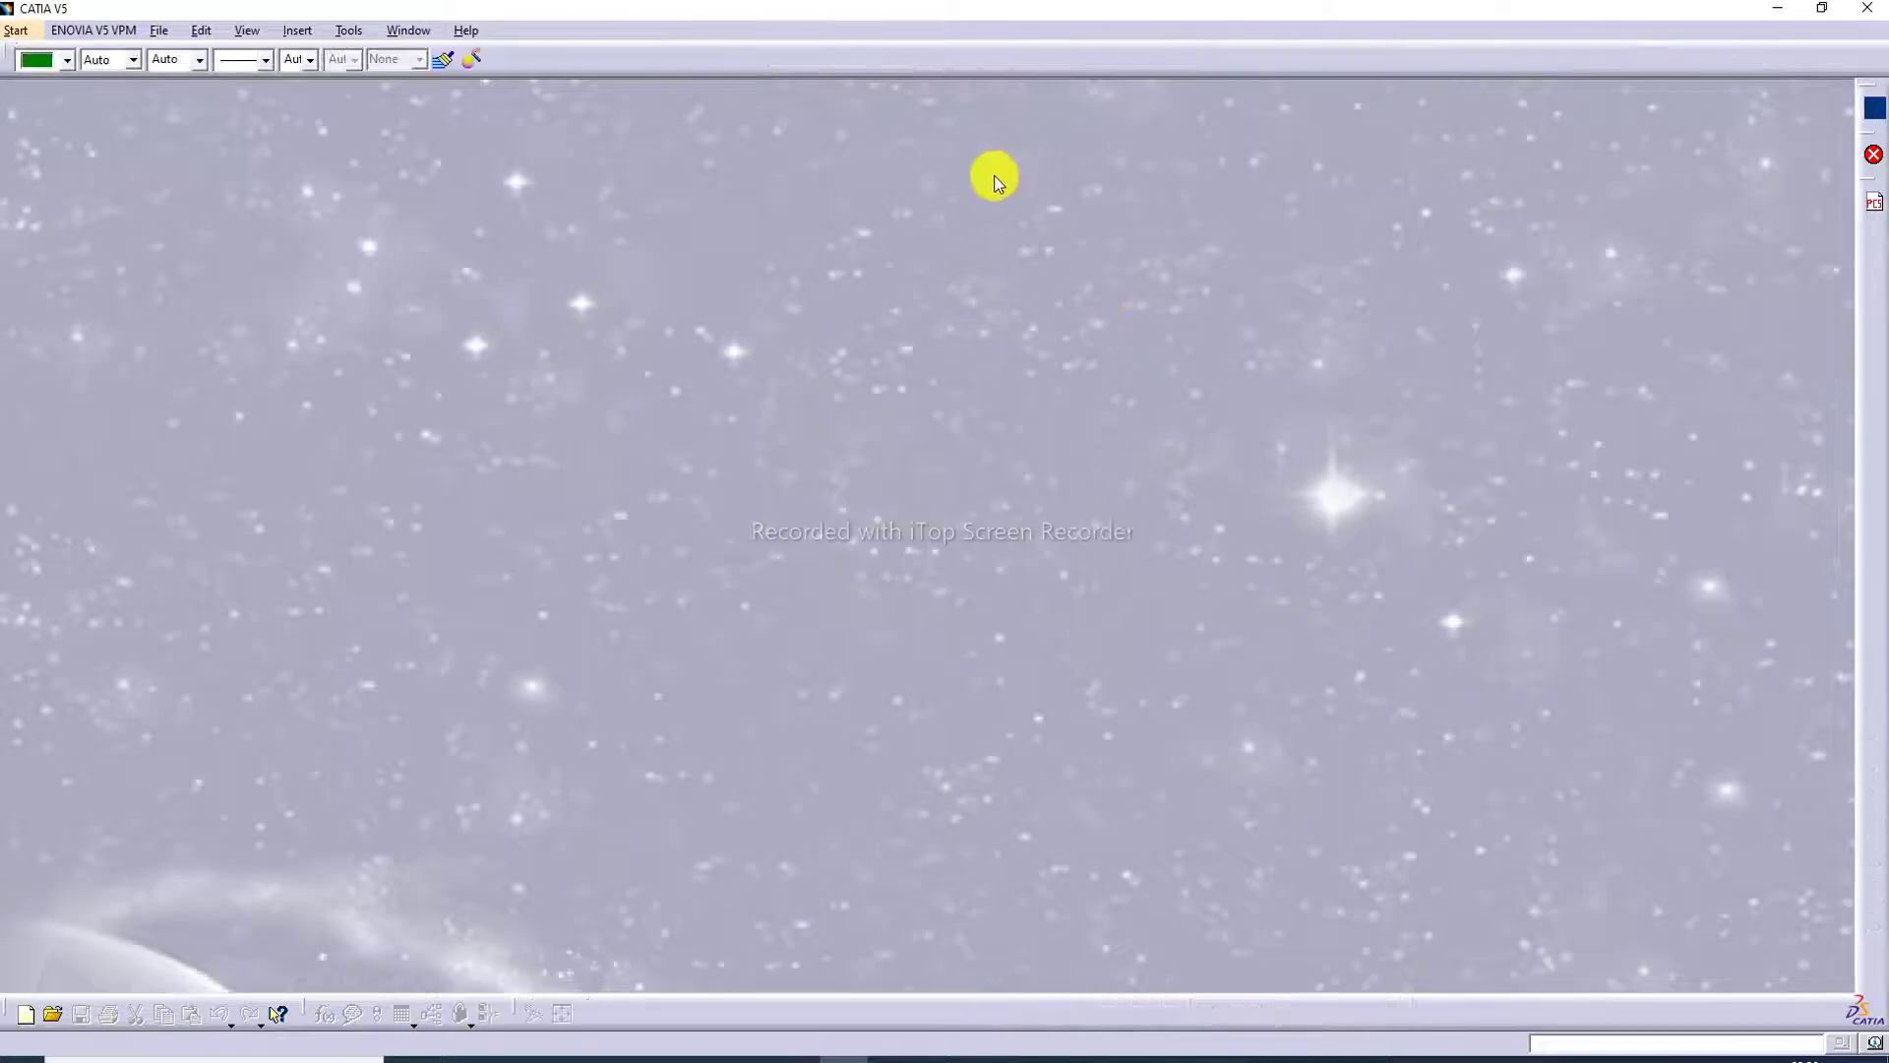
left_click(26, 37)
mouse_move(46, 87)
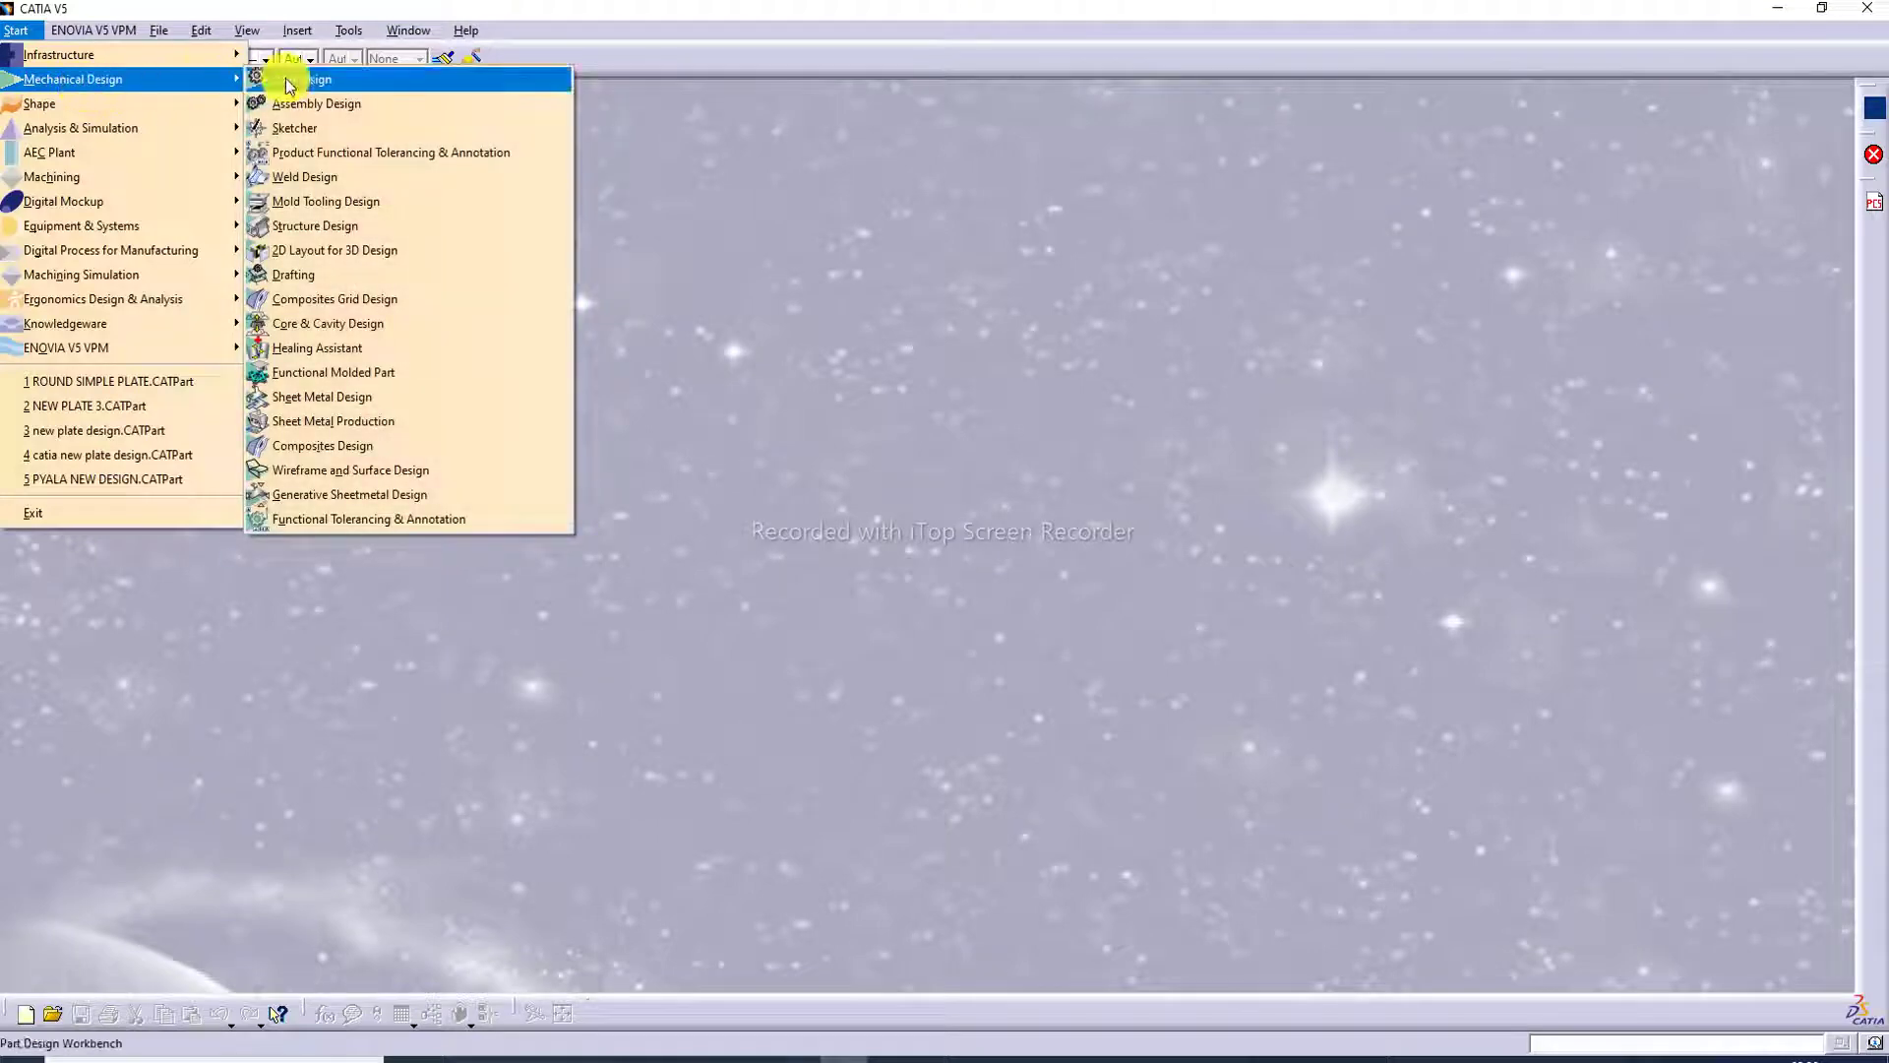
left_click(370, 498)
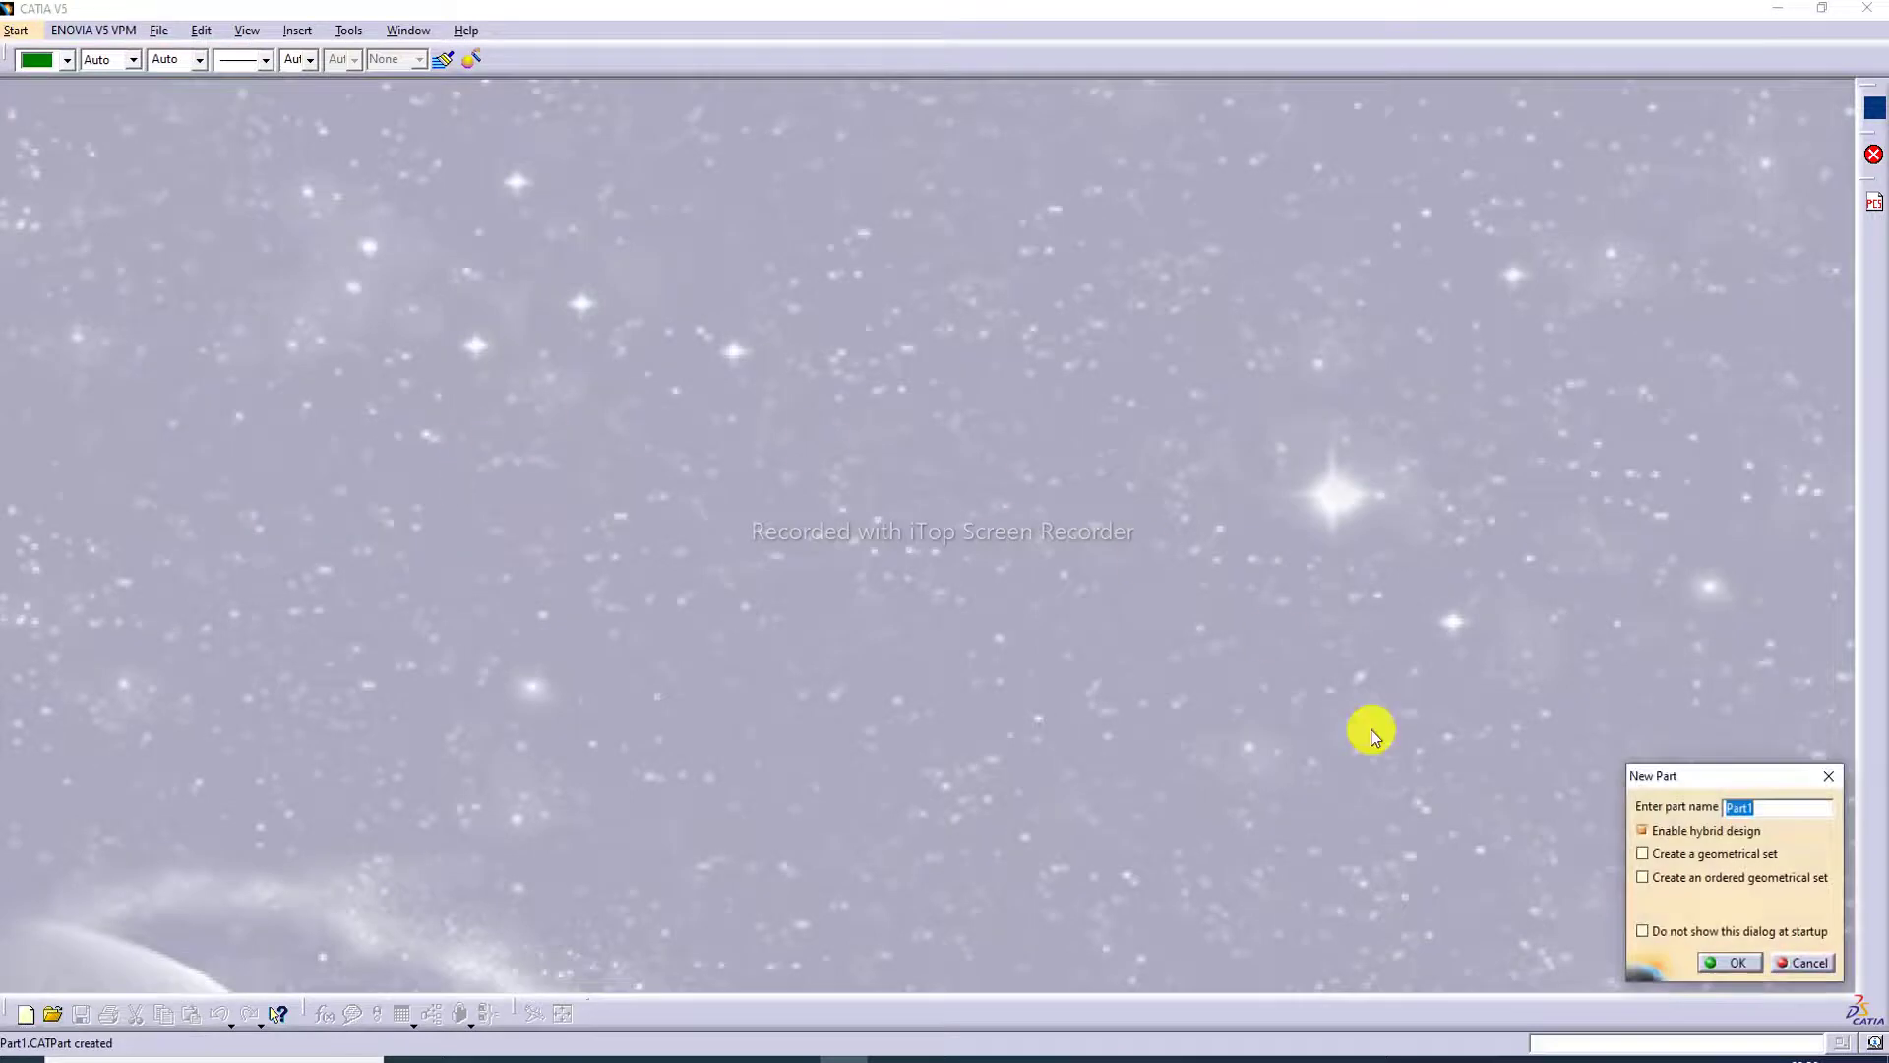
left_click(1730, 962)
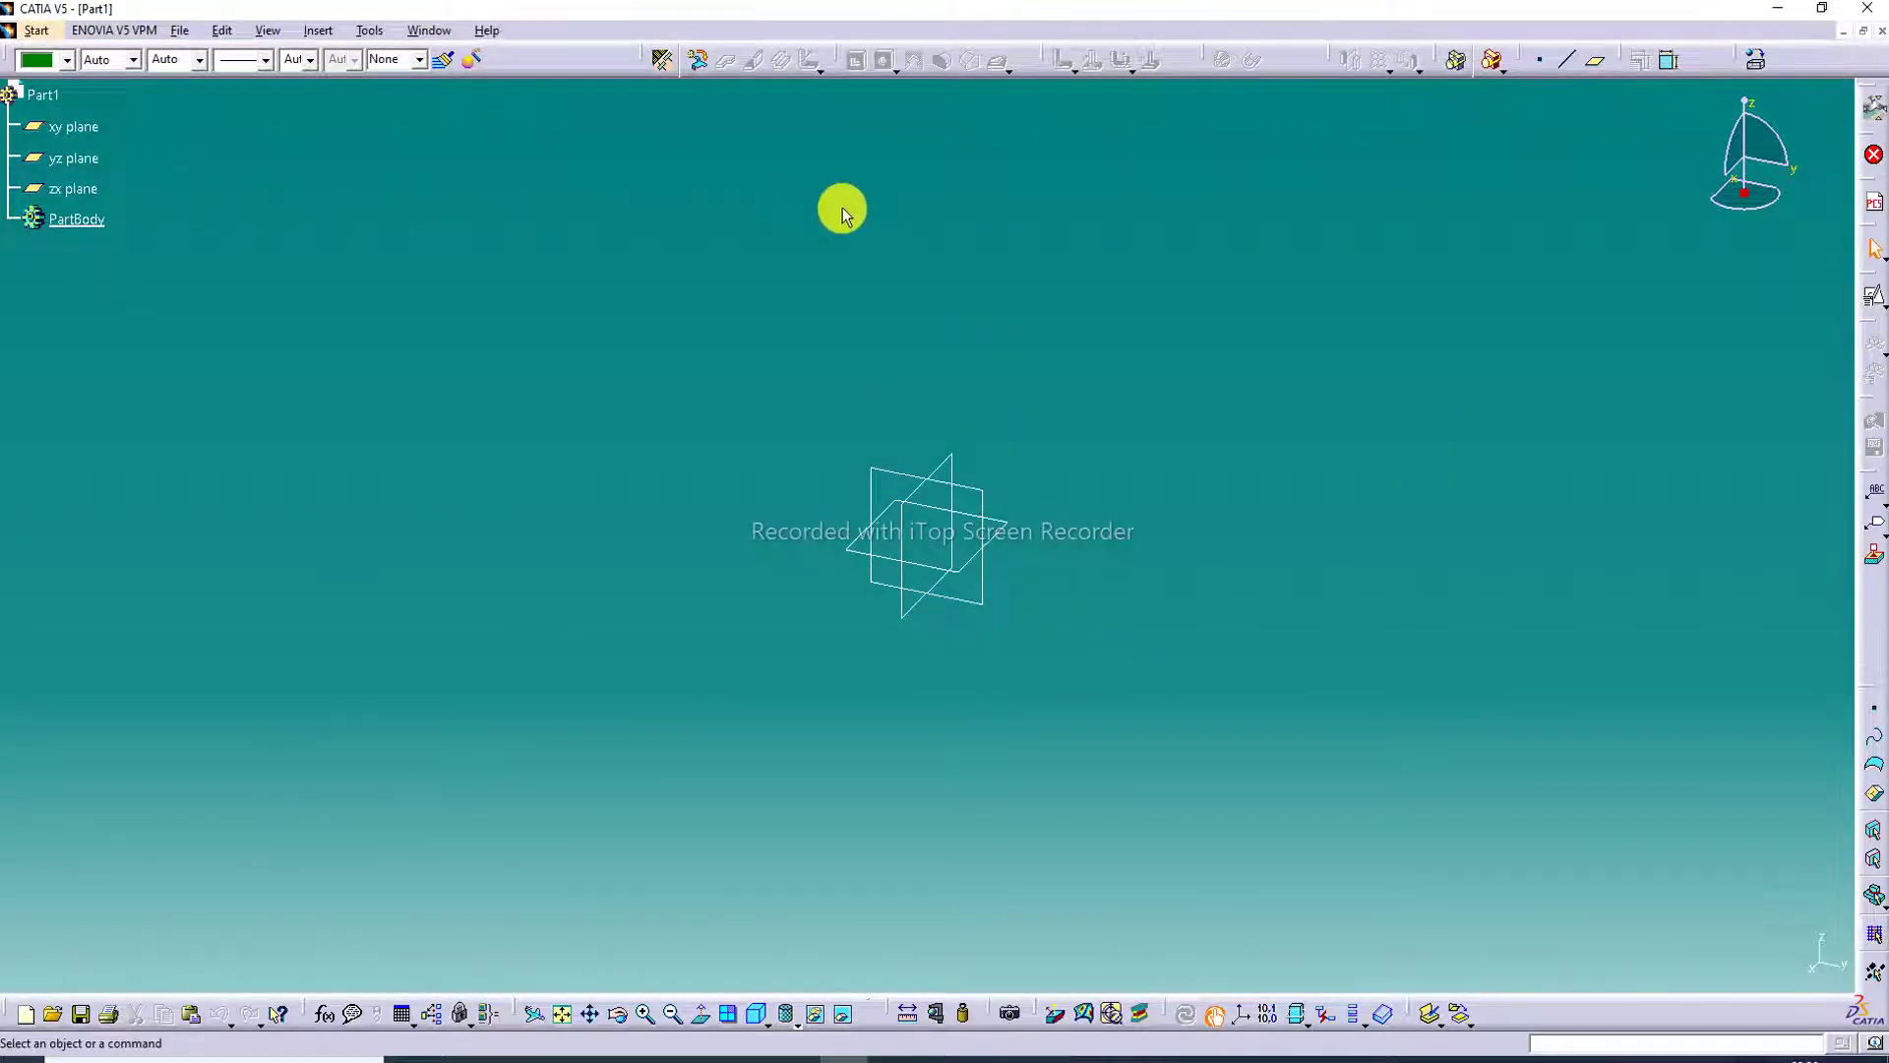
Step: Start a positioned sketch on the xy plane with swapped axes and the V direction reversed
left_click(1017, 532)
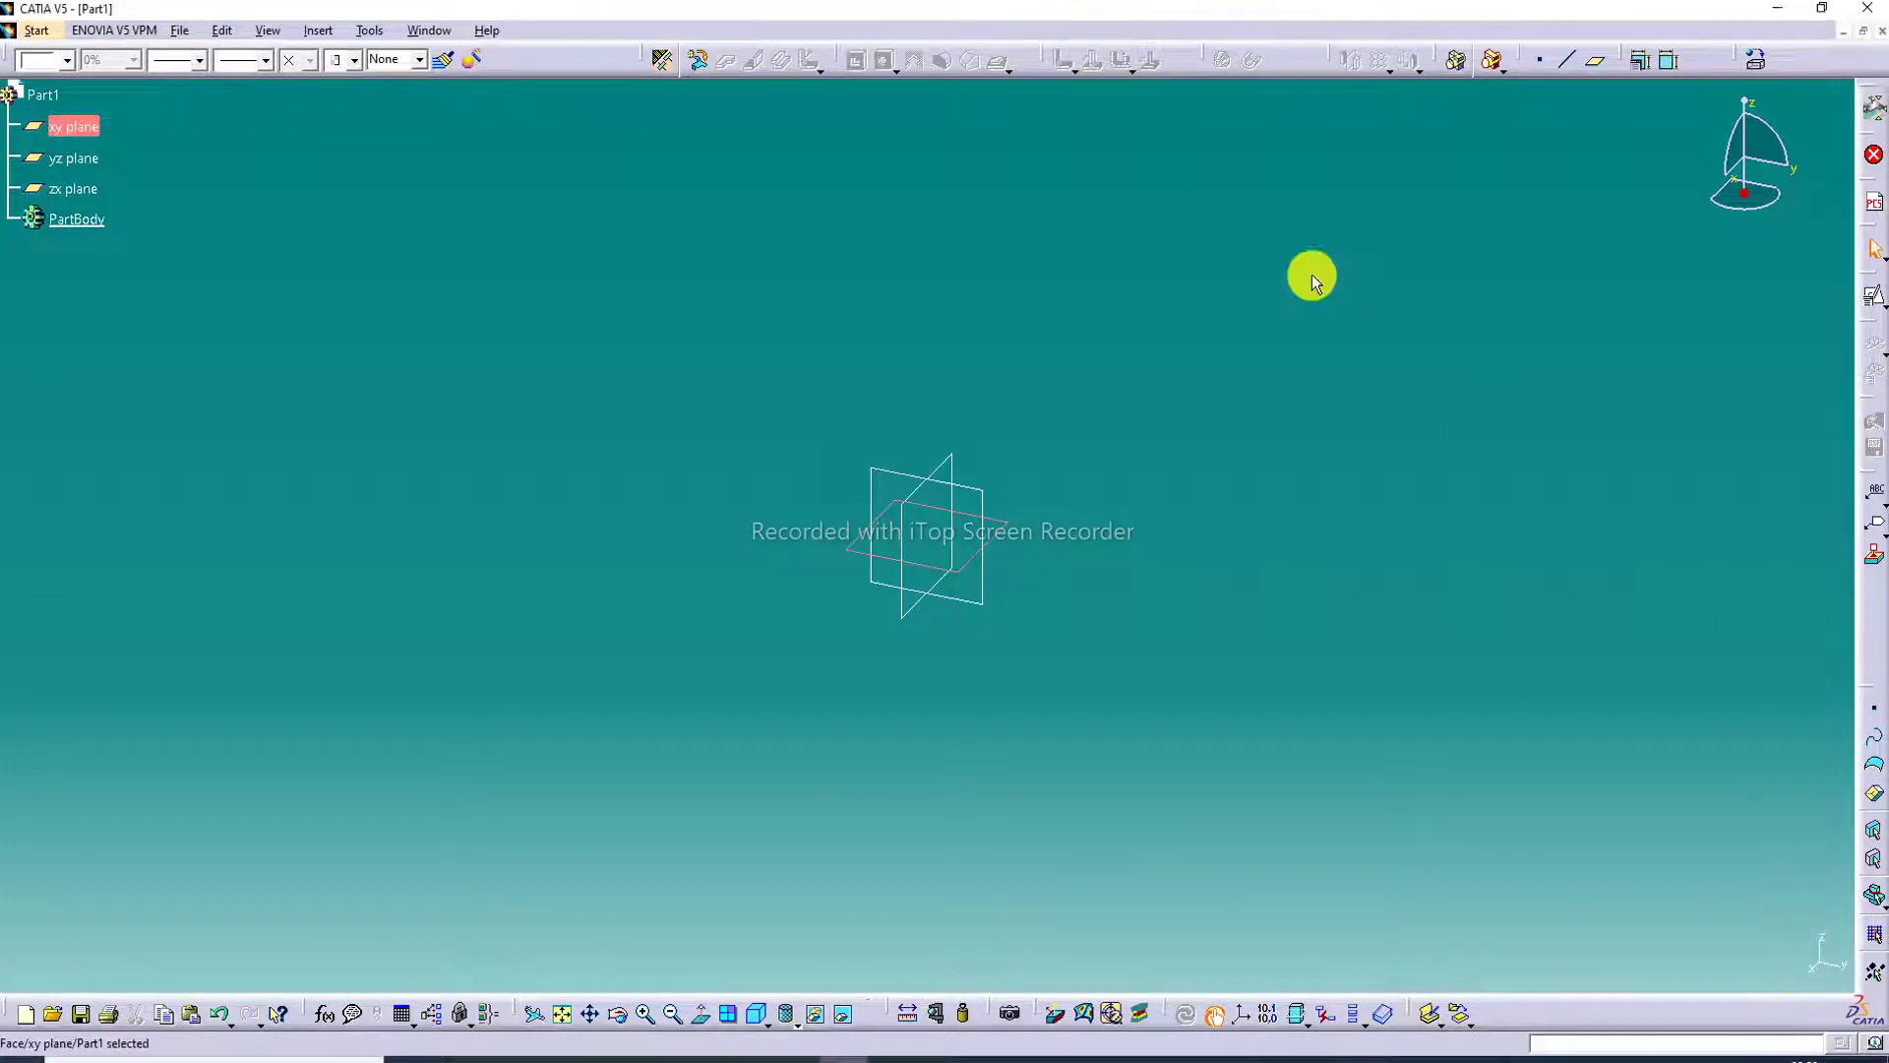
left_click(1878, 307)
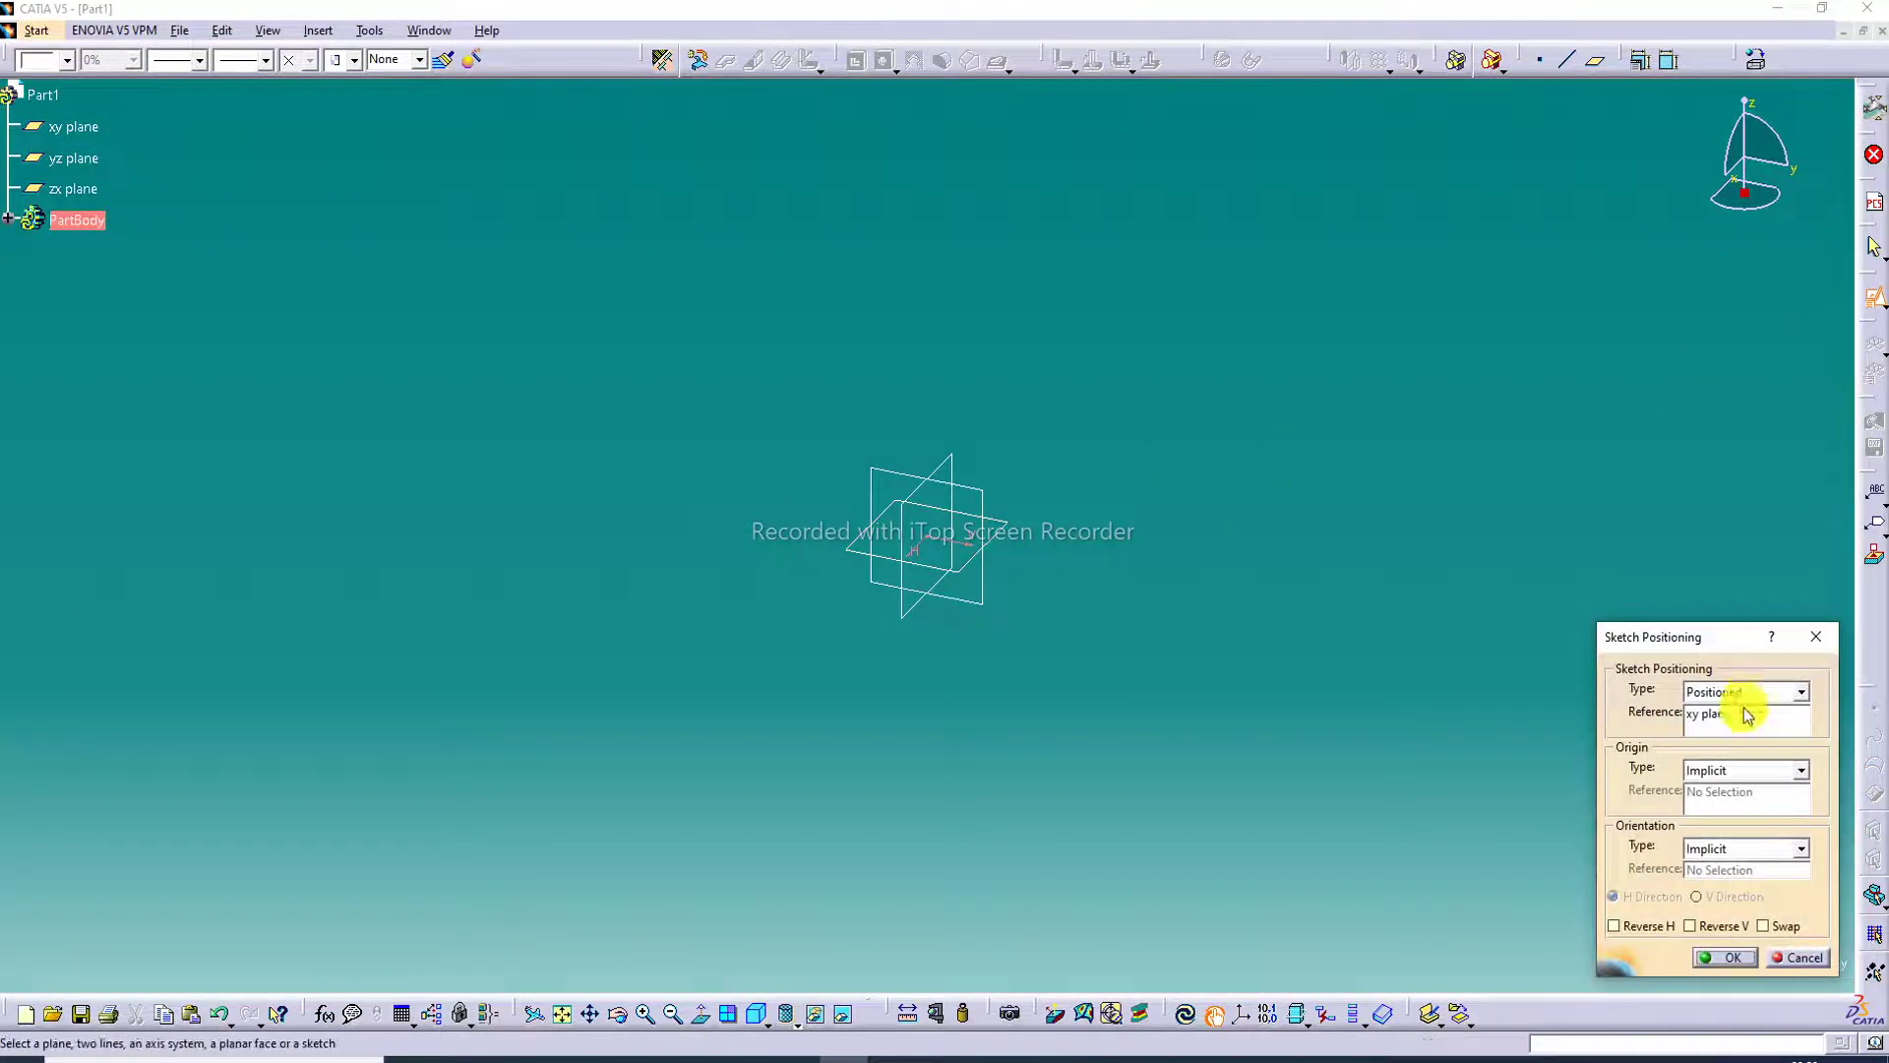
left_click(1777, 929)
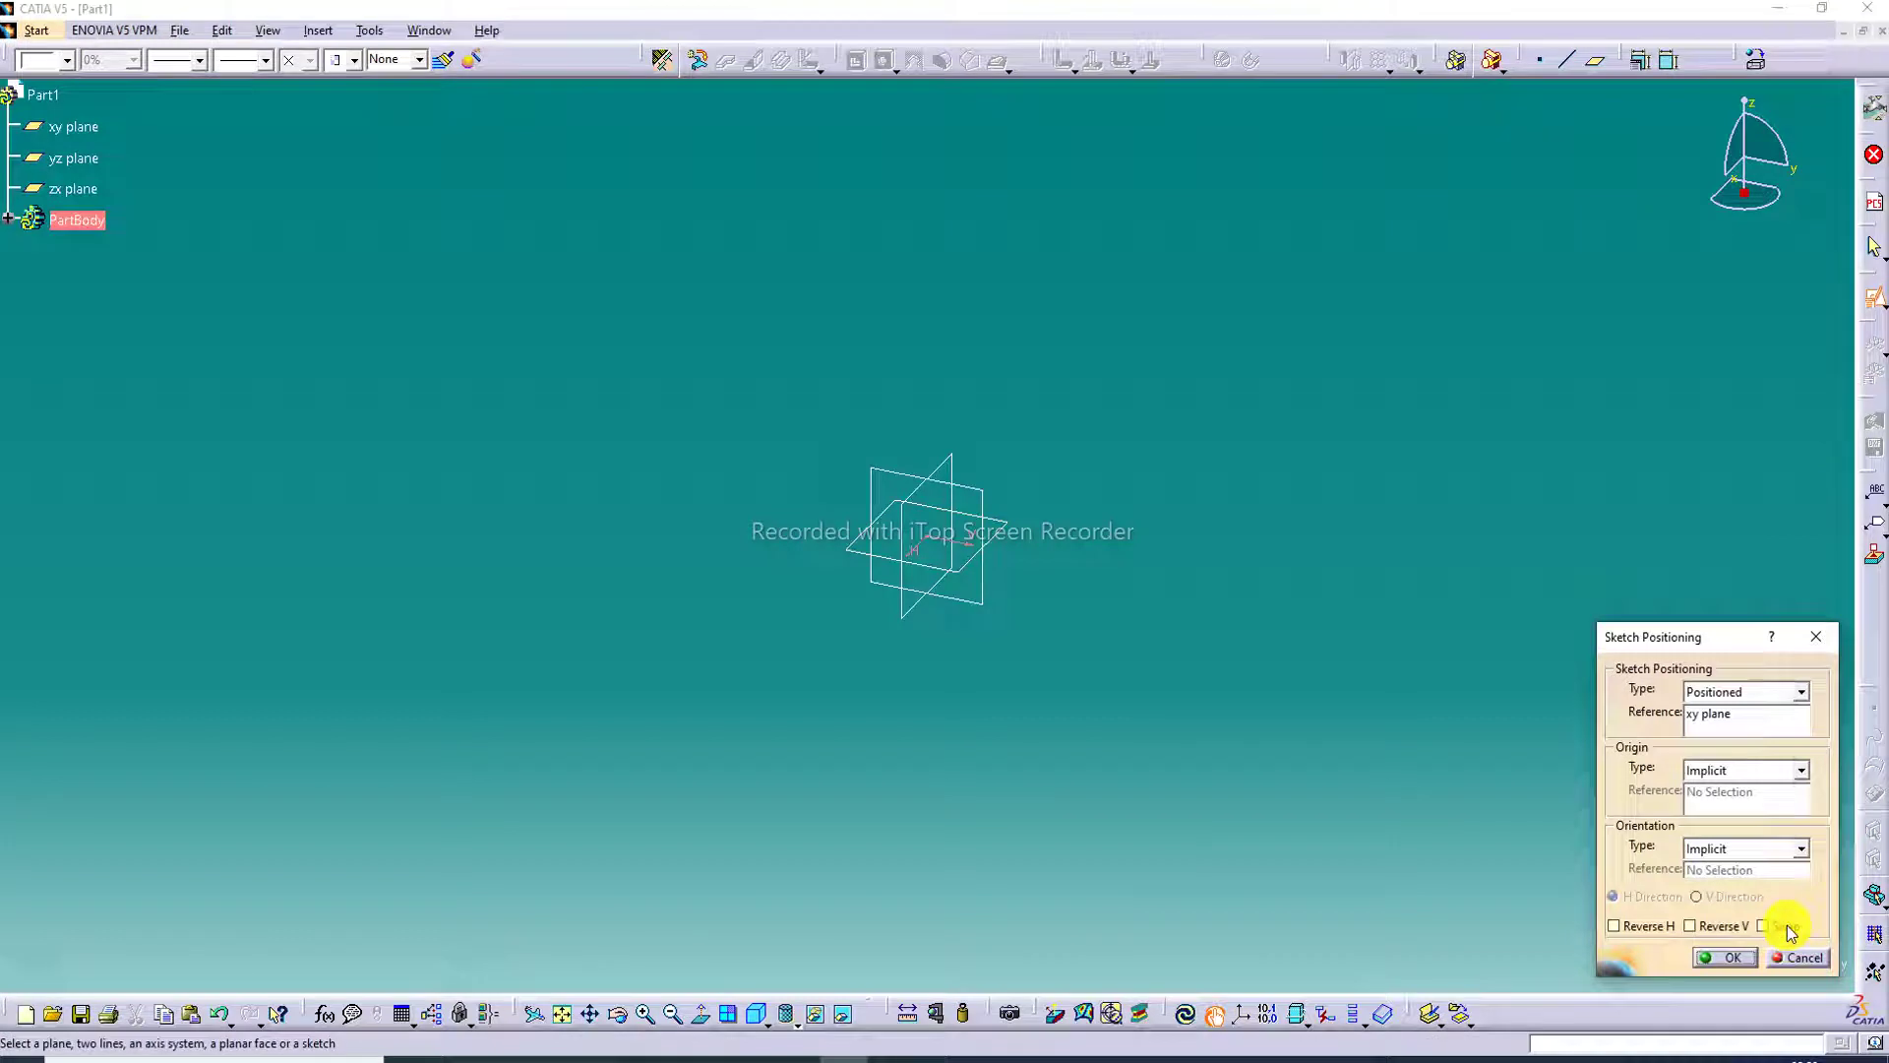
left_click(1717, 927)
left_click(1724, 957)
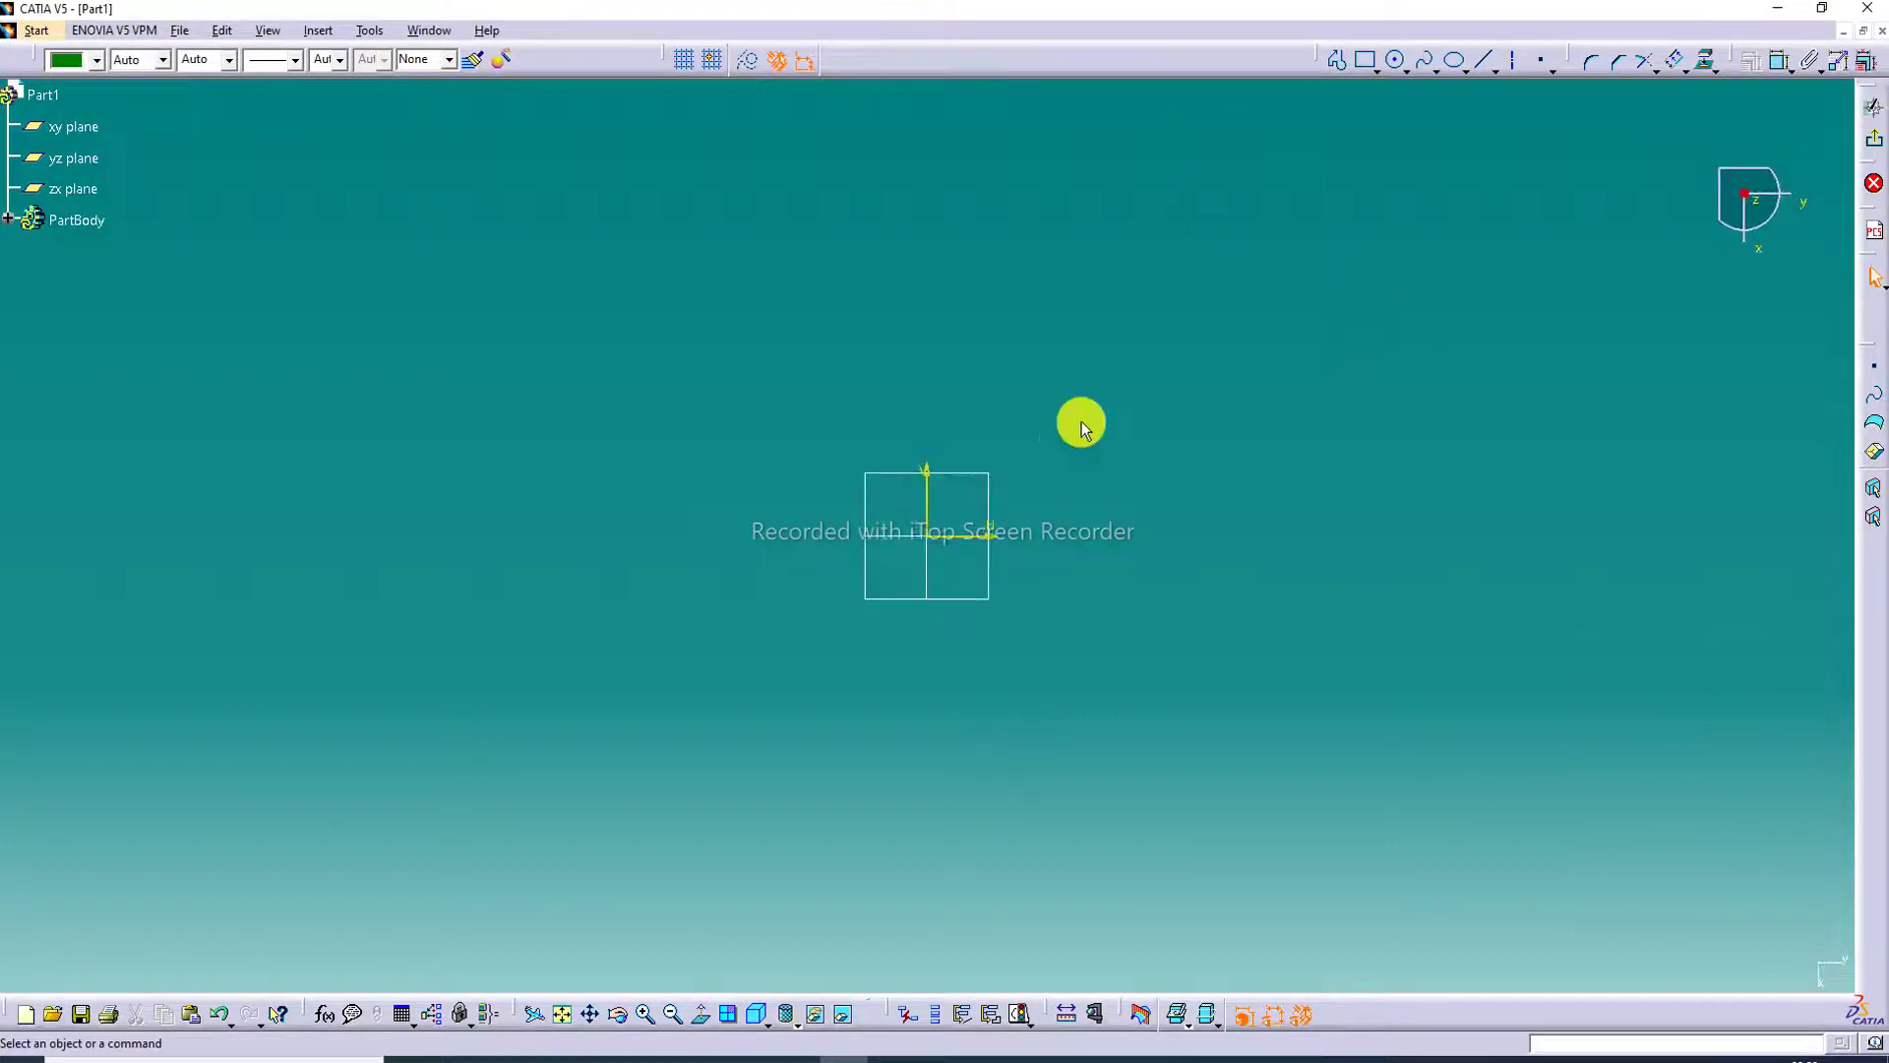
left_click(1377, 67)
left_click(1399, 293)
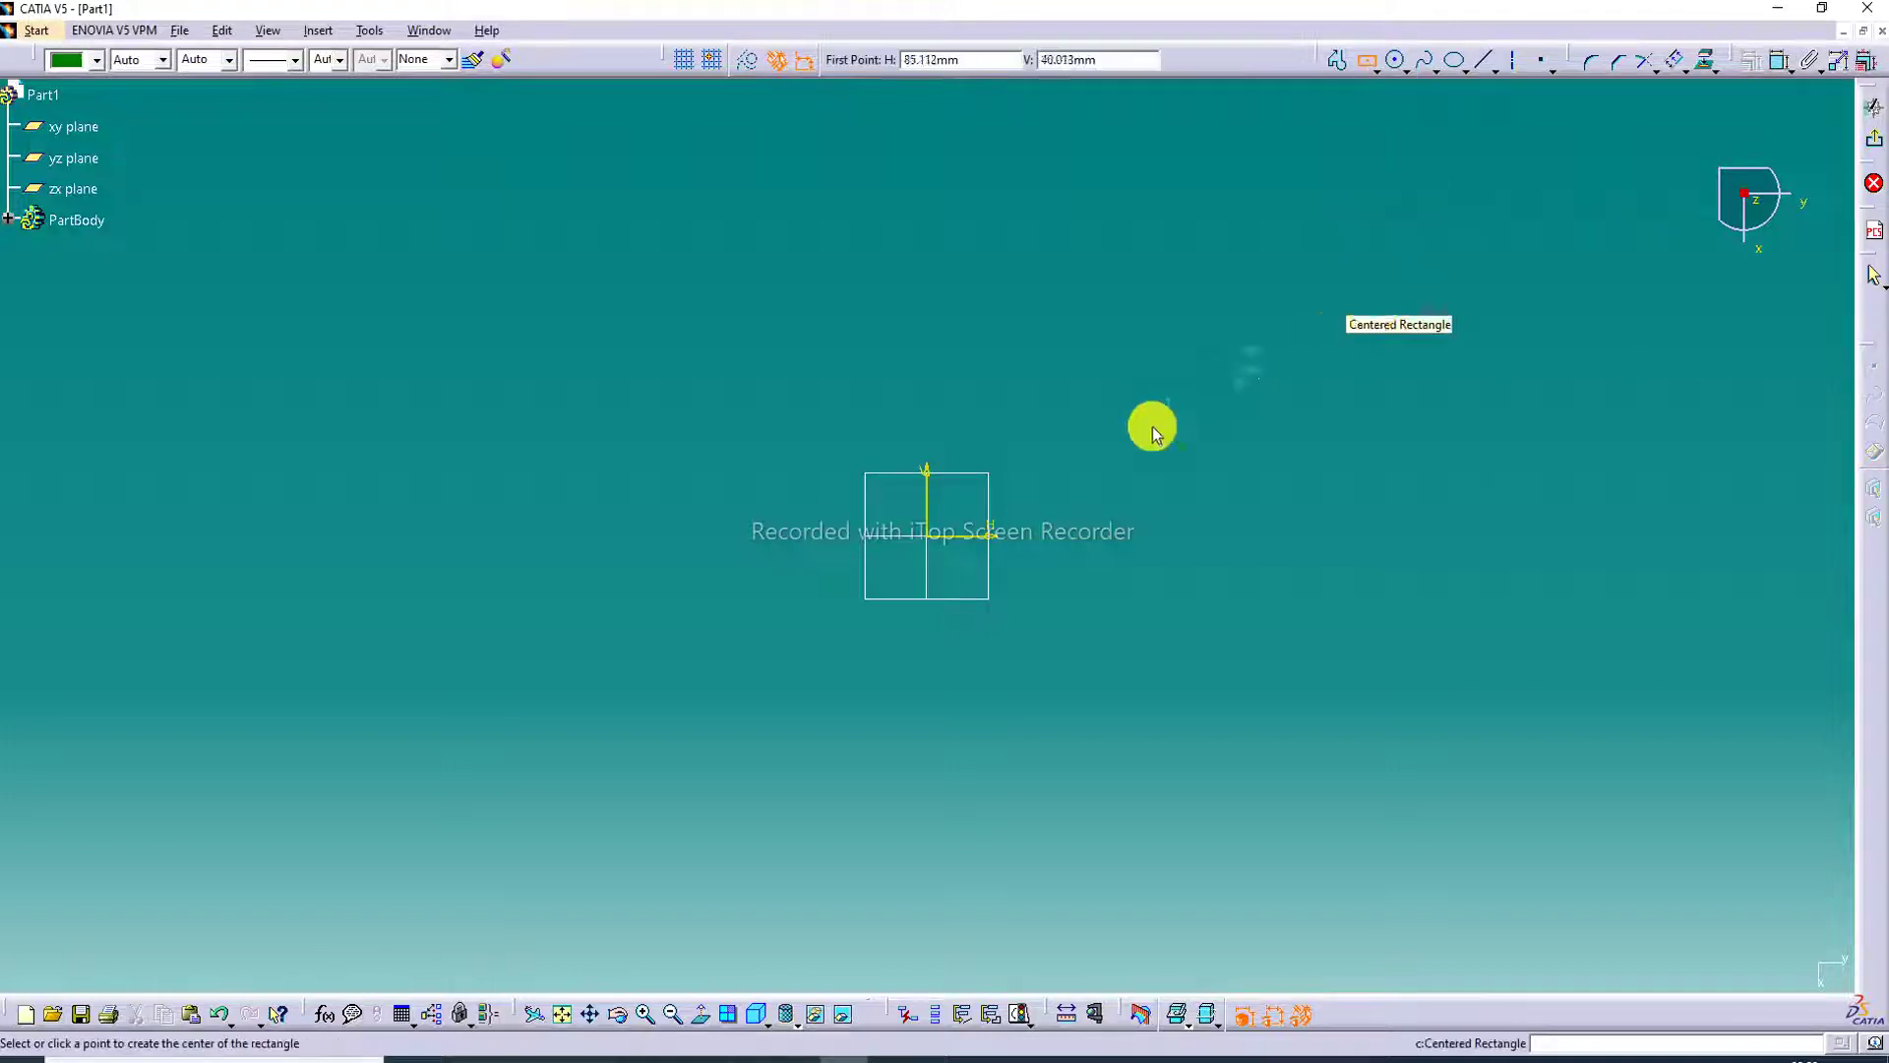
left_click(932, 536)
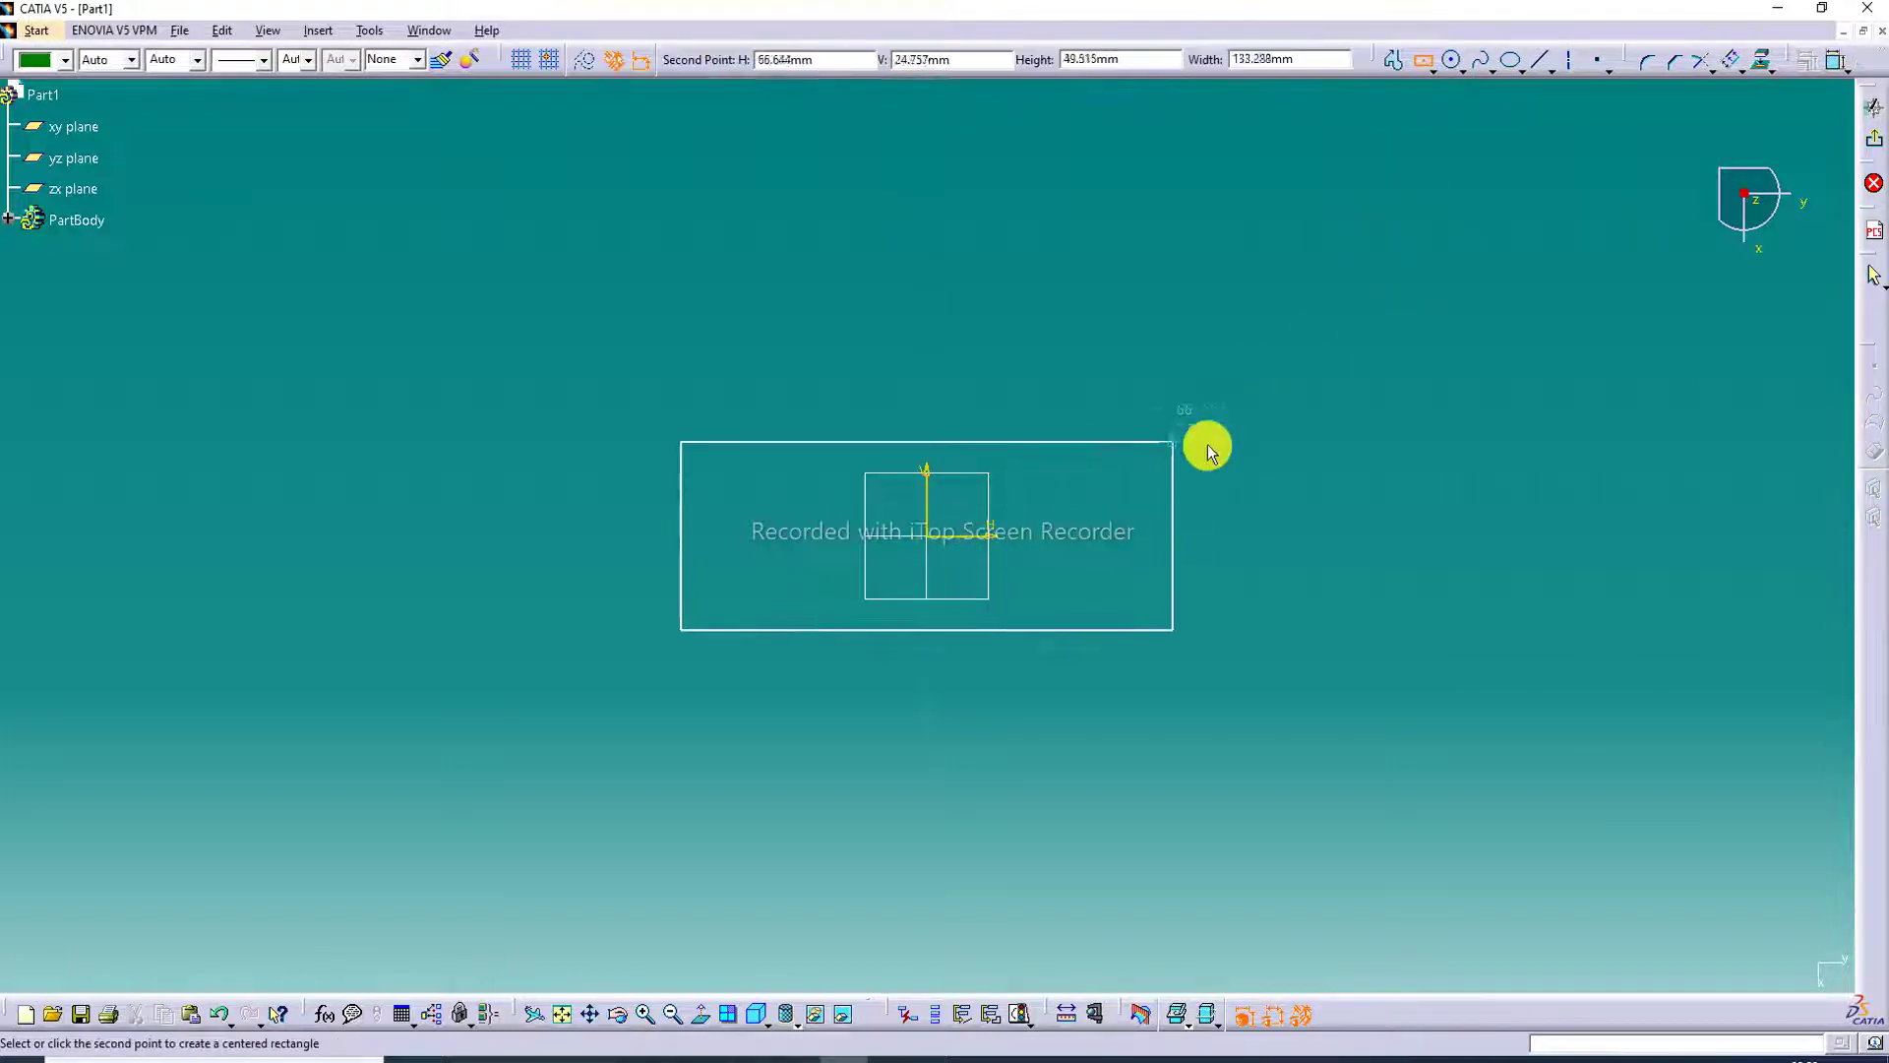
left_click(1285, 309)
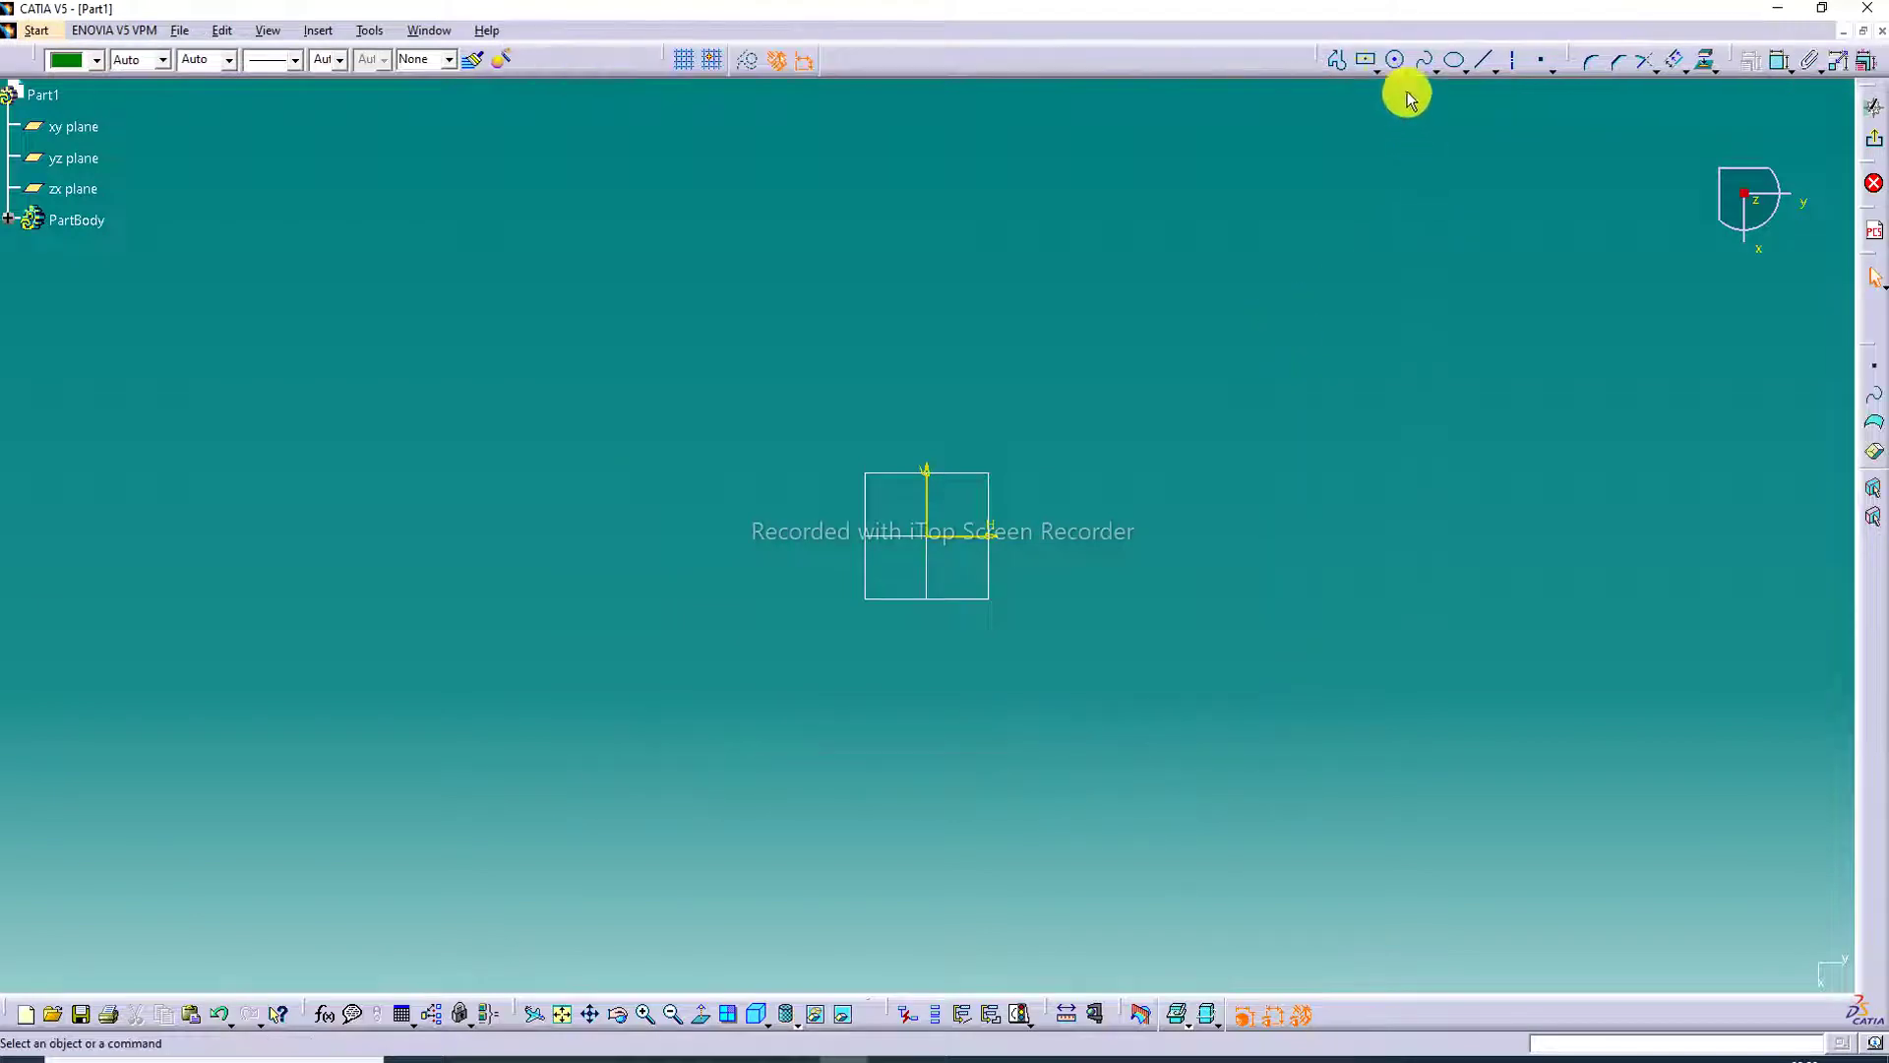
Step: Sketch a circle centred on the origin, constrain its diameter to 190 mm, and exit the sketch
left_click(1395, 60)
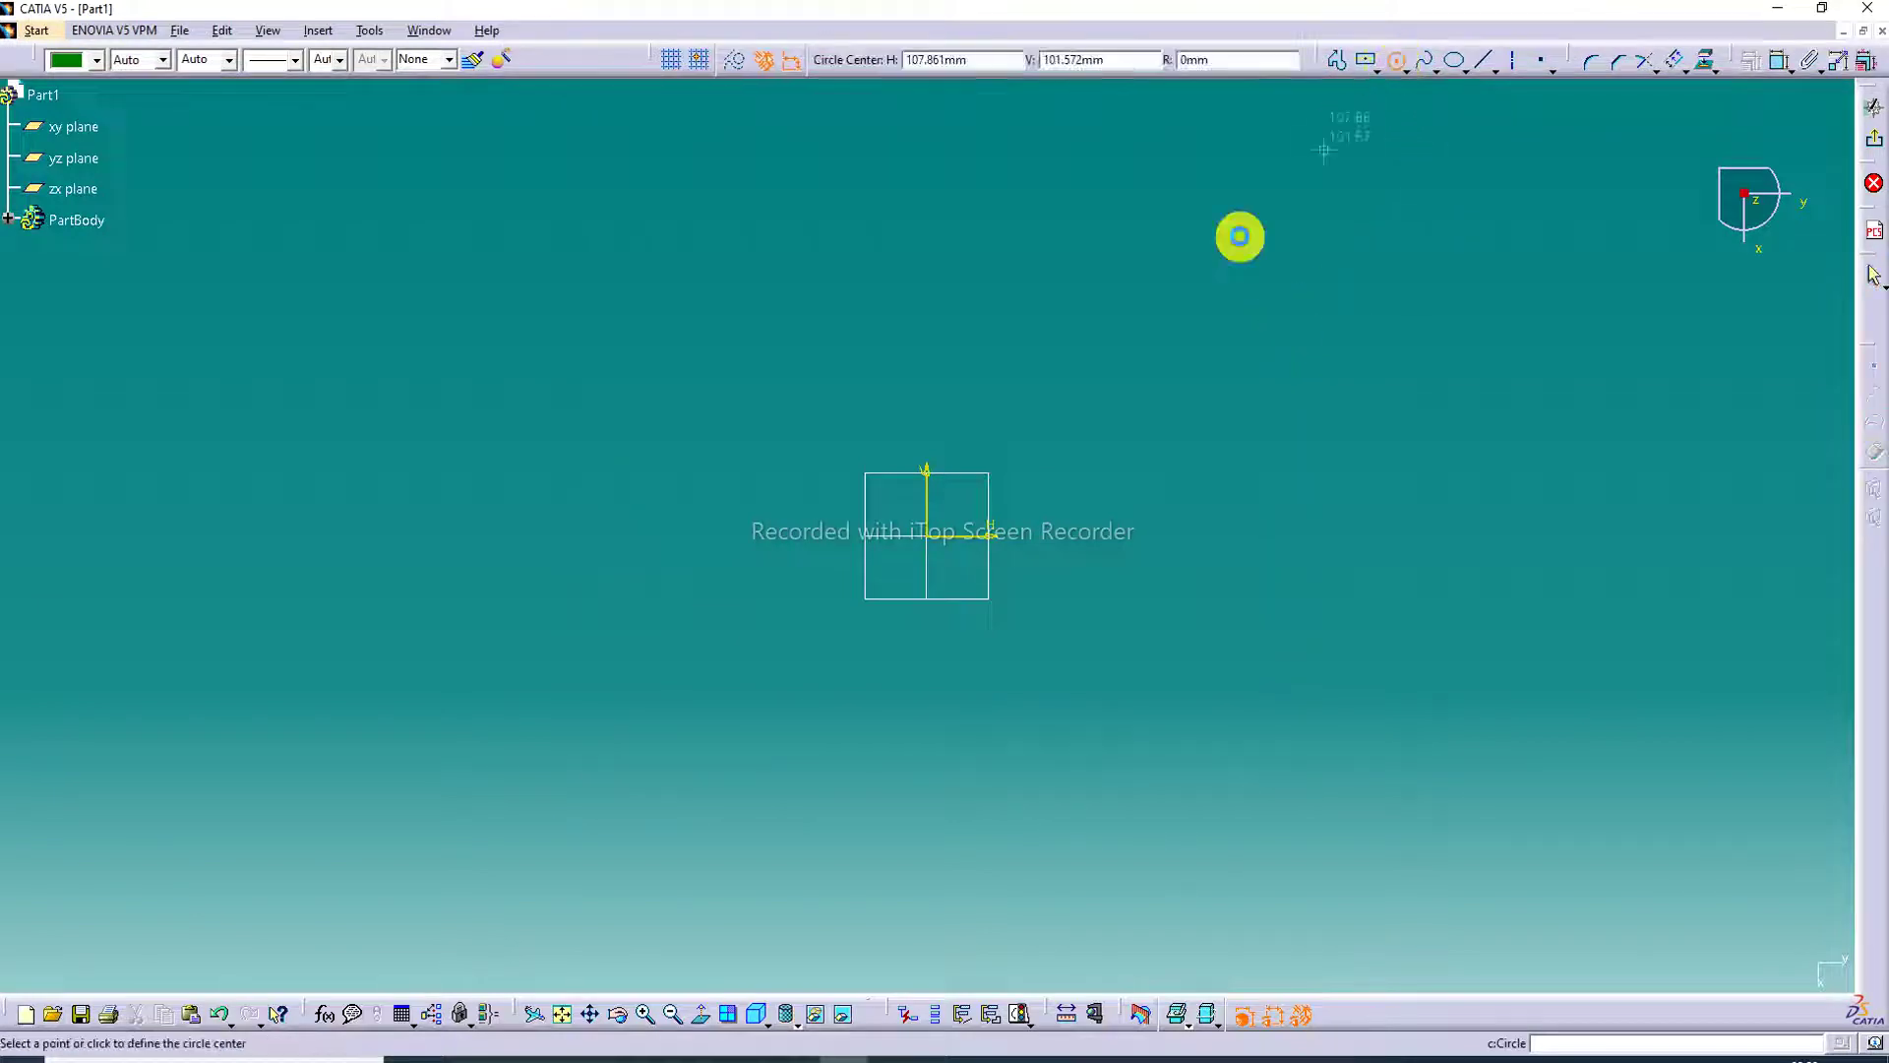
left_click(933, 541)
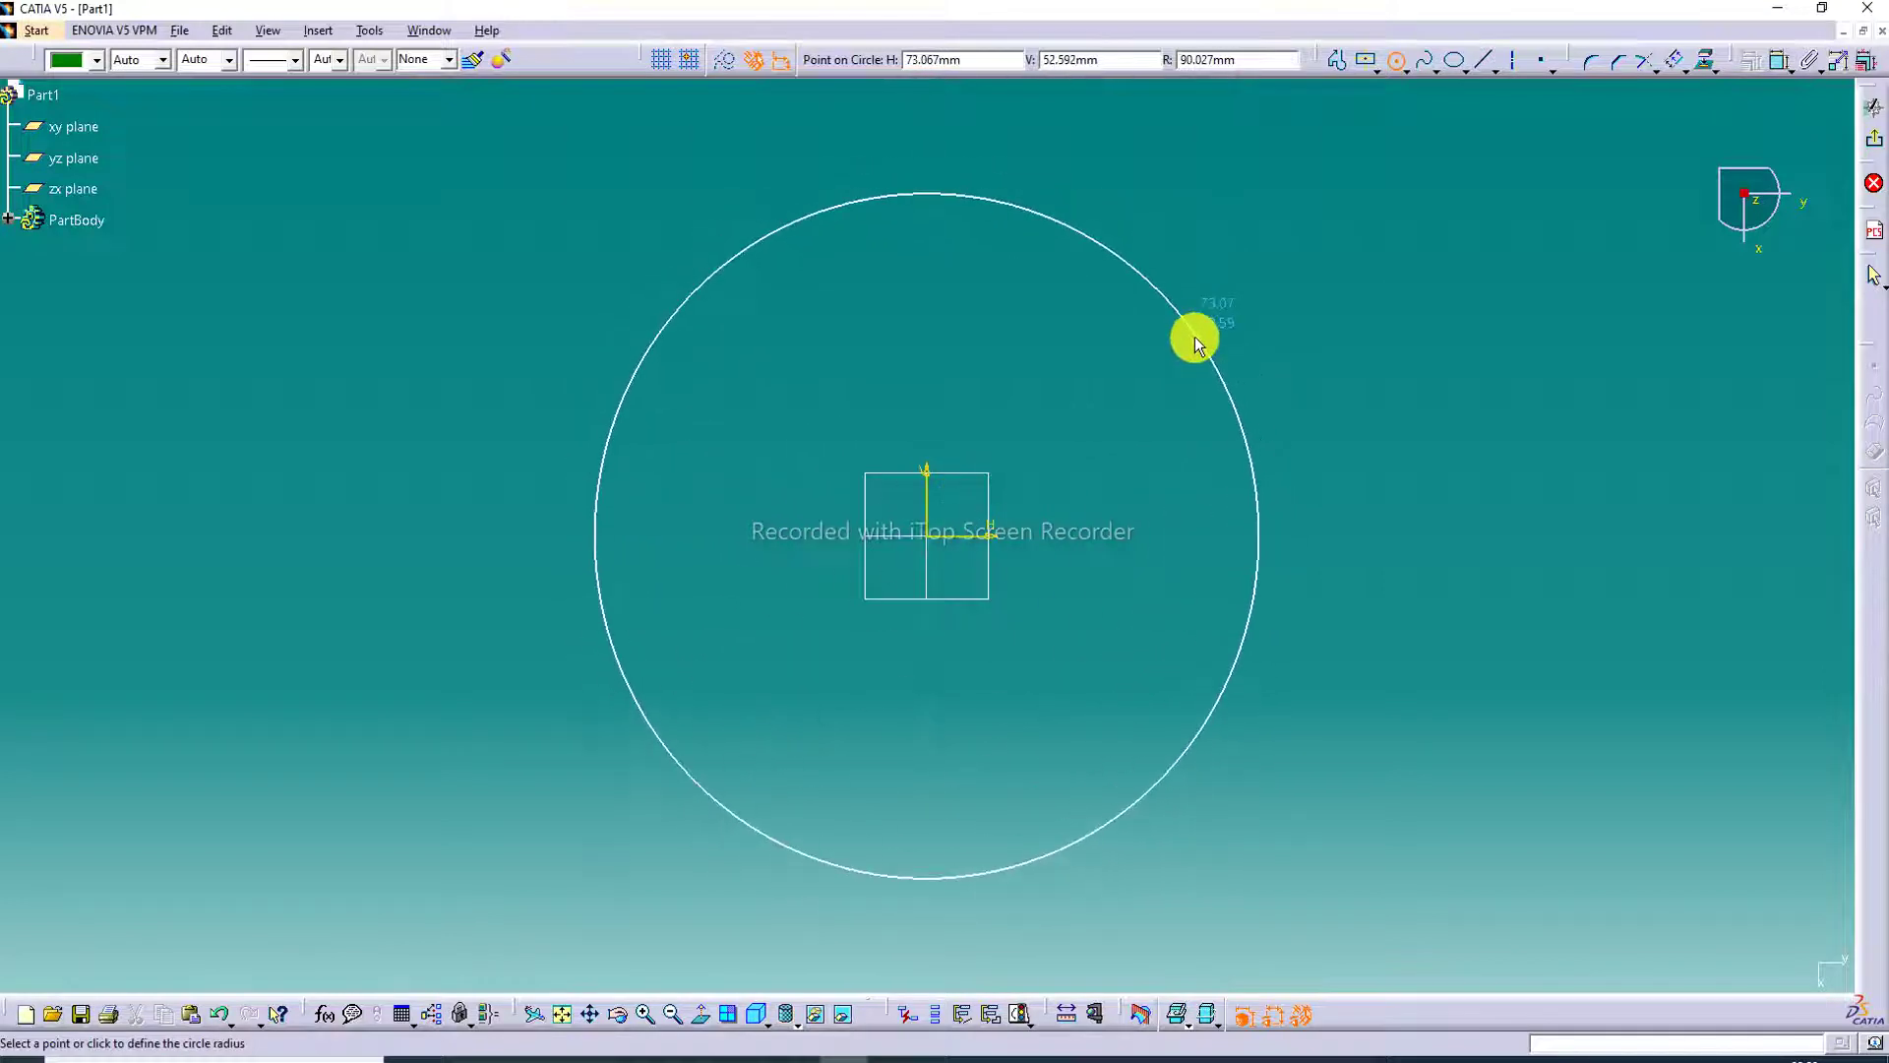
left_click(1200, 335)
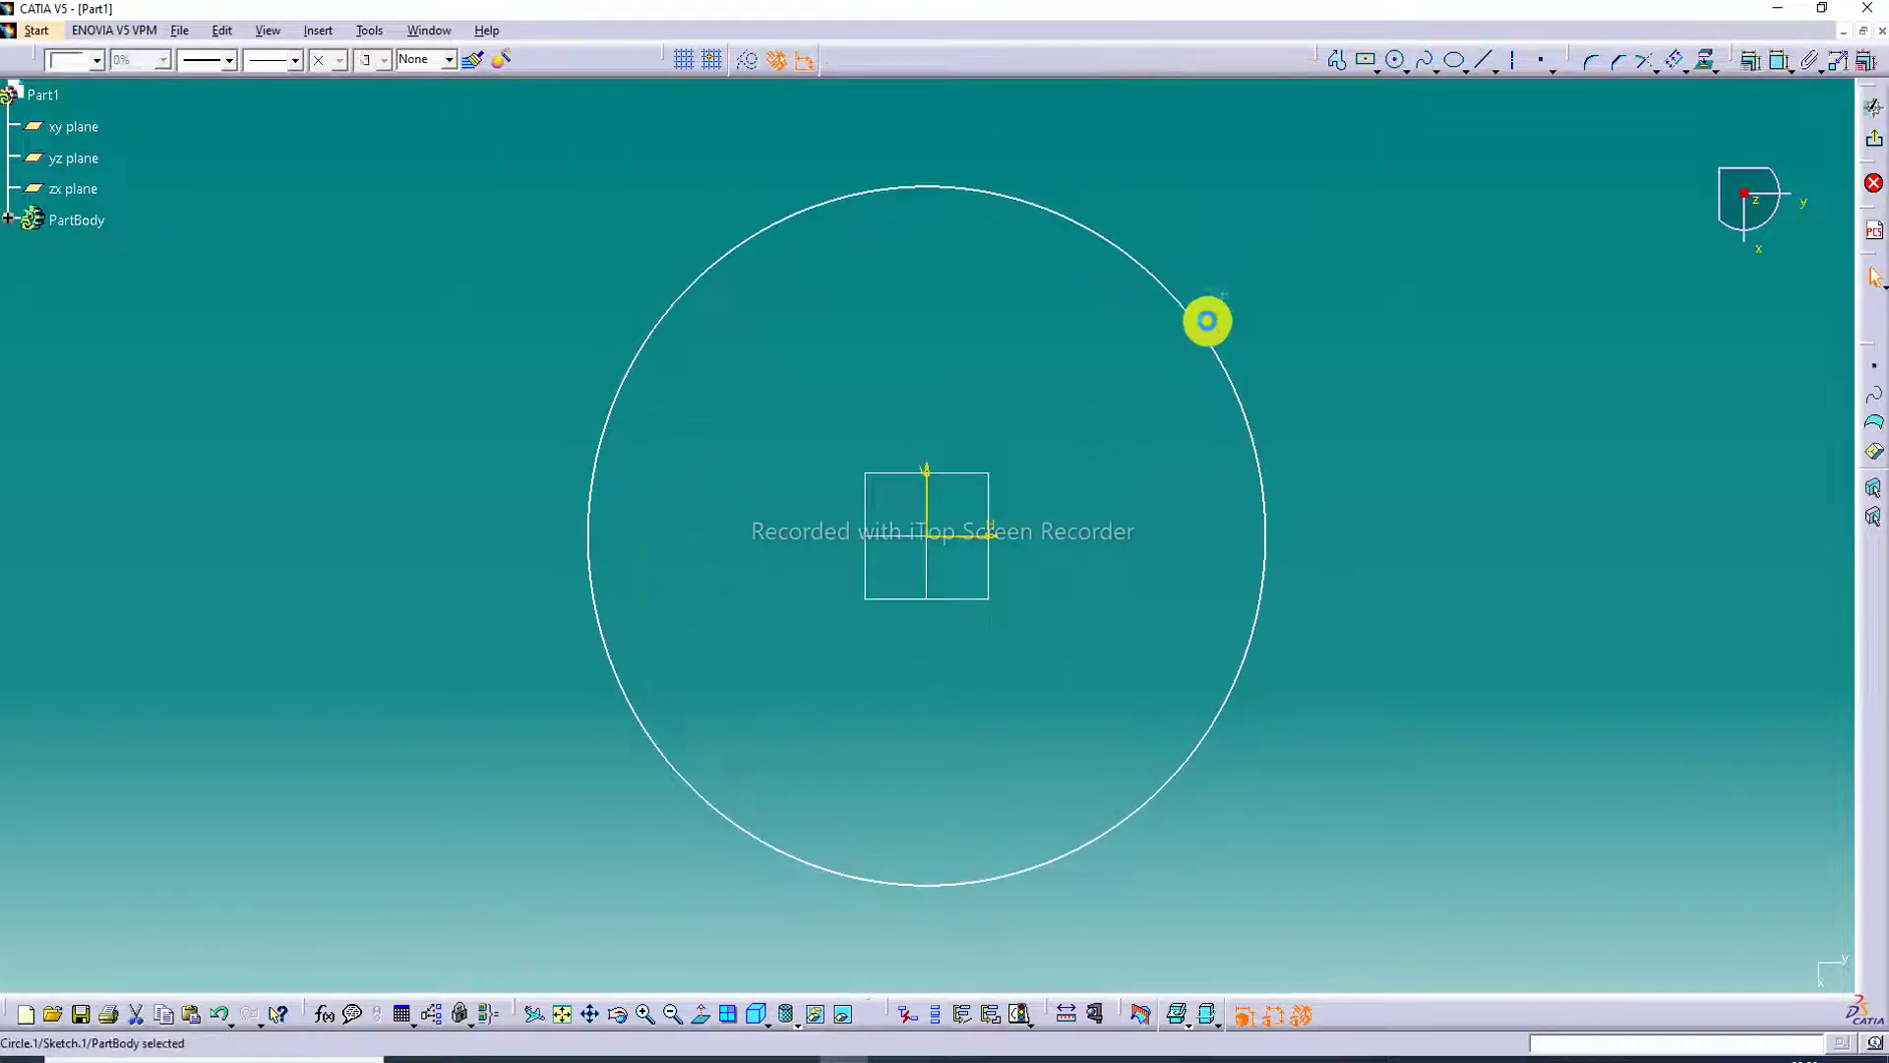
left_click(1781, 65)
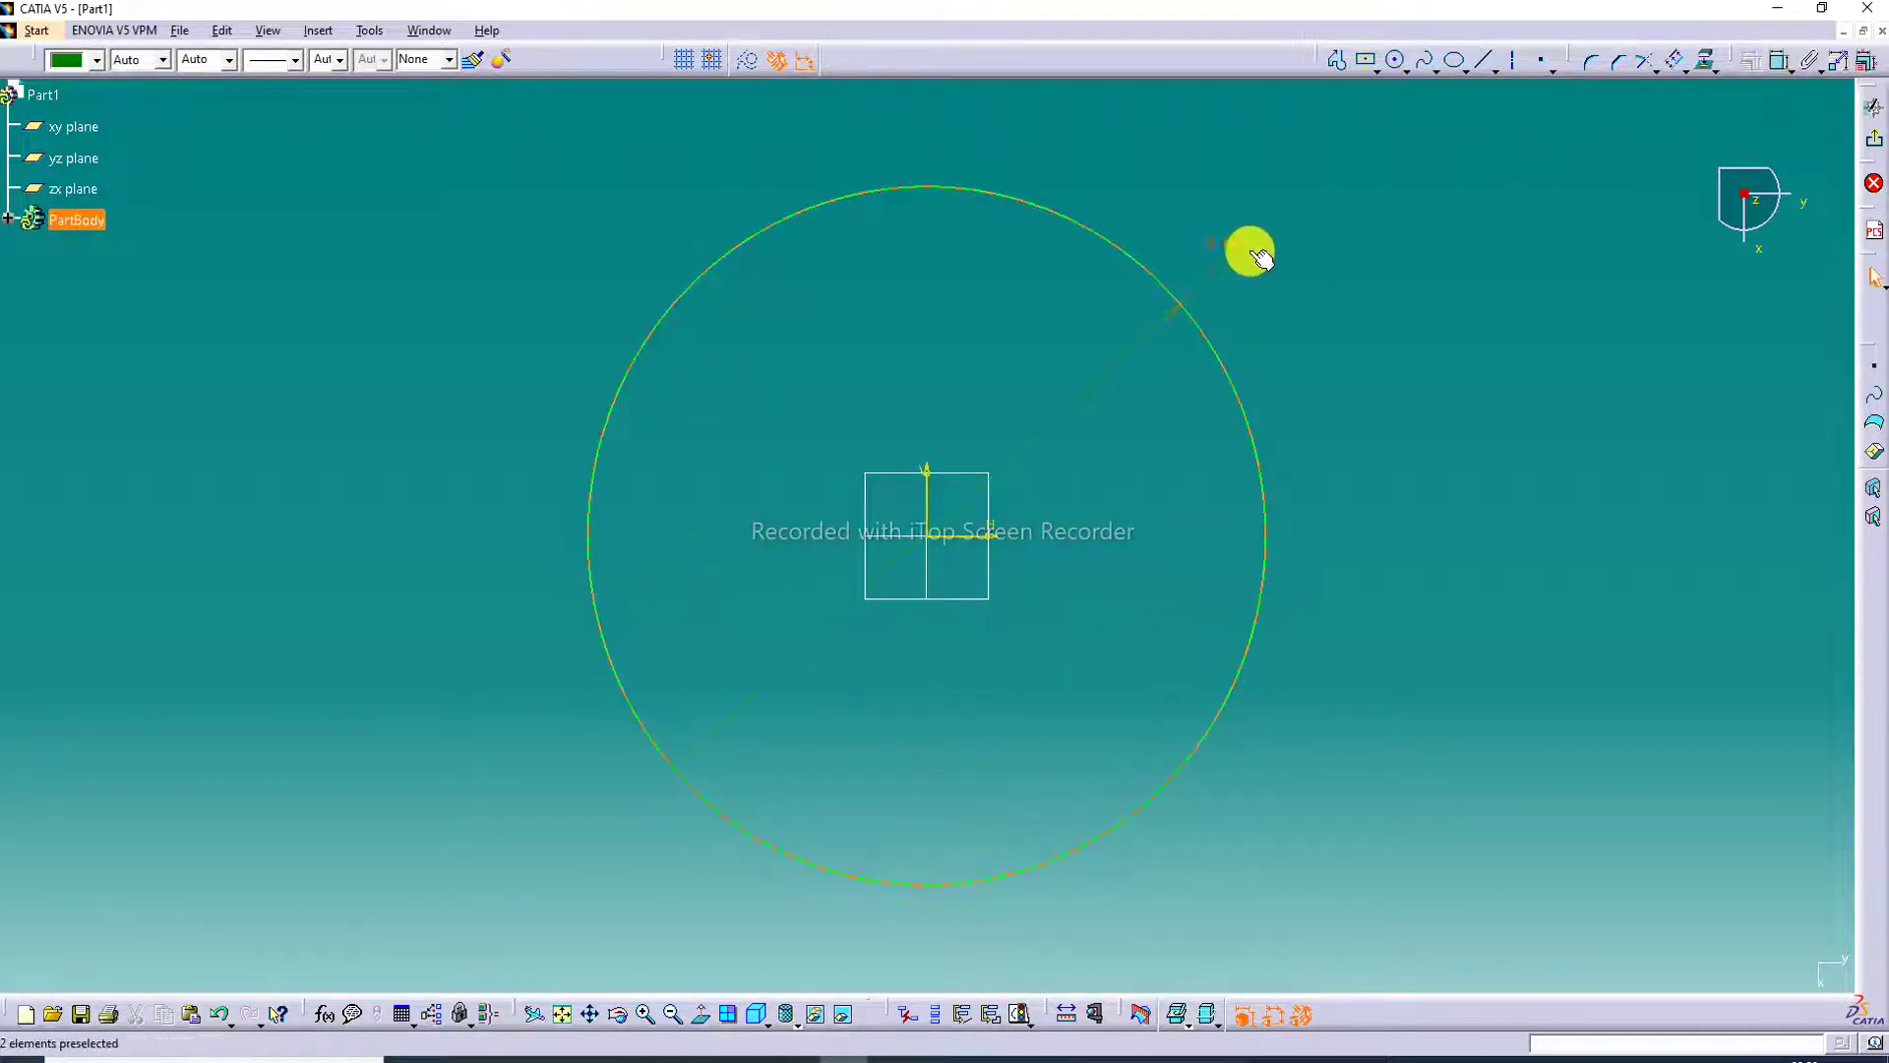
double_click(1255, 256)
type("190")
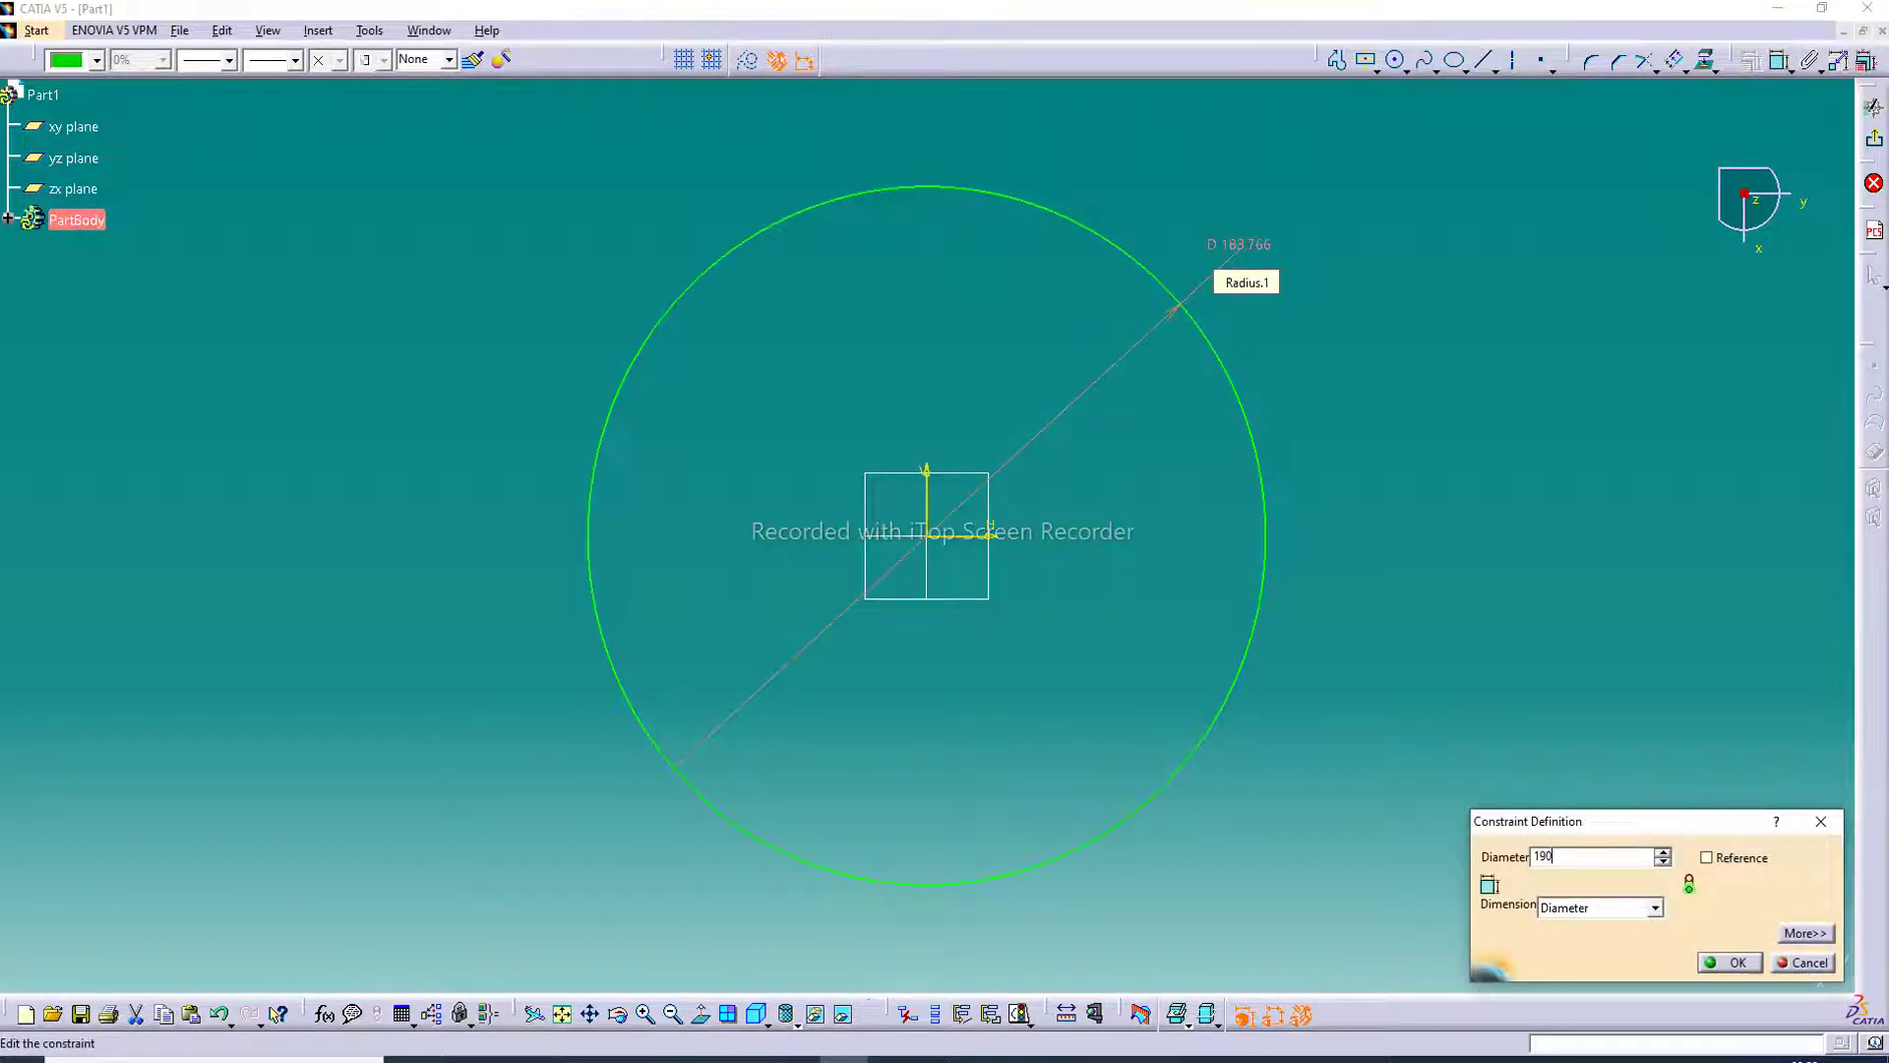
key("Return")
left_click(1371, 289)
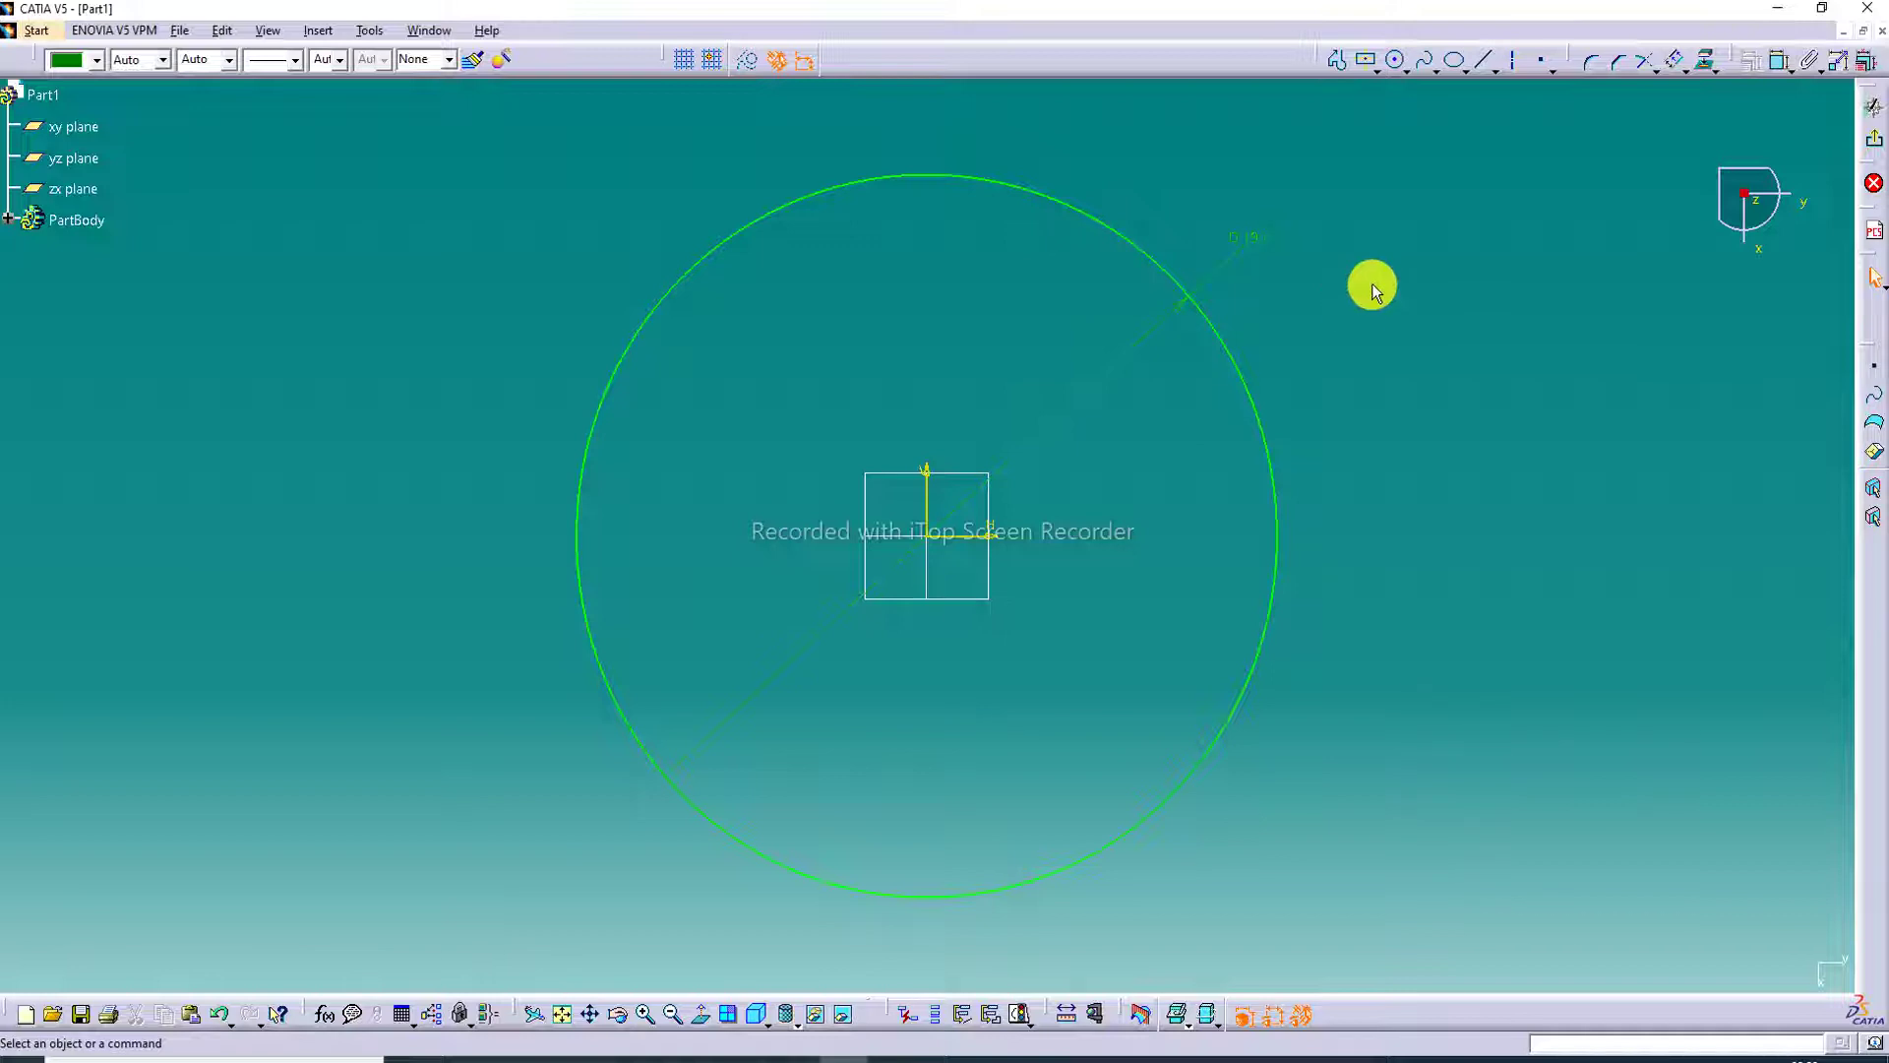
left_click(1875, 141)
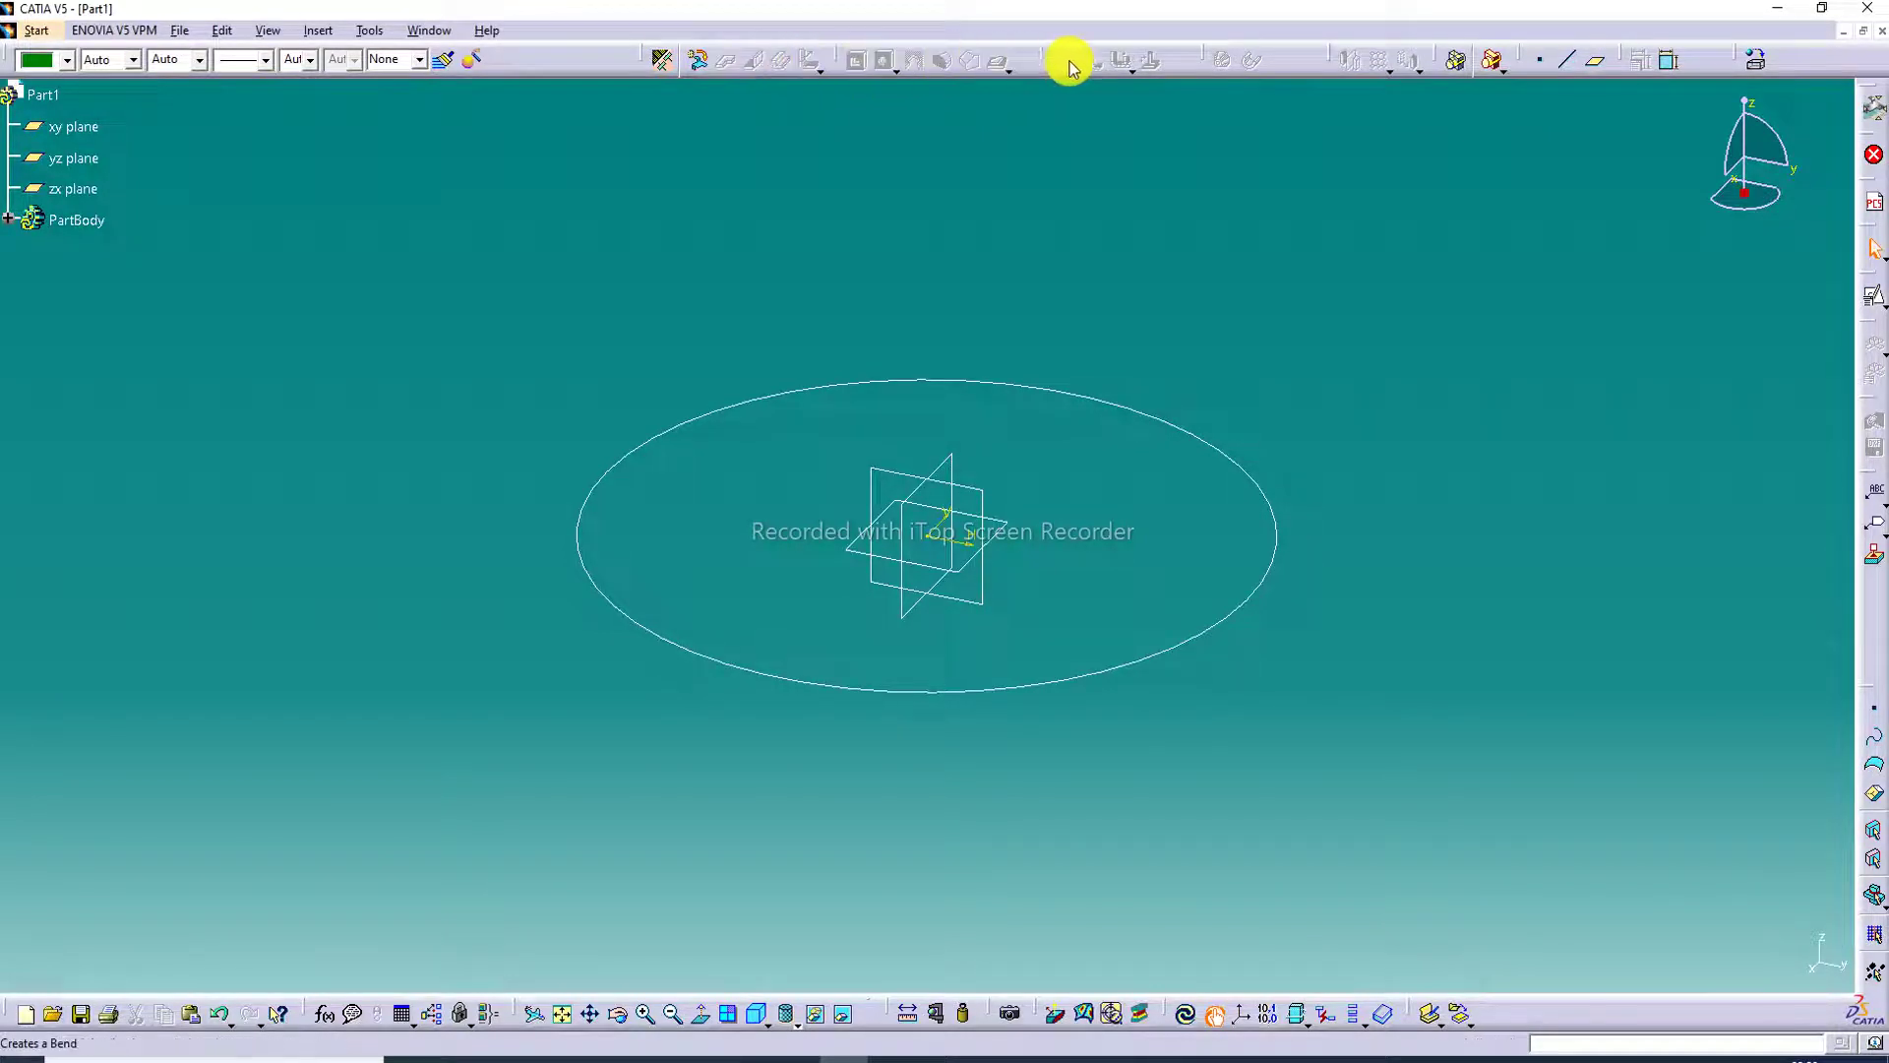
Step: Accept the default sheet metal parameters with a 4 mm bend radius, and create a wall from the circle sketch with the material side inverted
left_click(664, 61)
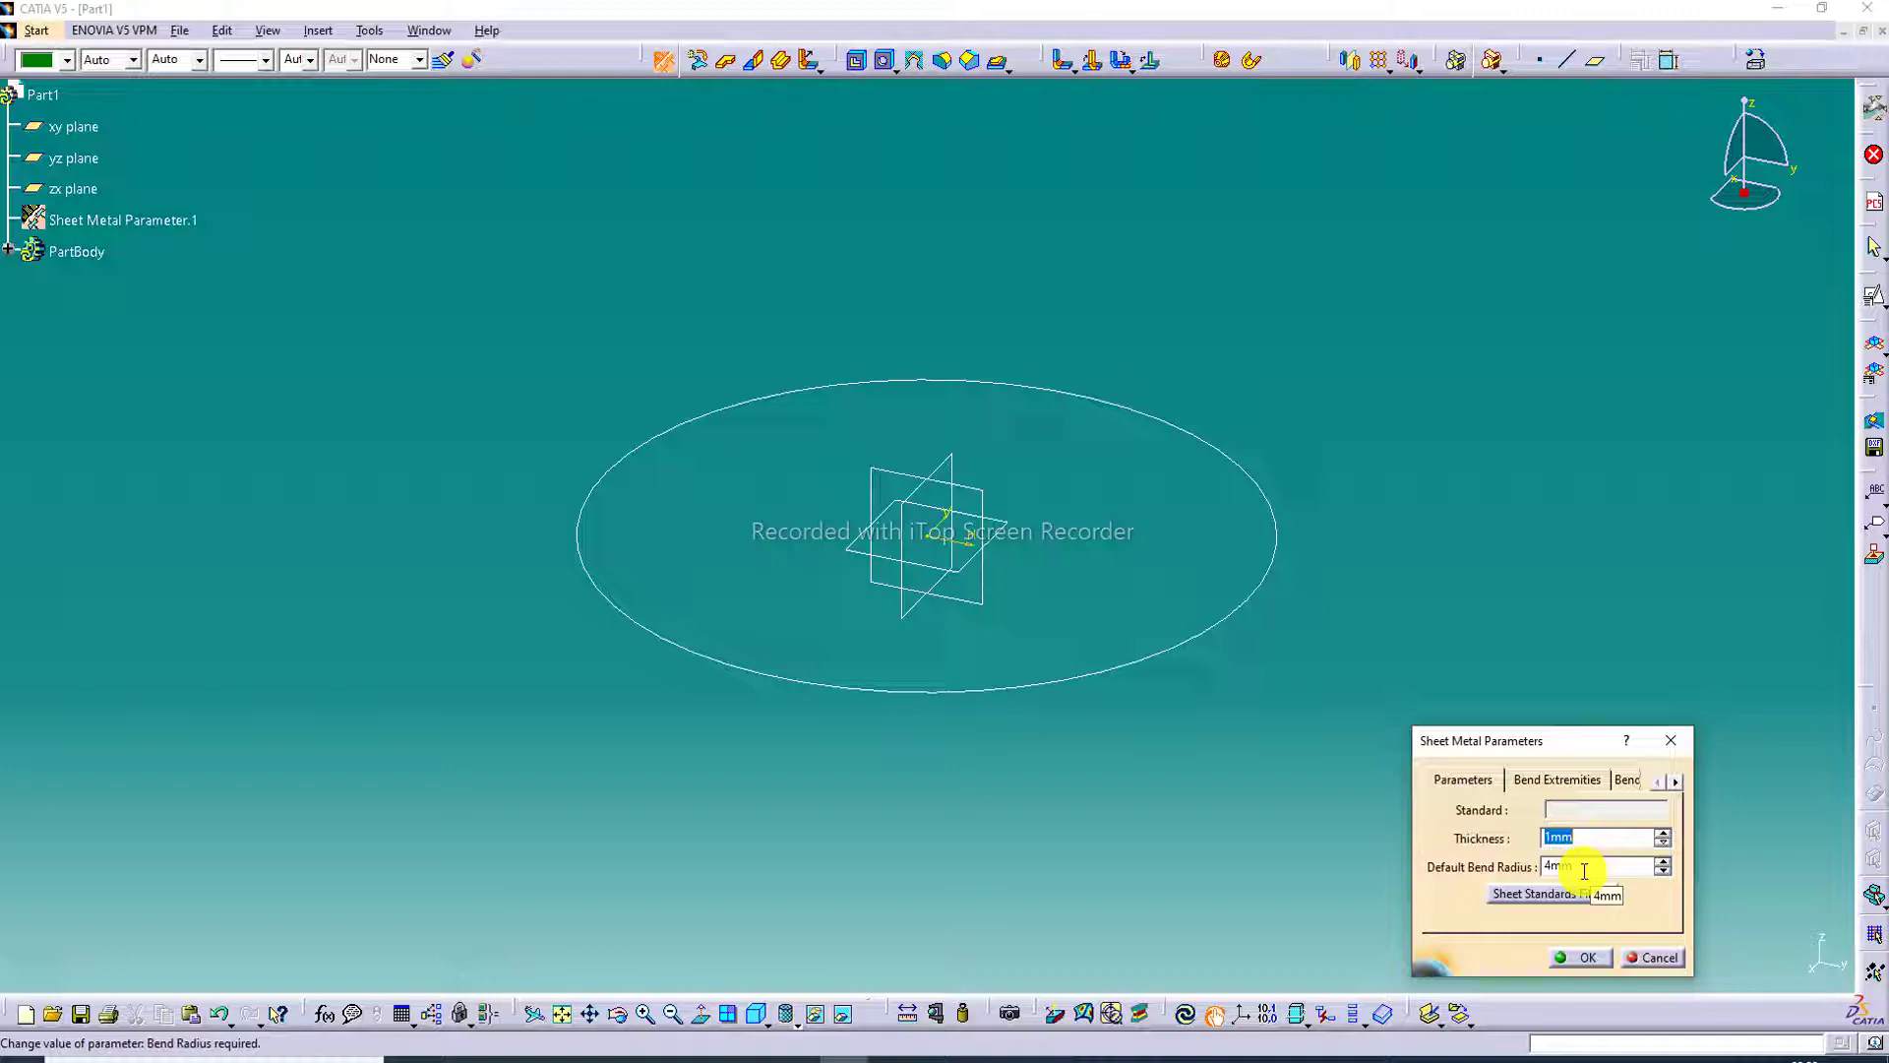
left_click(1586, 958)
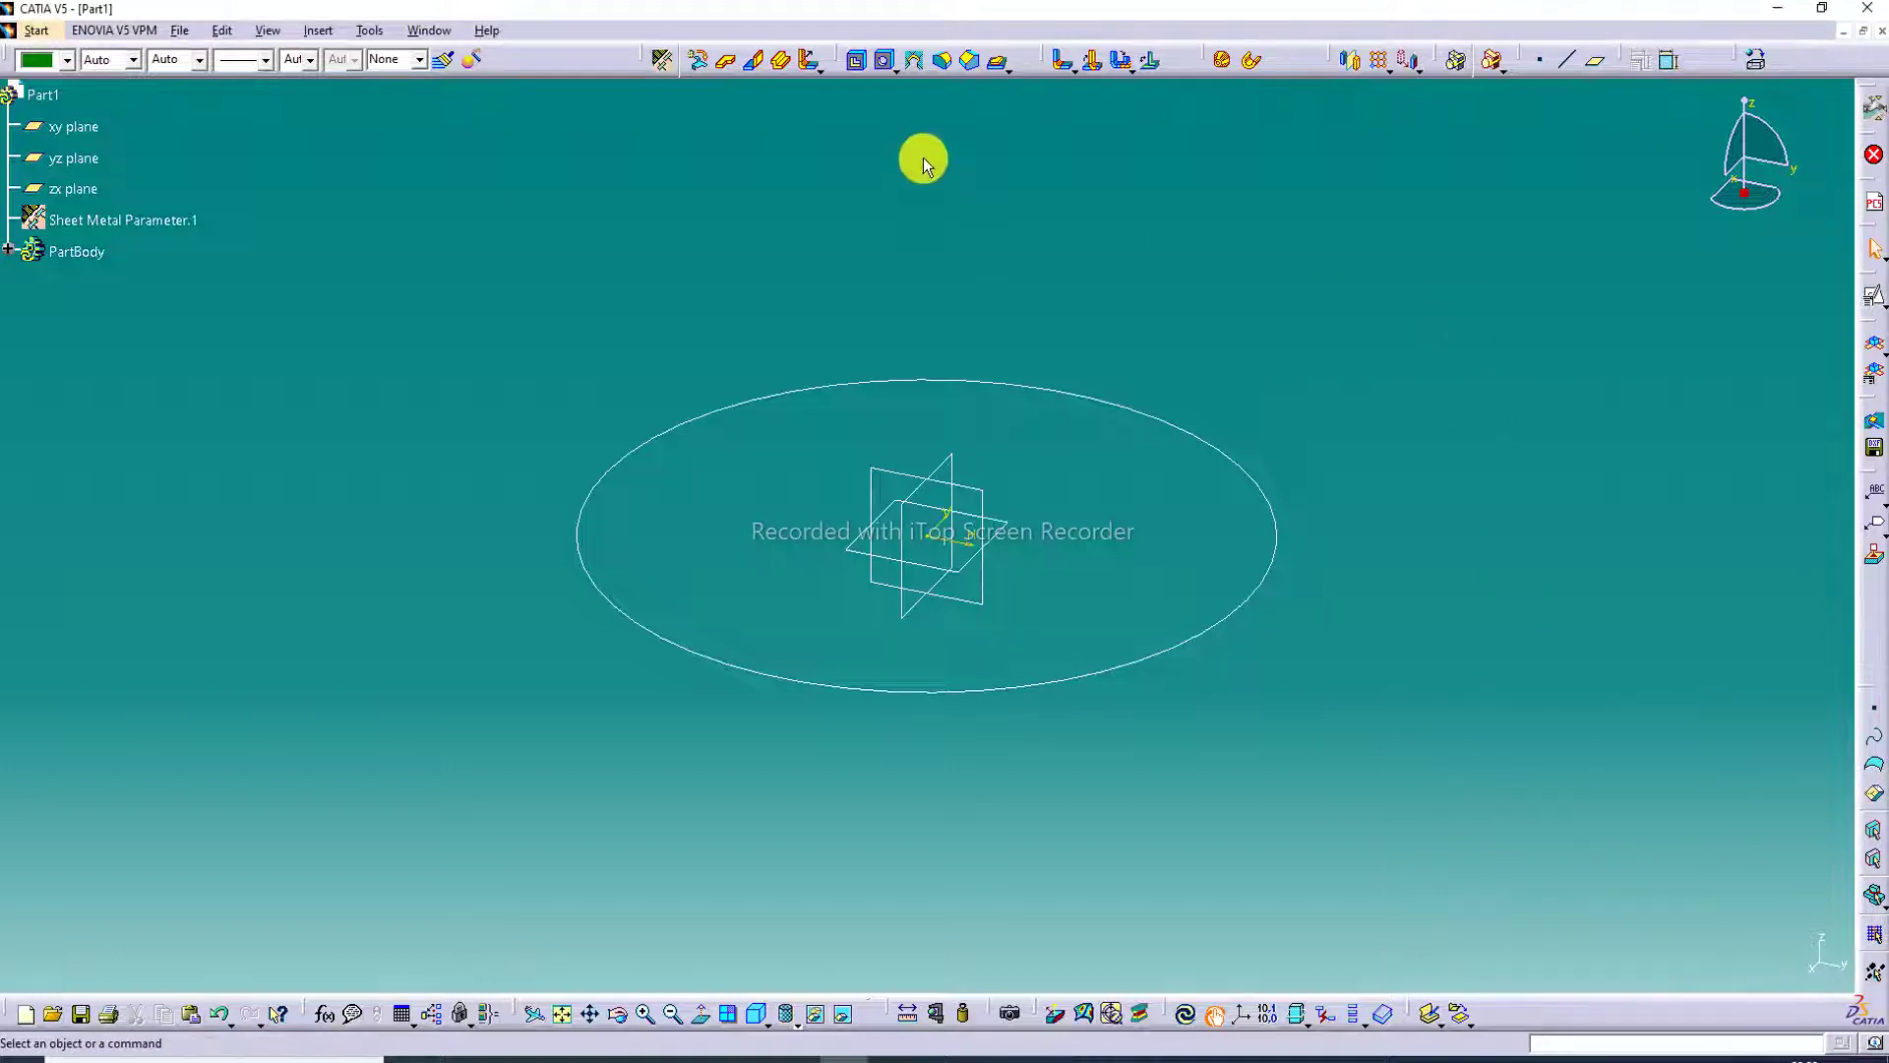
left_click(729, 63)
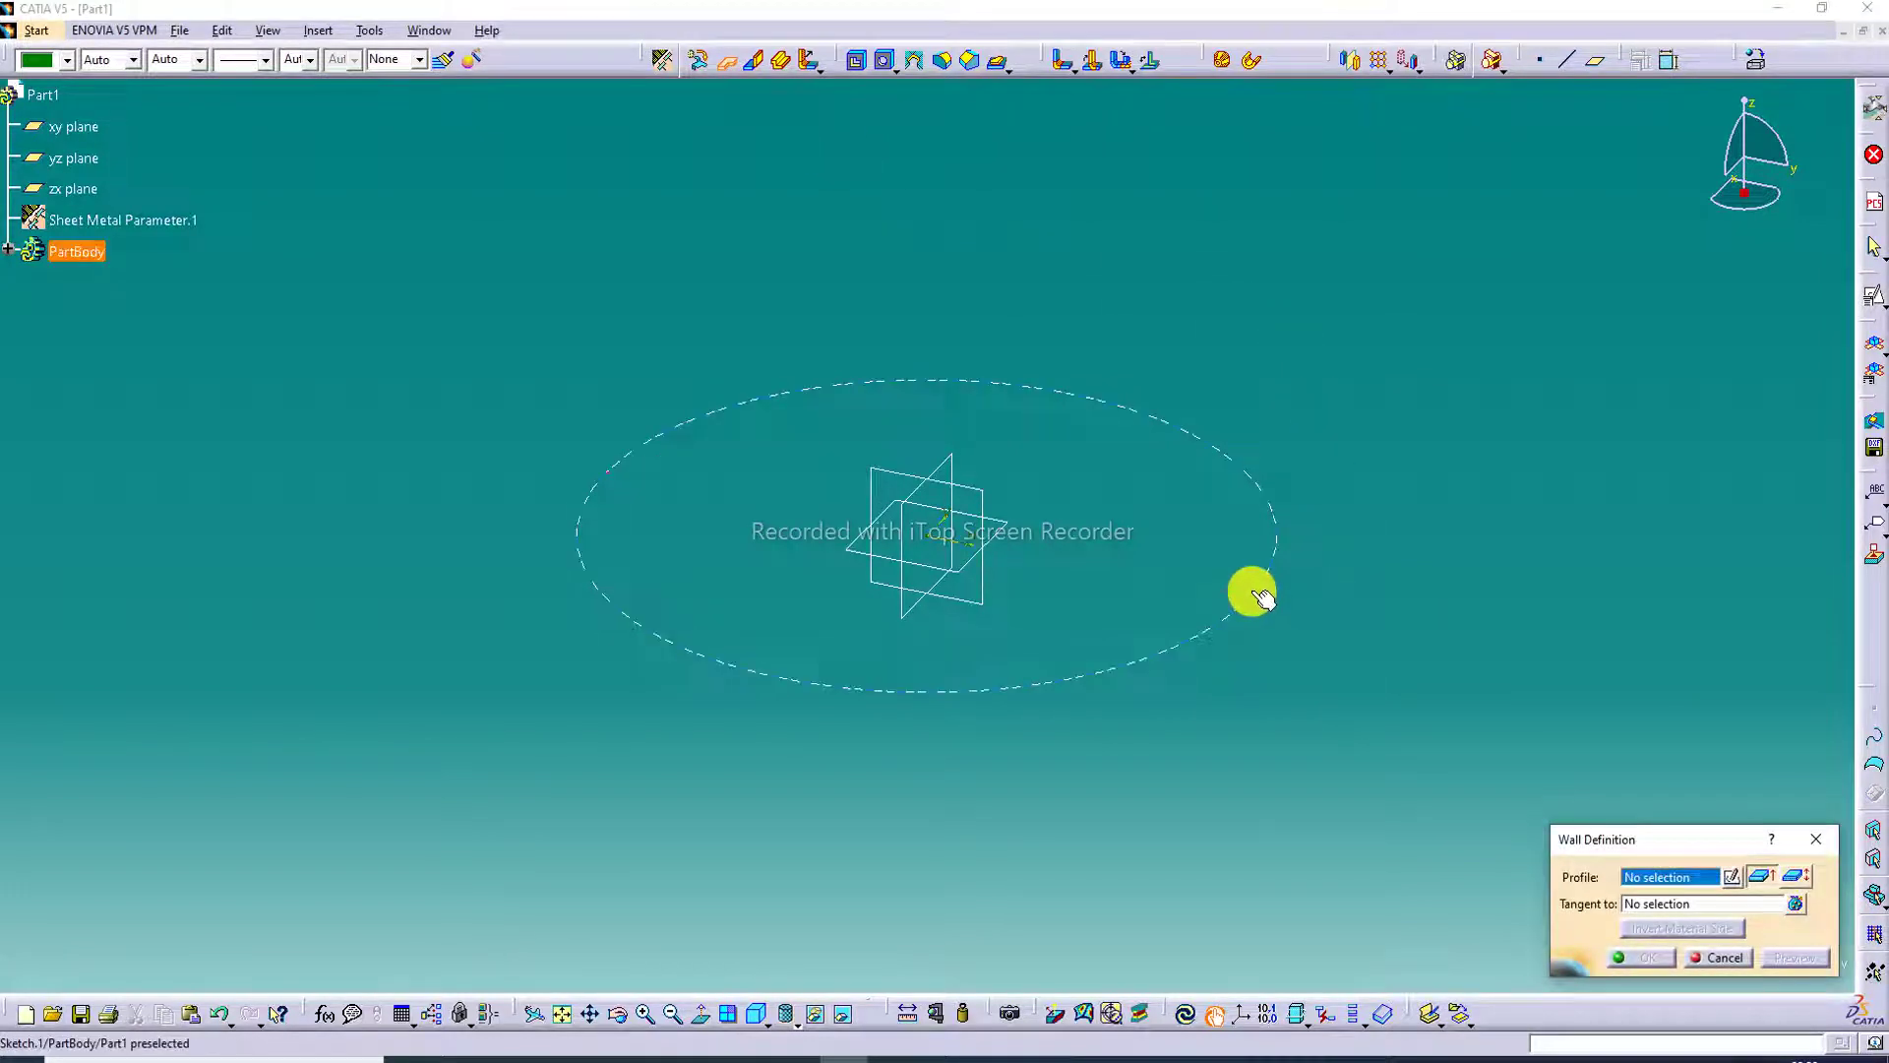
left_click(1262, 598)
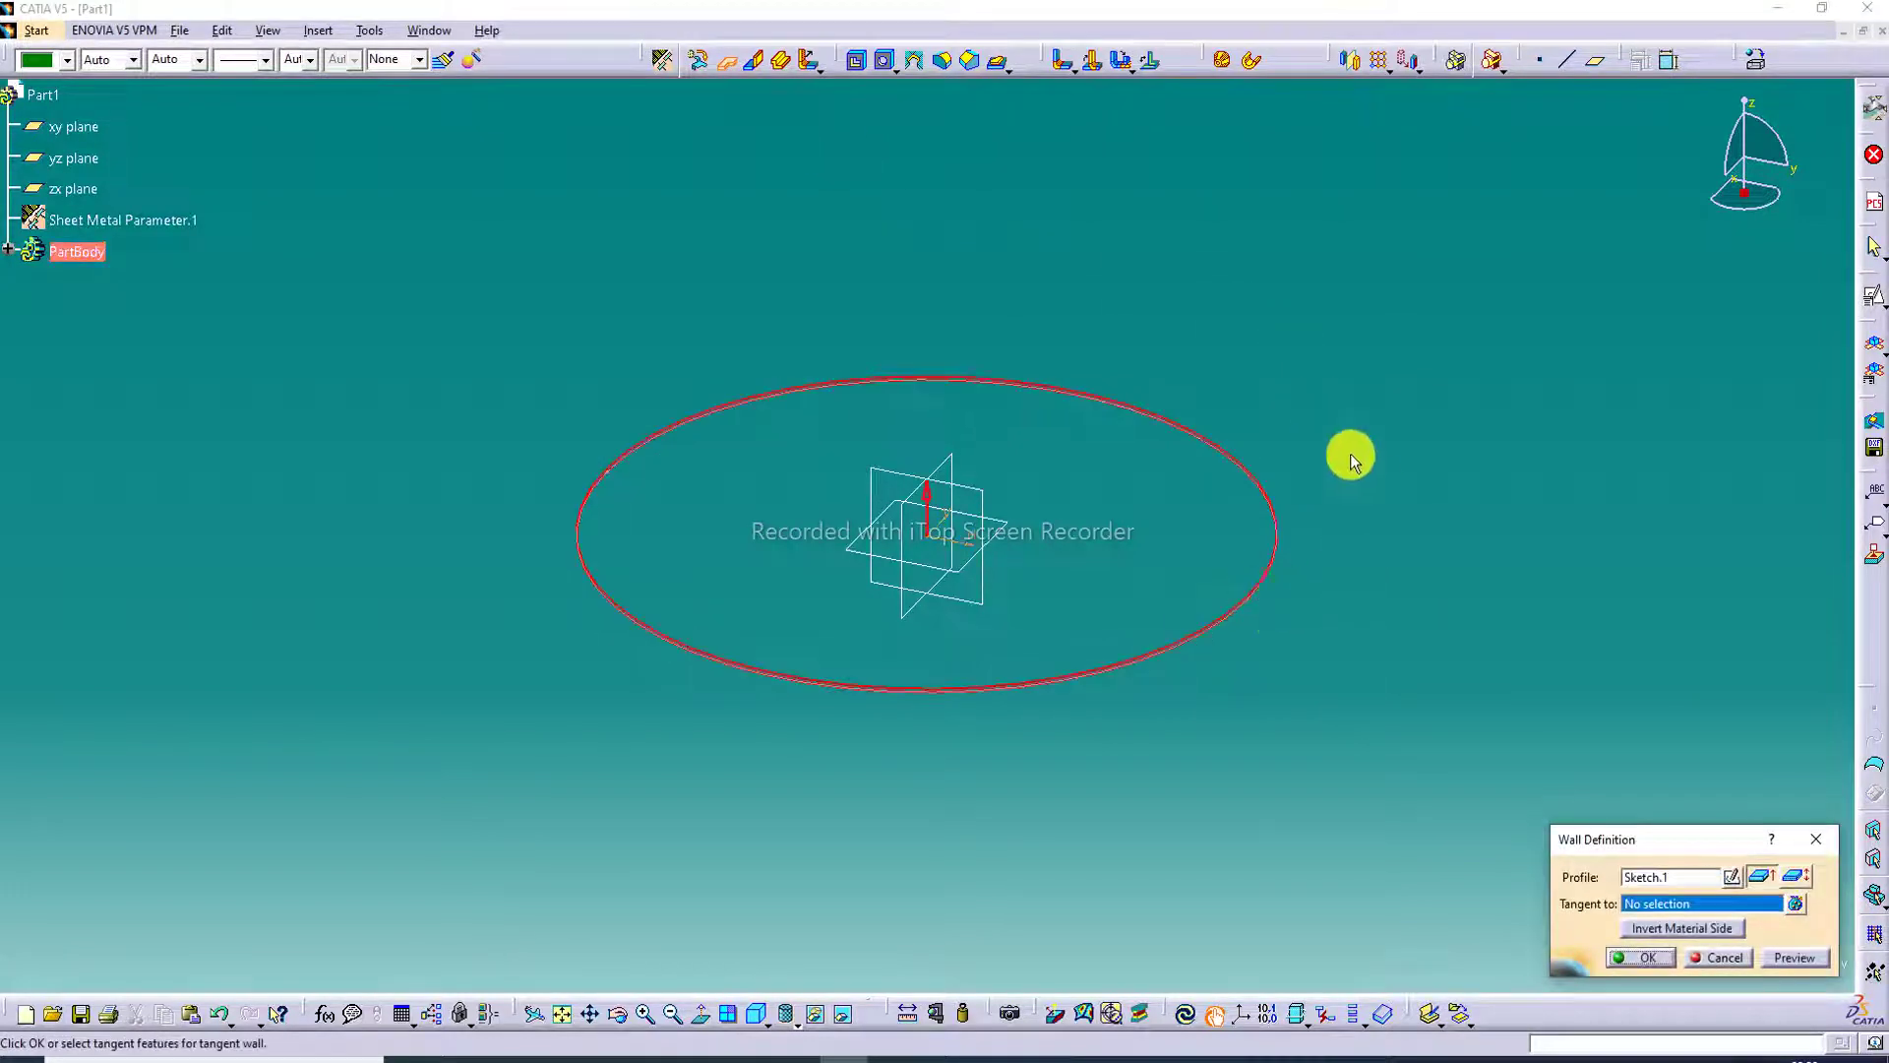
left_click(1686, 927)
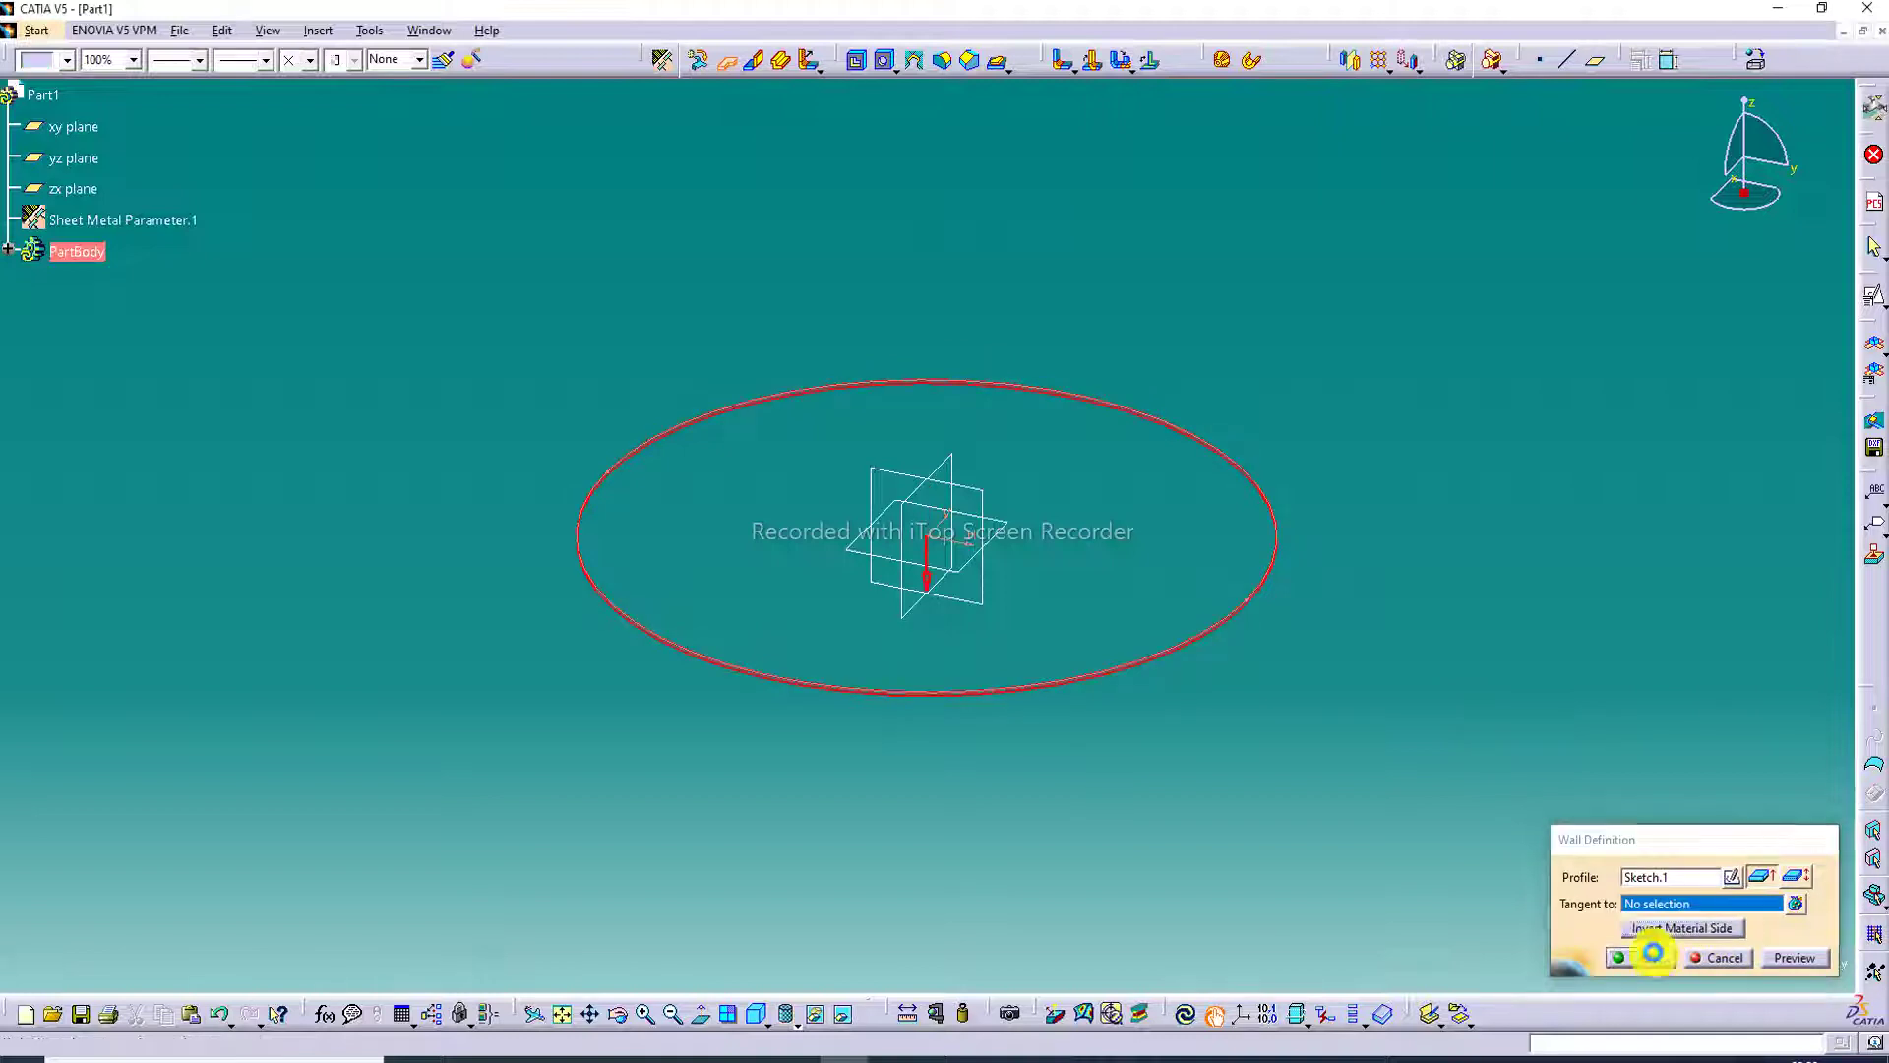
left_click(1641, 957)
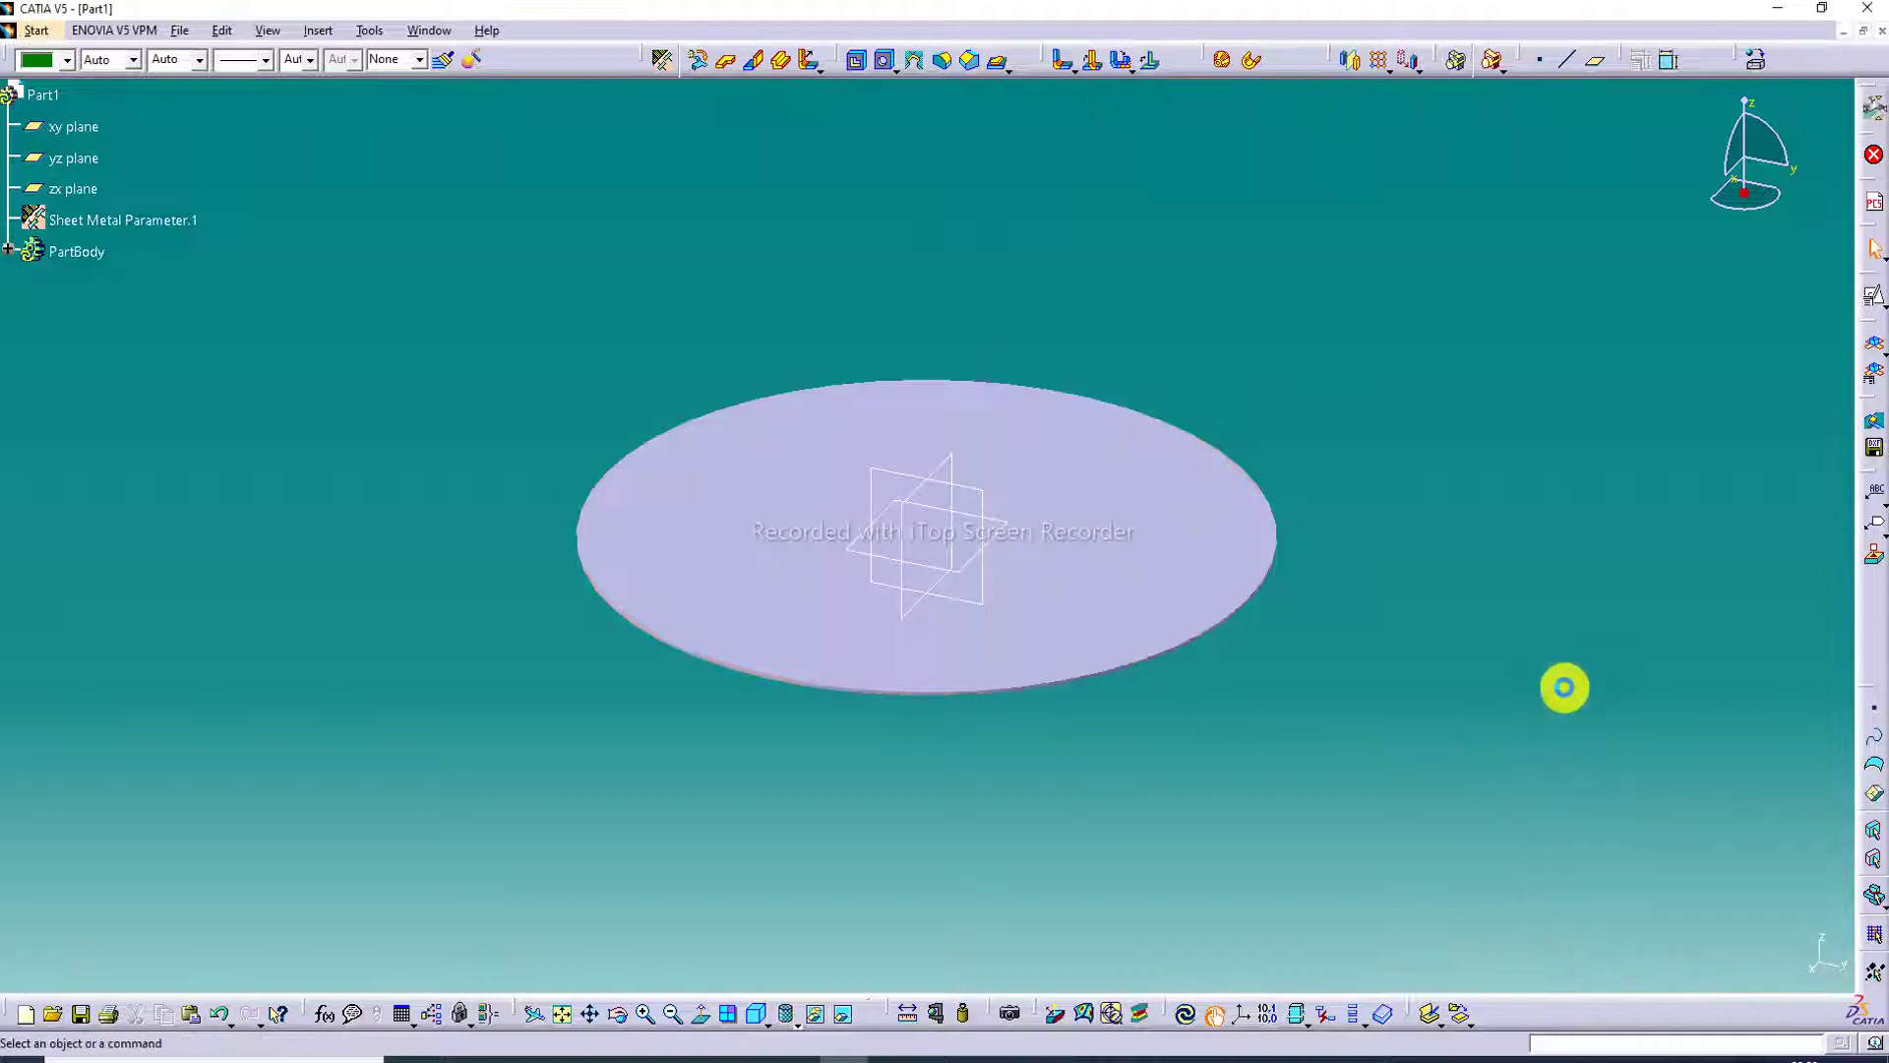
Step: Set the display mode of the circular wall to Shading with Edges
left_click(796, 1023)
left_click(814, 894)
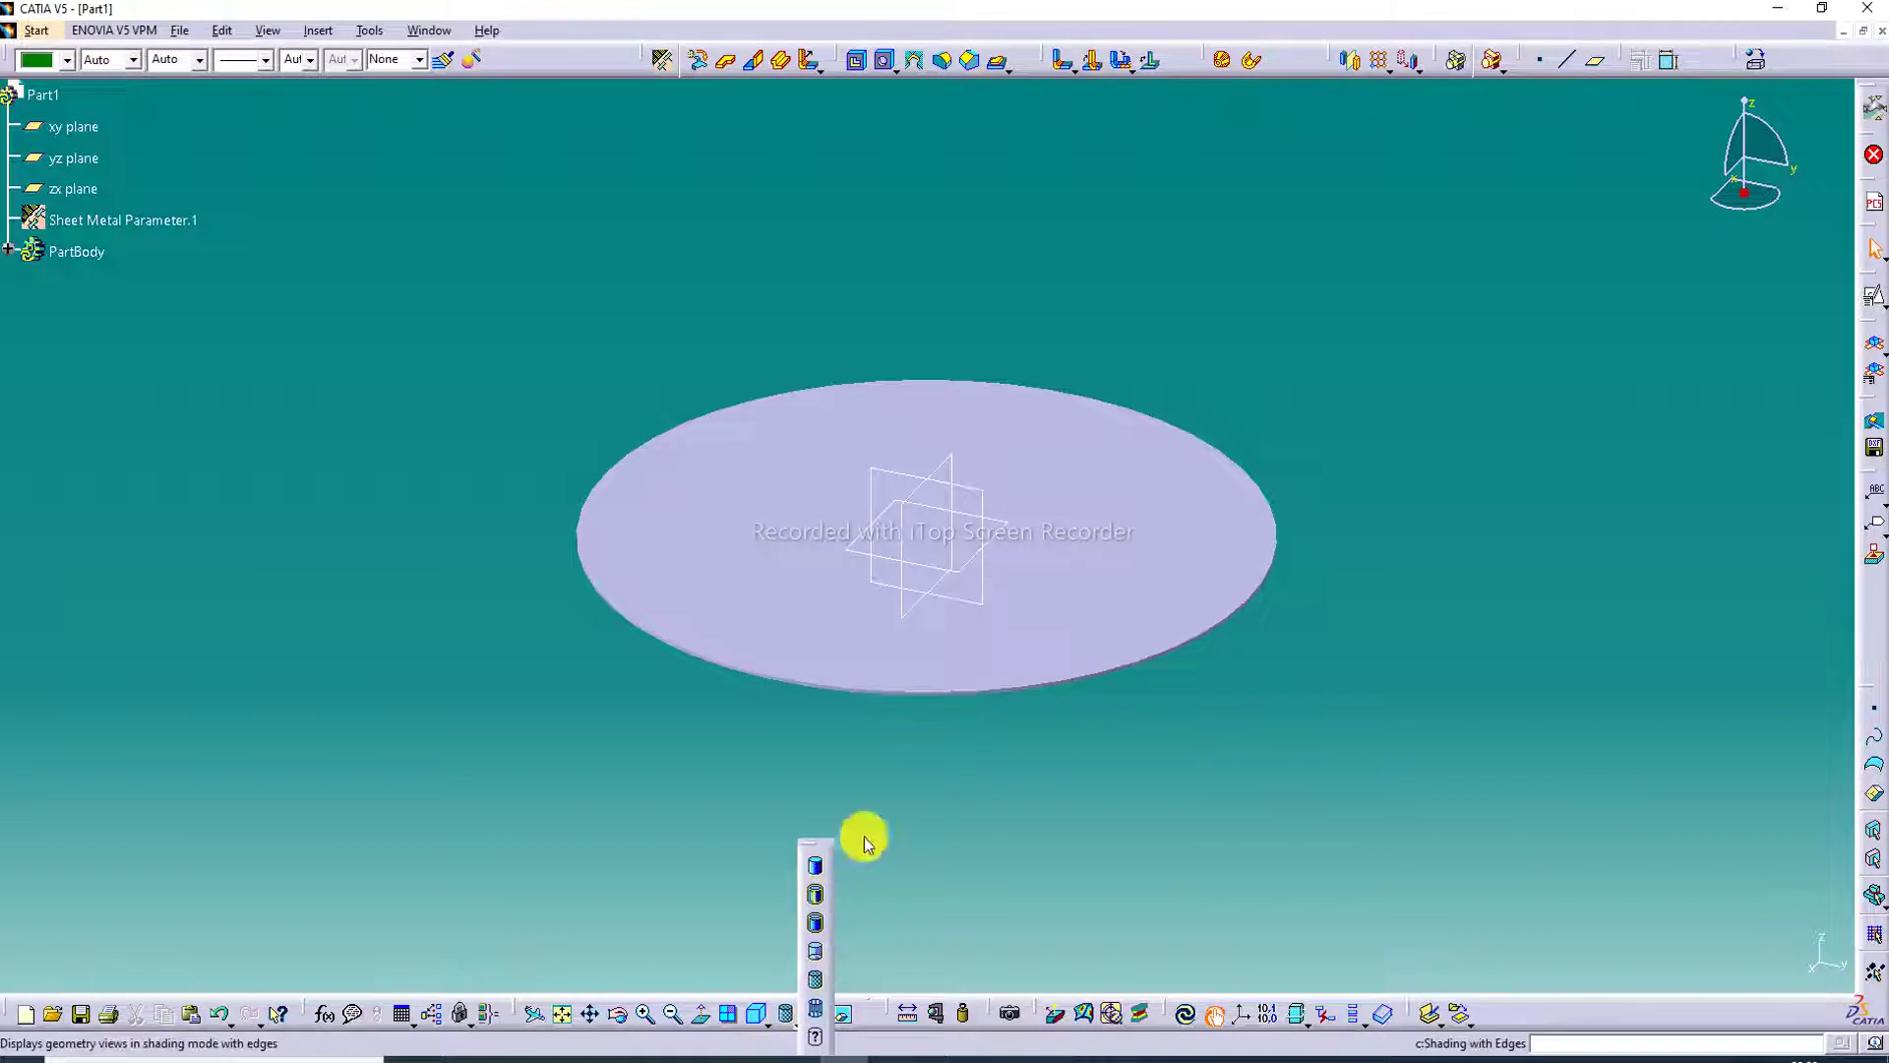
right_click(998, 532)
left_click(1033, 589)
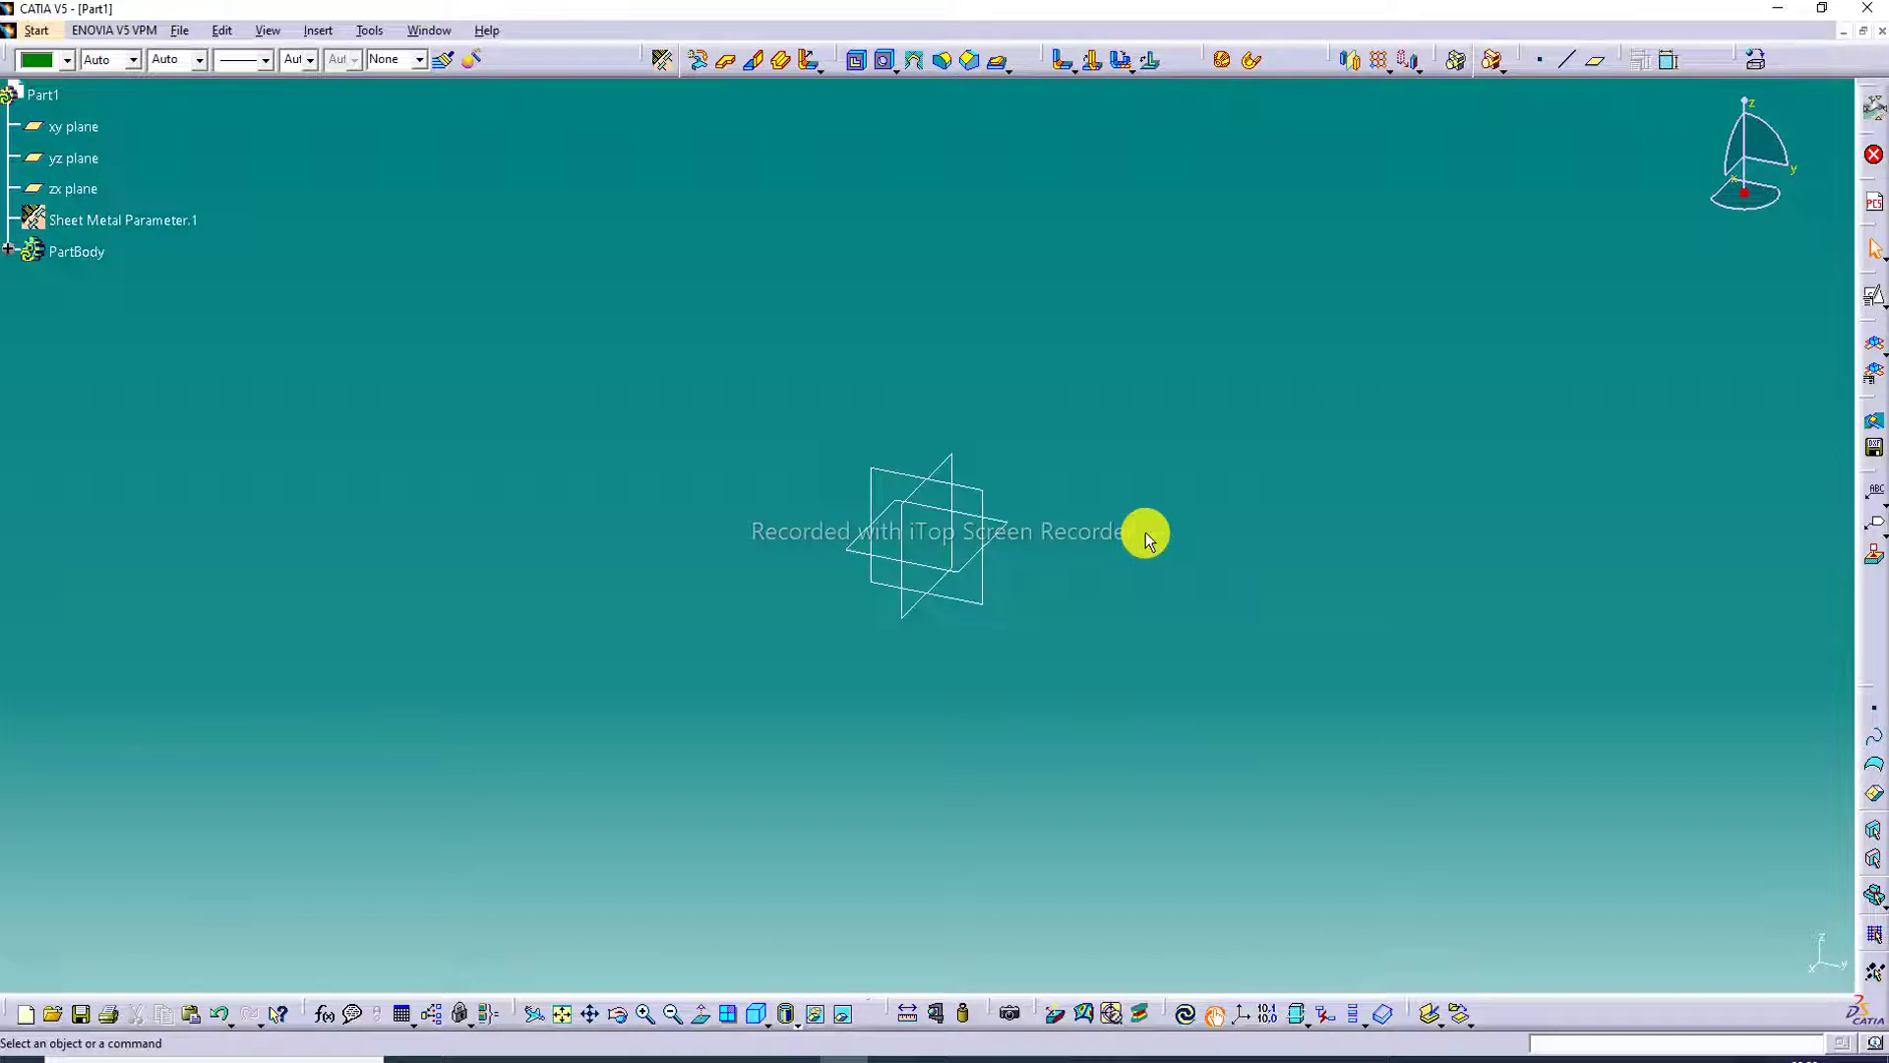
left_click(229, 1014)
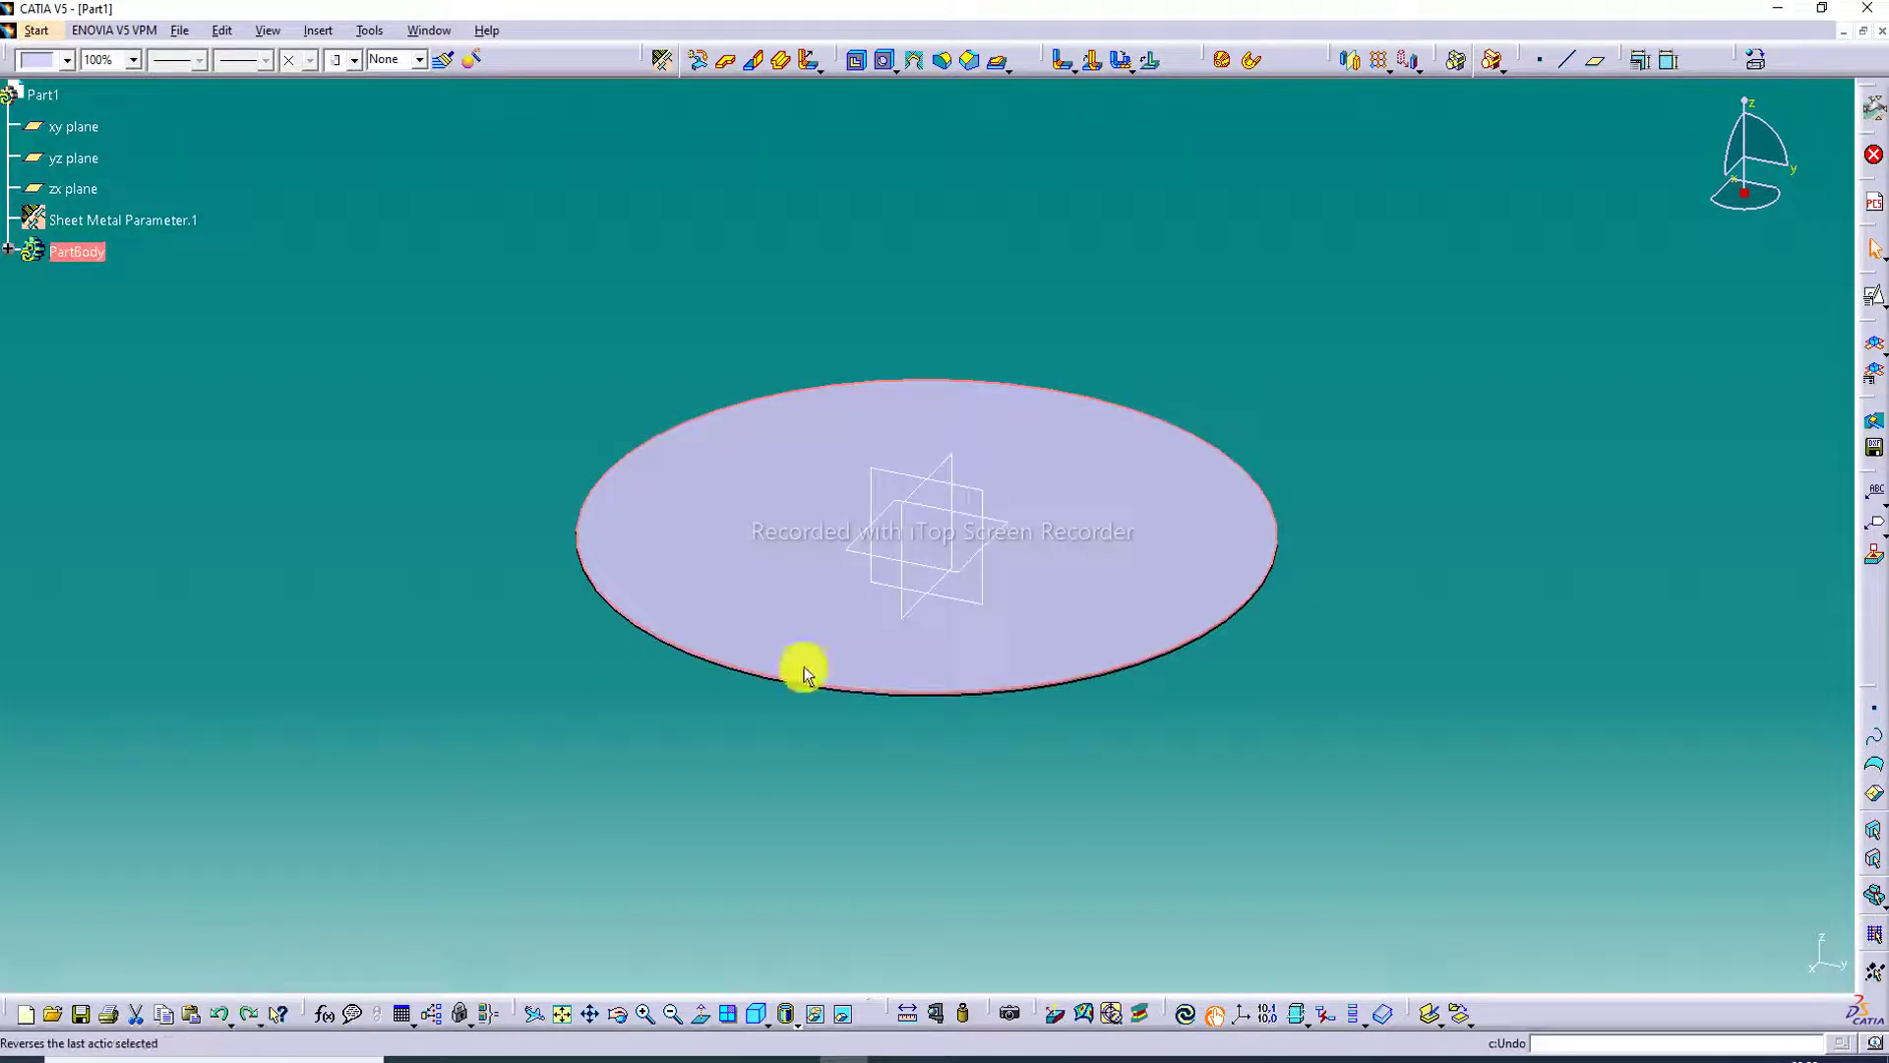
Step: Hide the yz, xy and zx reference planes
right_click(986, 537)
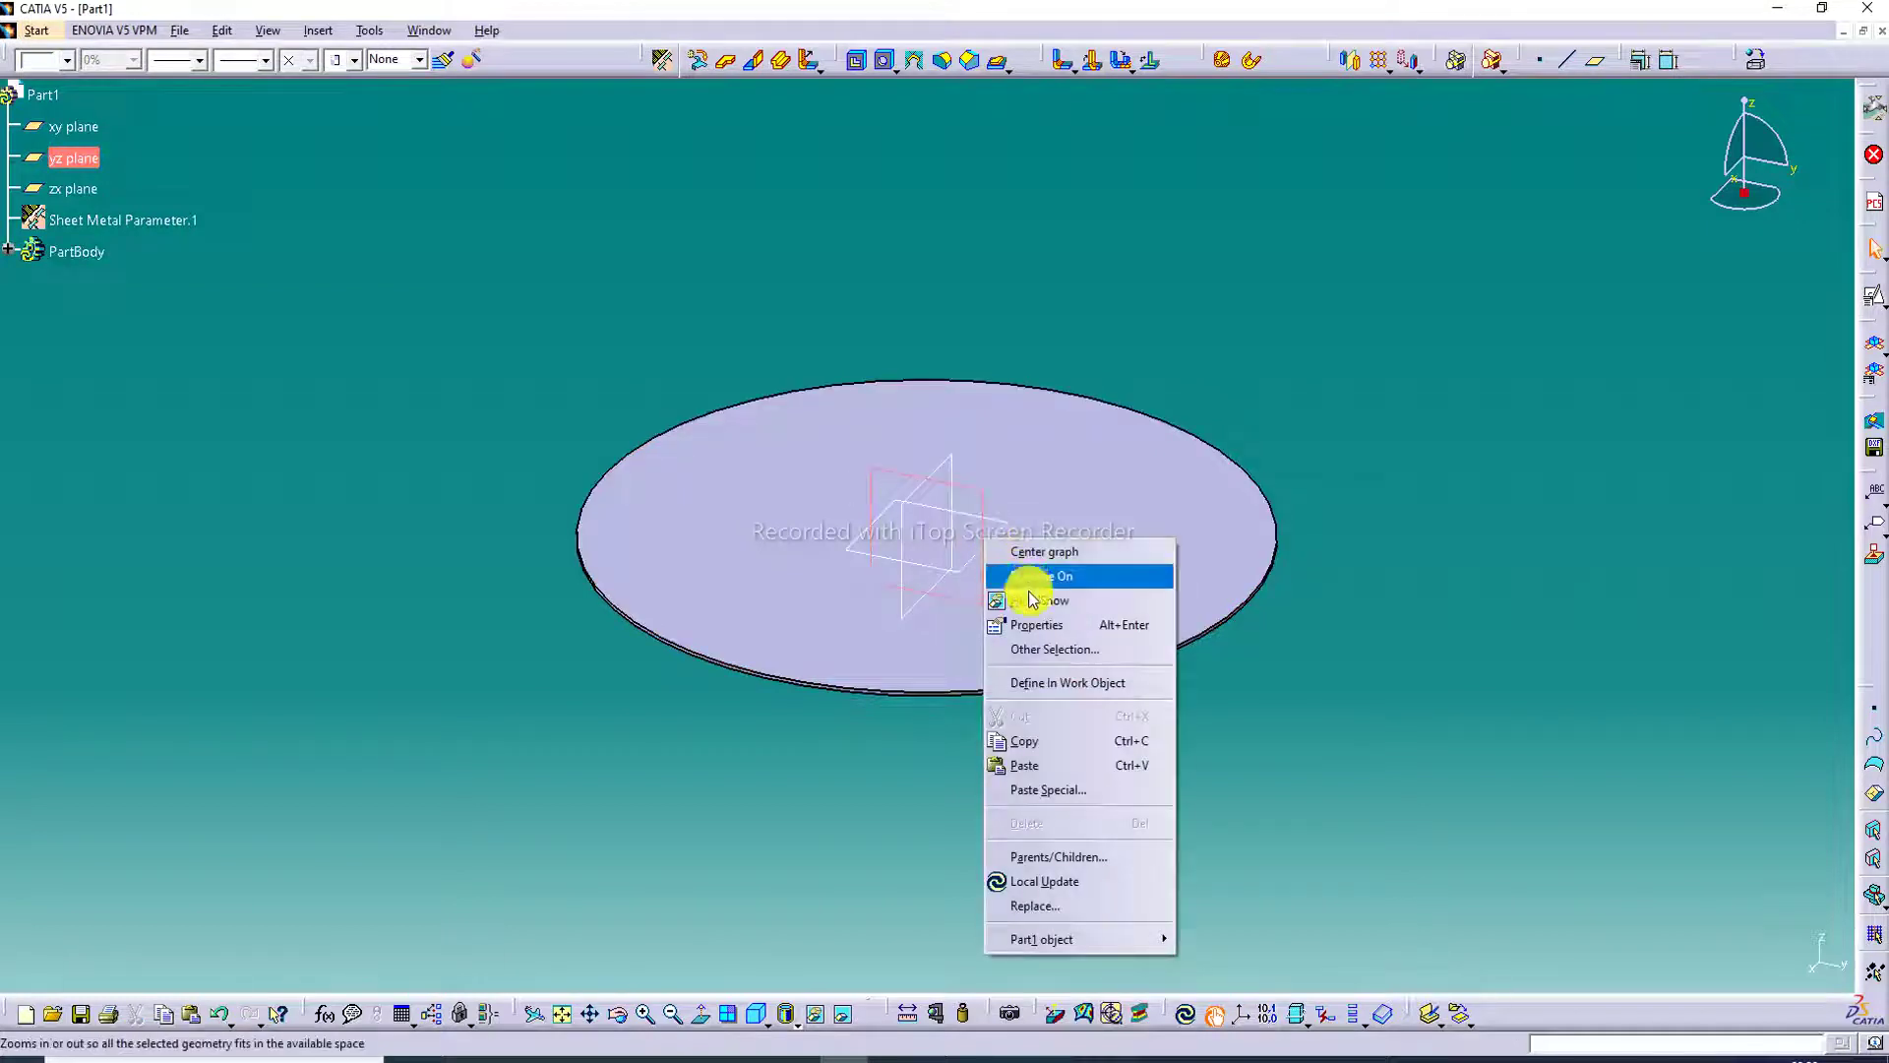
left_click(1033, 601)
right_click(1004, 531)
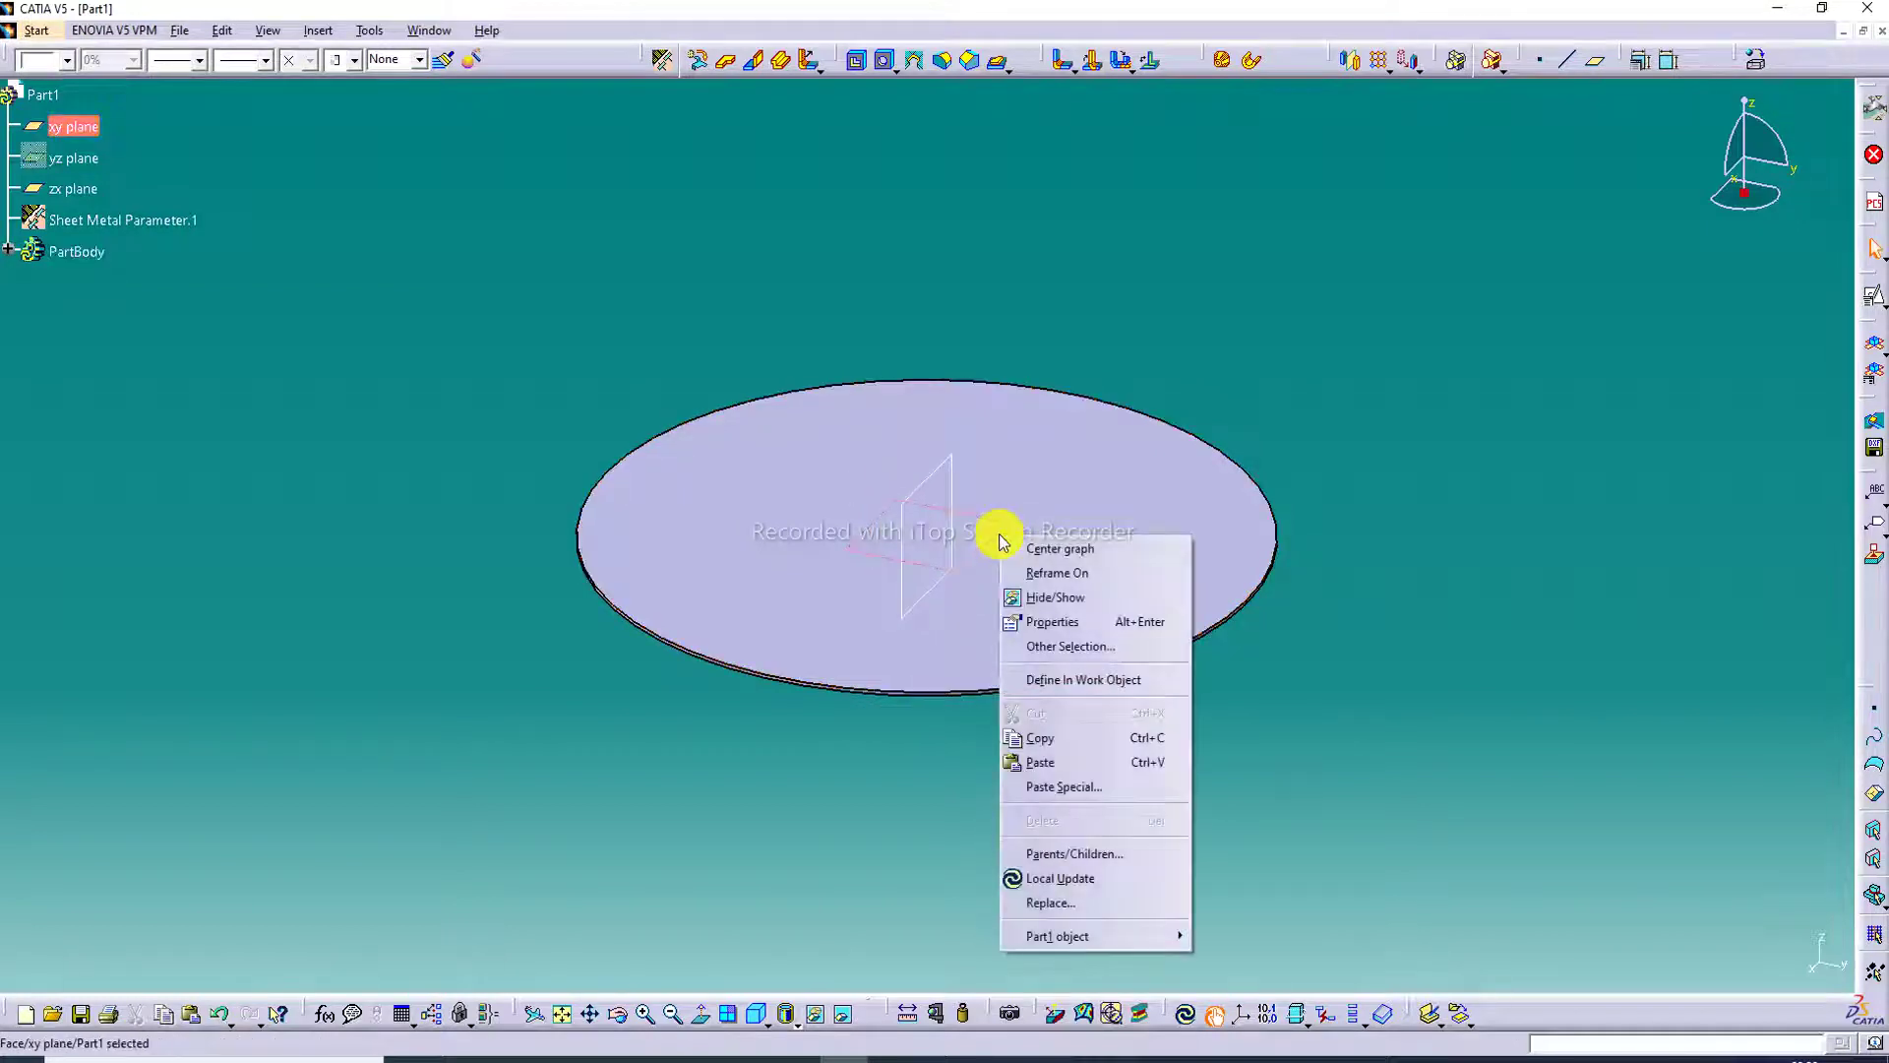
left_click(1049, 602)
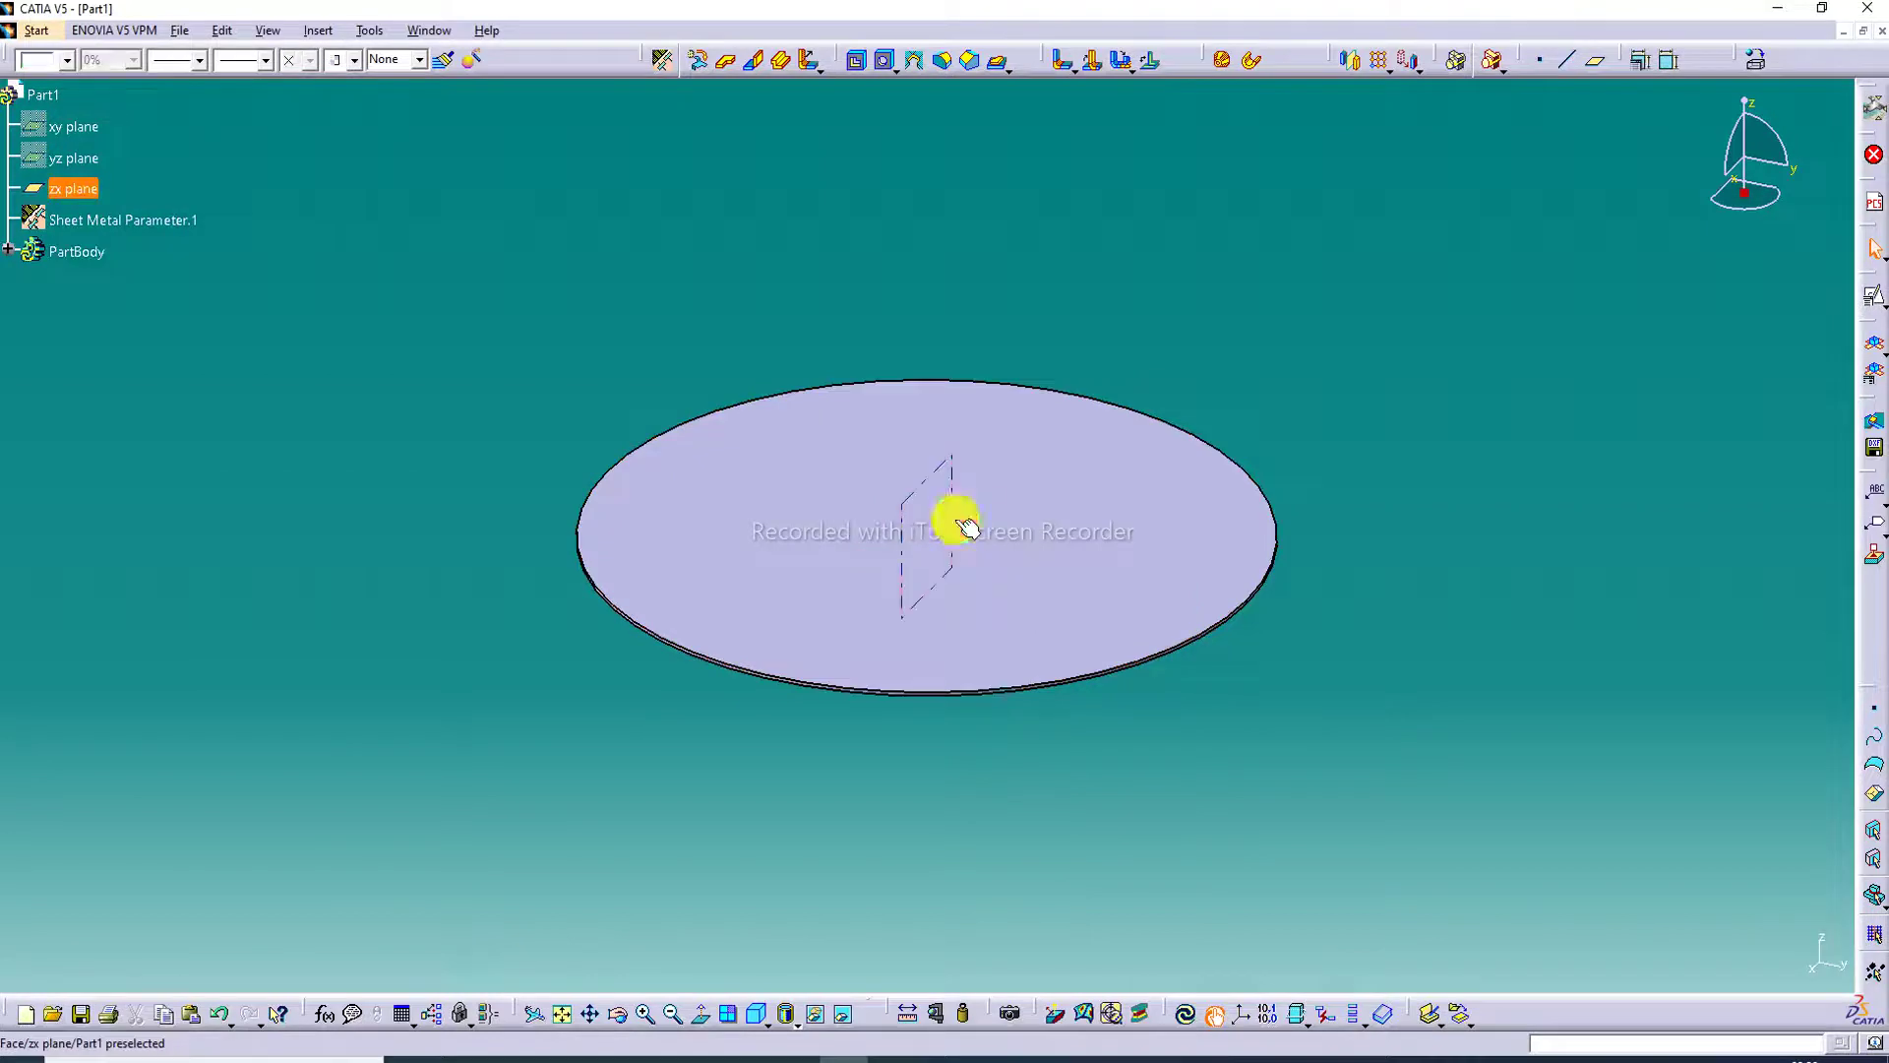
right_click(961, 520)
left_click(990, 583)
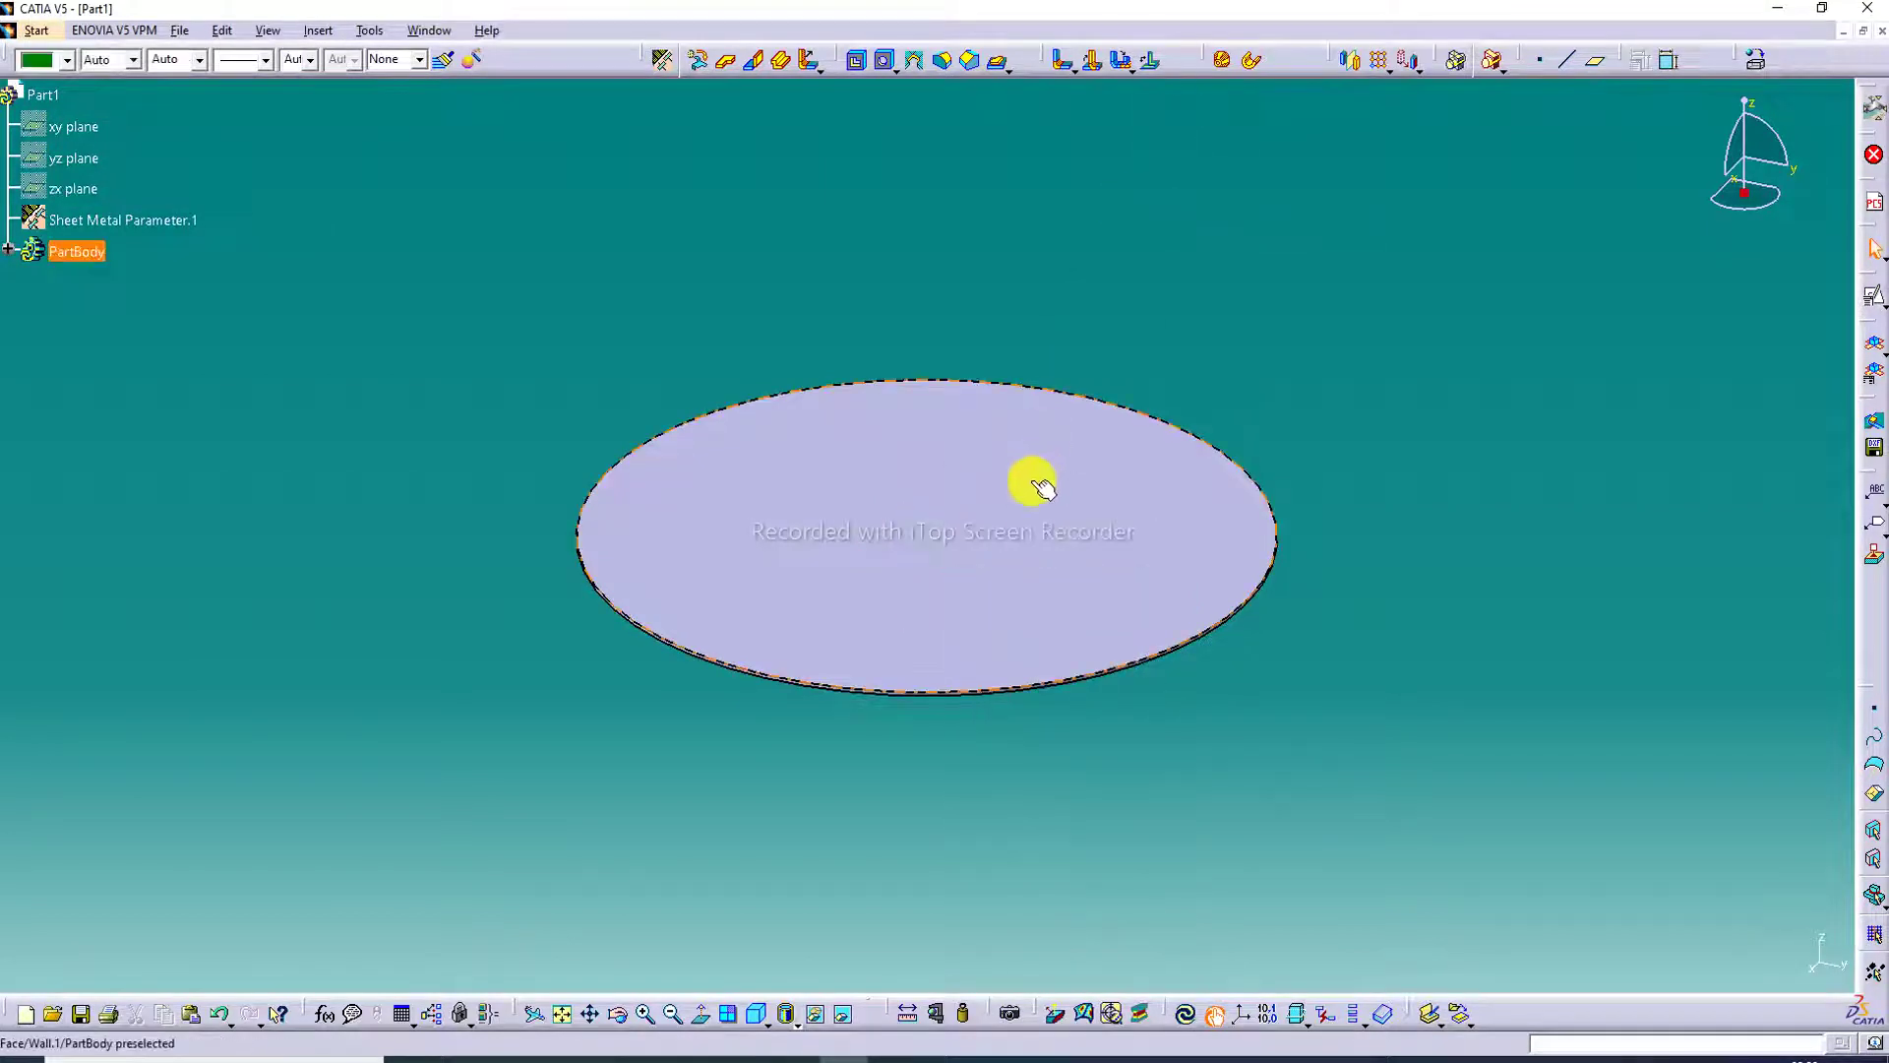
Step: Start a positioned sketch on the upper face of the circular wall and fit the whole wall in the view
middle_click_drag(1040, 489, 1016, 455)
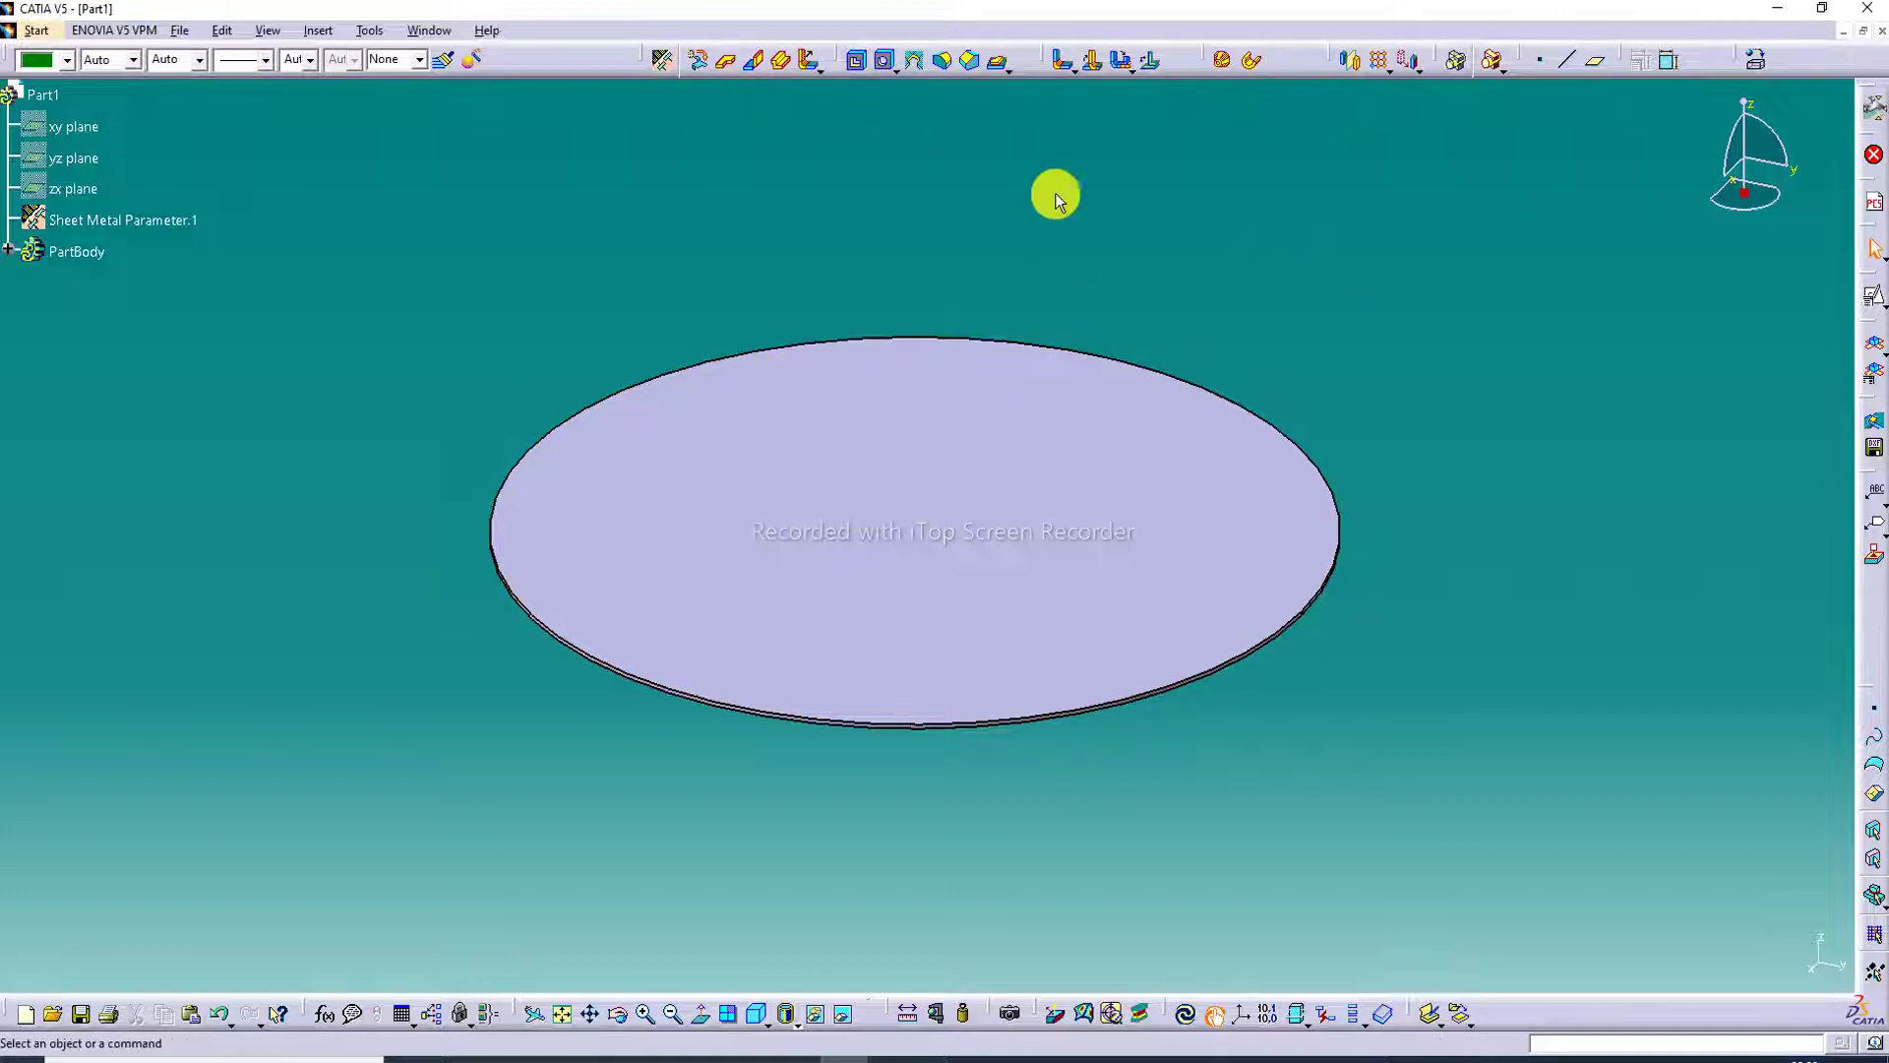
left_click(952, 413)
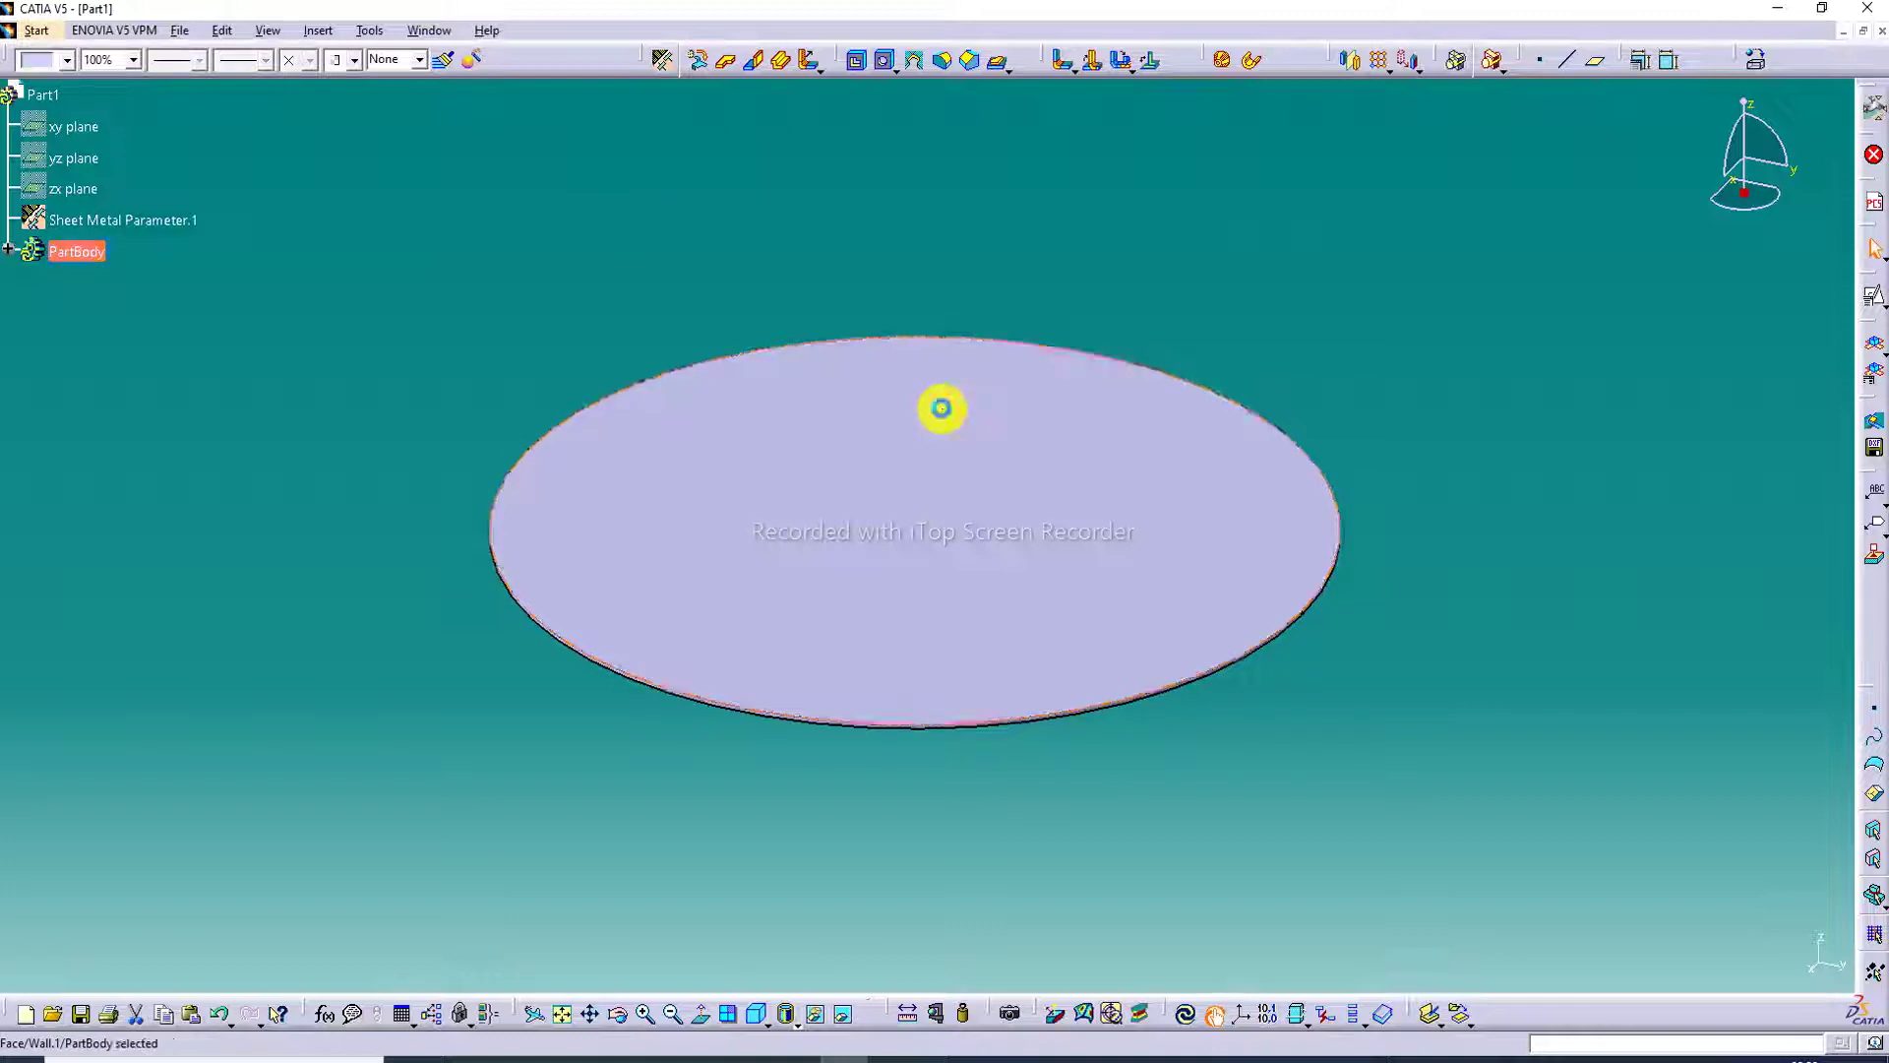
left_click(1874, 298)
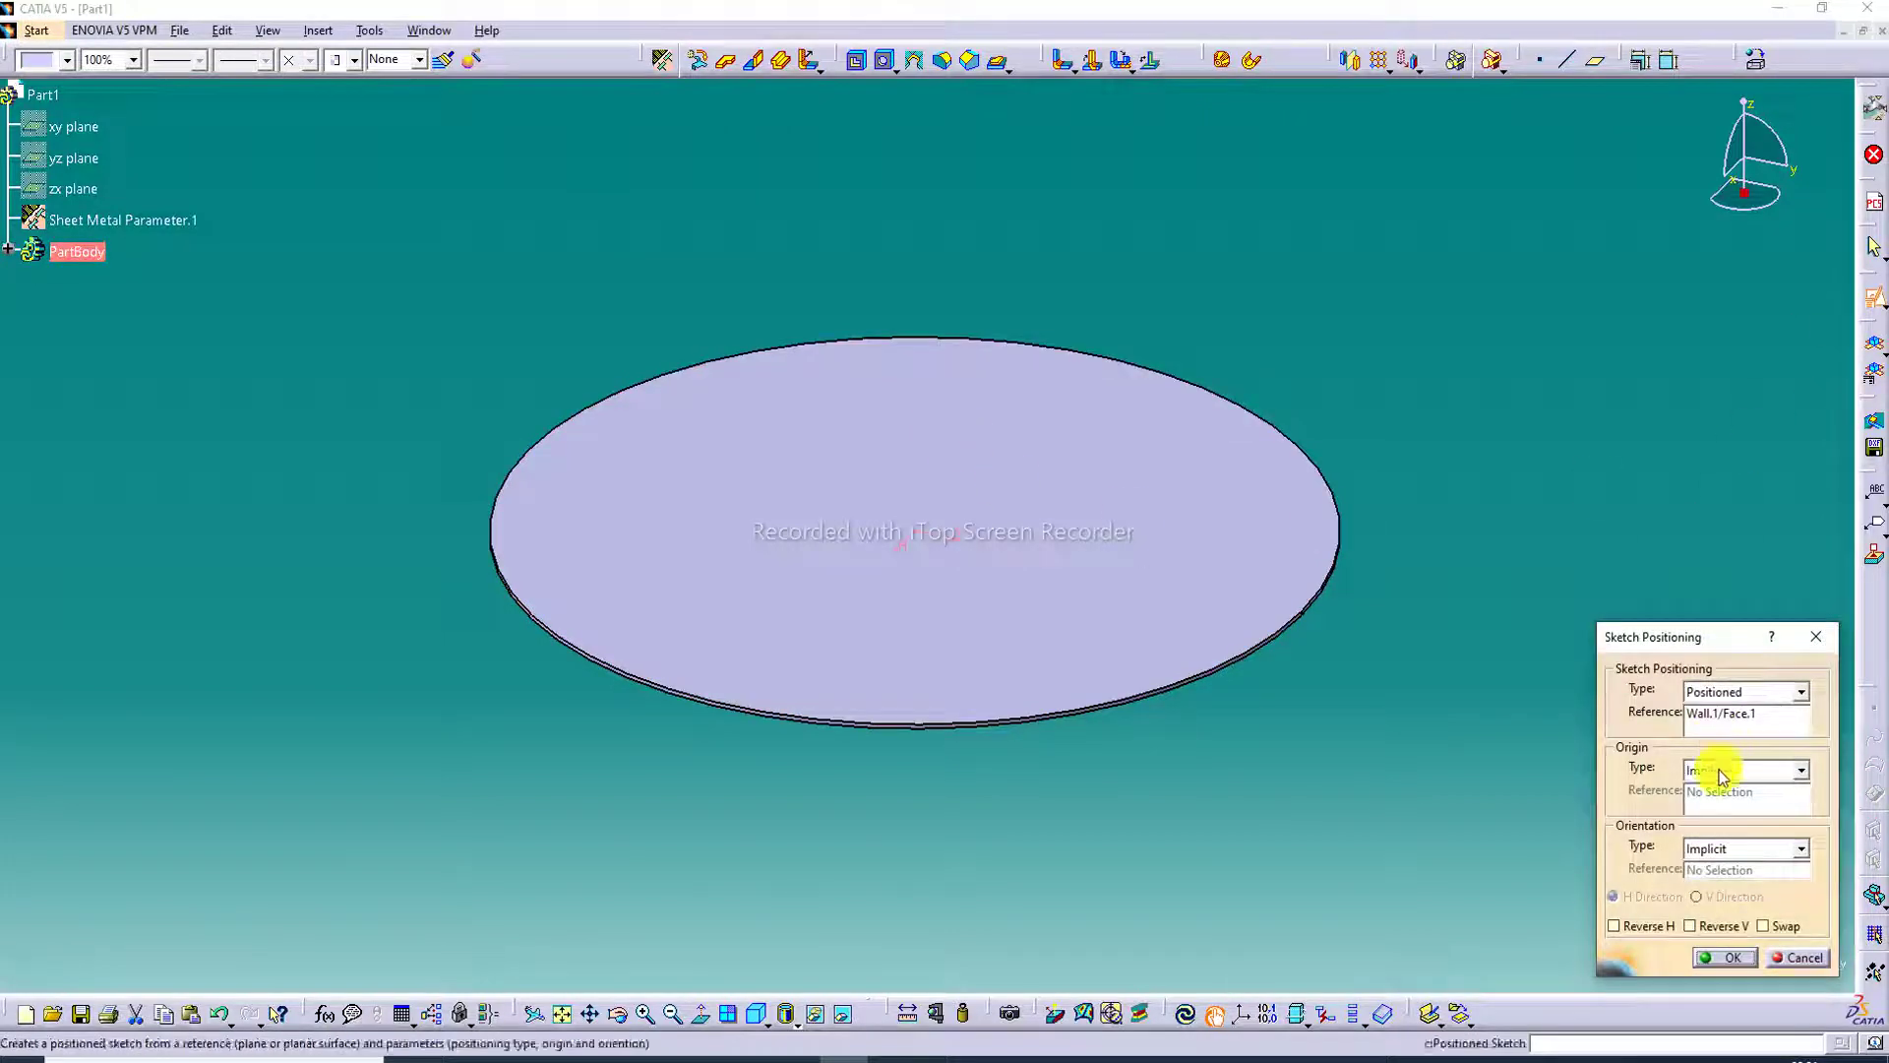
left_click(1726, 955)
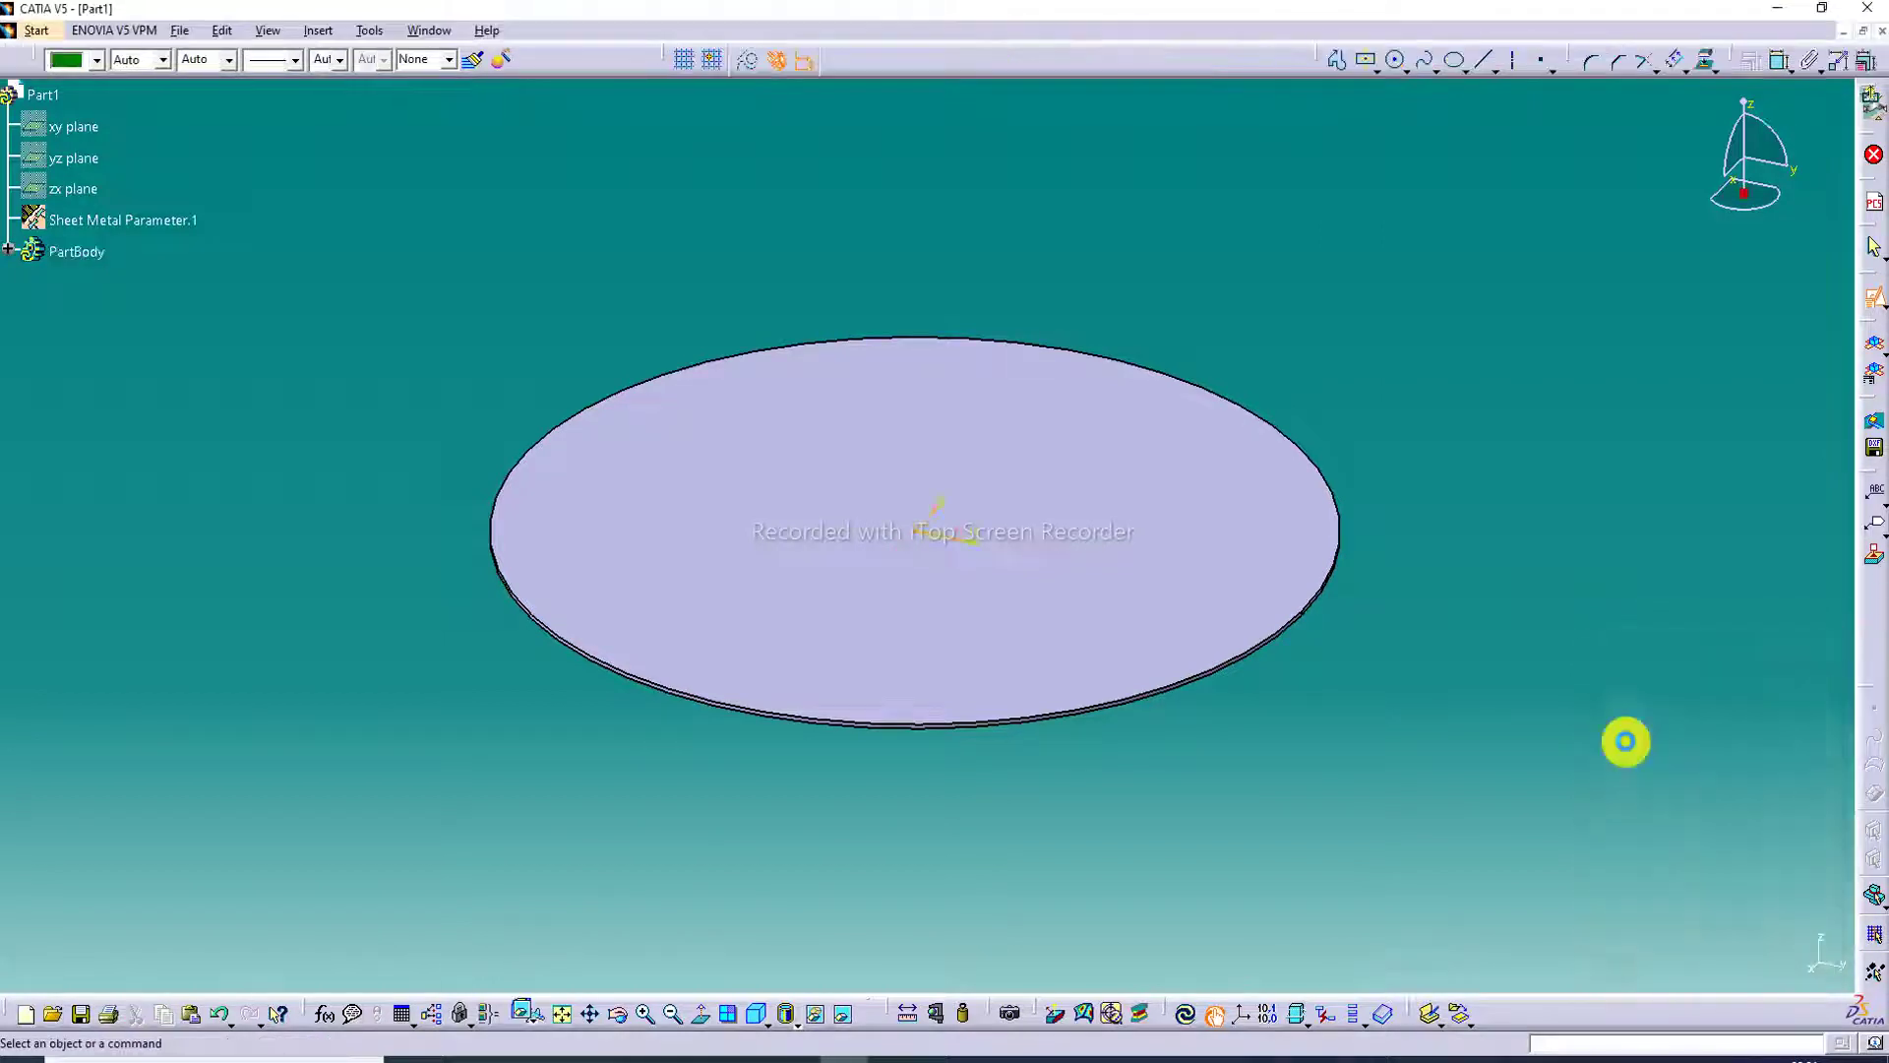
left_click(561, 1014)
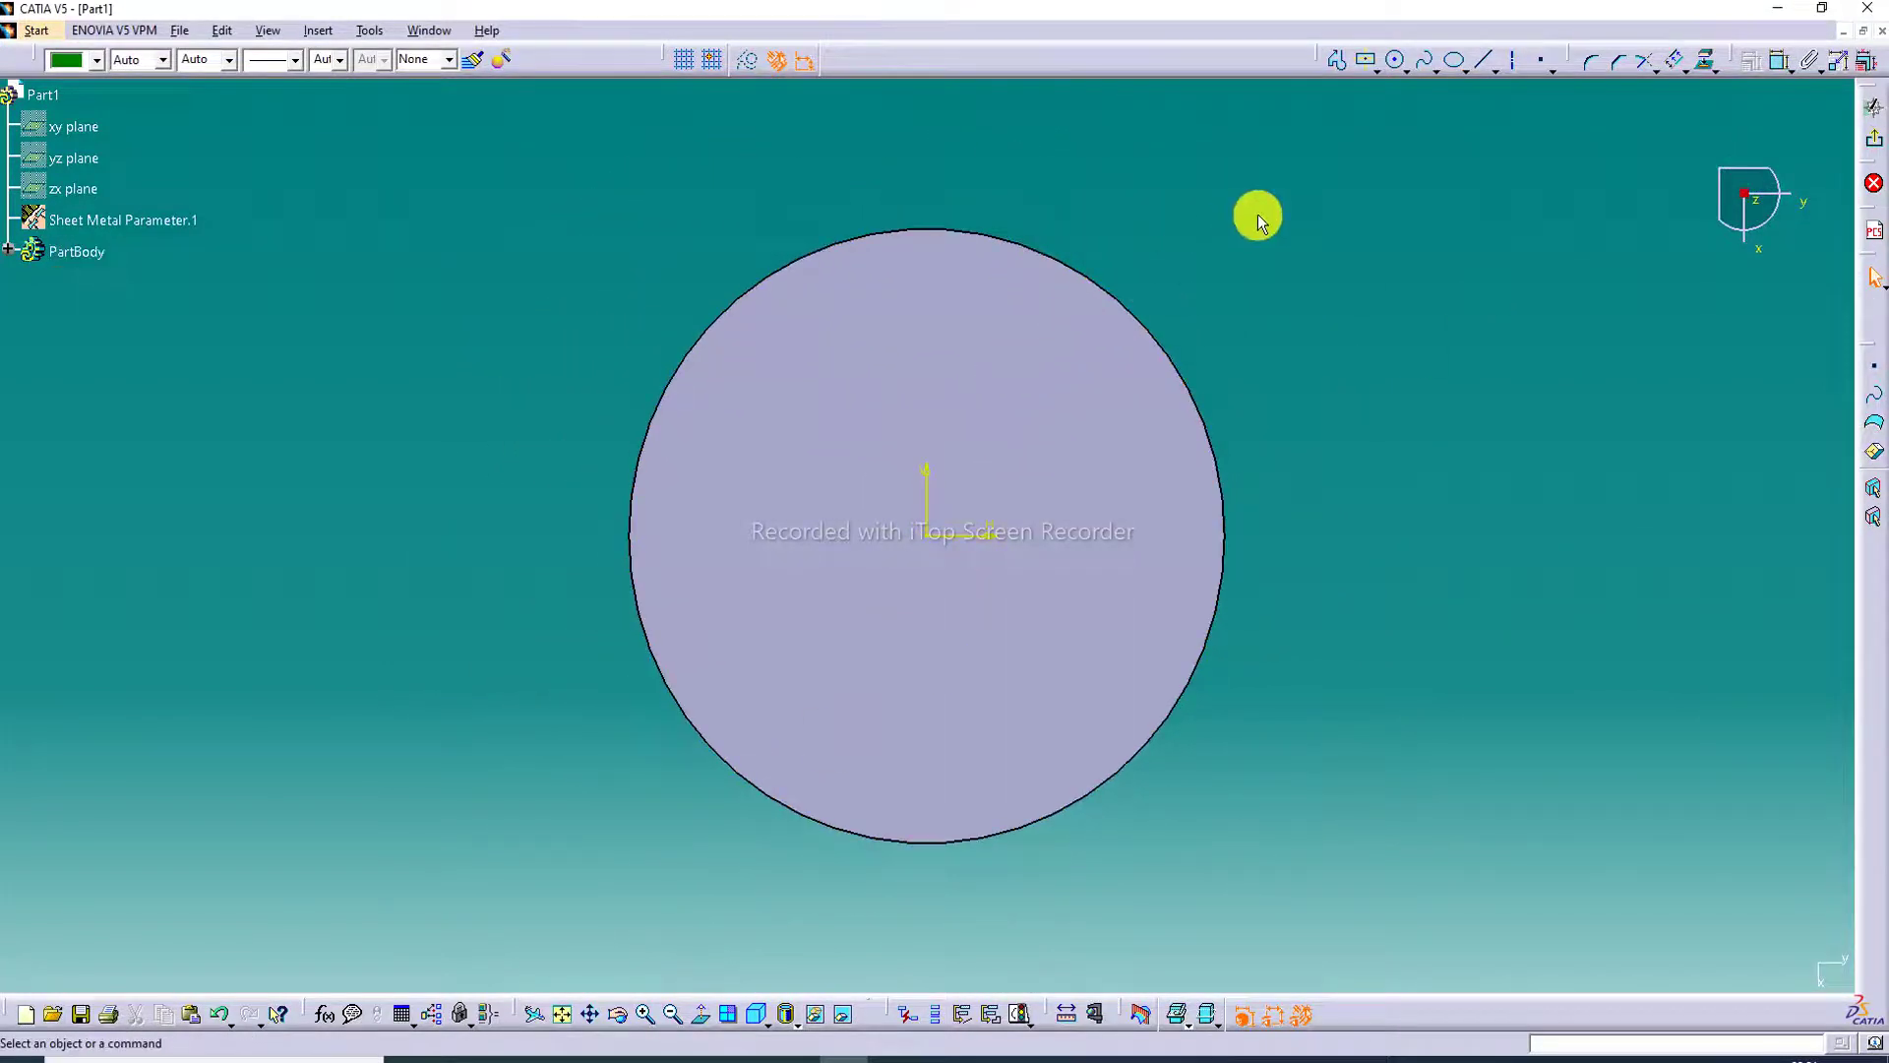
Step: Offset the wall's circular edge inward, set the offset value to -11 mm, and exit the sketch
left_click(1676, 67)
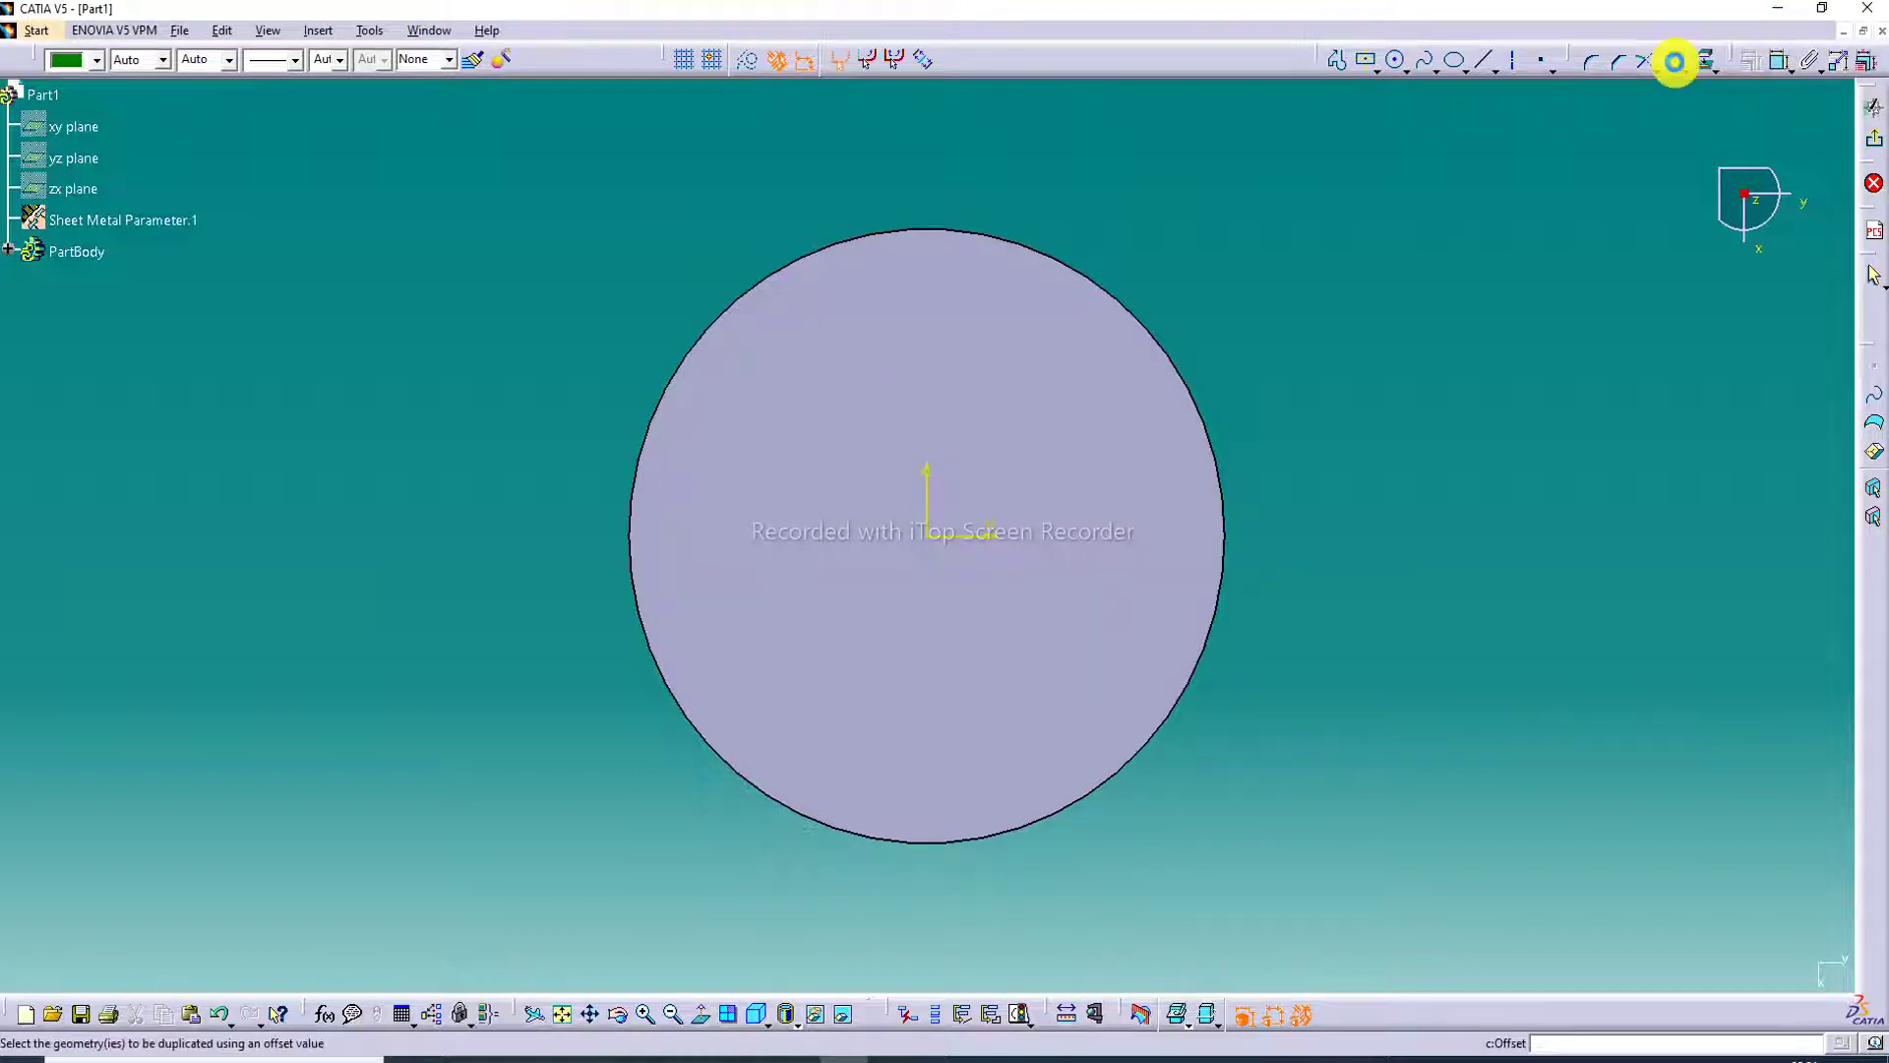
left_click(1031, 335)
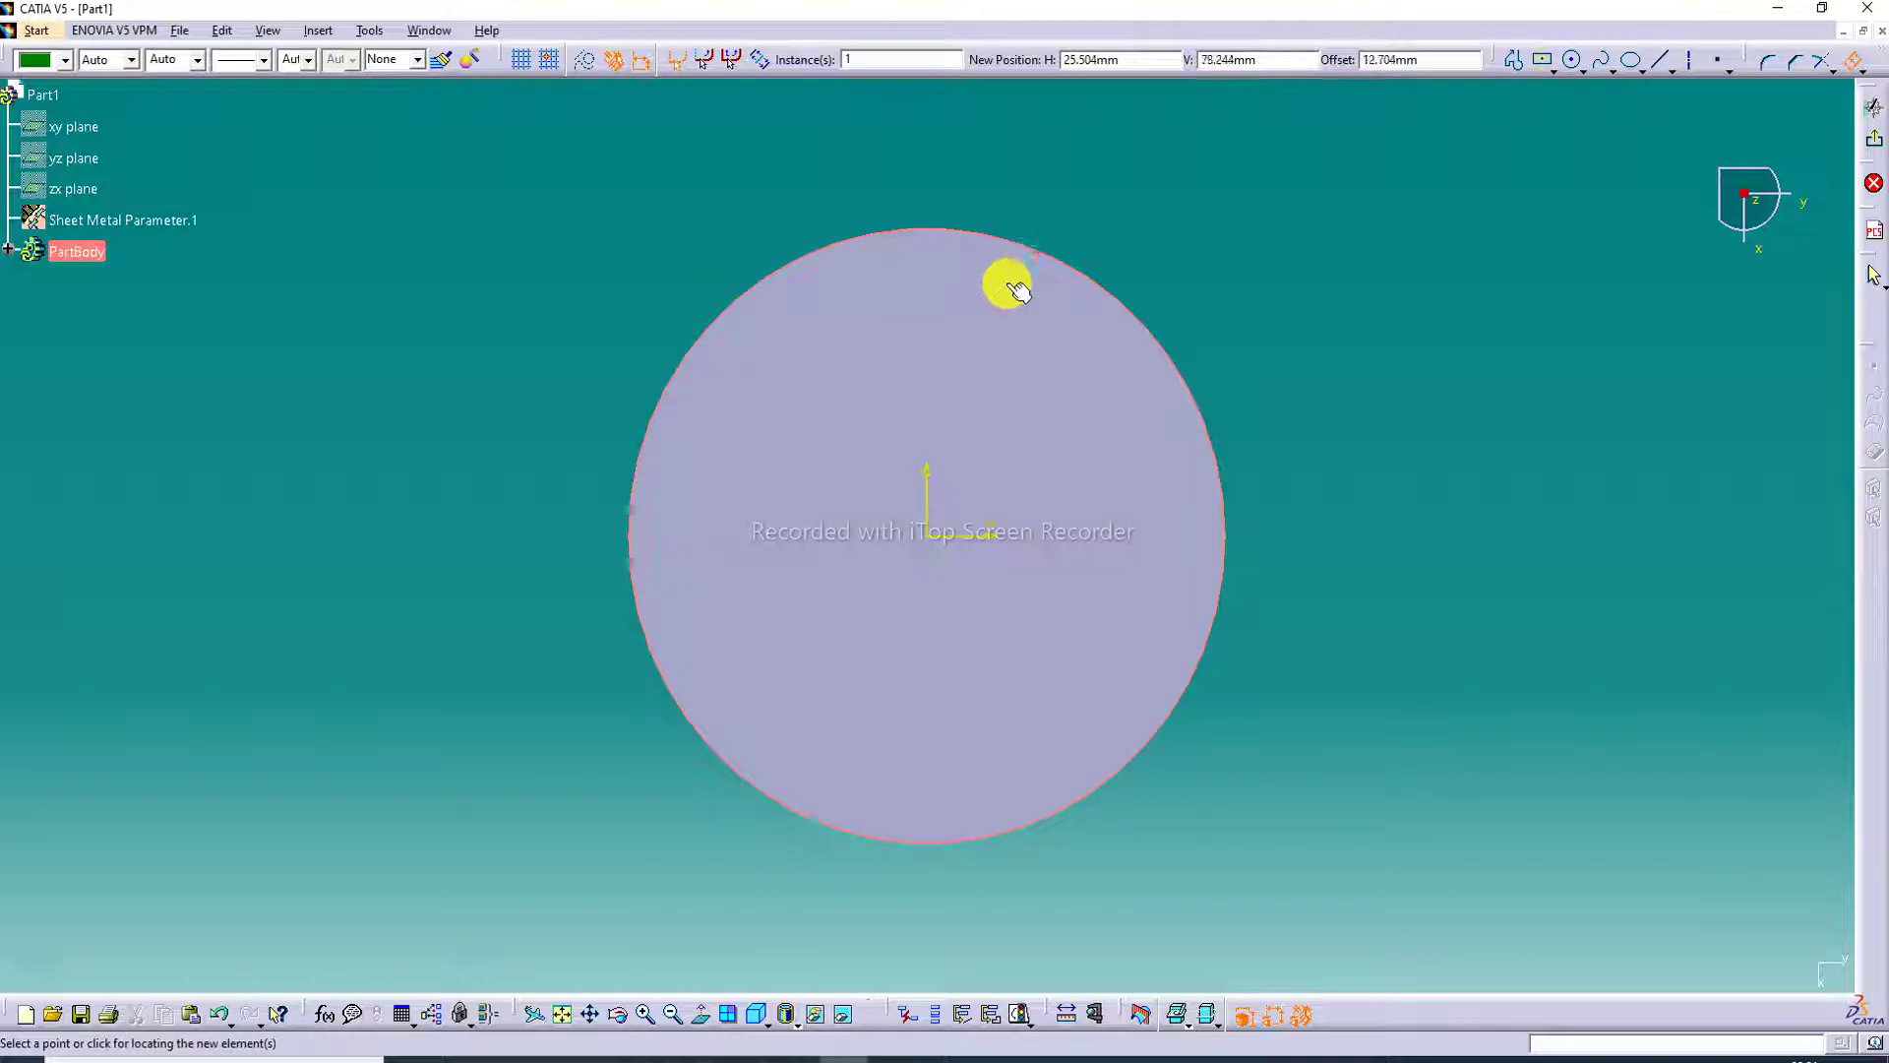
left_click(1013, 286)
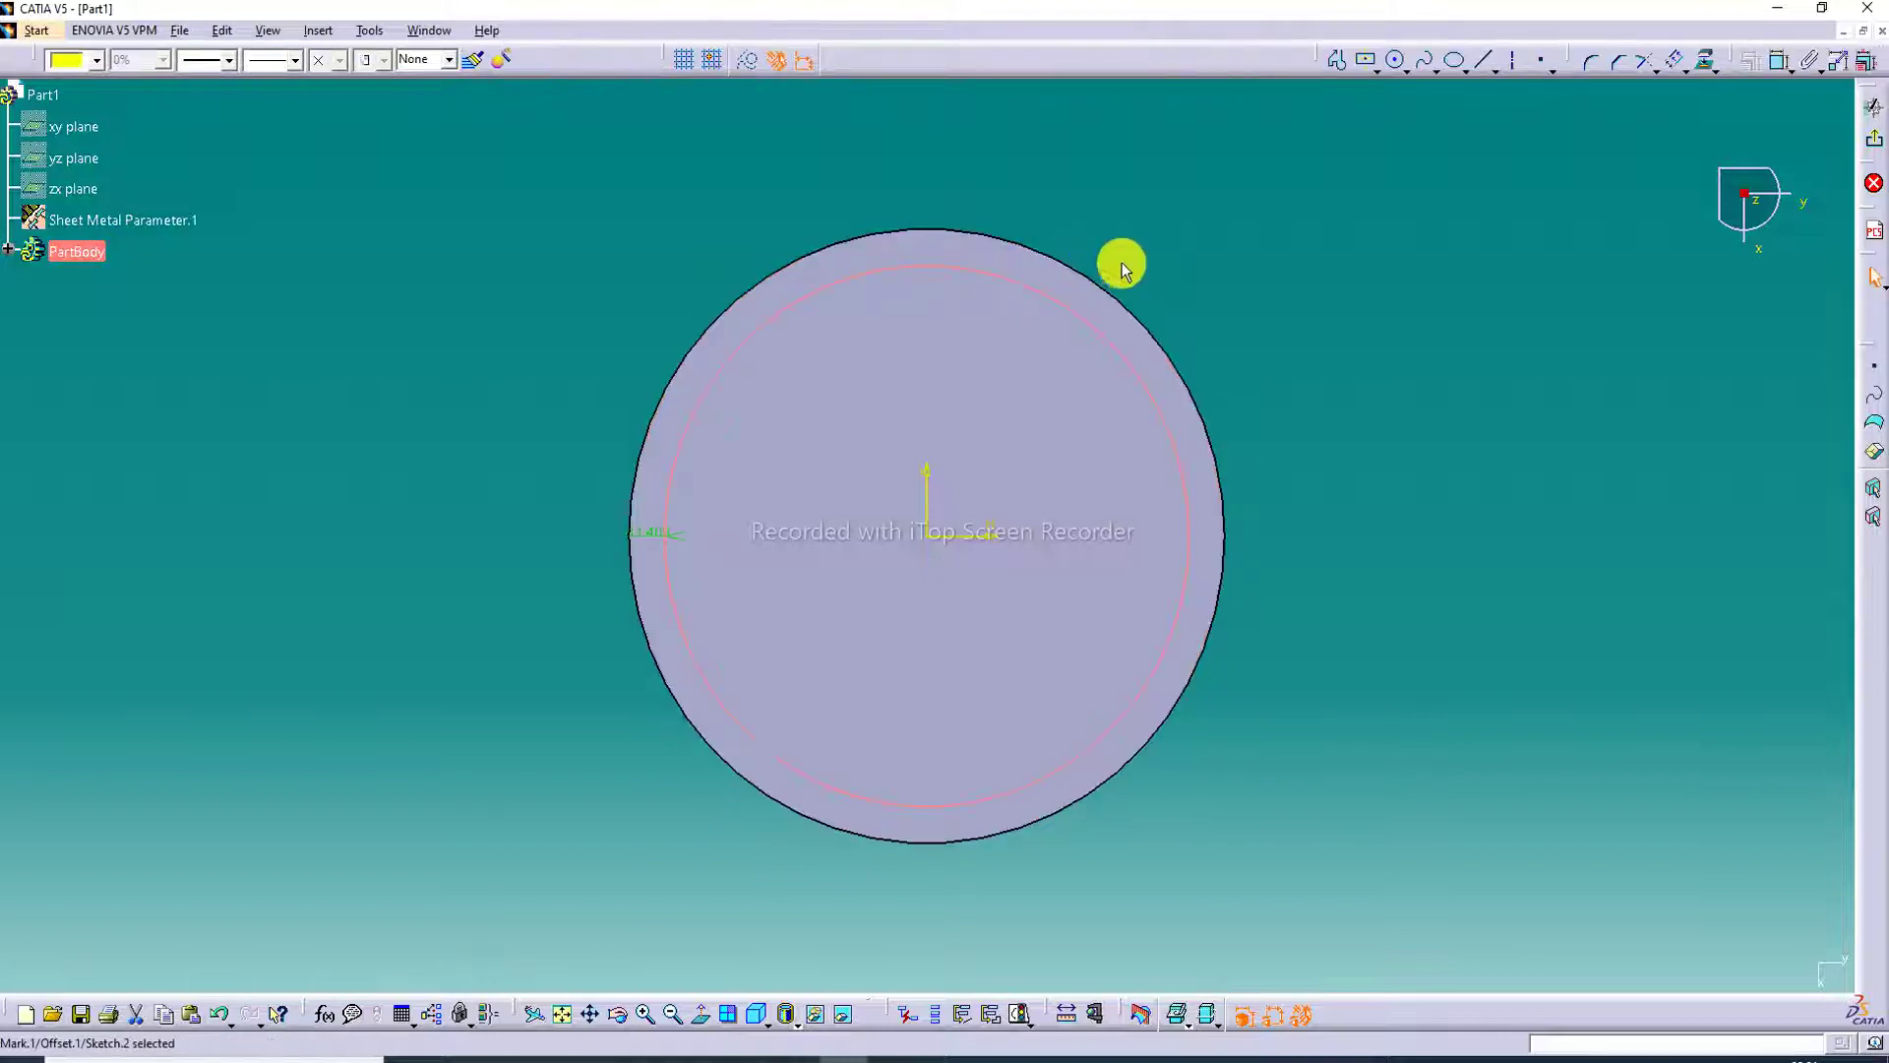
double_click(650, 536)
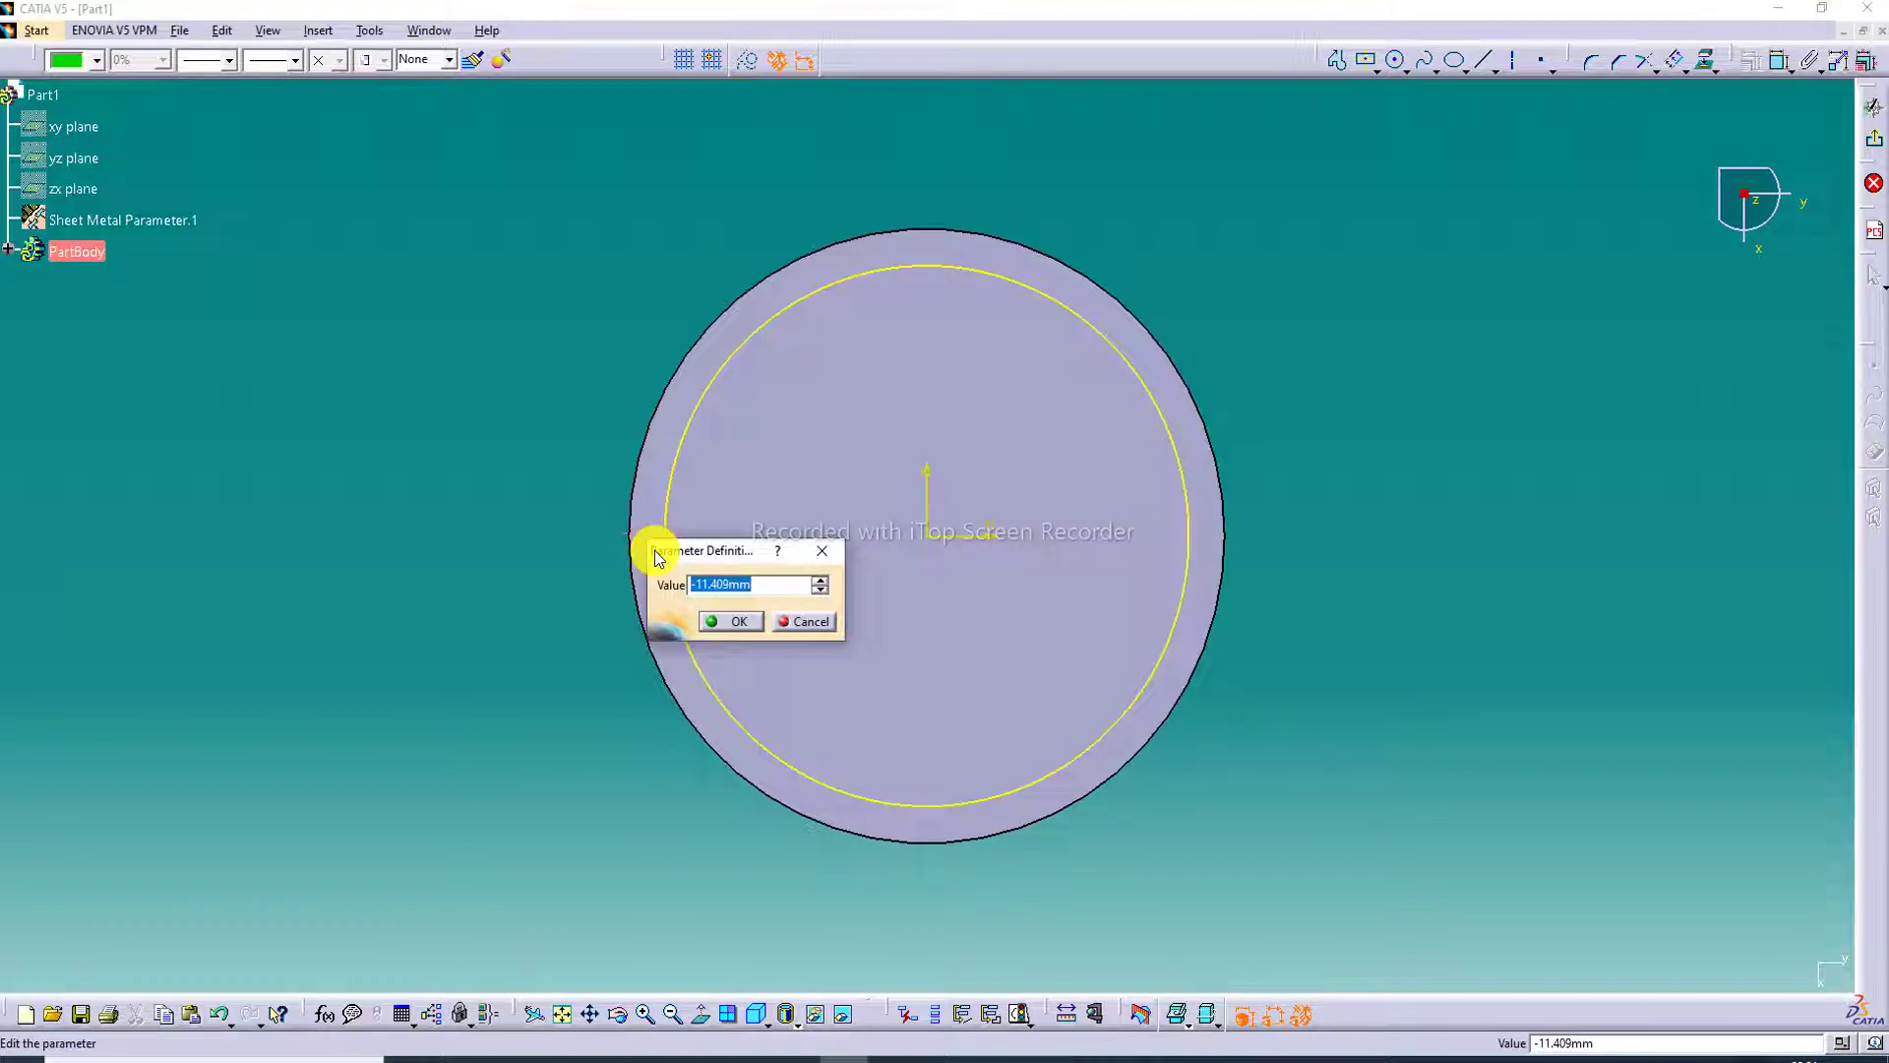
type("-11")
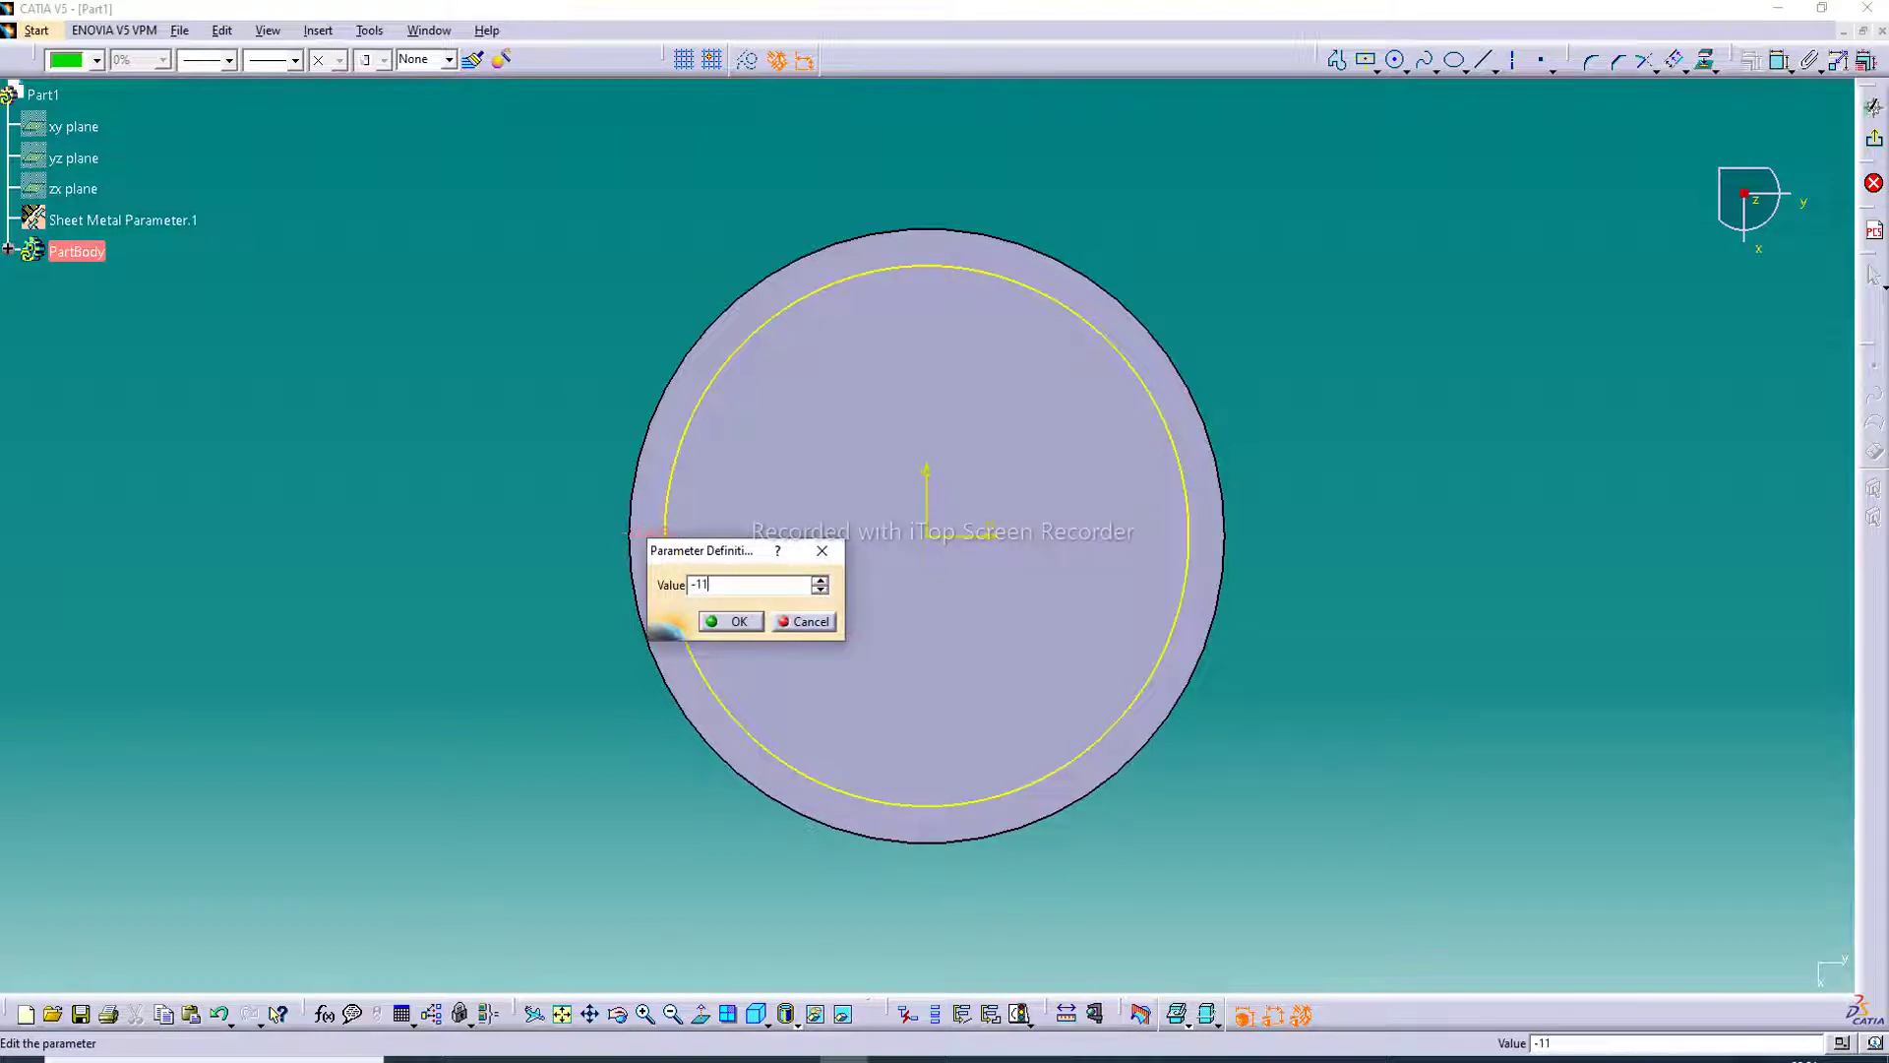
key("Return")
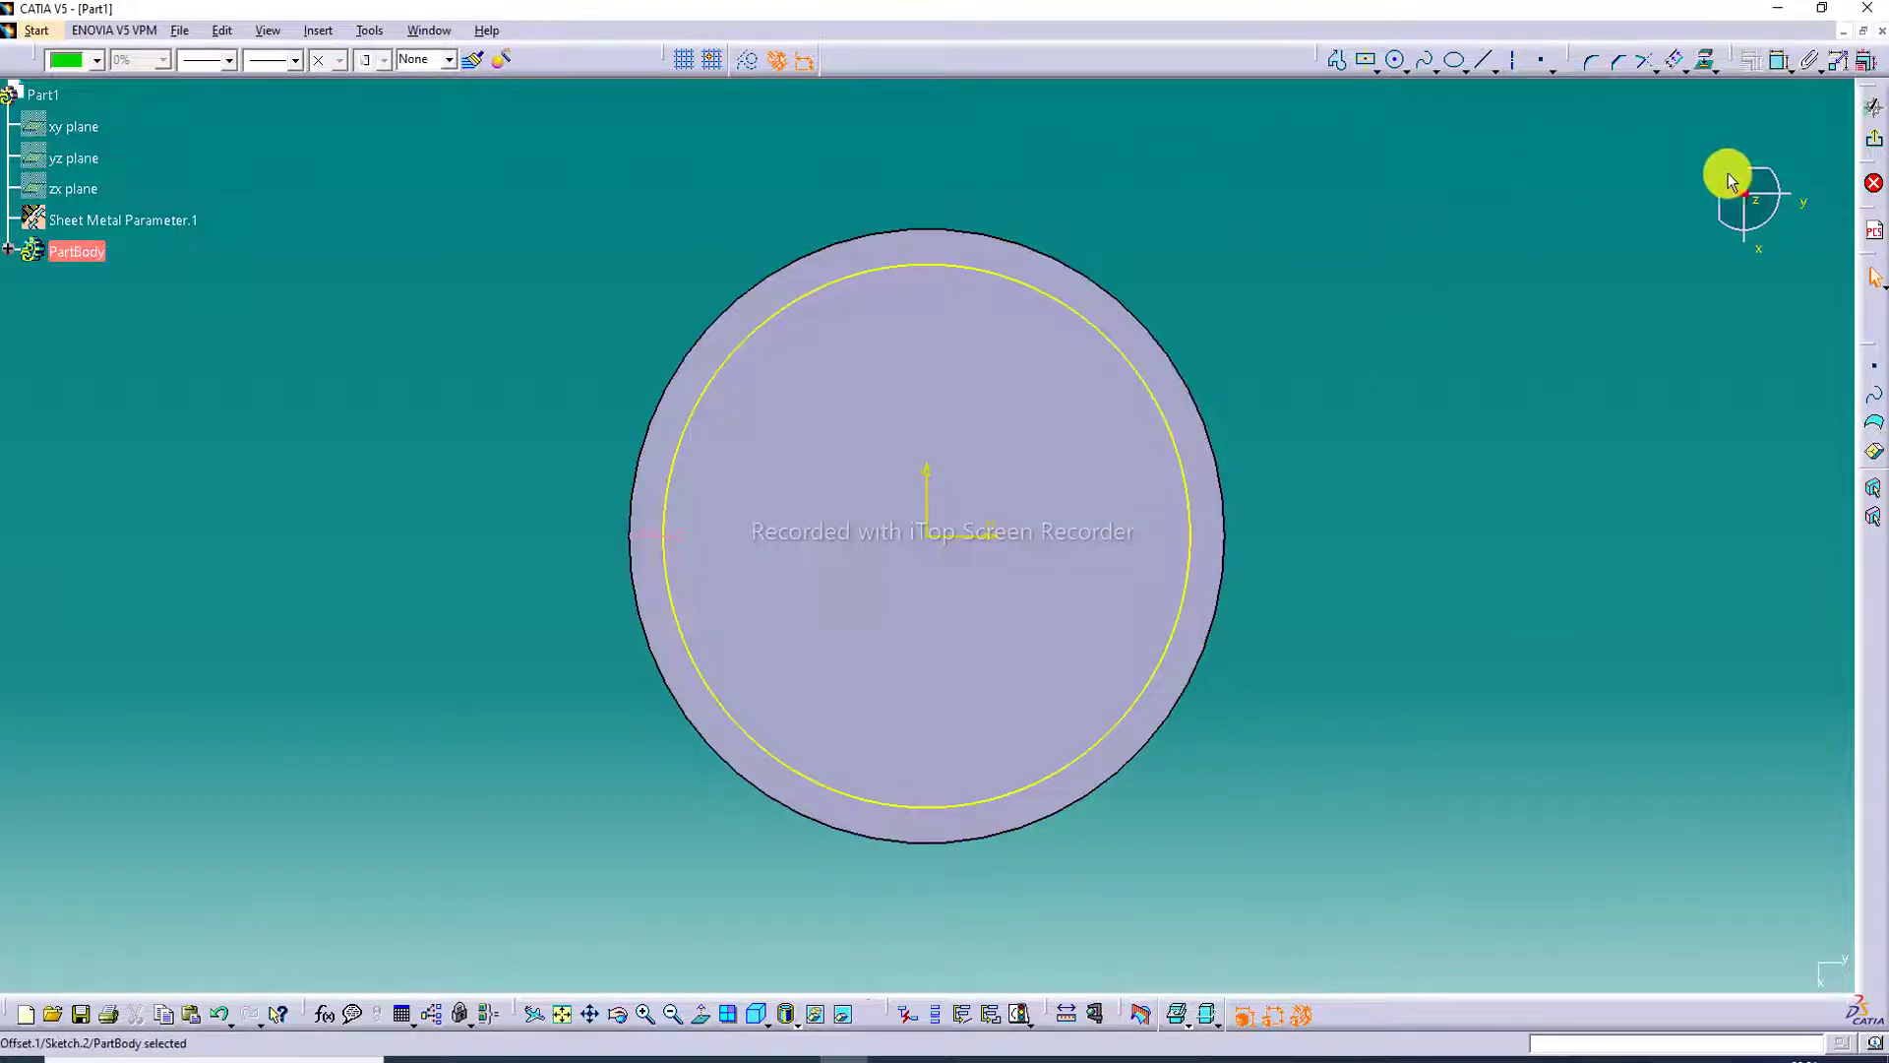
left_click(1869, 141)
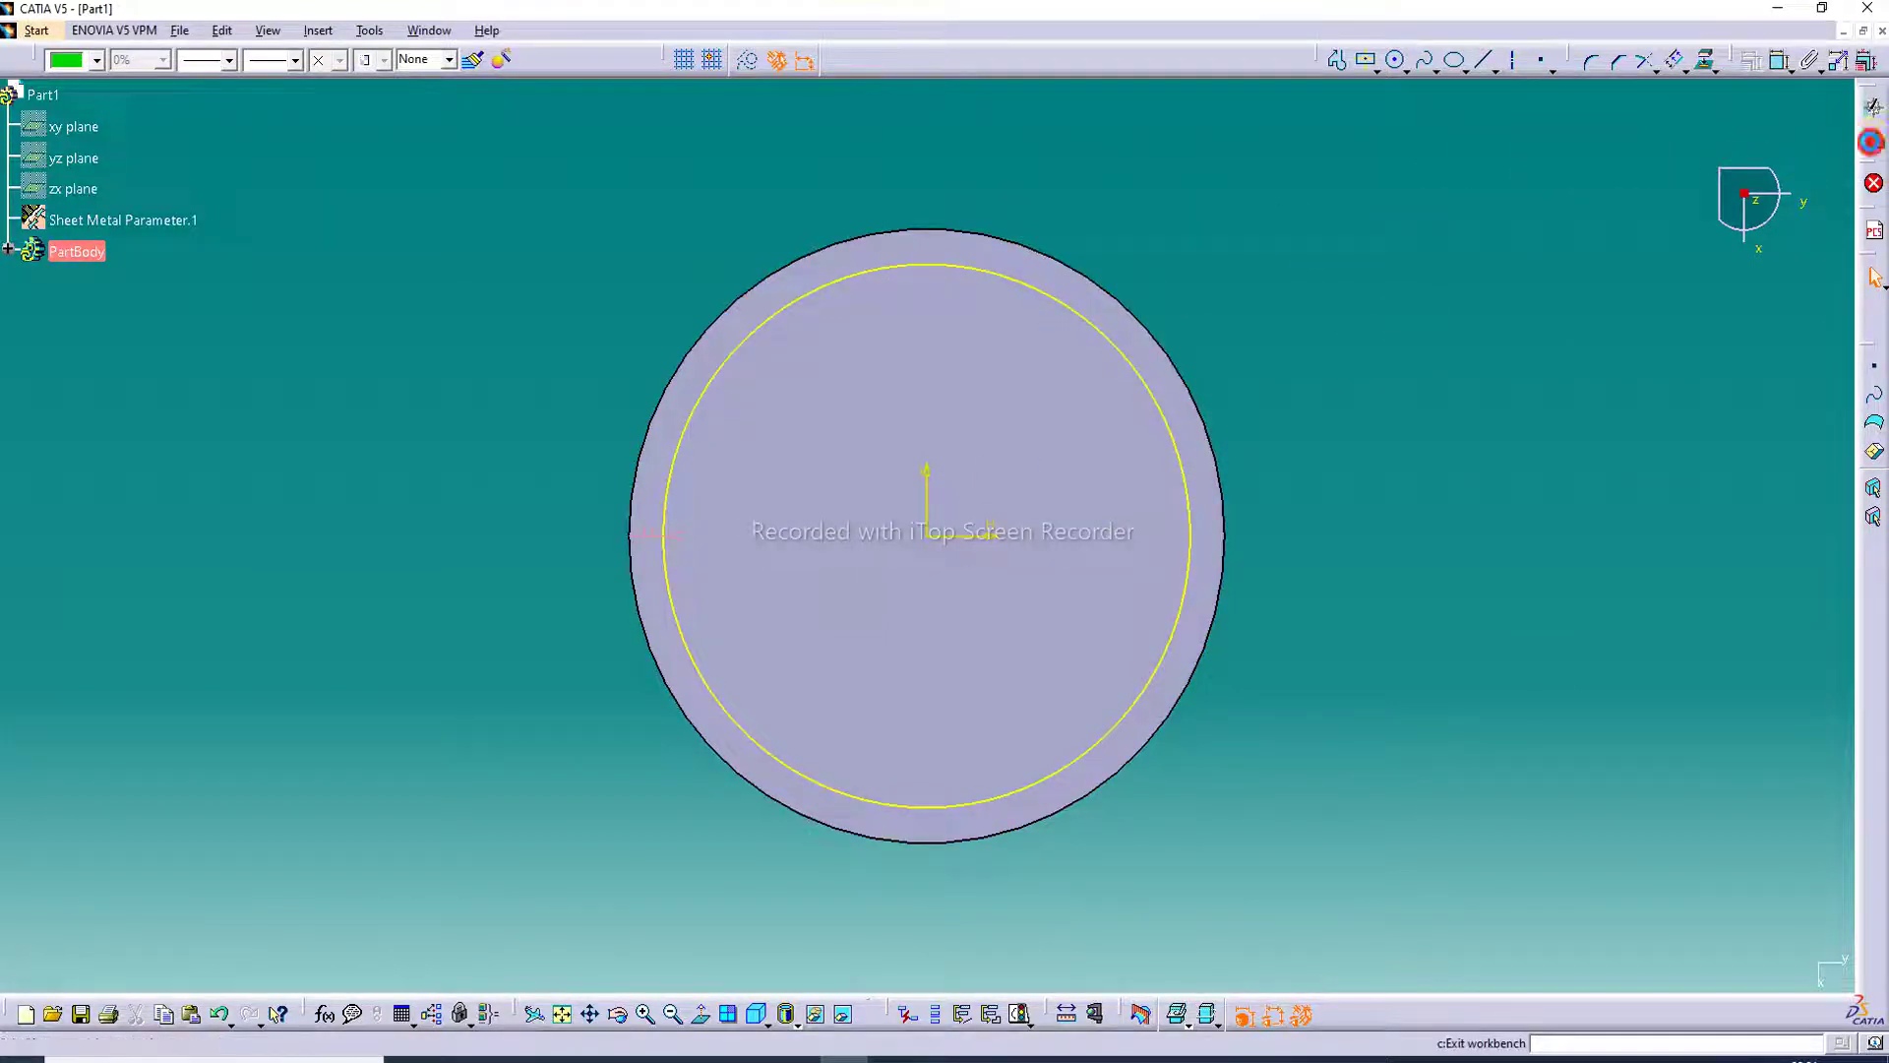
left_click(1187, 258)
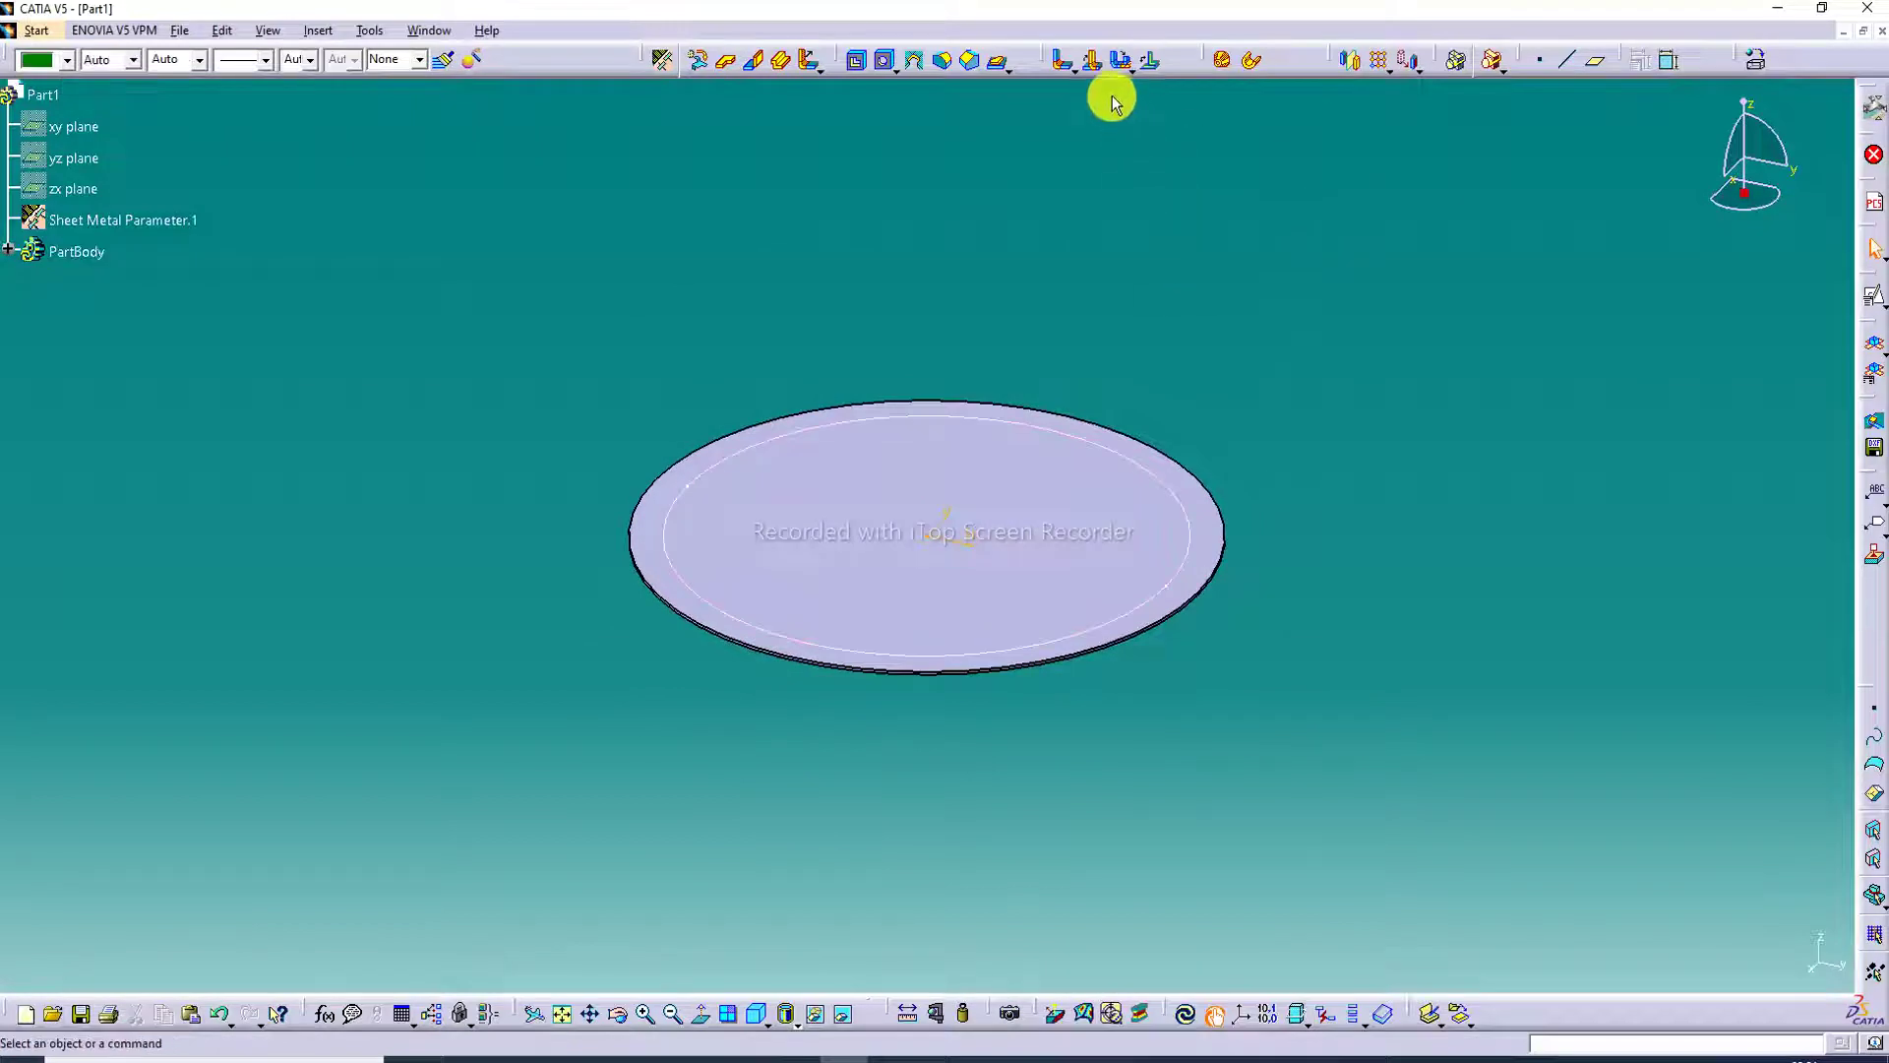
Step: Start a surface stamp using the offset circle sketch as profile, with an angle of 65 deg and a height of 3.4 mm
left_click(1005, 63)
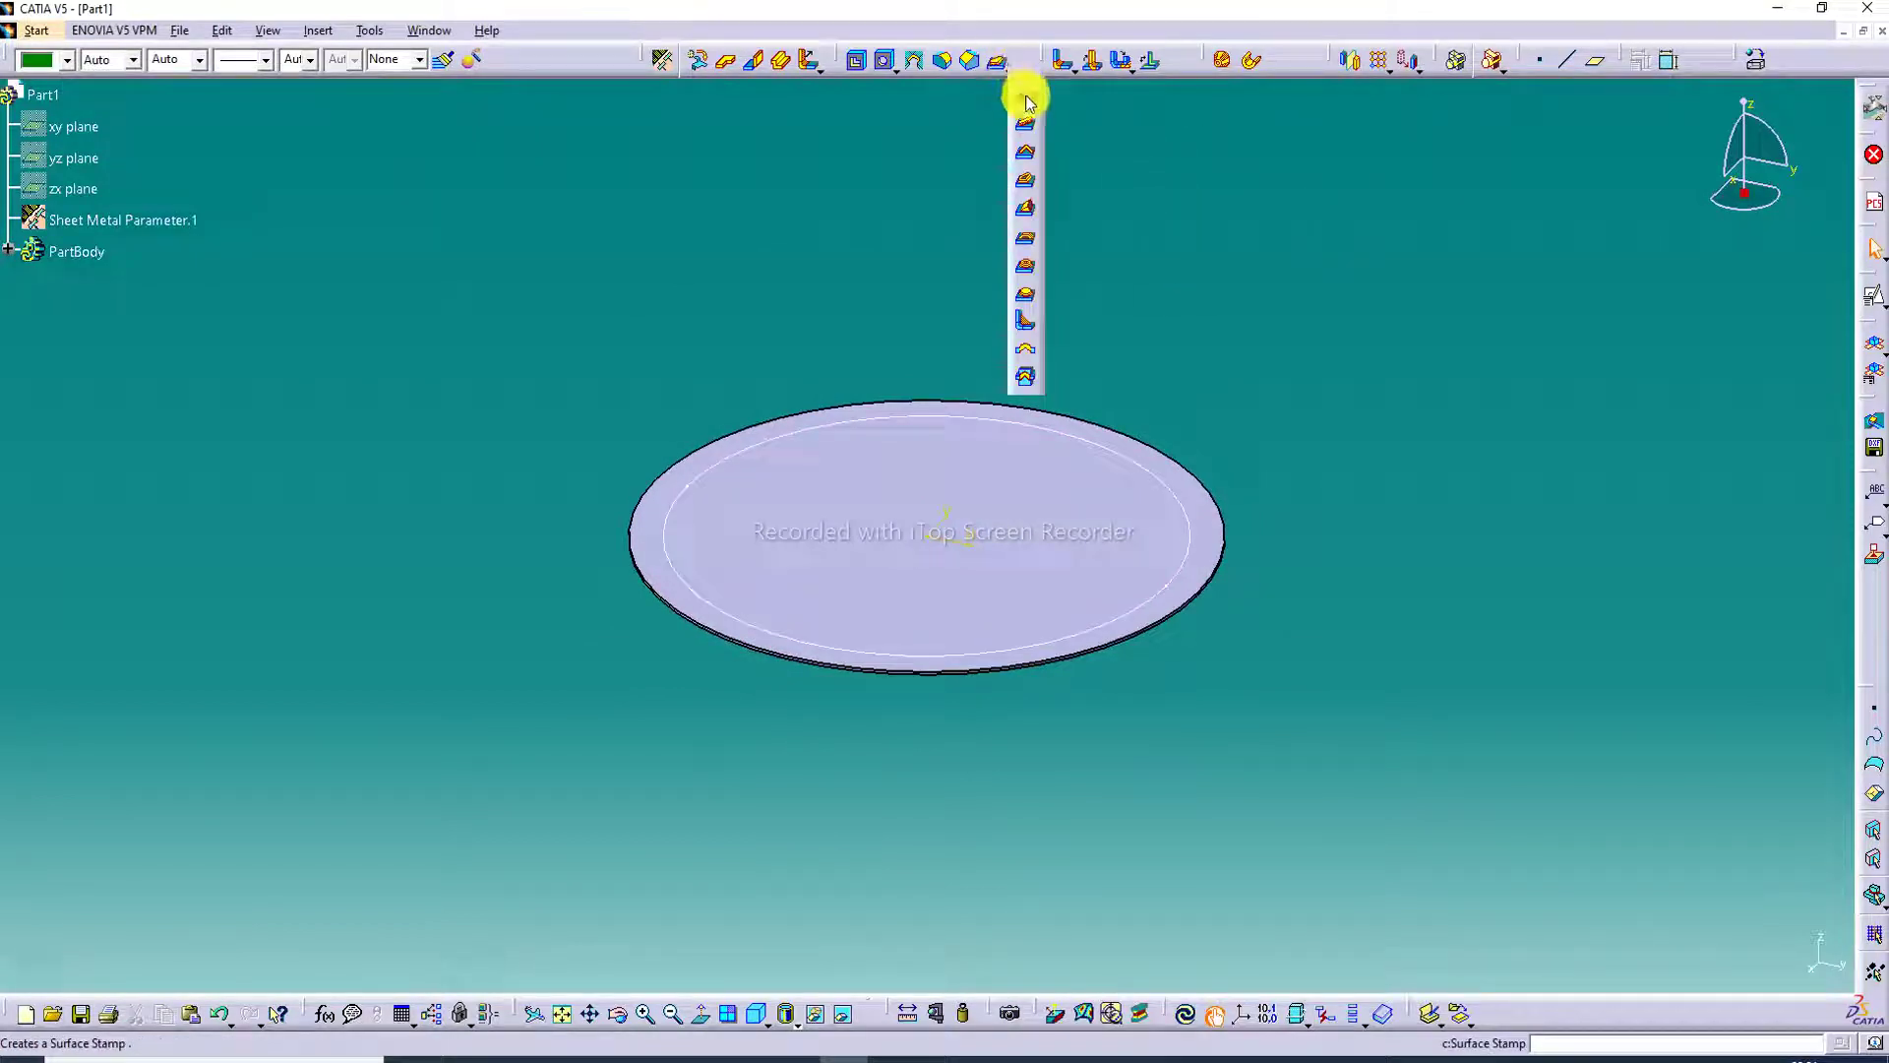
left_click(1026, 101)
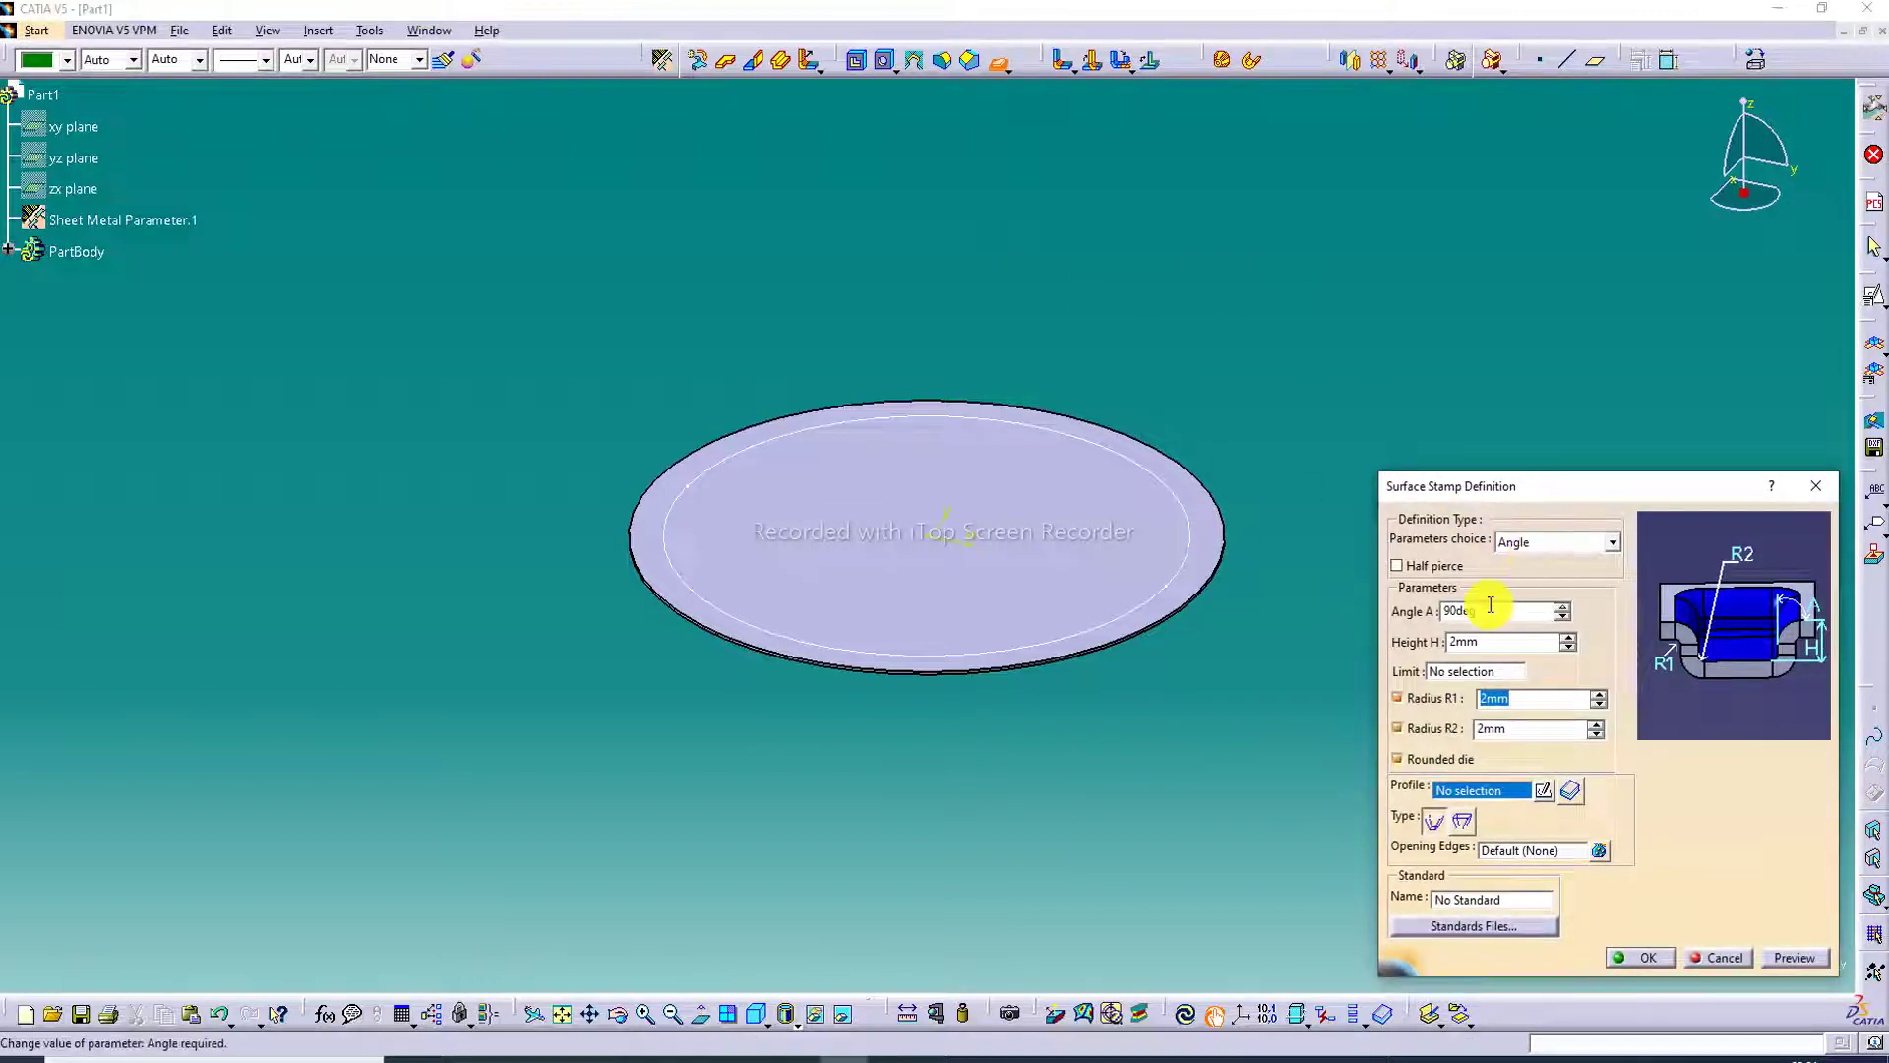
double_click(1490, 612)
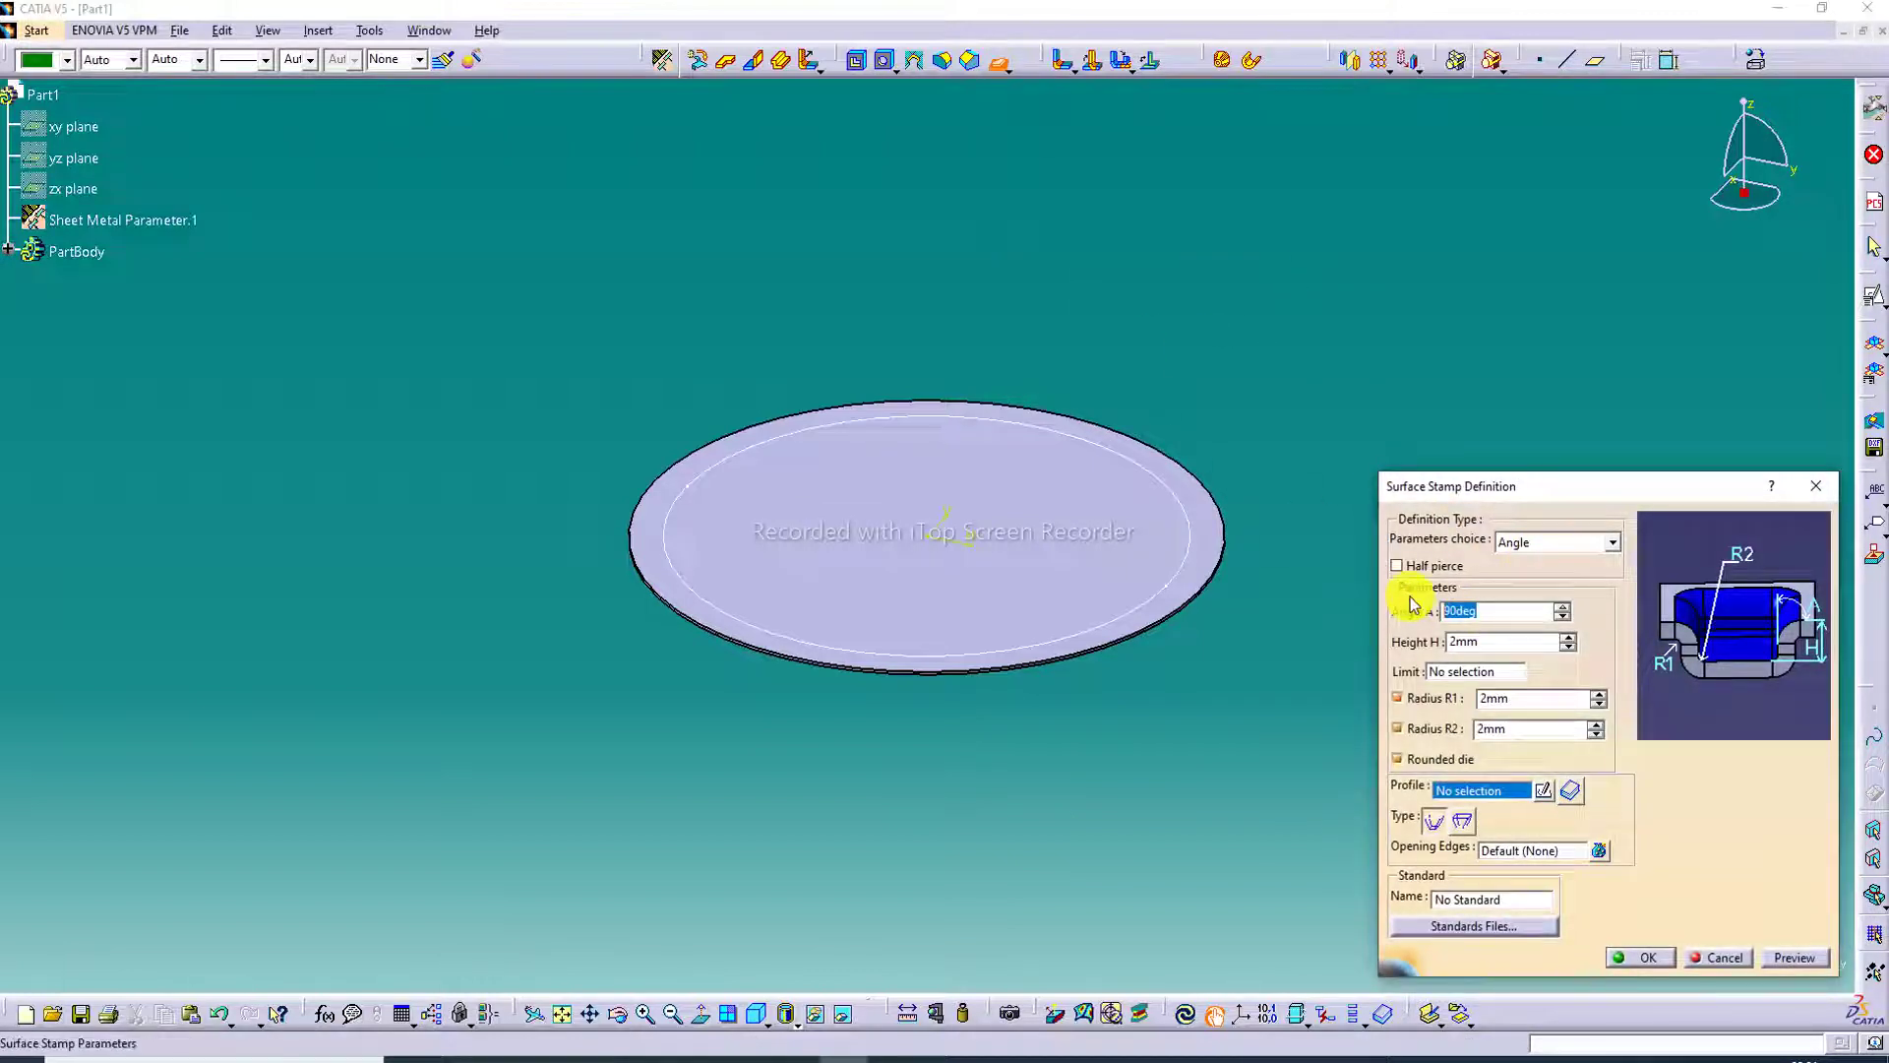
left_click(1201, 528)
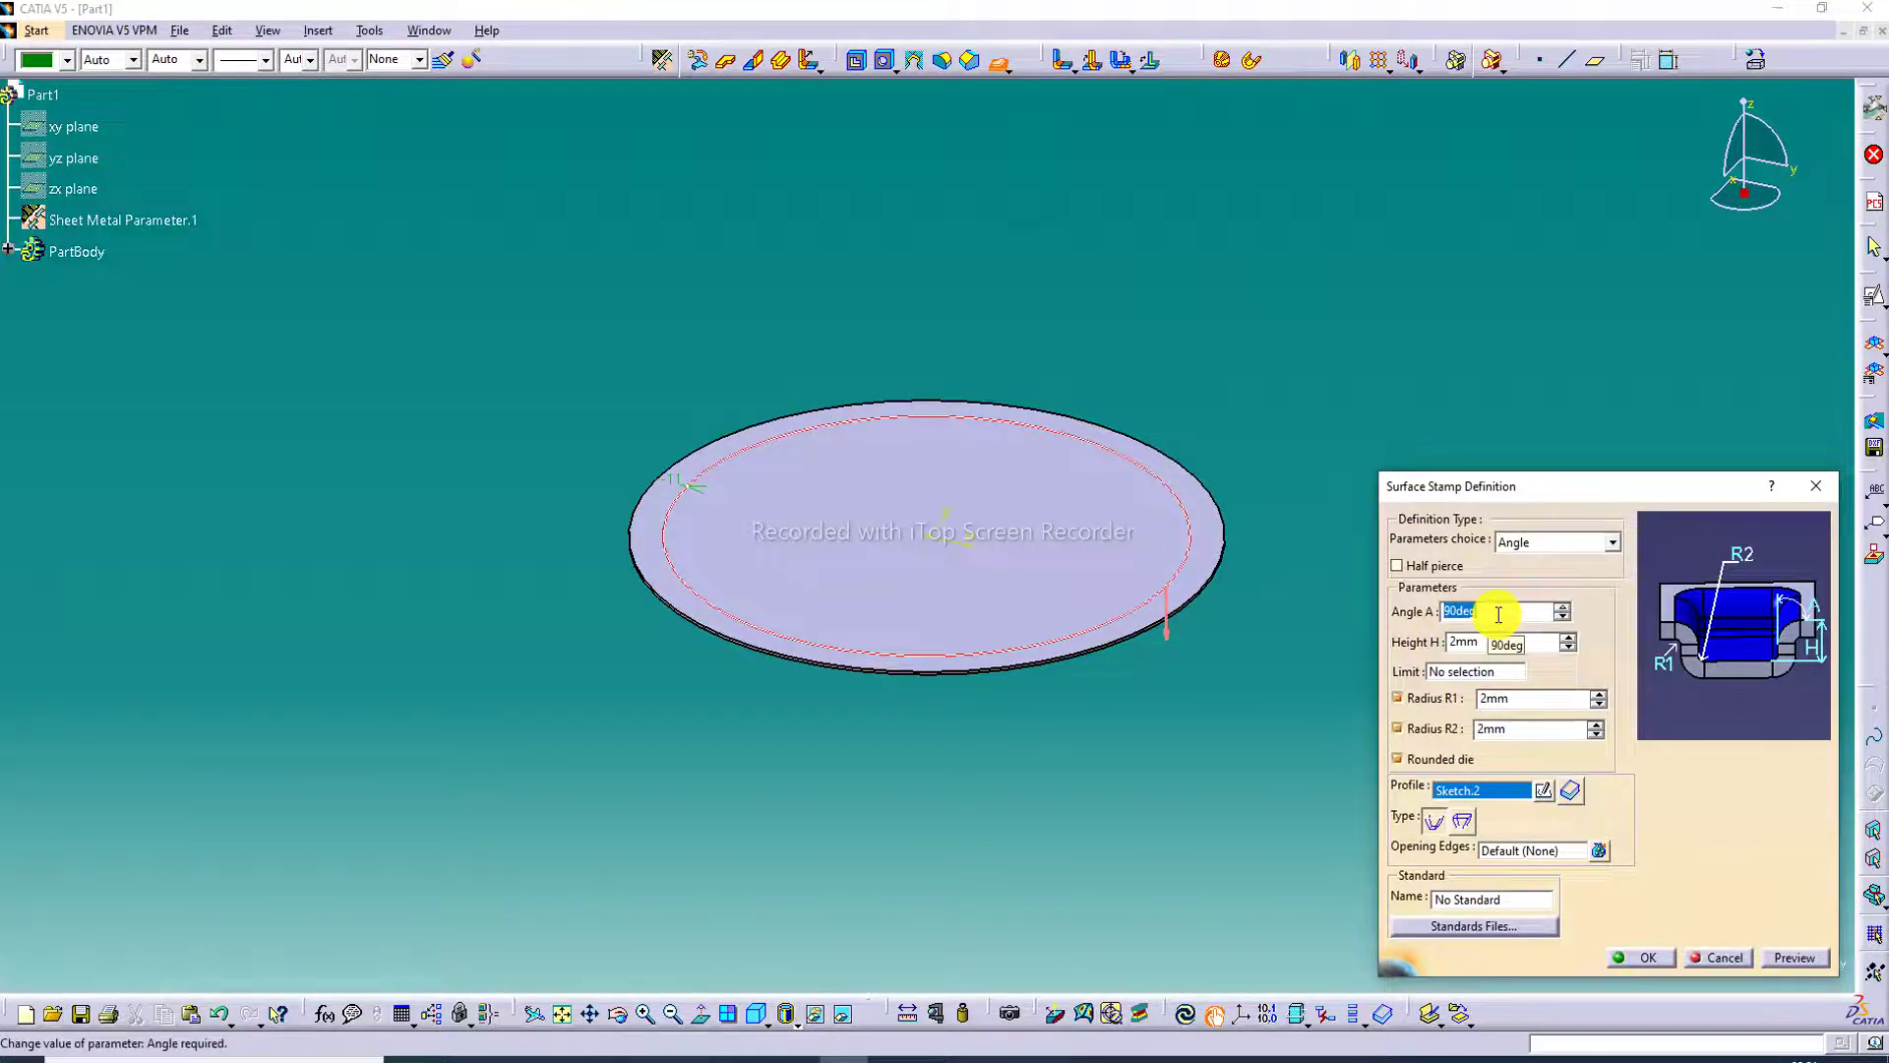
type("65")
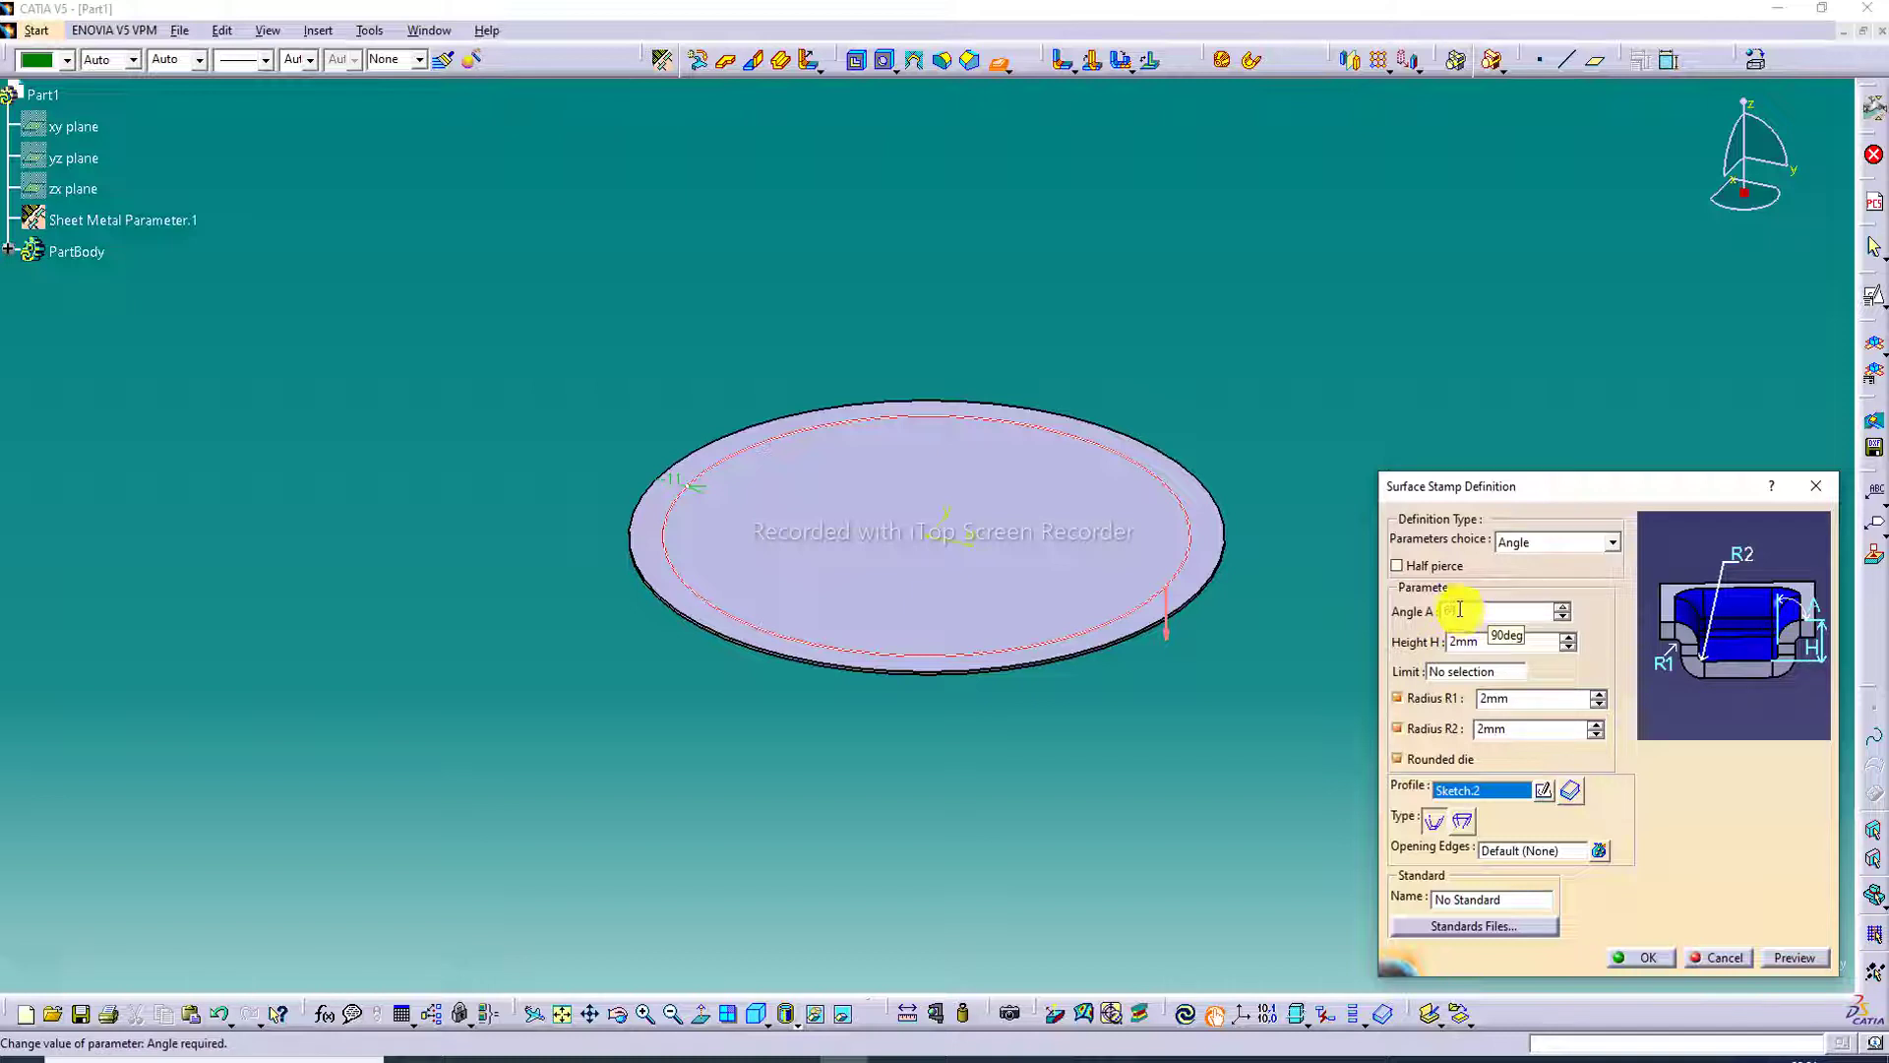
type("6")
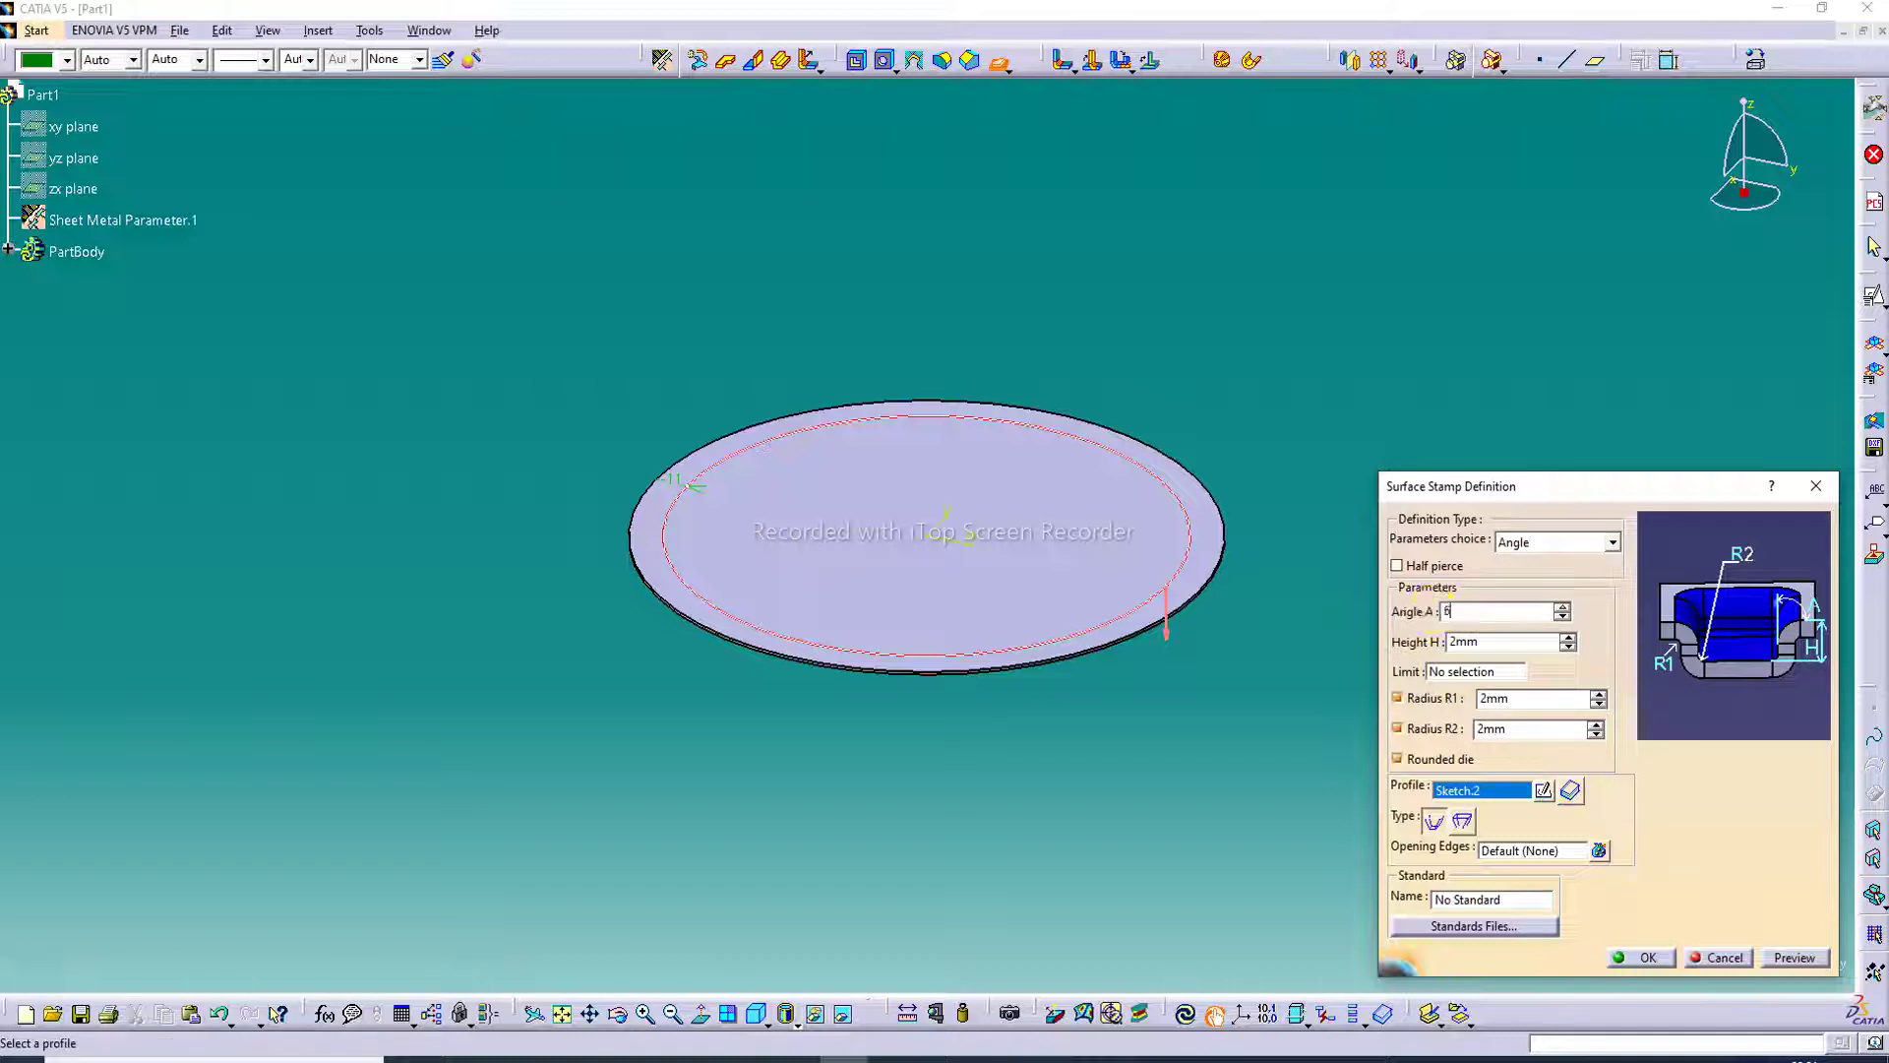
type("5deg")
left_click_drag(1481, 641, 1438, 646)
type("3.4")
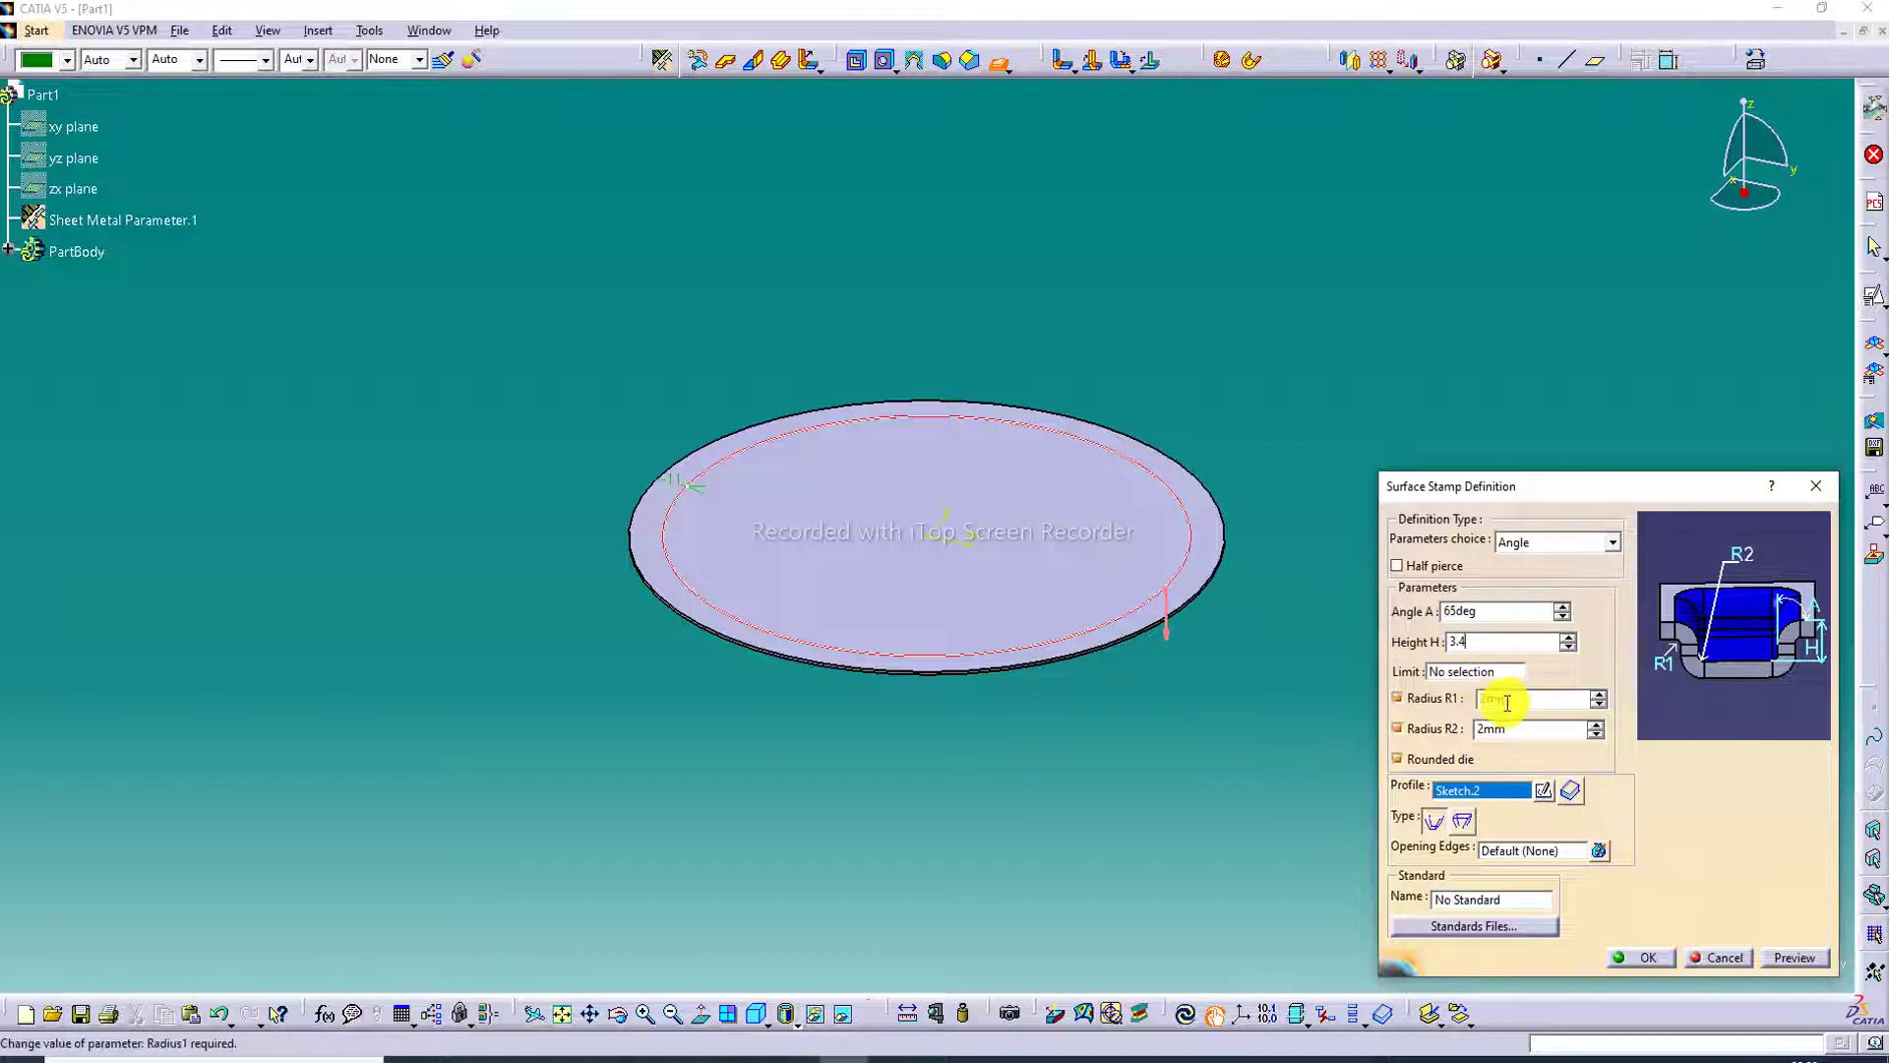
Step: Set the stamp's radius R1 to 3.2 mm and radius R2 to 3.4 mm, preview it, and create the surface stamp
left_click(1505, 700)
left_click_drag(1505, 700, 1431, 705)
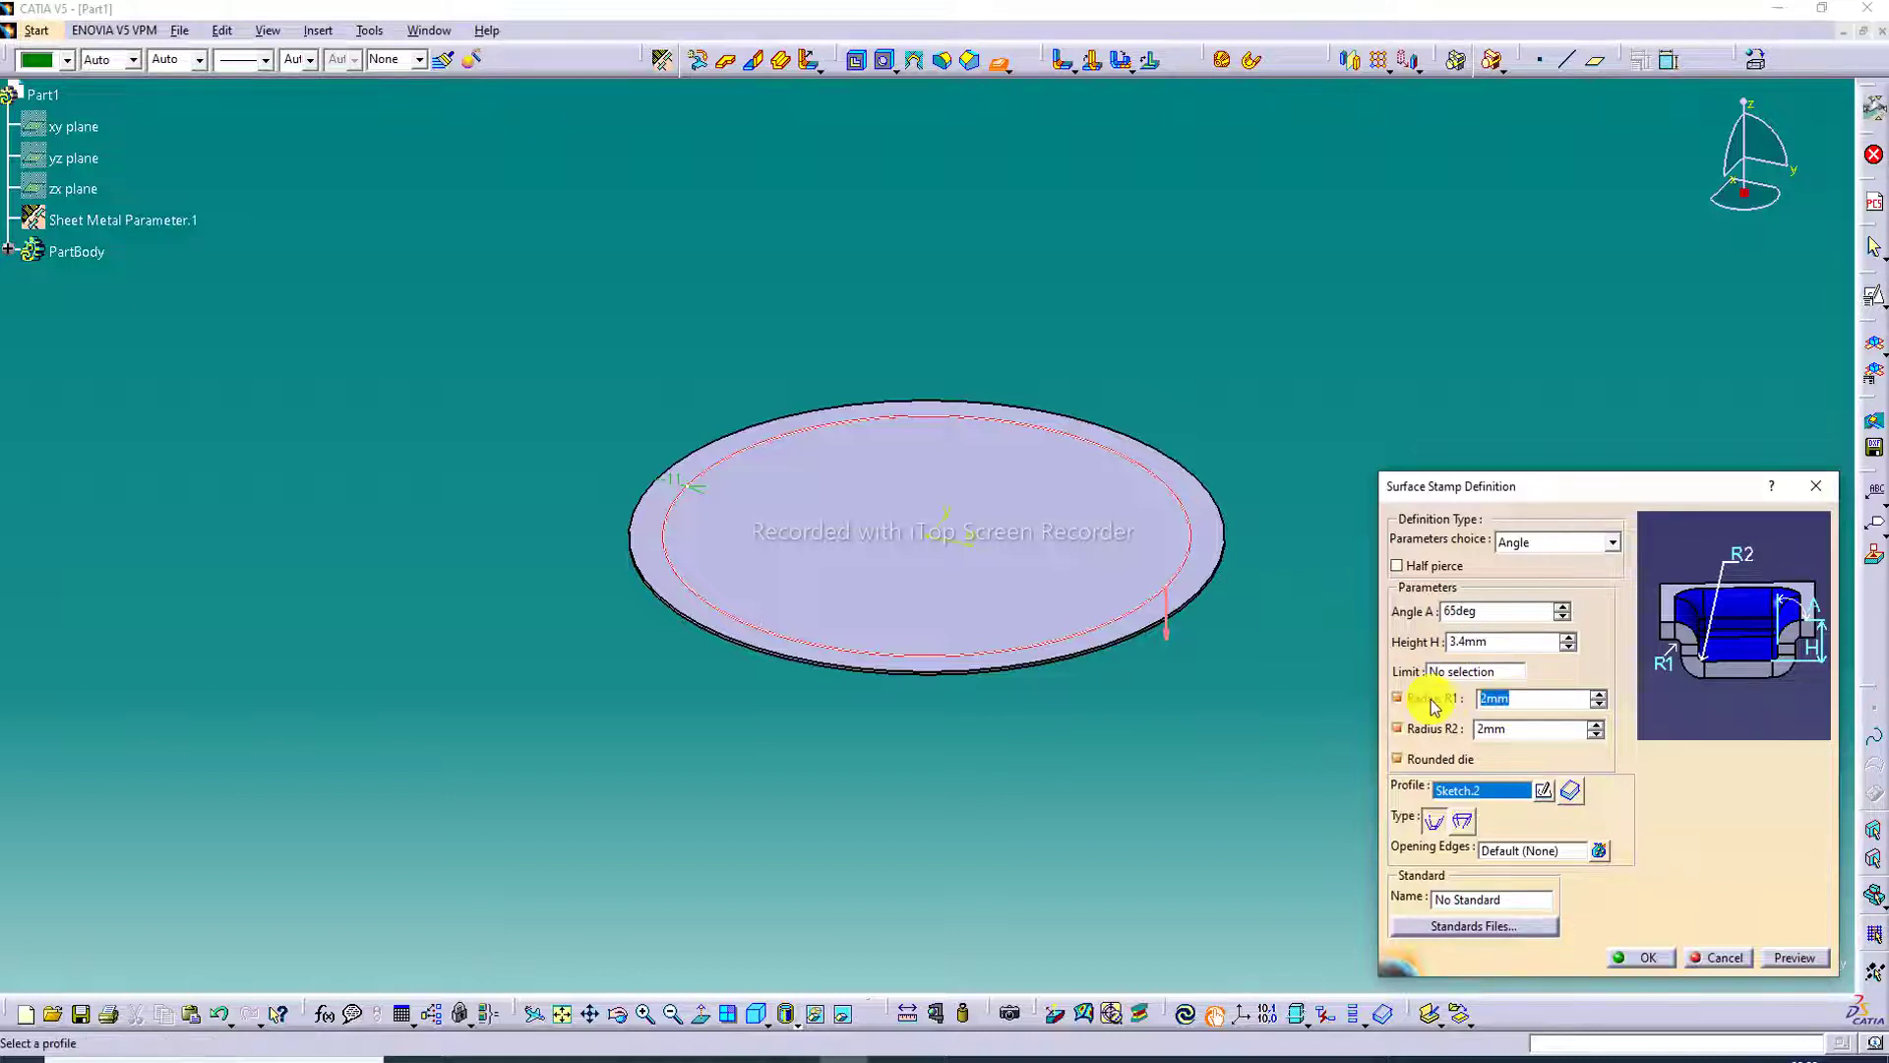
type("3.2")
left_click(1511, 729)
left_click_drag(1519, 729, 1391, 726)
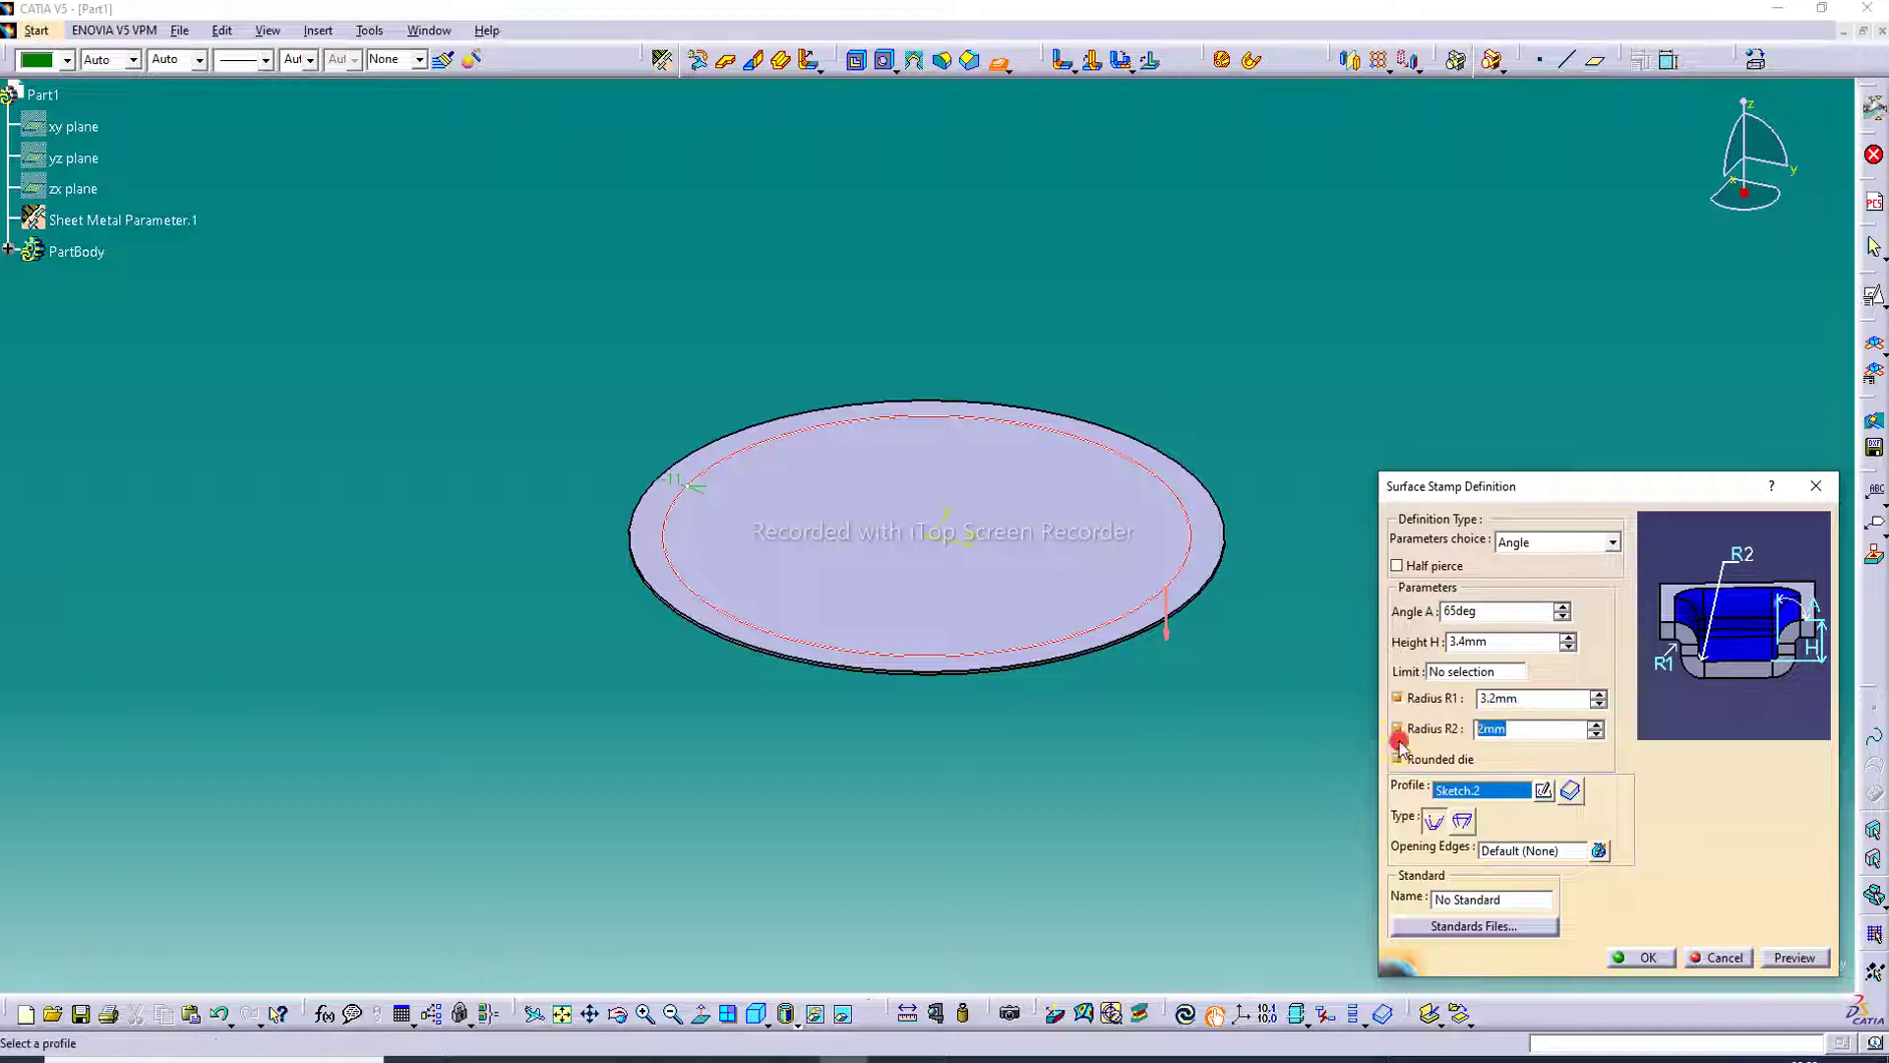
type("3.4")
left_click(1793, 956)
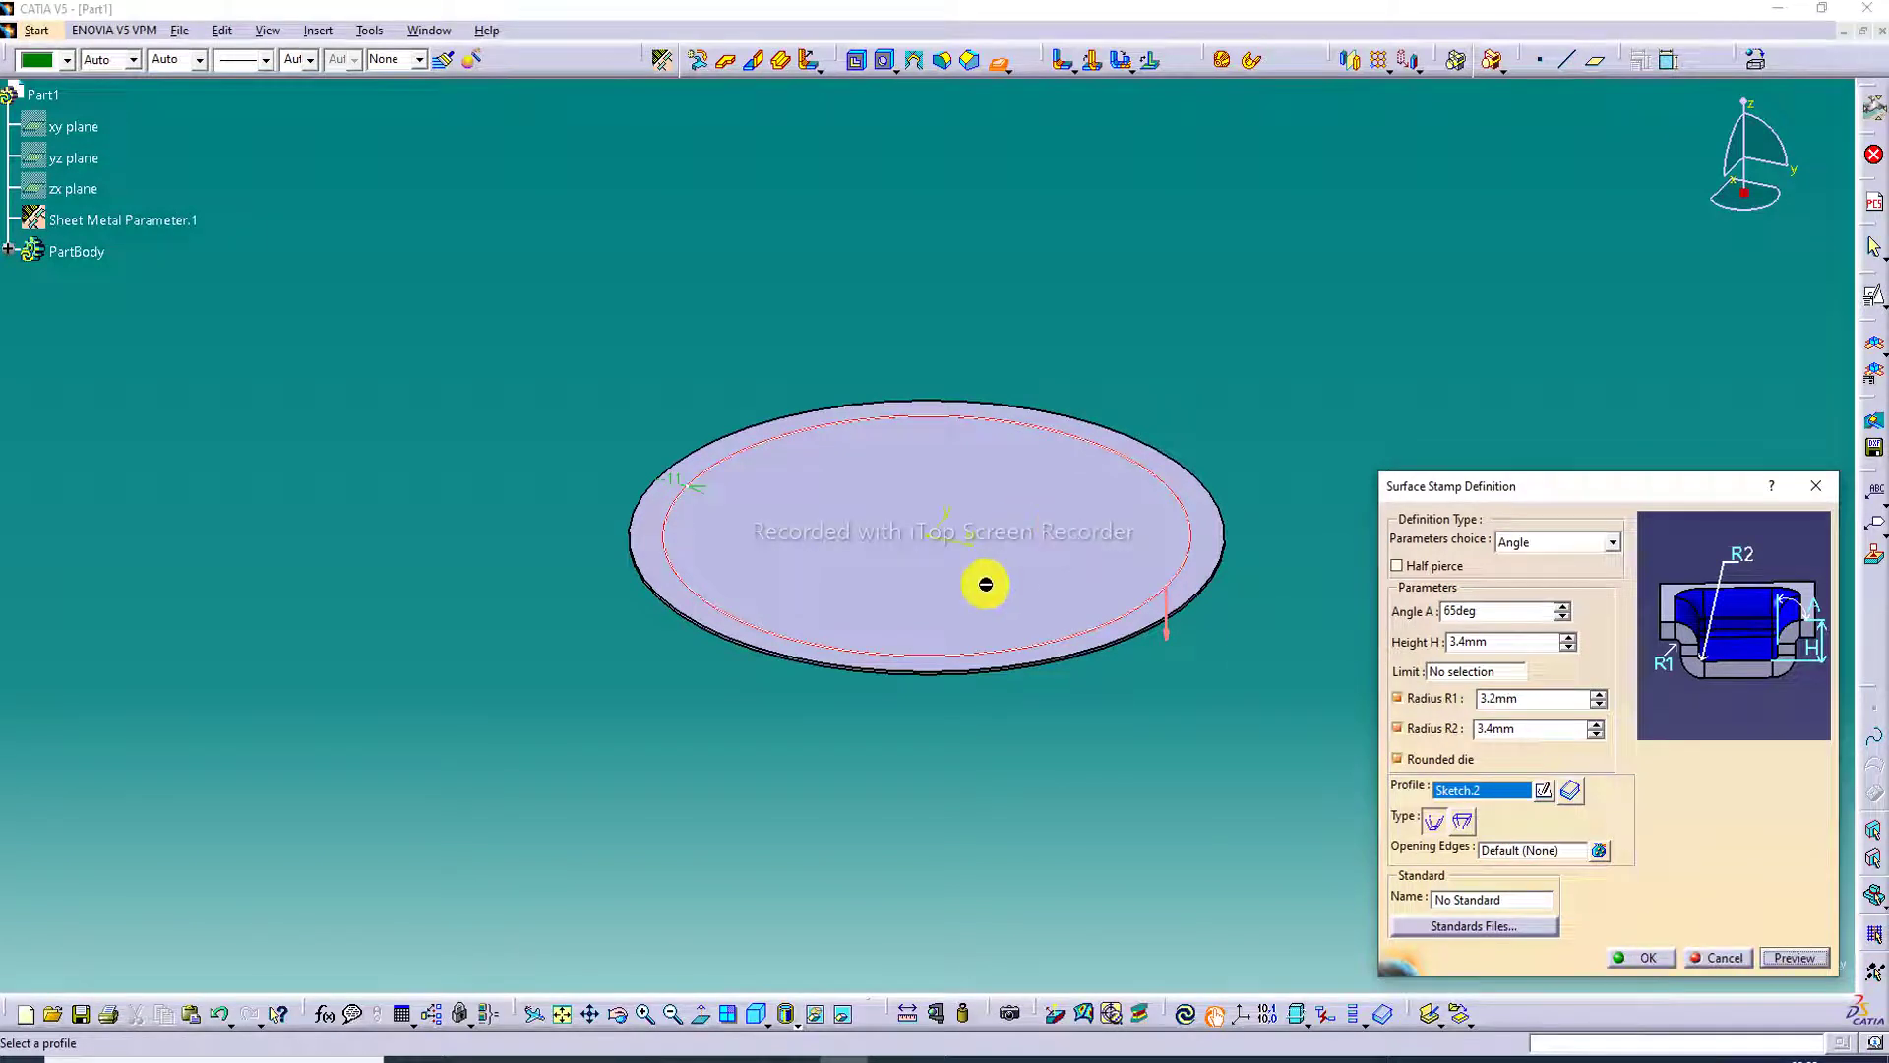
middle_click_drag(983, 586, 1020, 400)
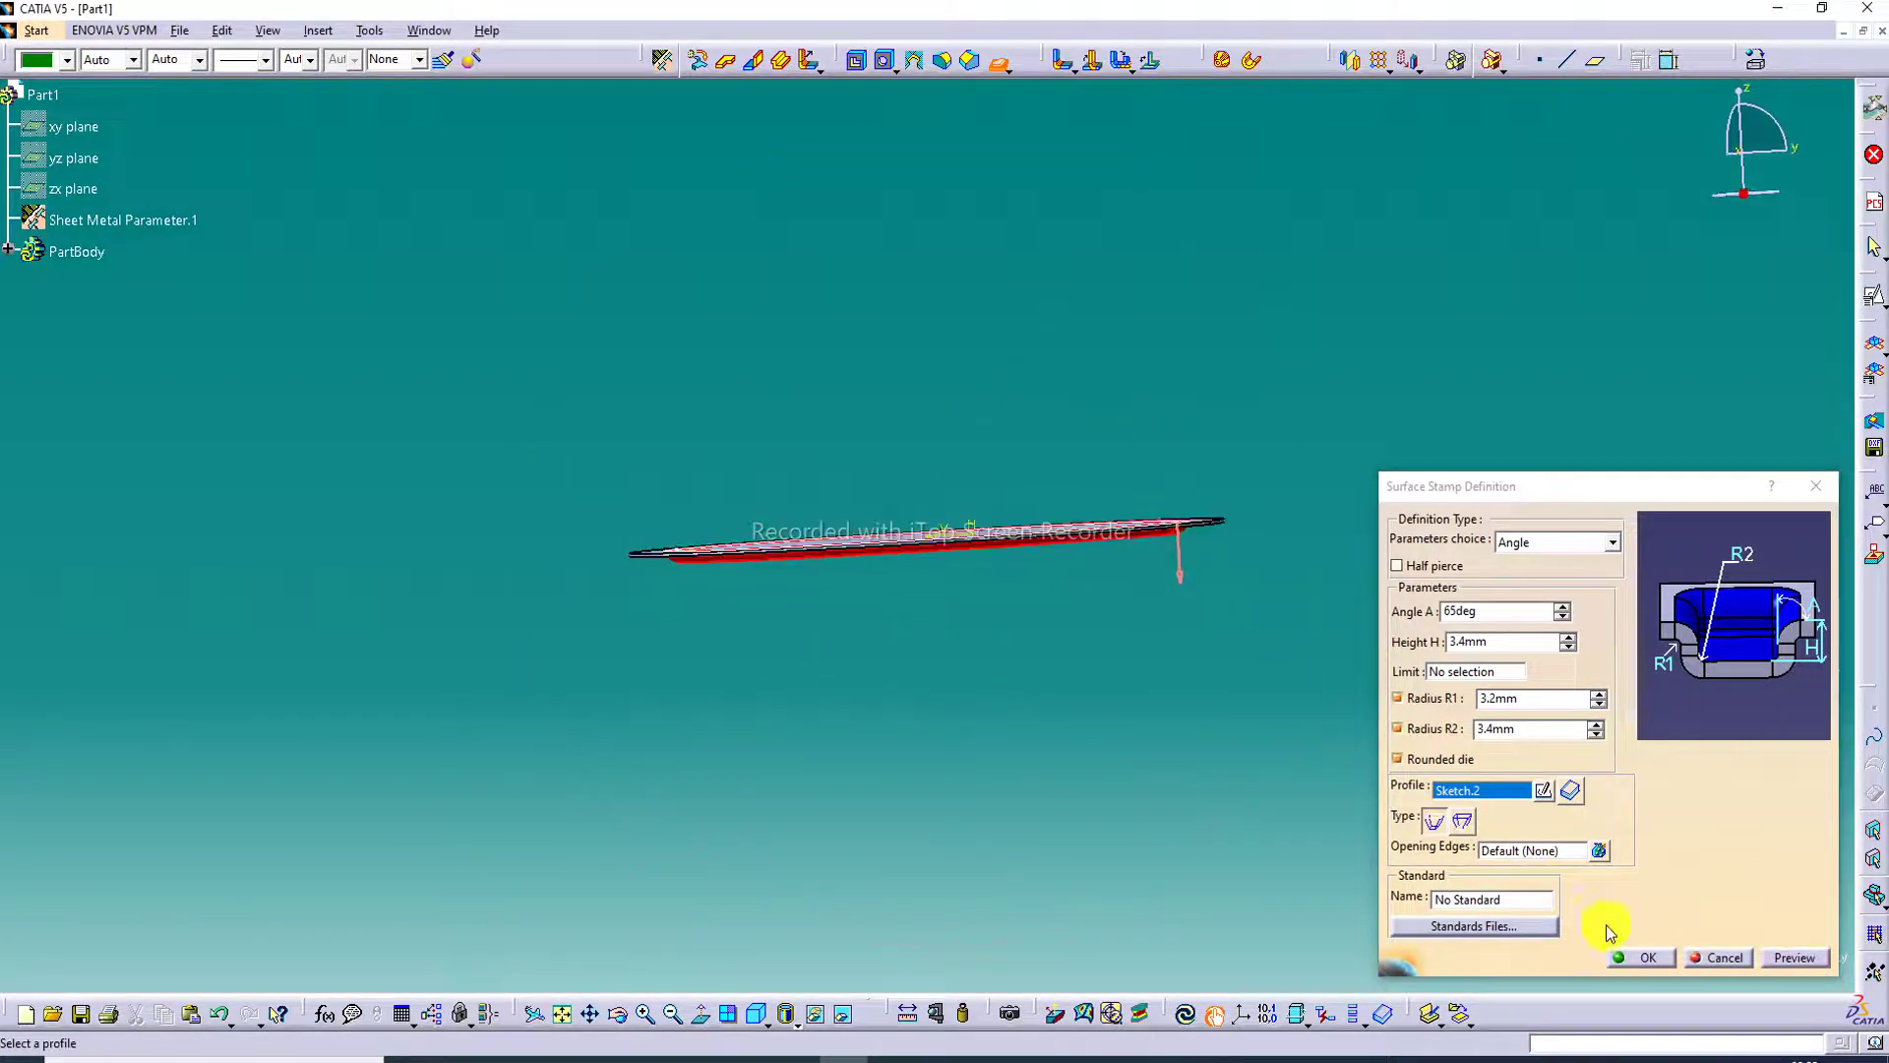
left_click(1633, 960)
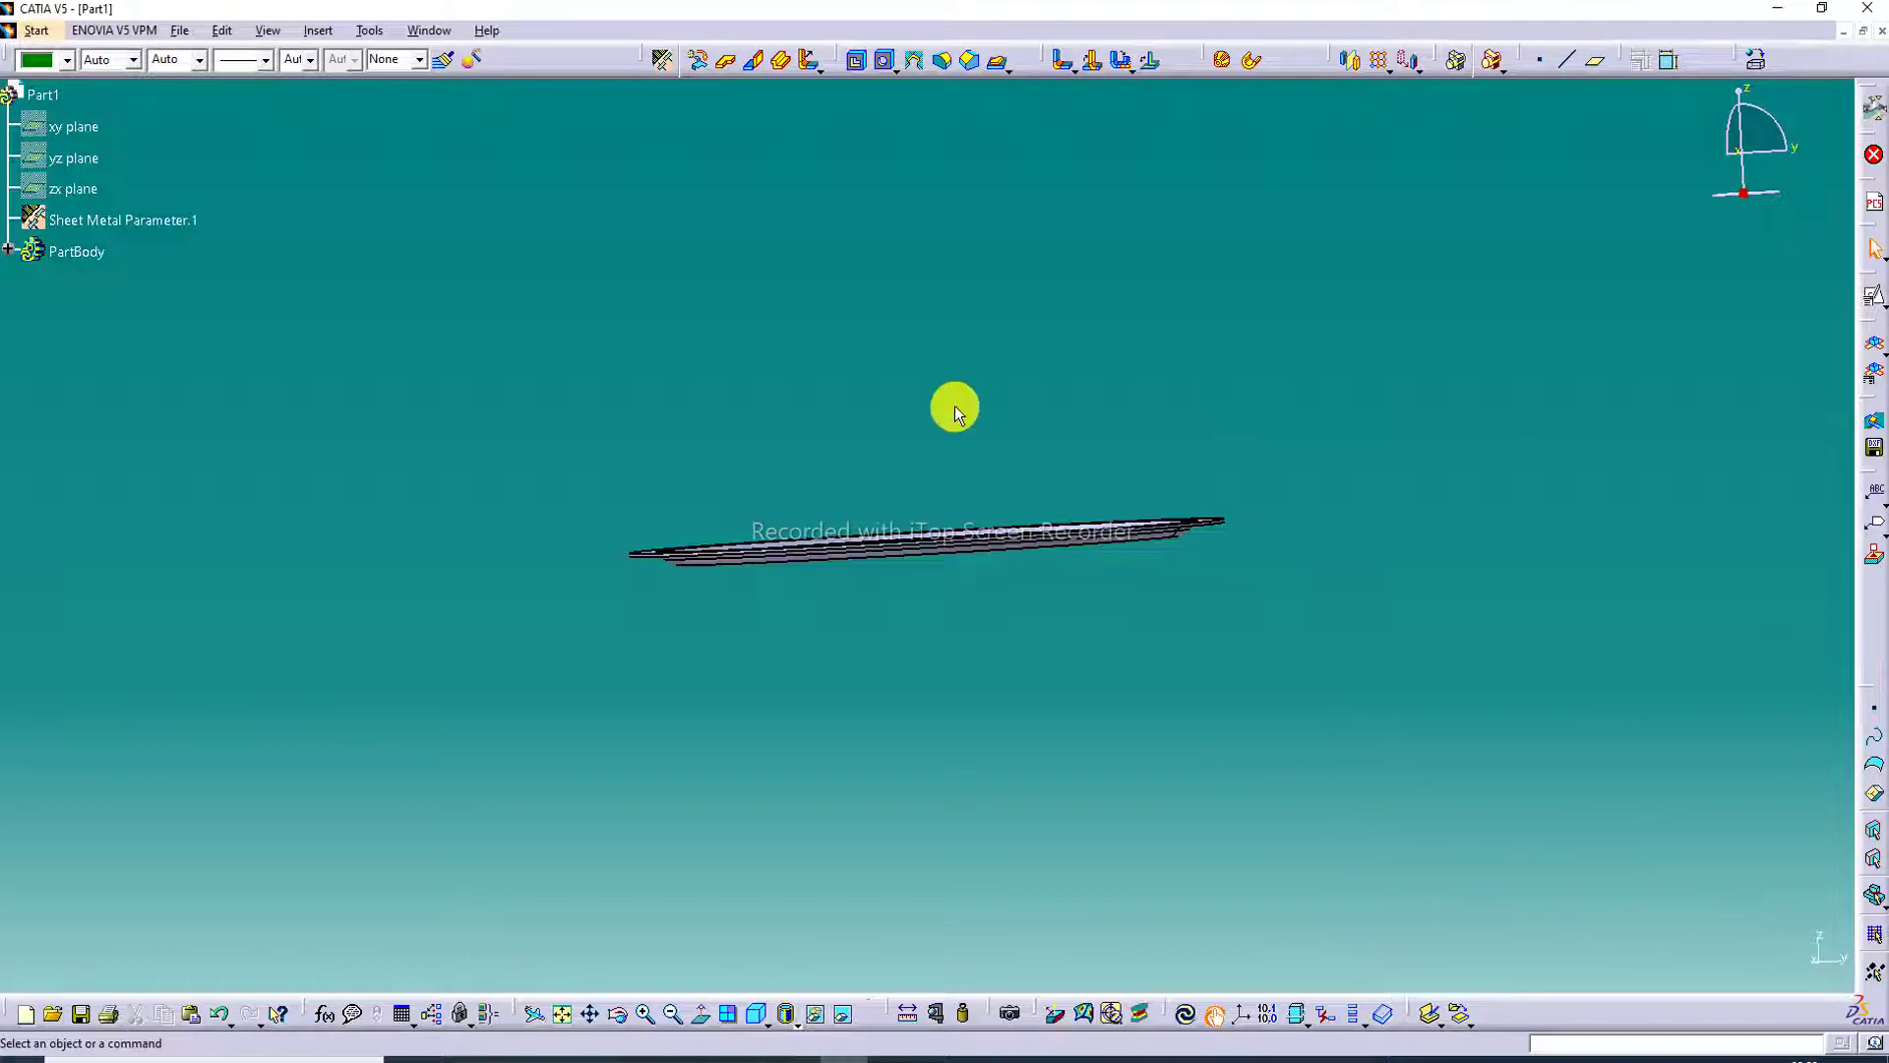
Step: Start a positioned sketch on the recessed flat face of the surface stamp with swapped axes and the V direction reversed
middle_click_drag(955, 405, 974, 705)
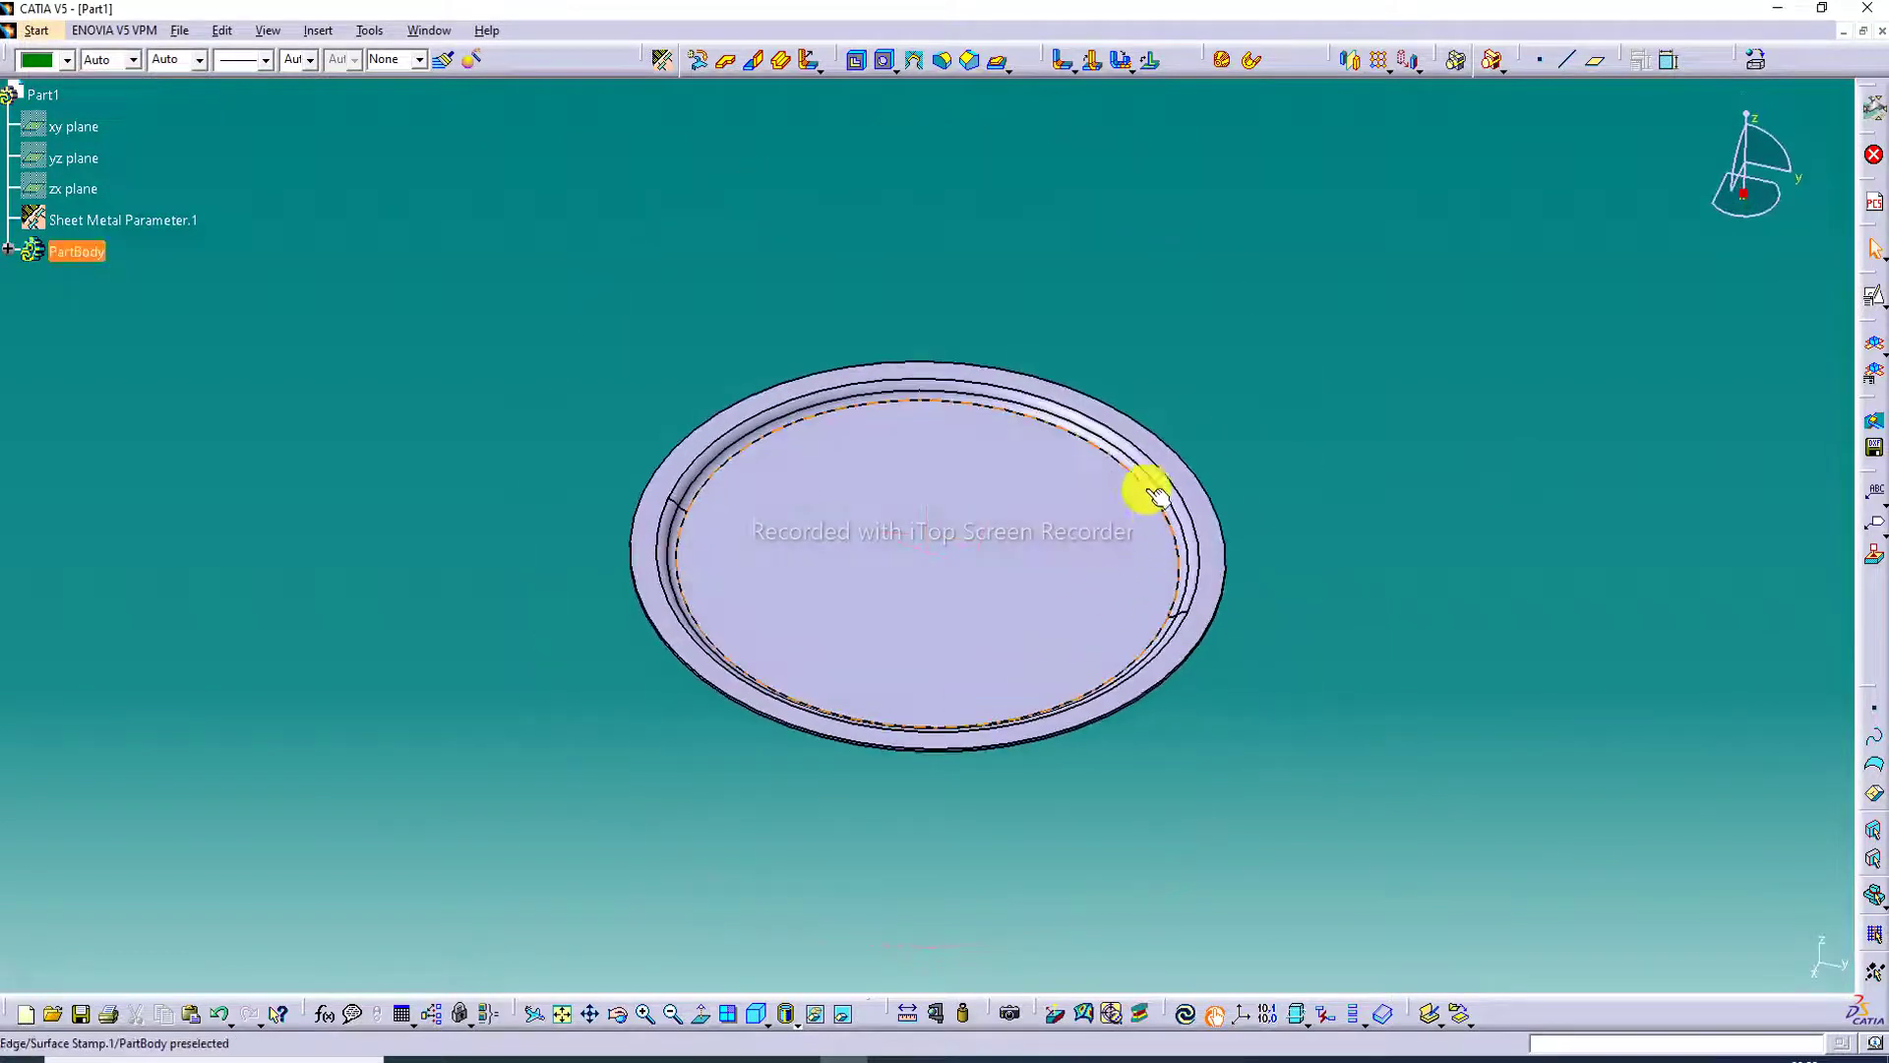
middle_click_drag(993, 509, 994, 431, "ctrl")
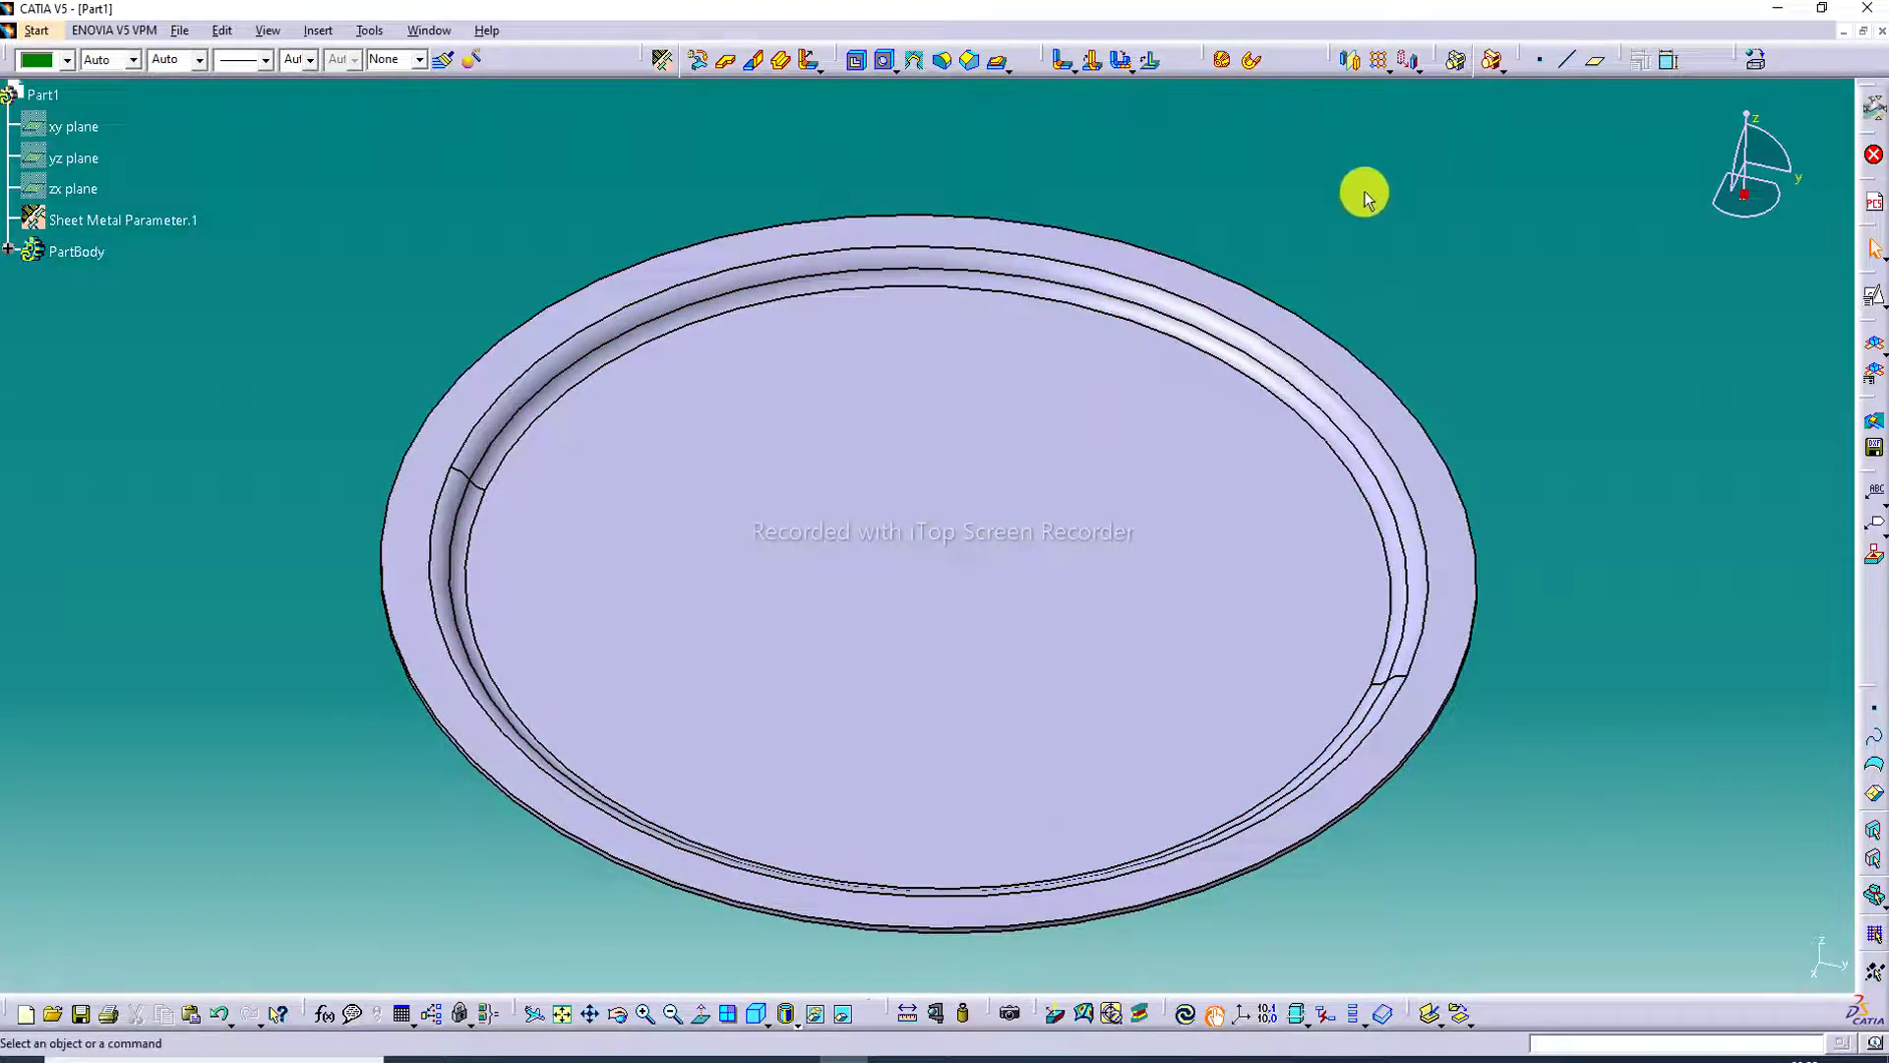
left_click(1071, 538)
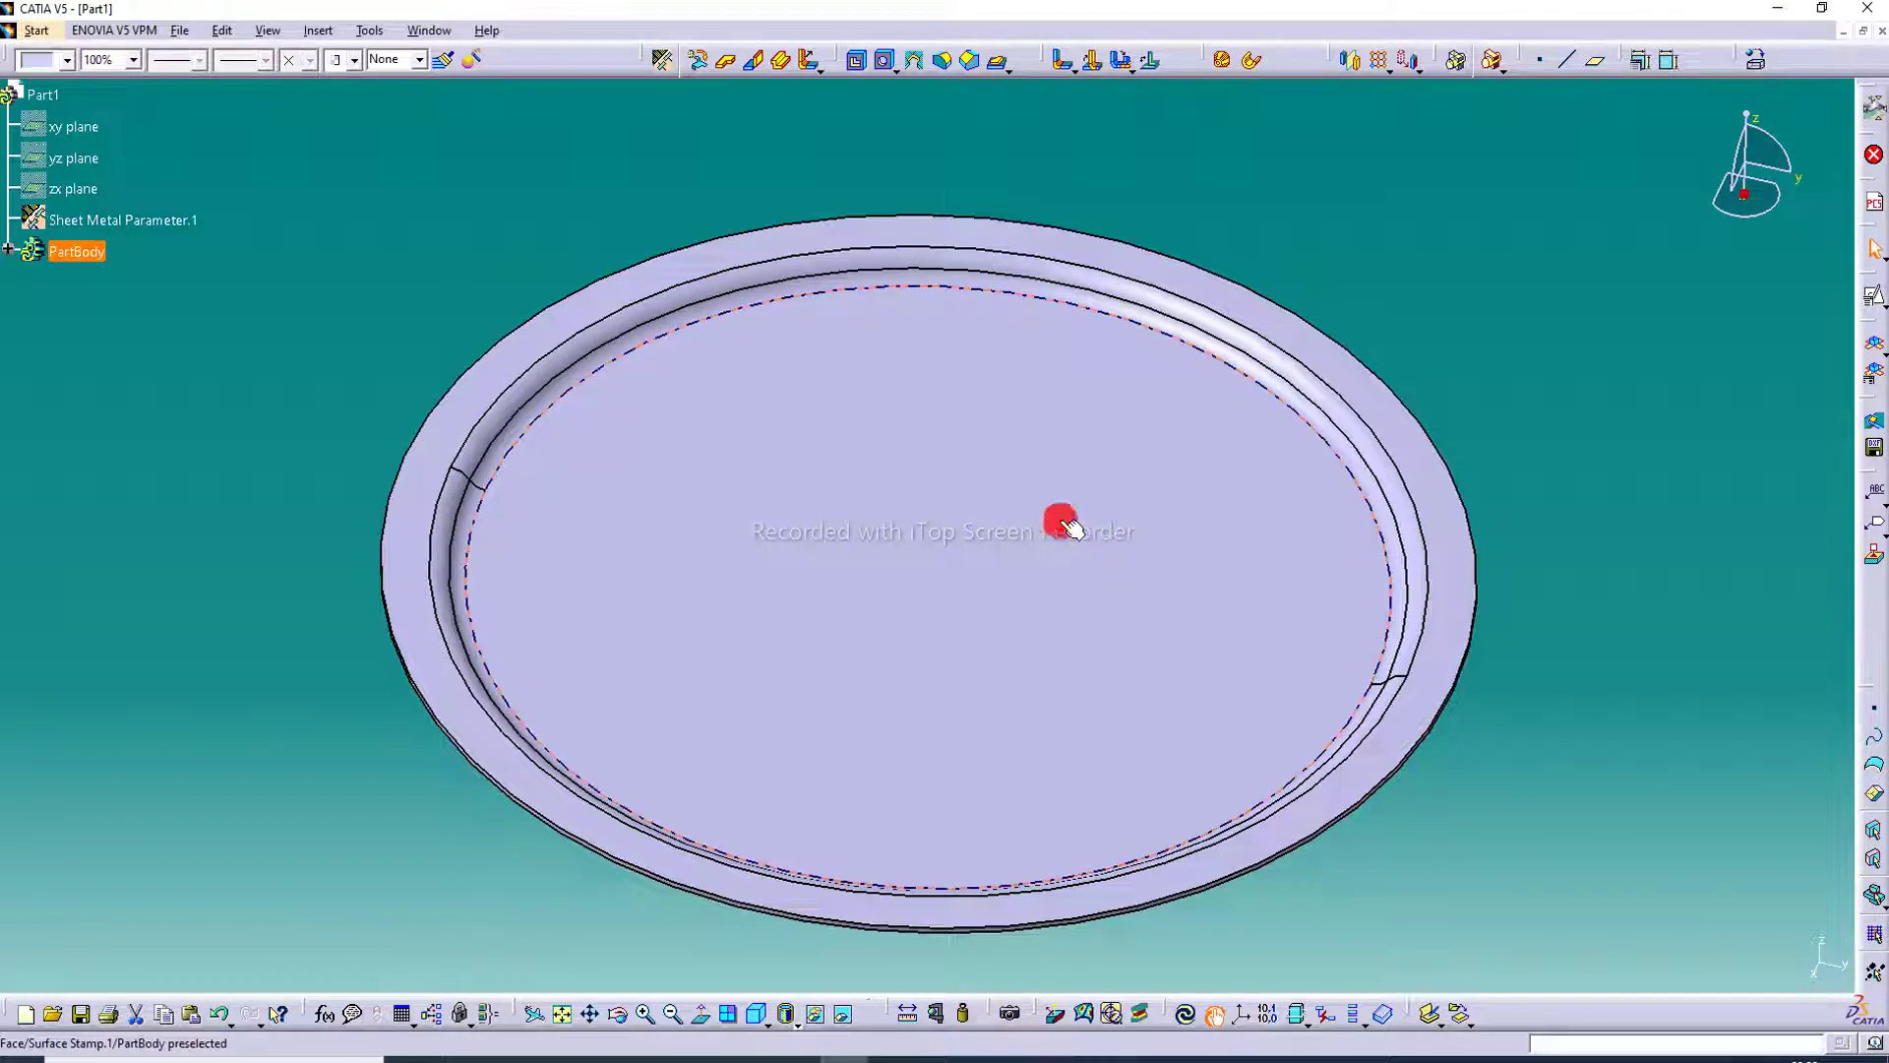
left_click(1875, 304)
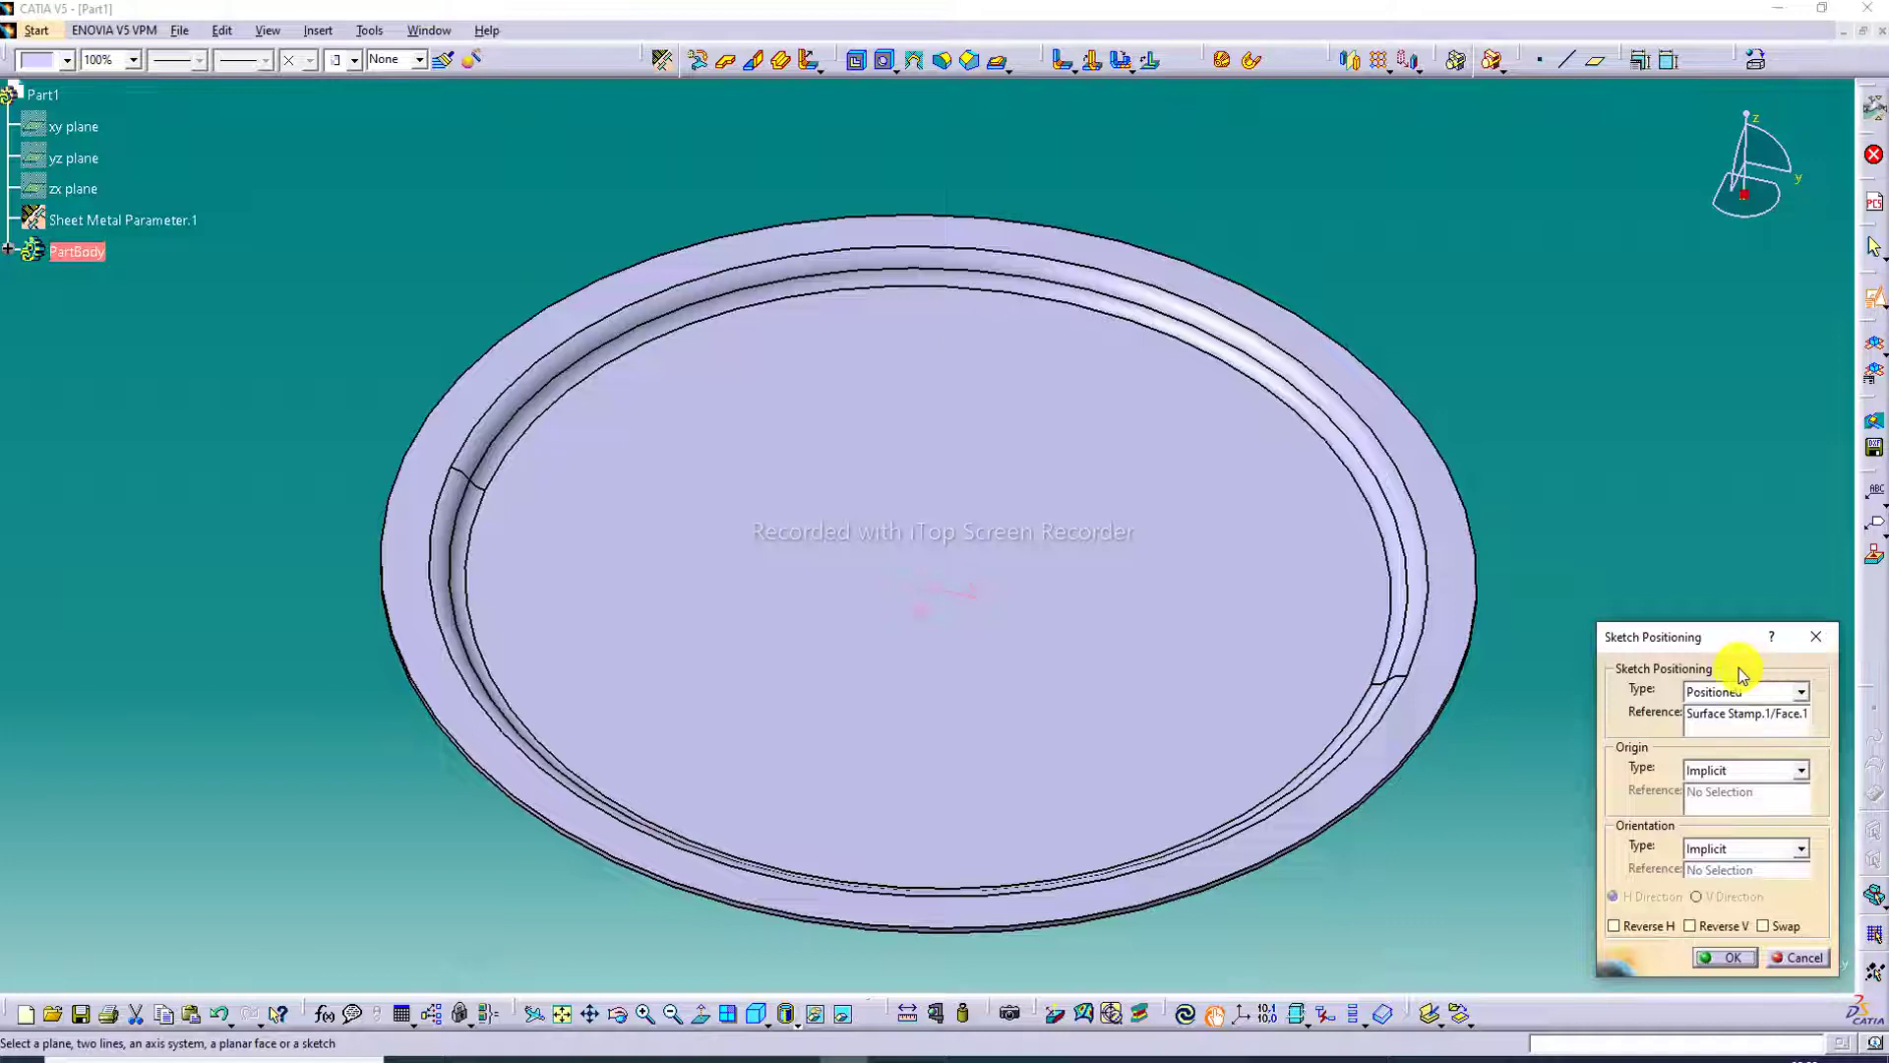
left_click(1763, 926)
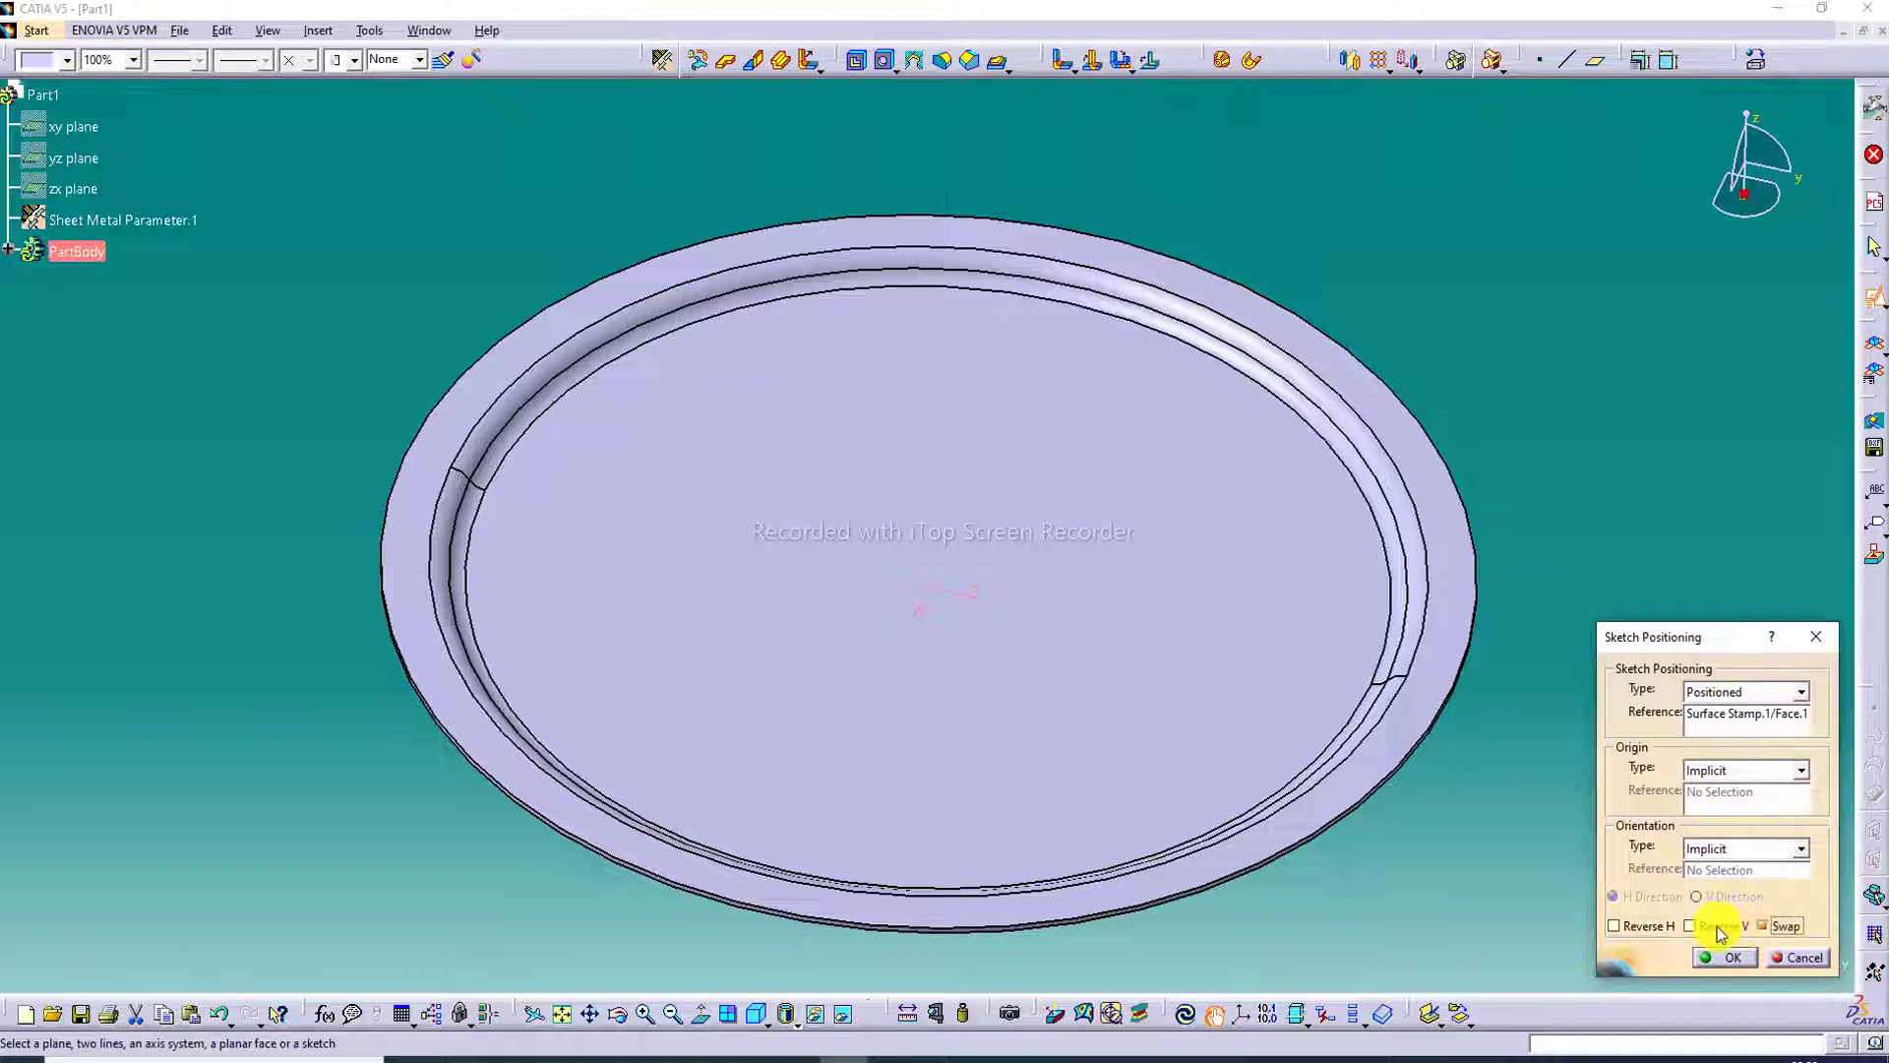
left_click(1727, 956)
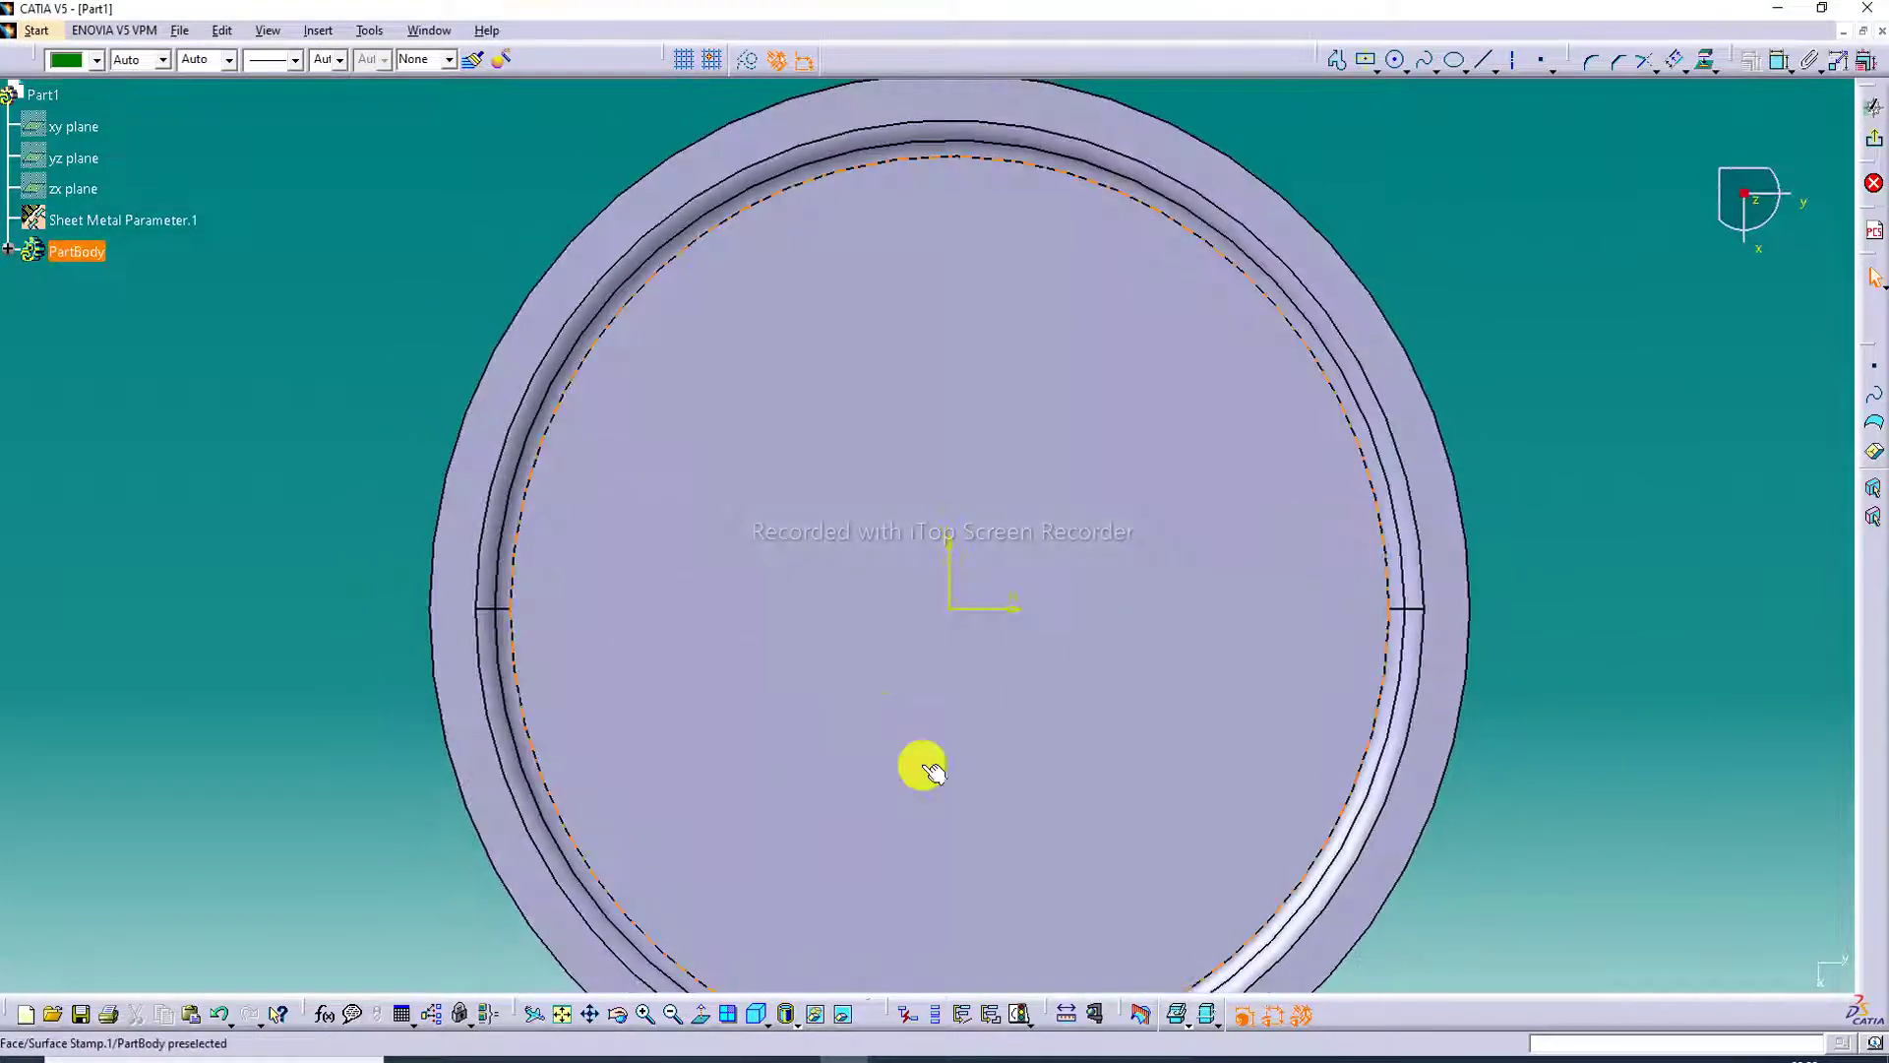
Step: Offset the recessed face's circular edge inward, set the offset value to -5 mm, and exit the sketch
left_click(562, 1014)
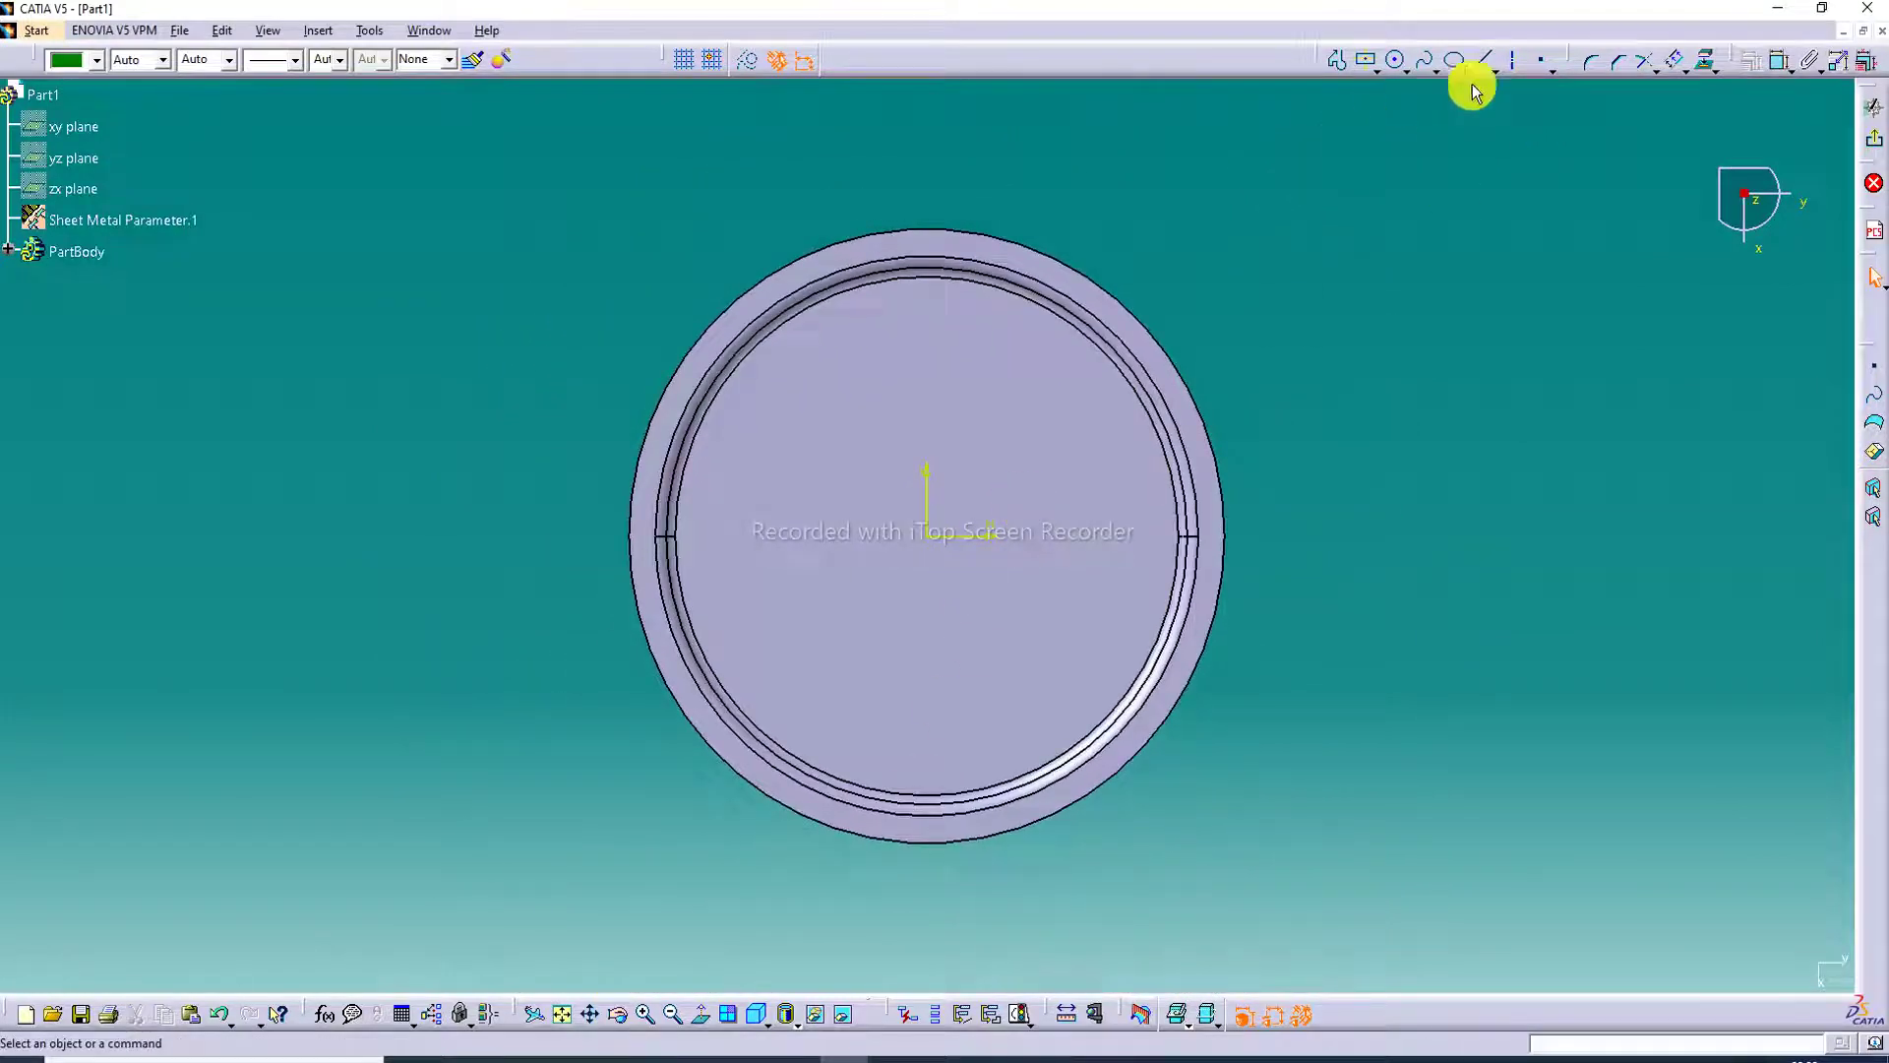
left_click(1676, 61)
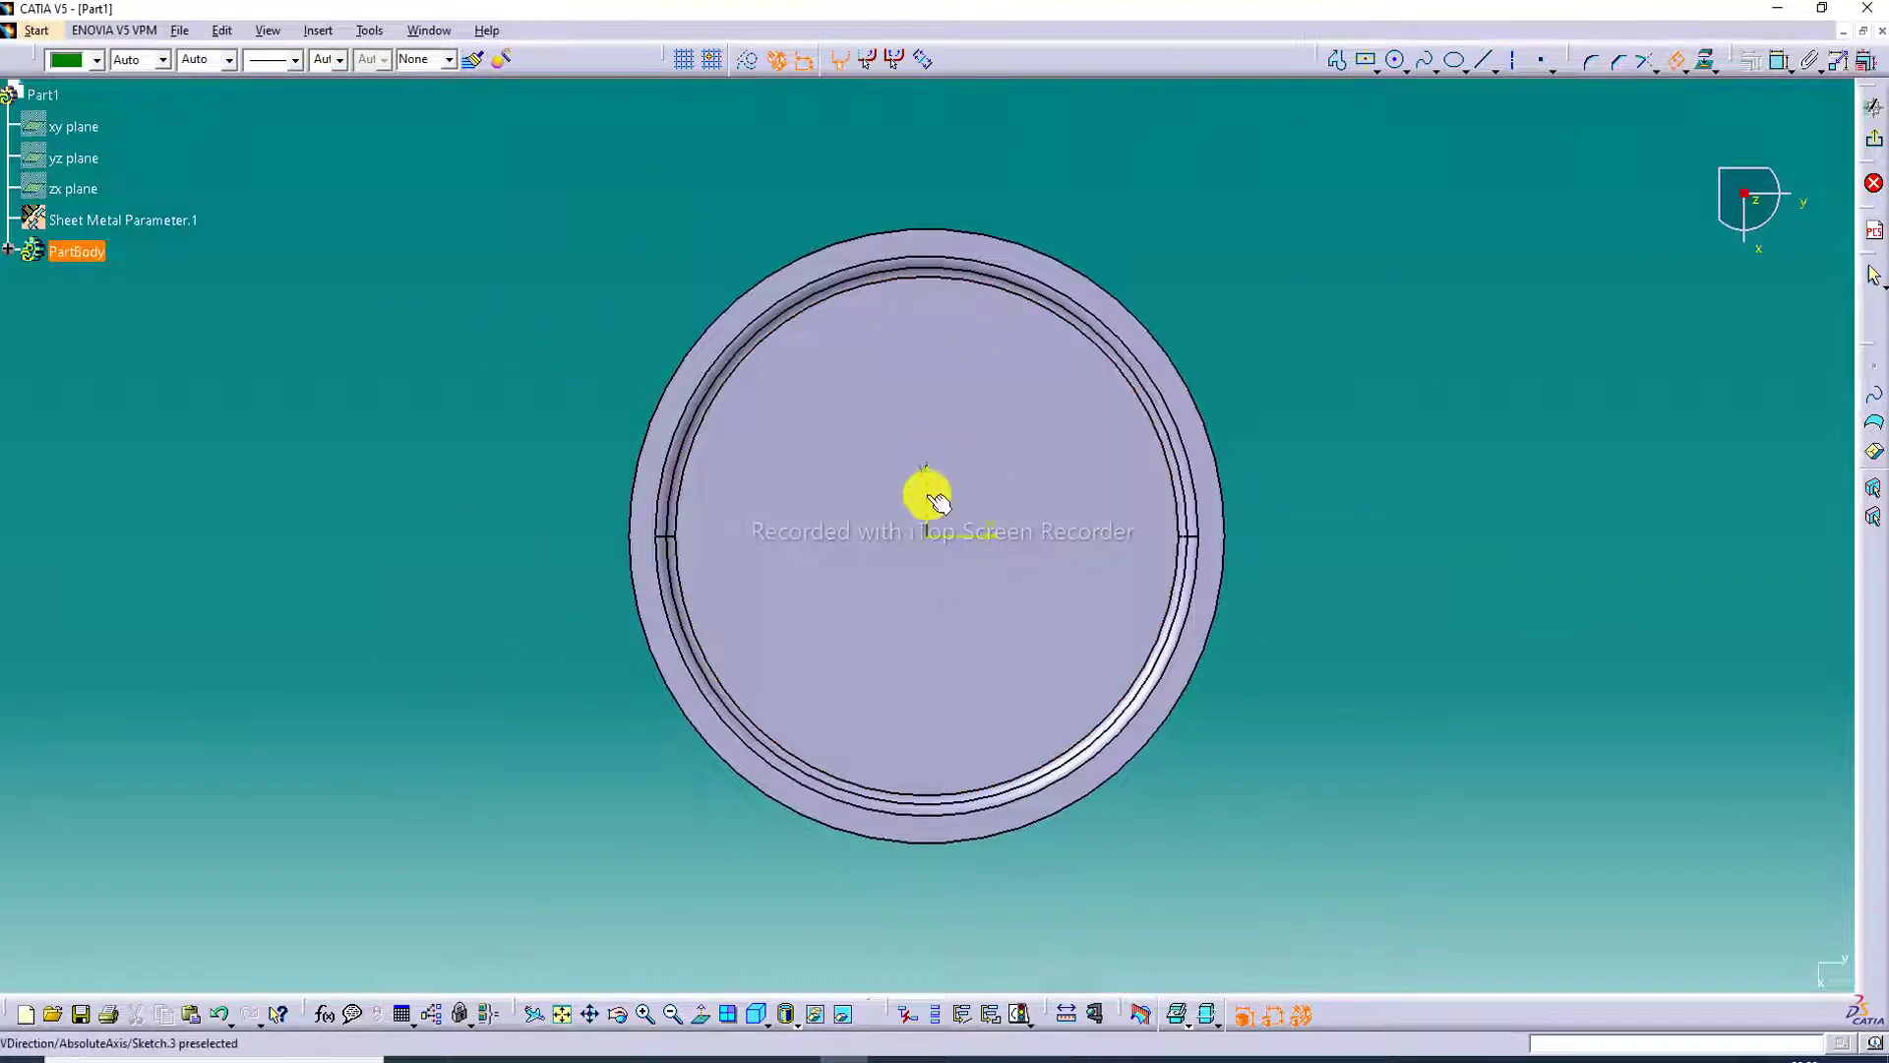
left_click(987, 381)
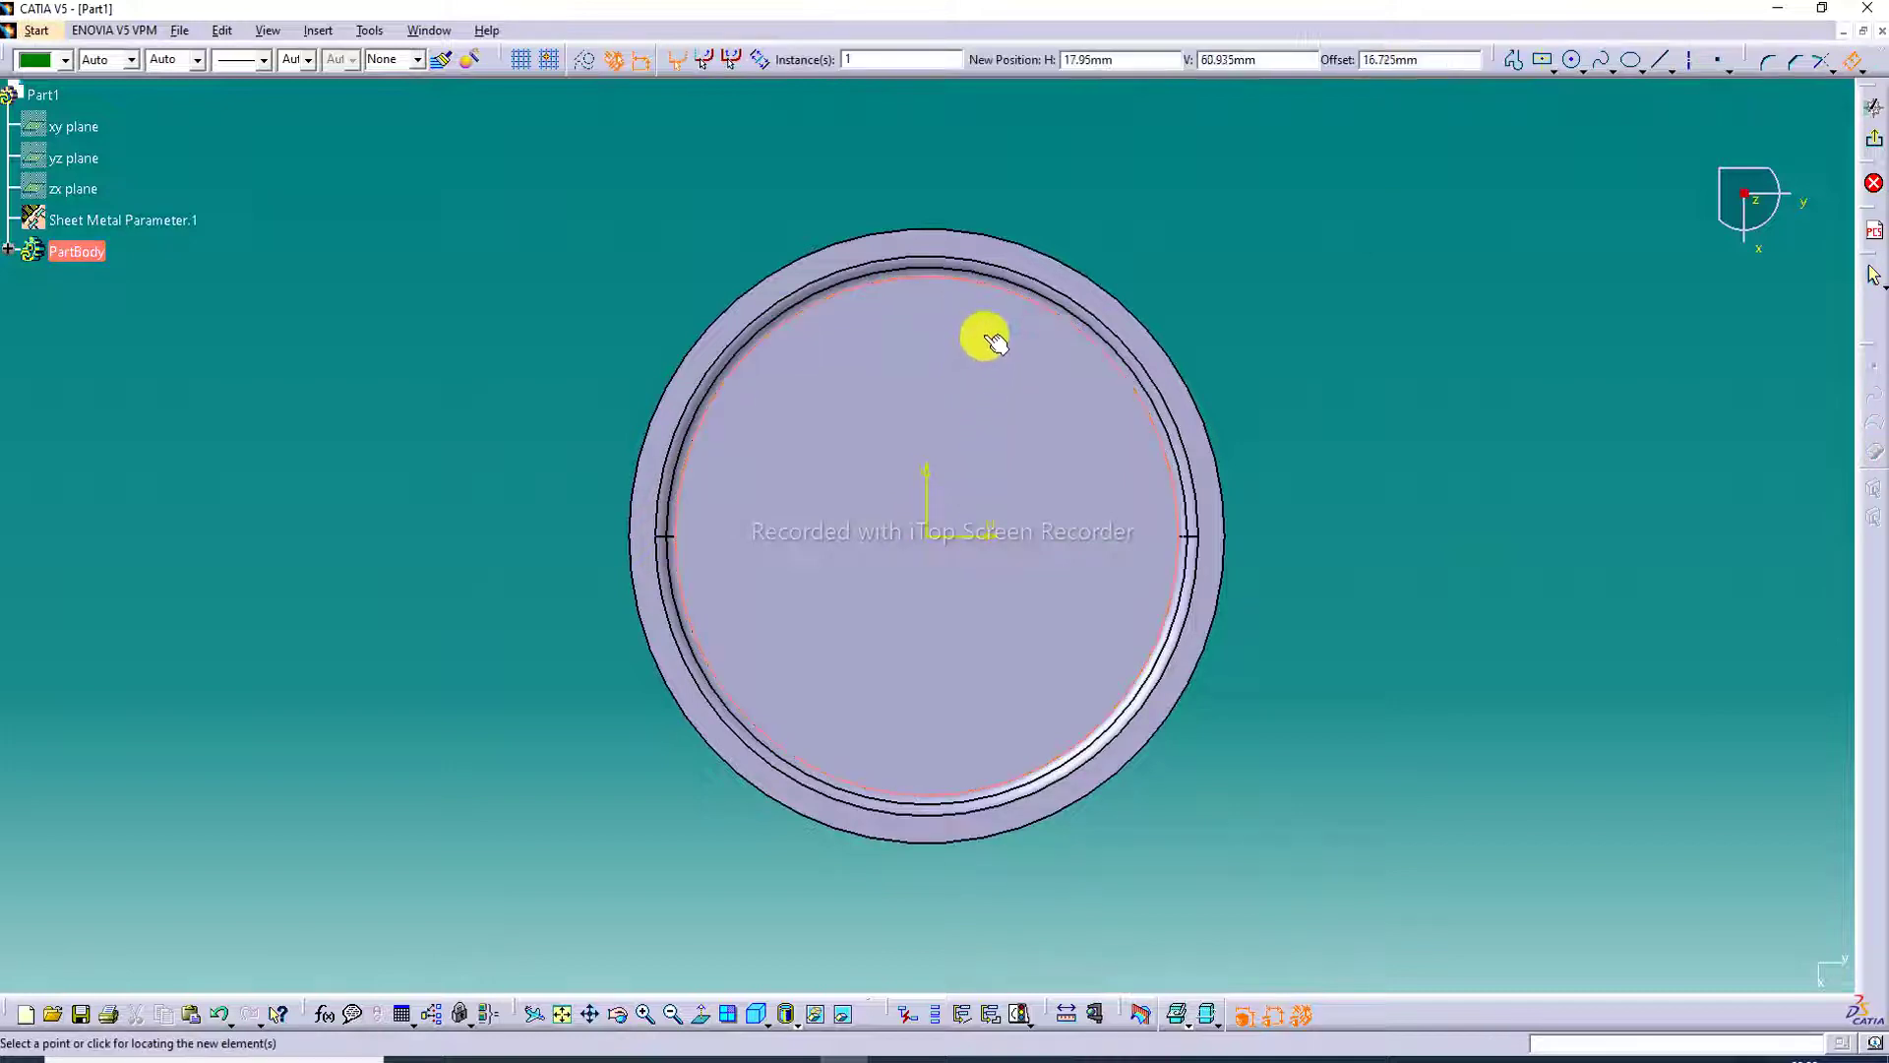
left_click(996, 319)
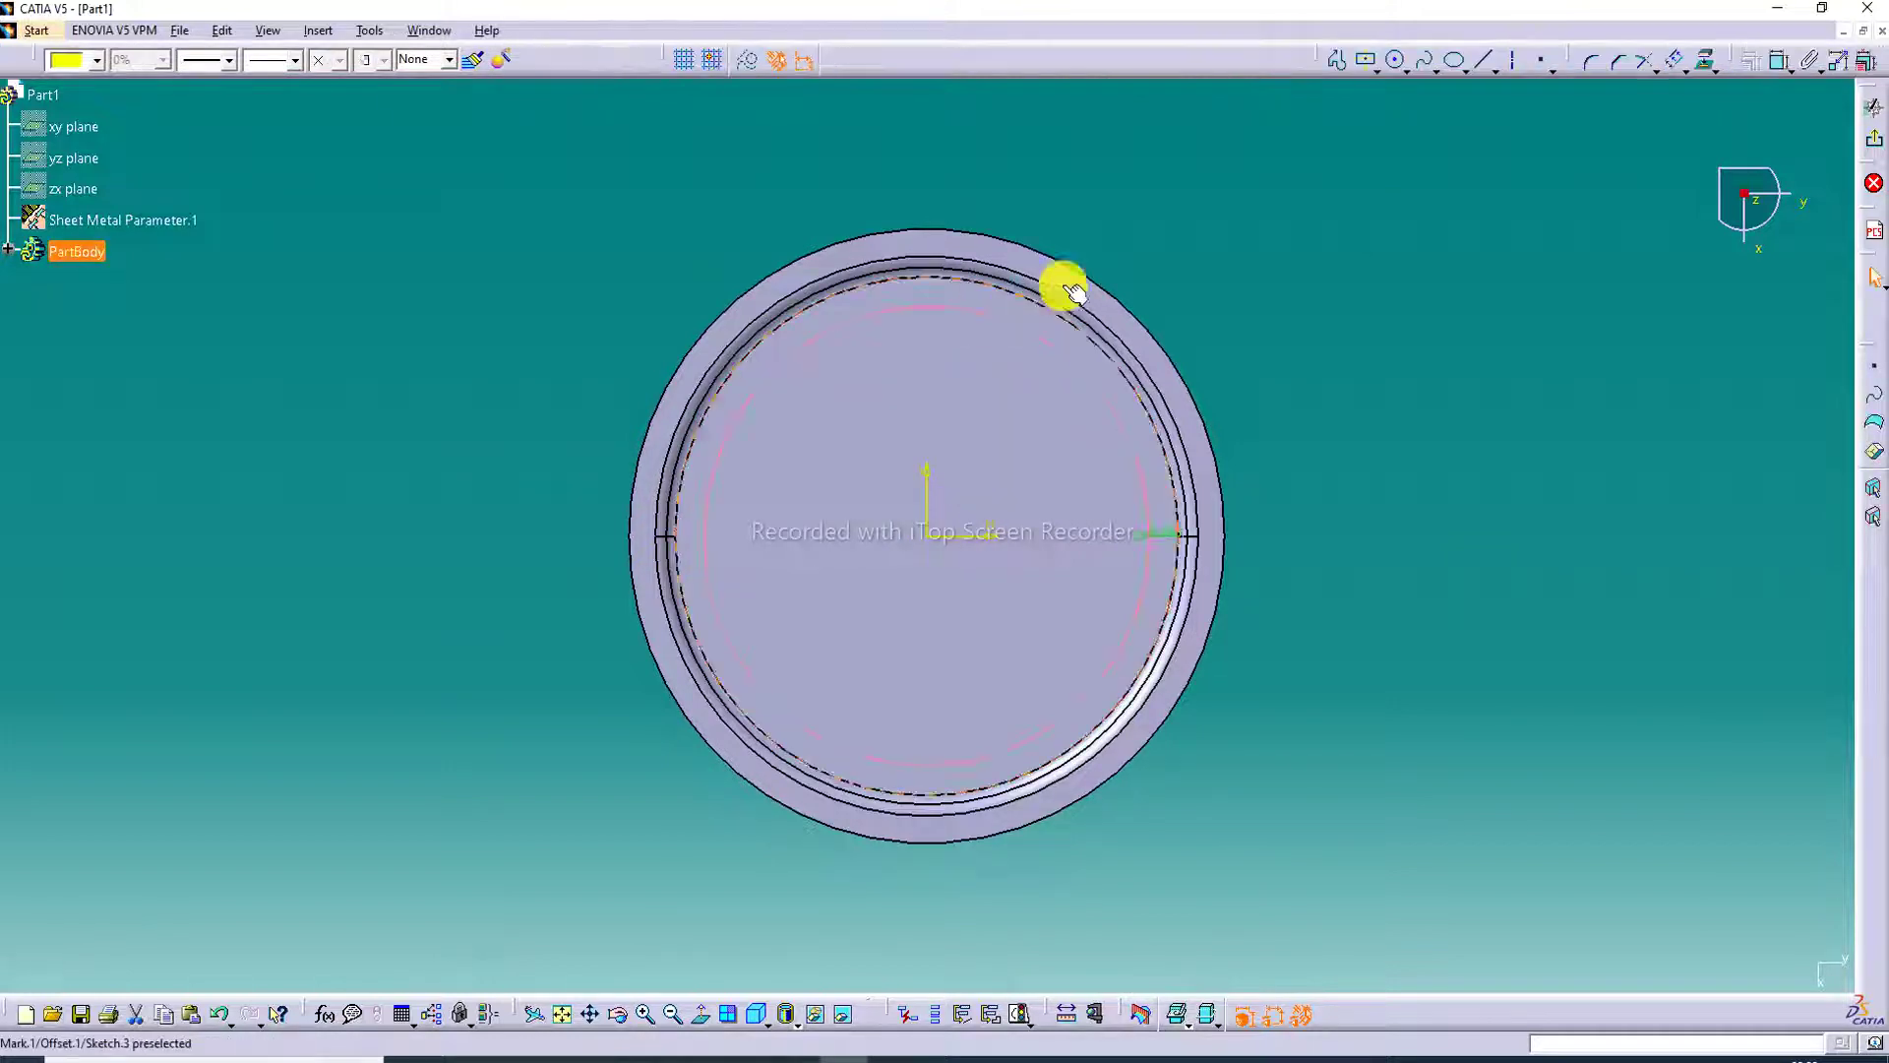
double_click(1164, 544)
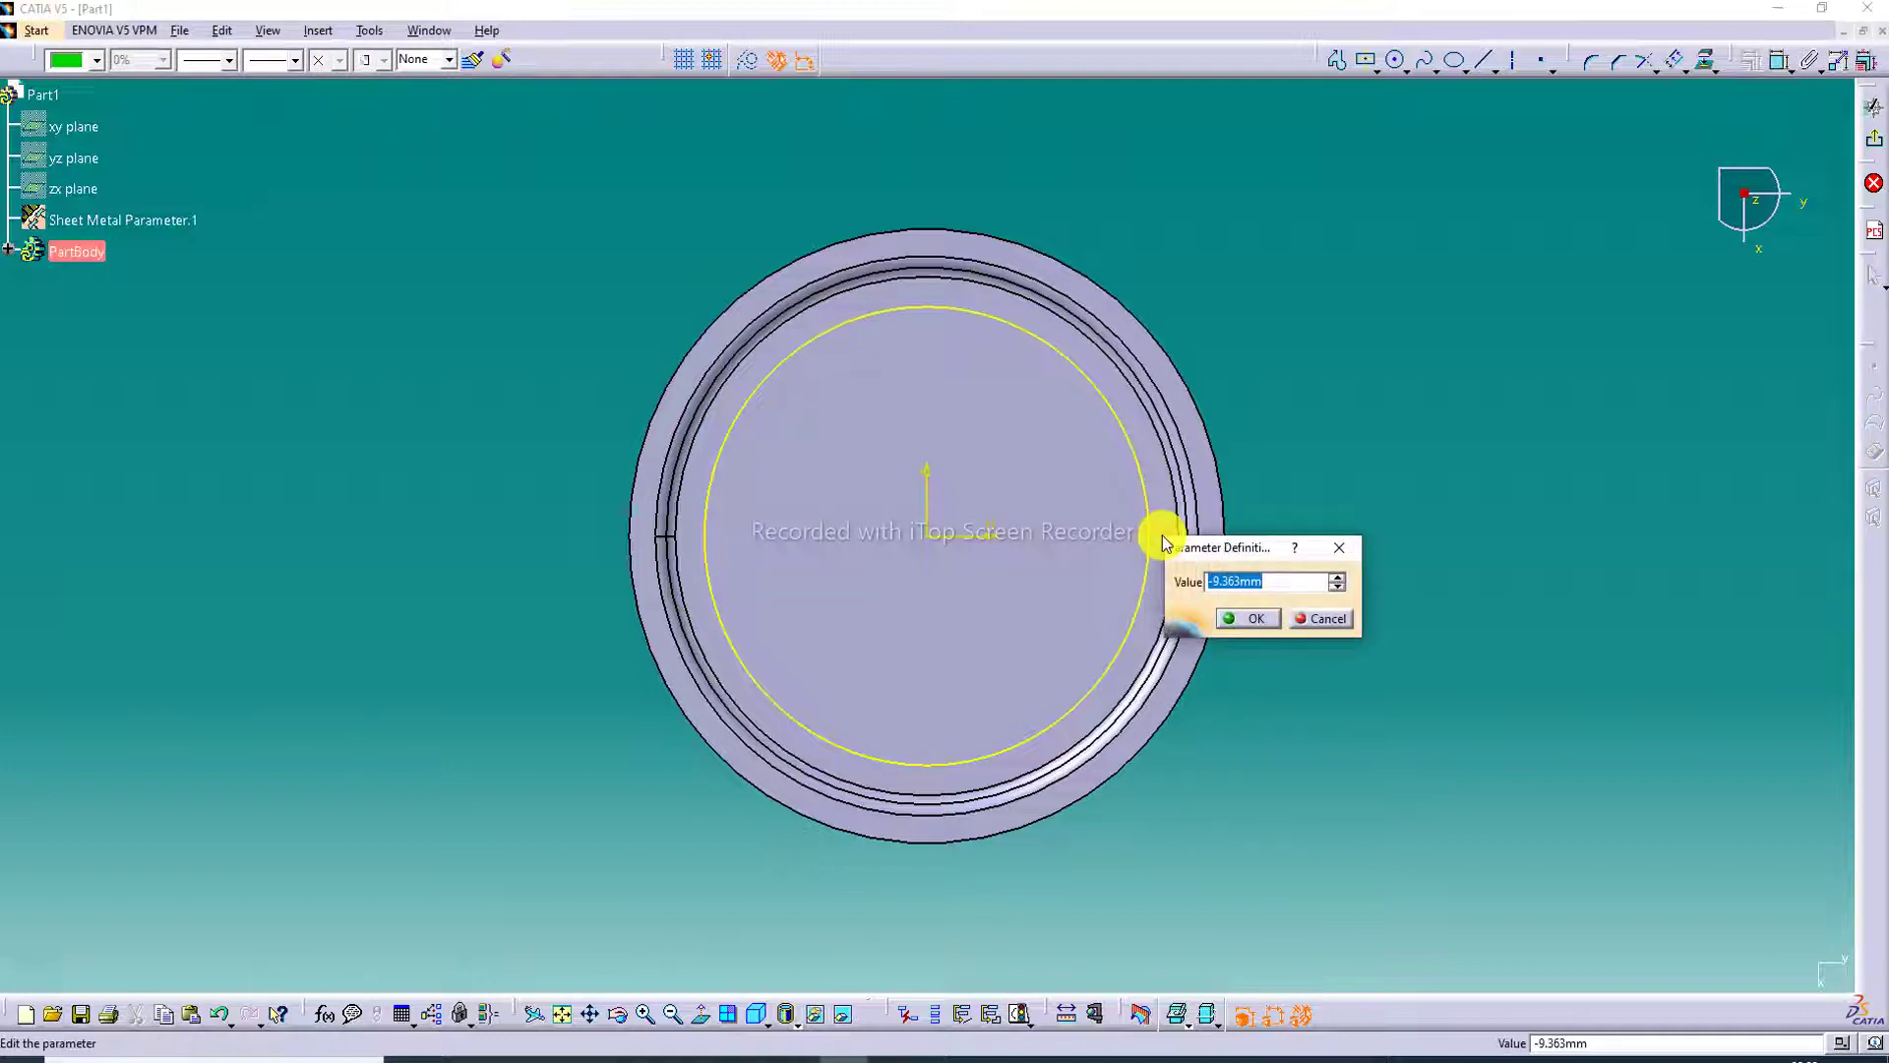
type("-5mm")
key("Return")
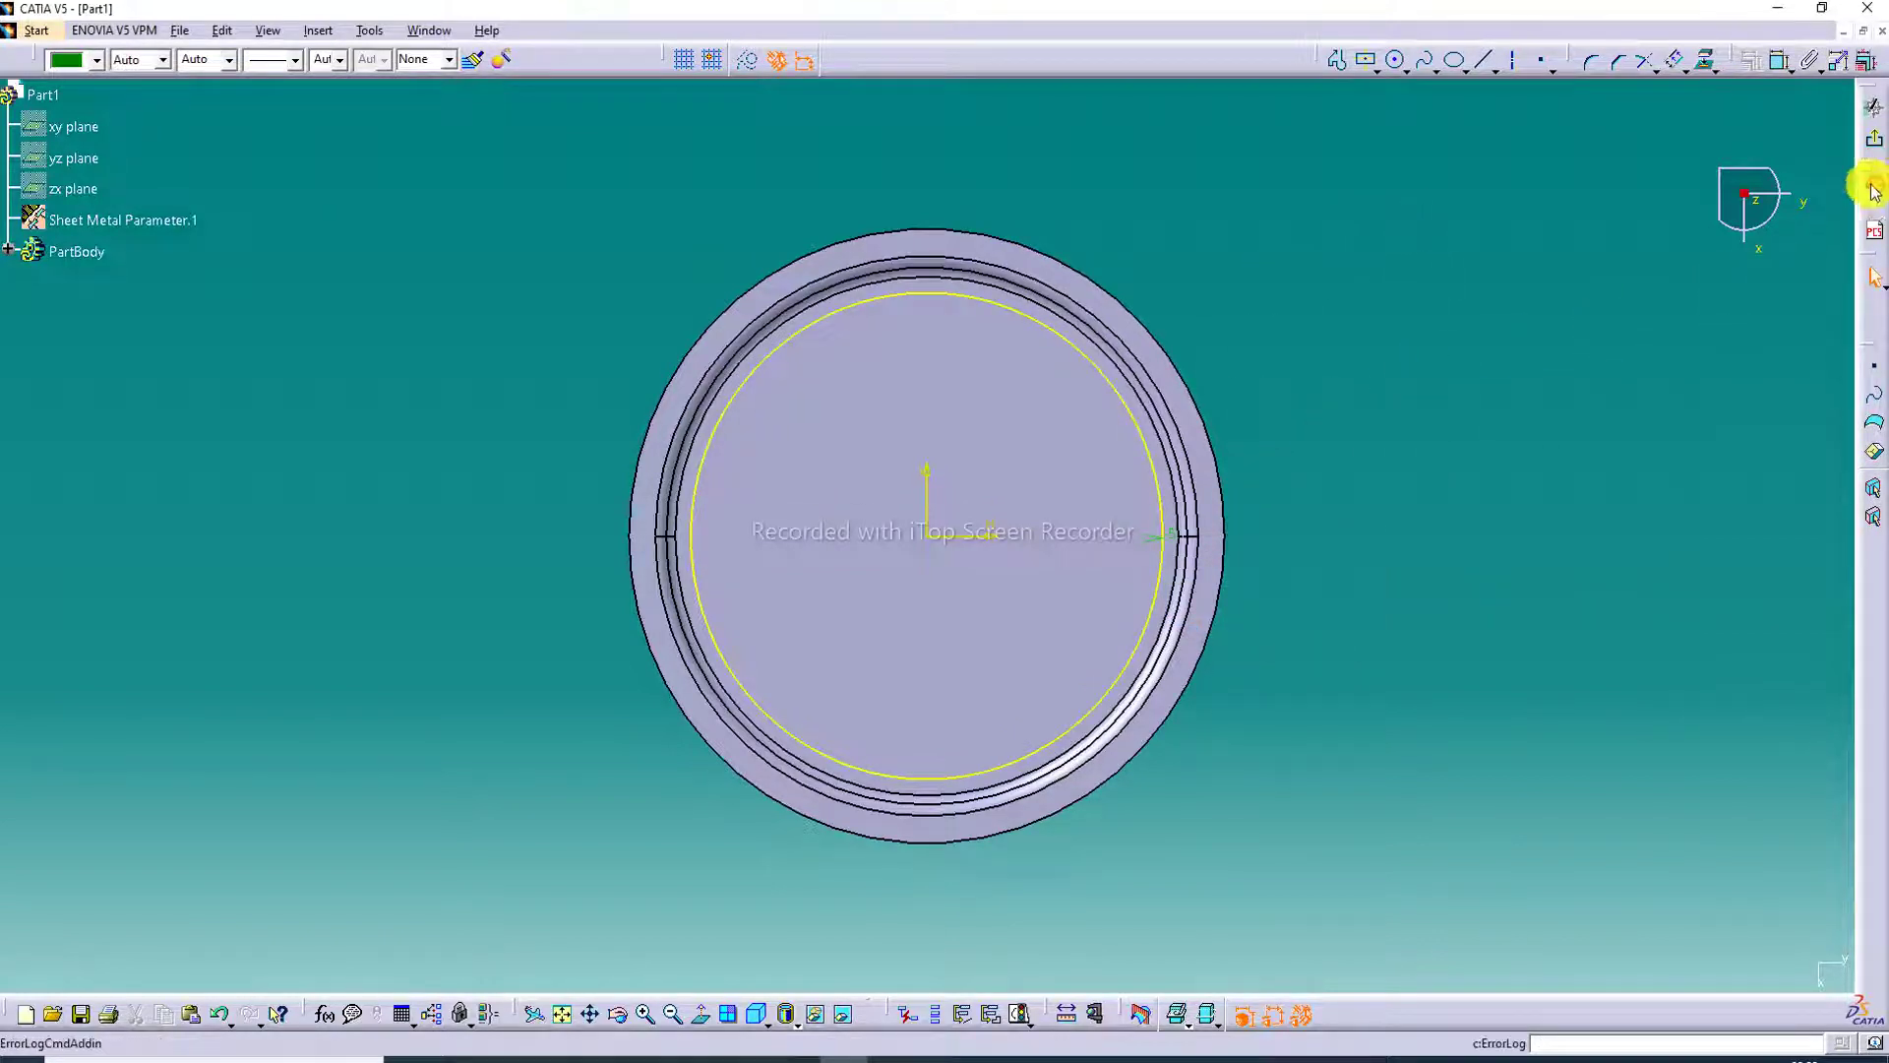
left_click(1872, 139)
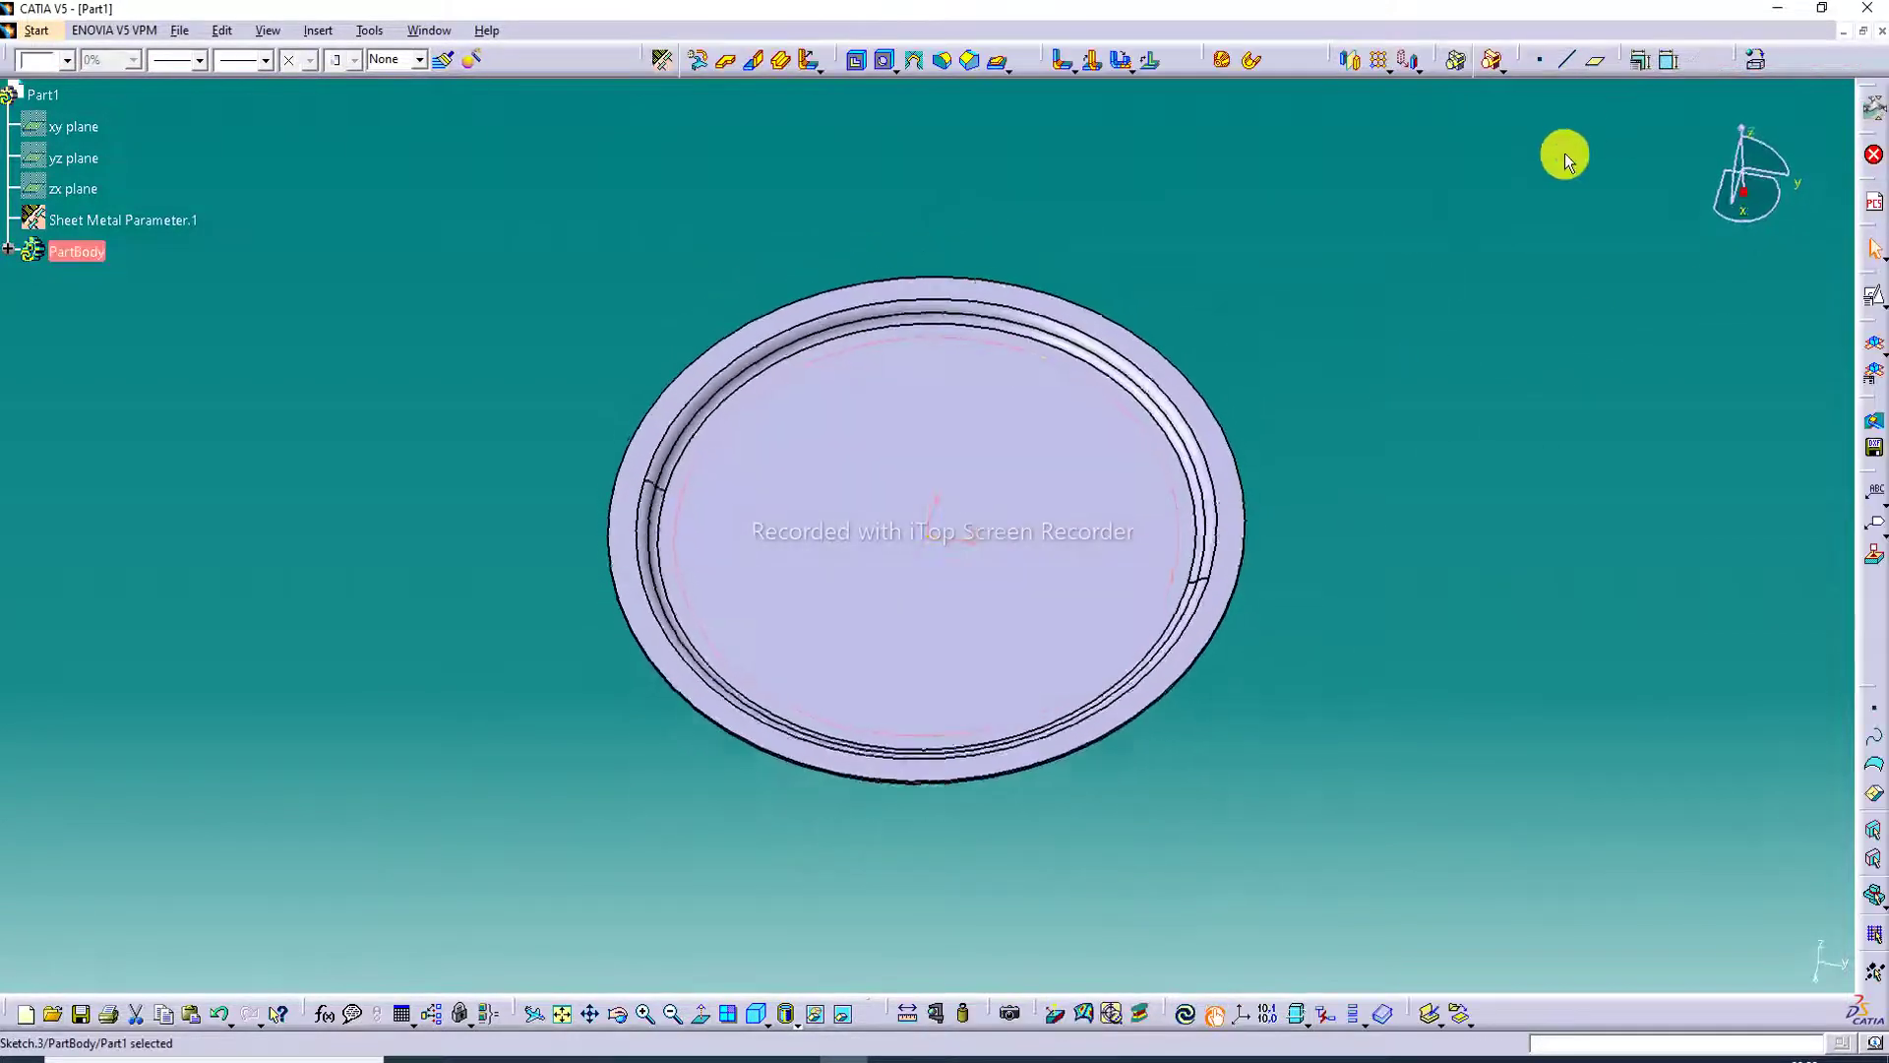
Step: Start a second surface stamp using the new offset circle sketch as profile, with an angle of 60 deg
left_click(1010, 69)
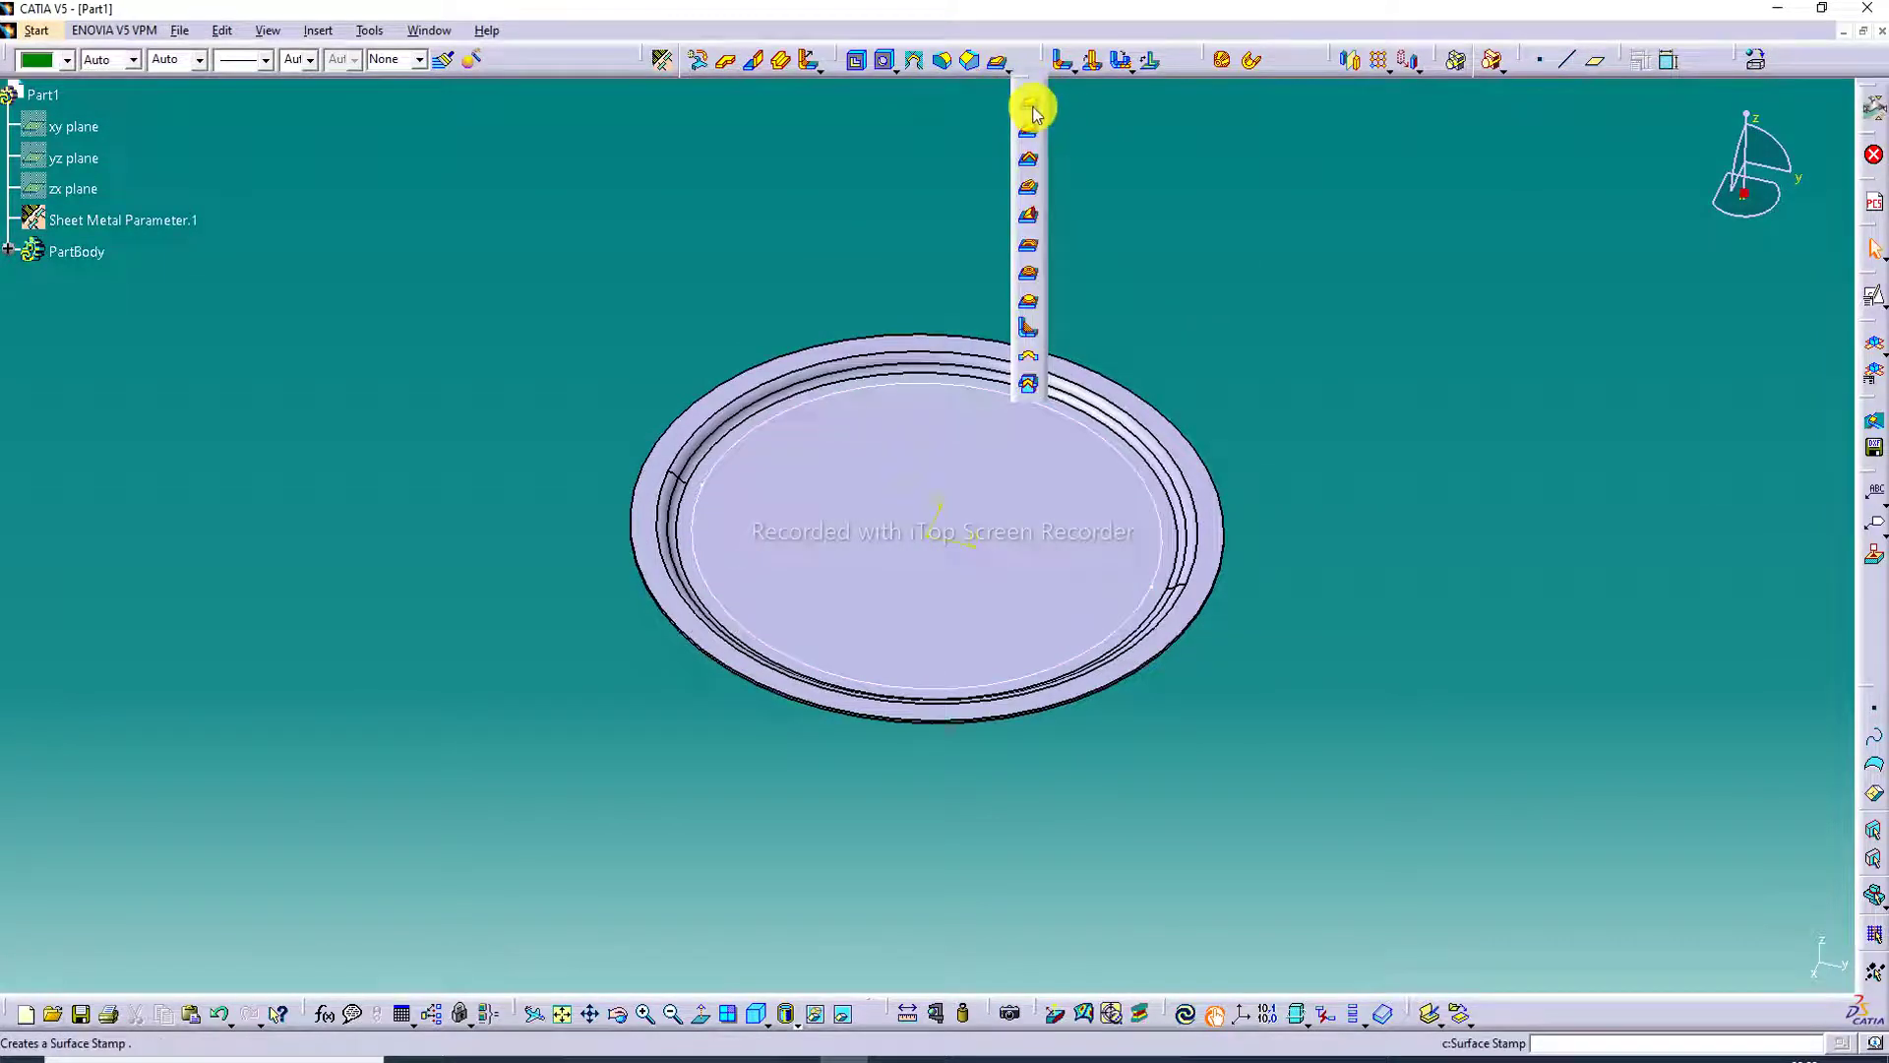
left_click(1028, 106)
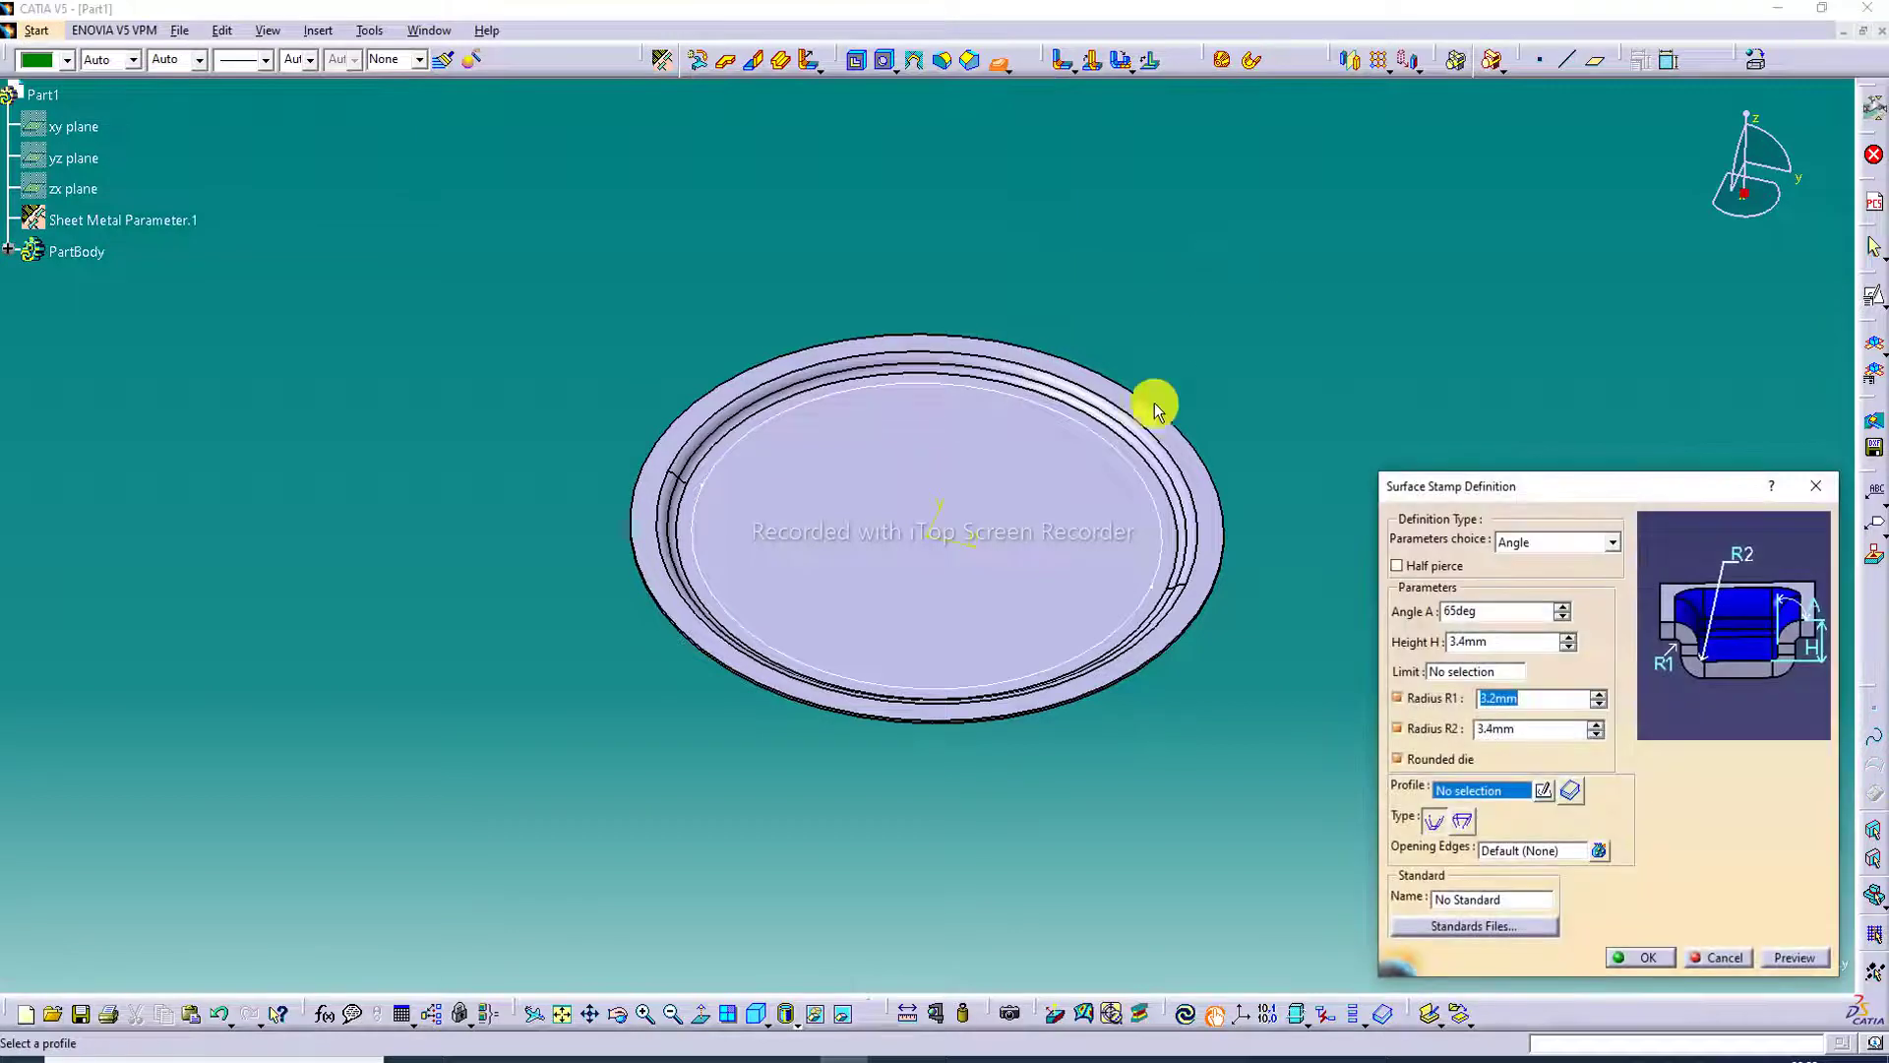
left_click(793, 386)
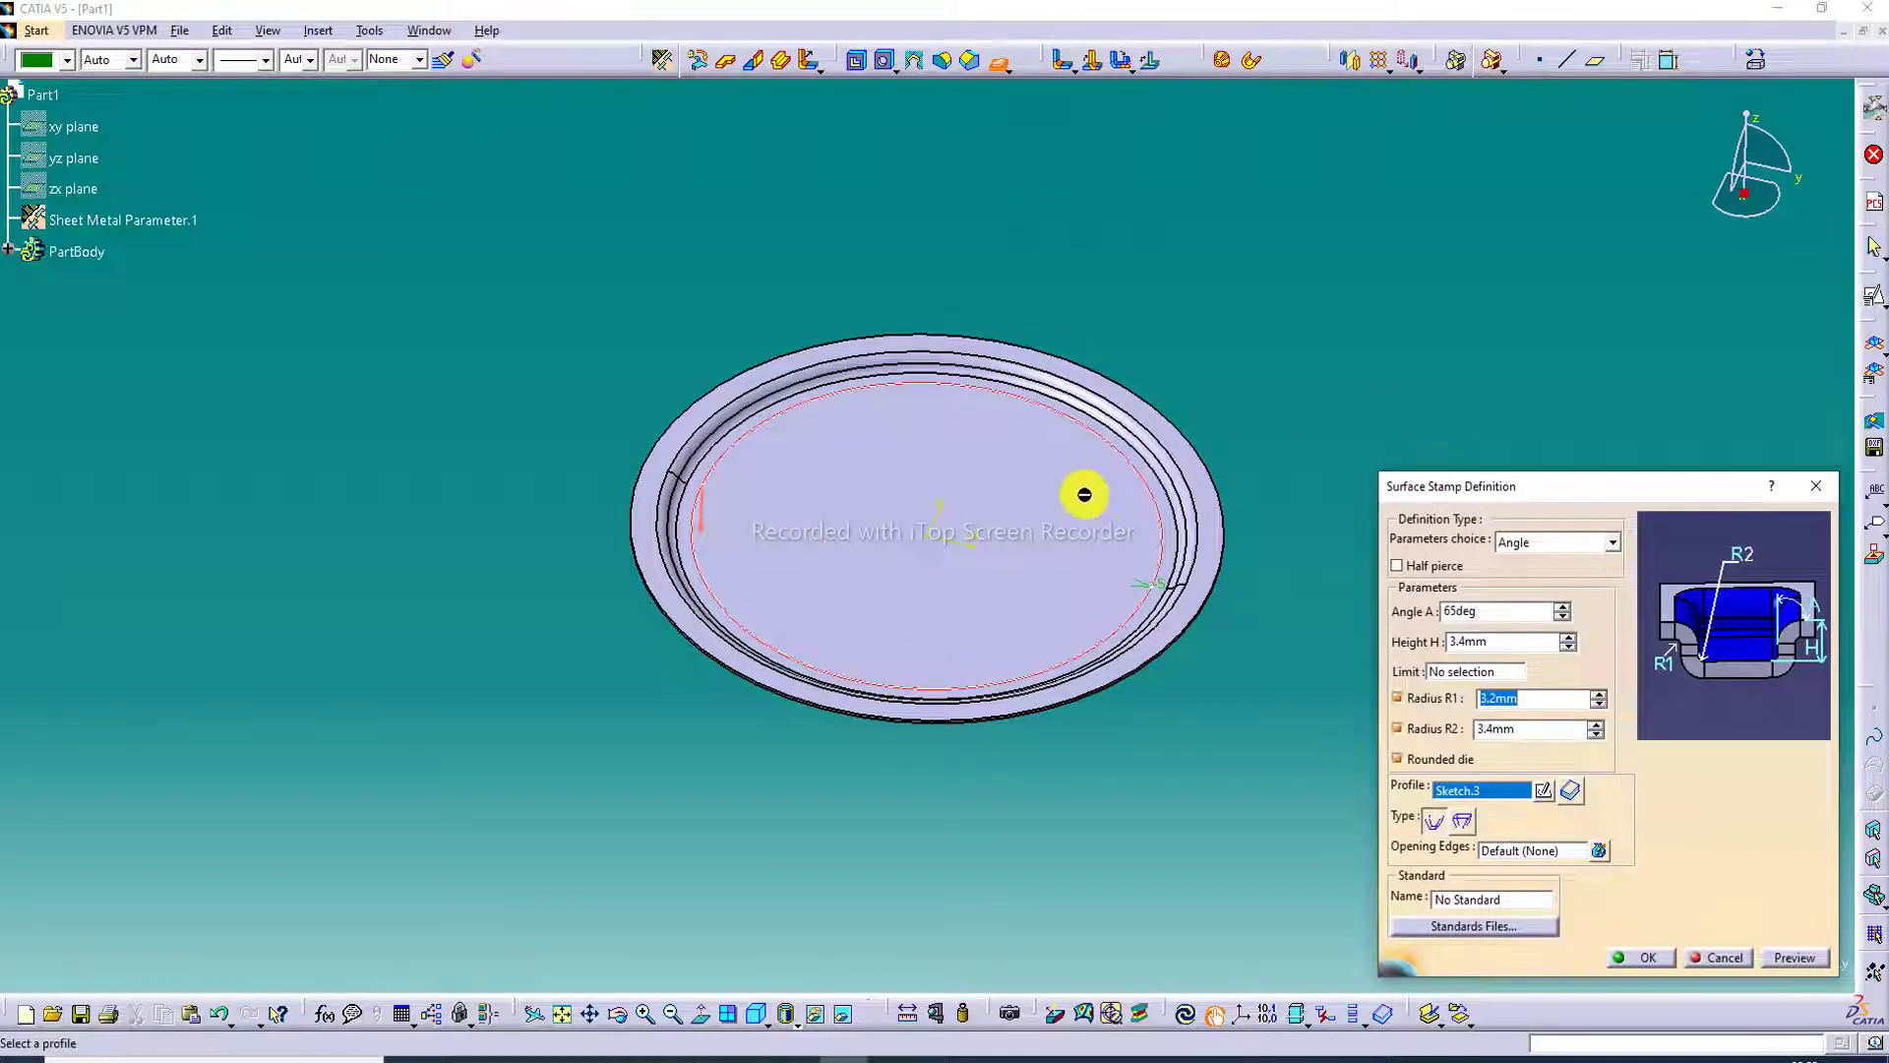
double_click(1506, 611)
type("6")
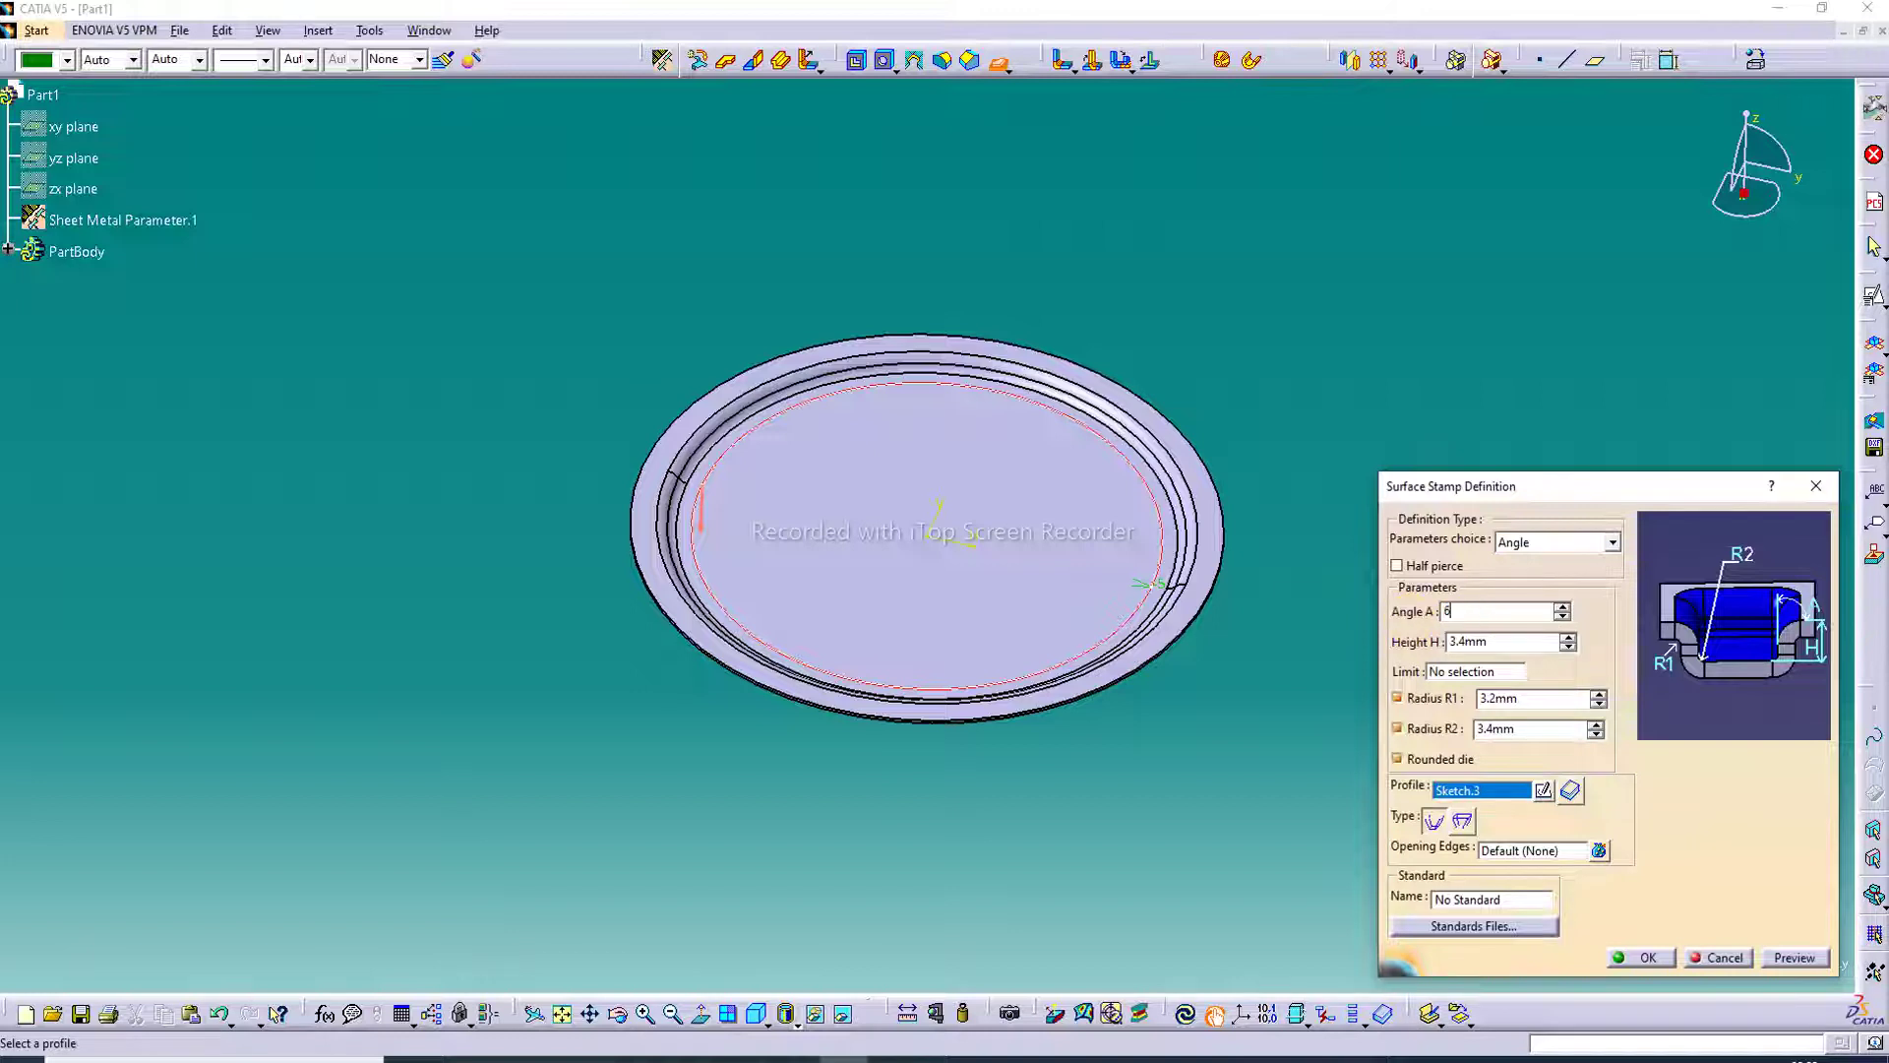
type("0")
key("Return")
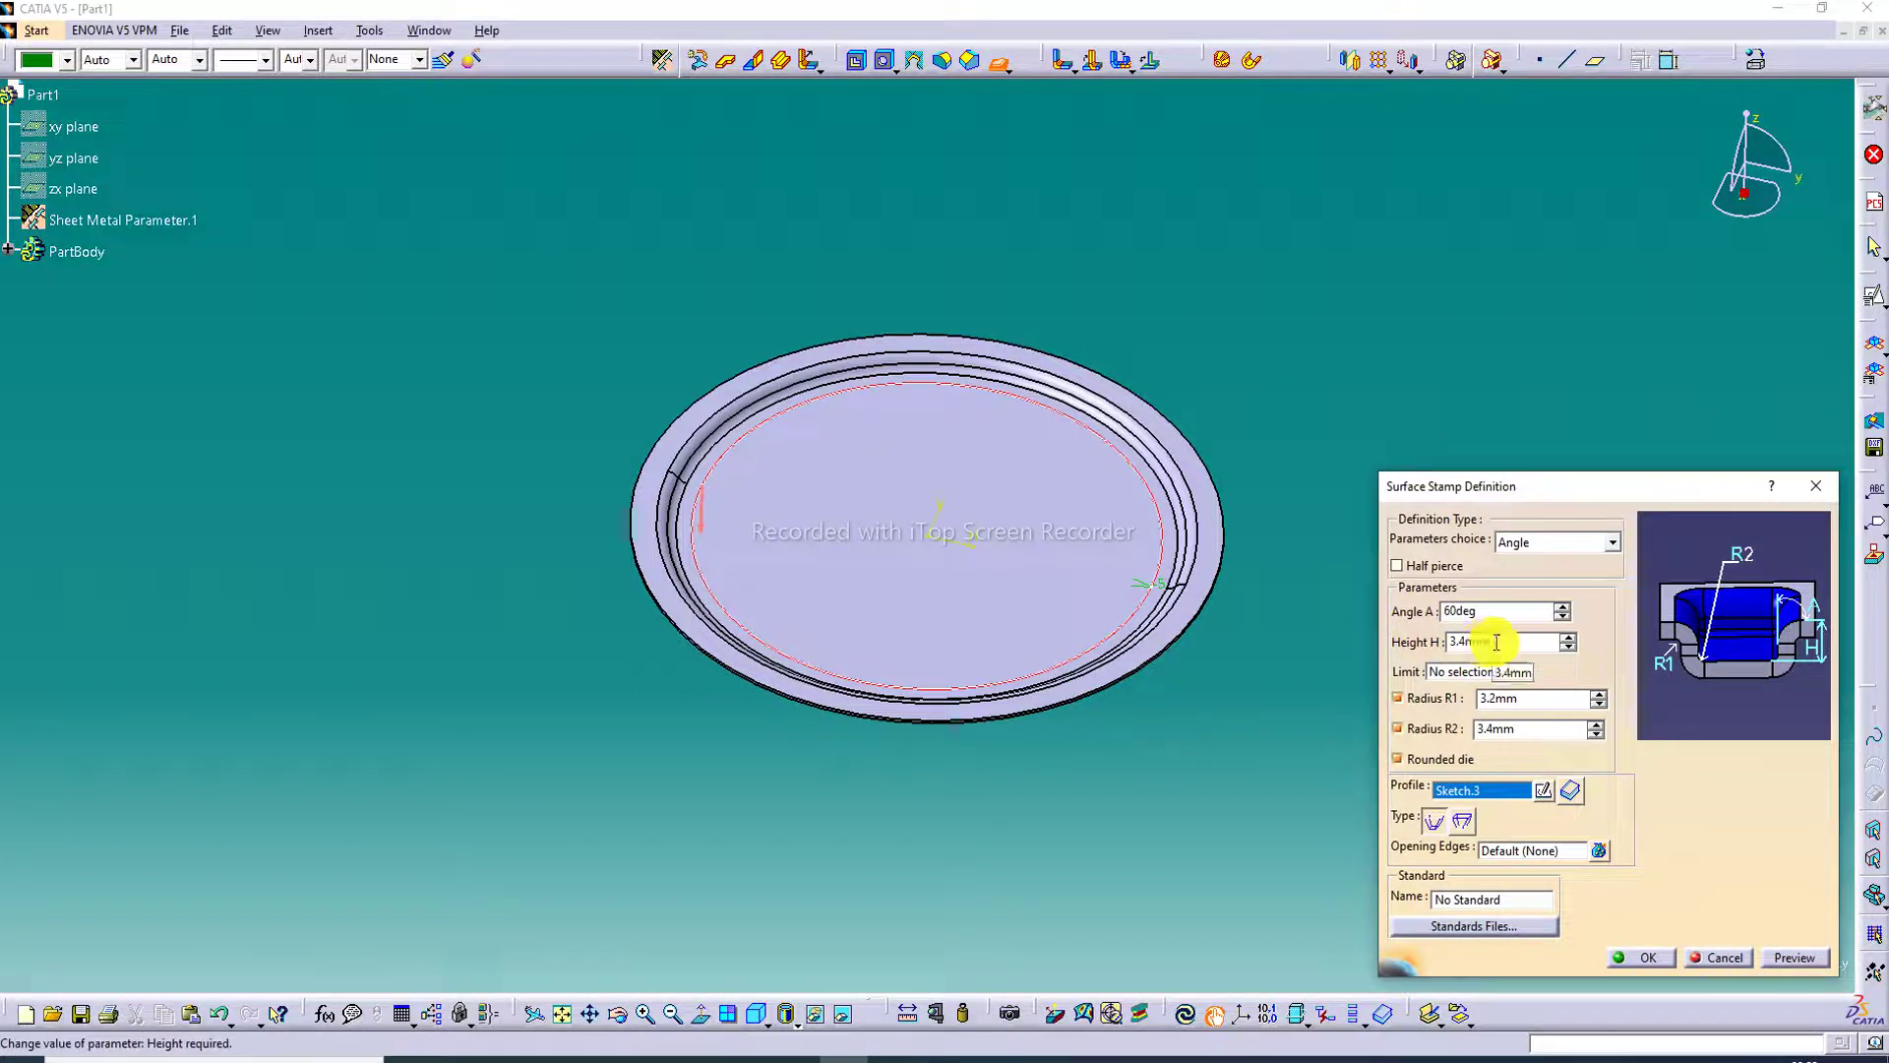
Step: Set the stamp's height to 20 mm, radius R1 to 5 mm and radius R2 to 18 mm, preview it, and create the surface stamp
left_click_drag(1496, 642, 1403, 652)
type("2")
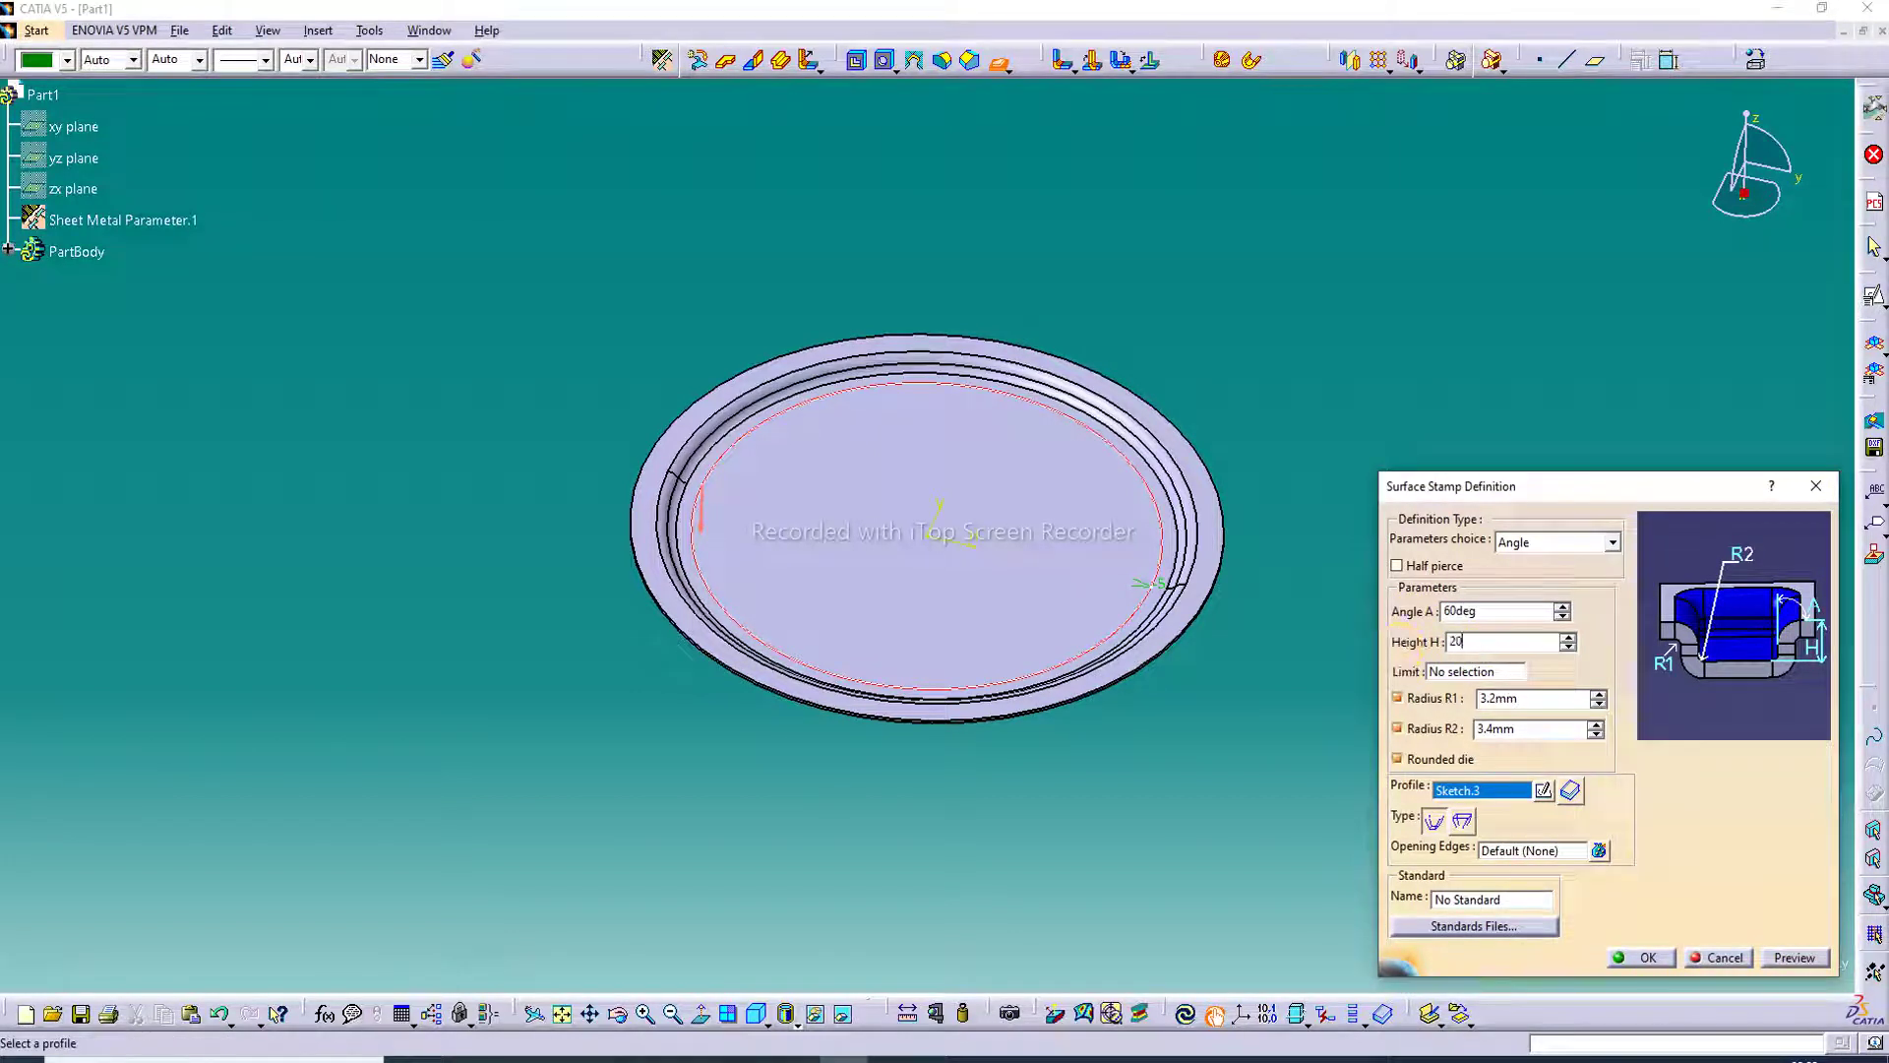
type("0")
left_click(1529, 701)
left_click_drag(1535, 697, 1442, 704)
type("5")
left_click(1539, 728)
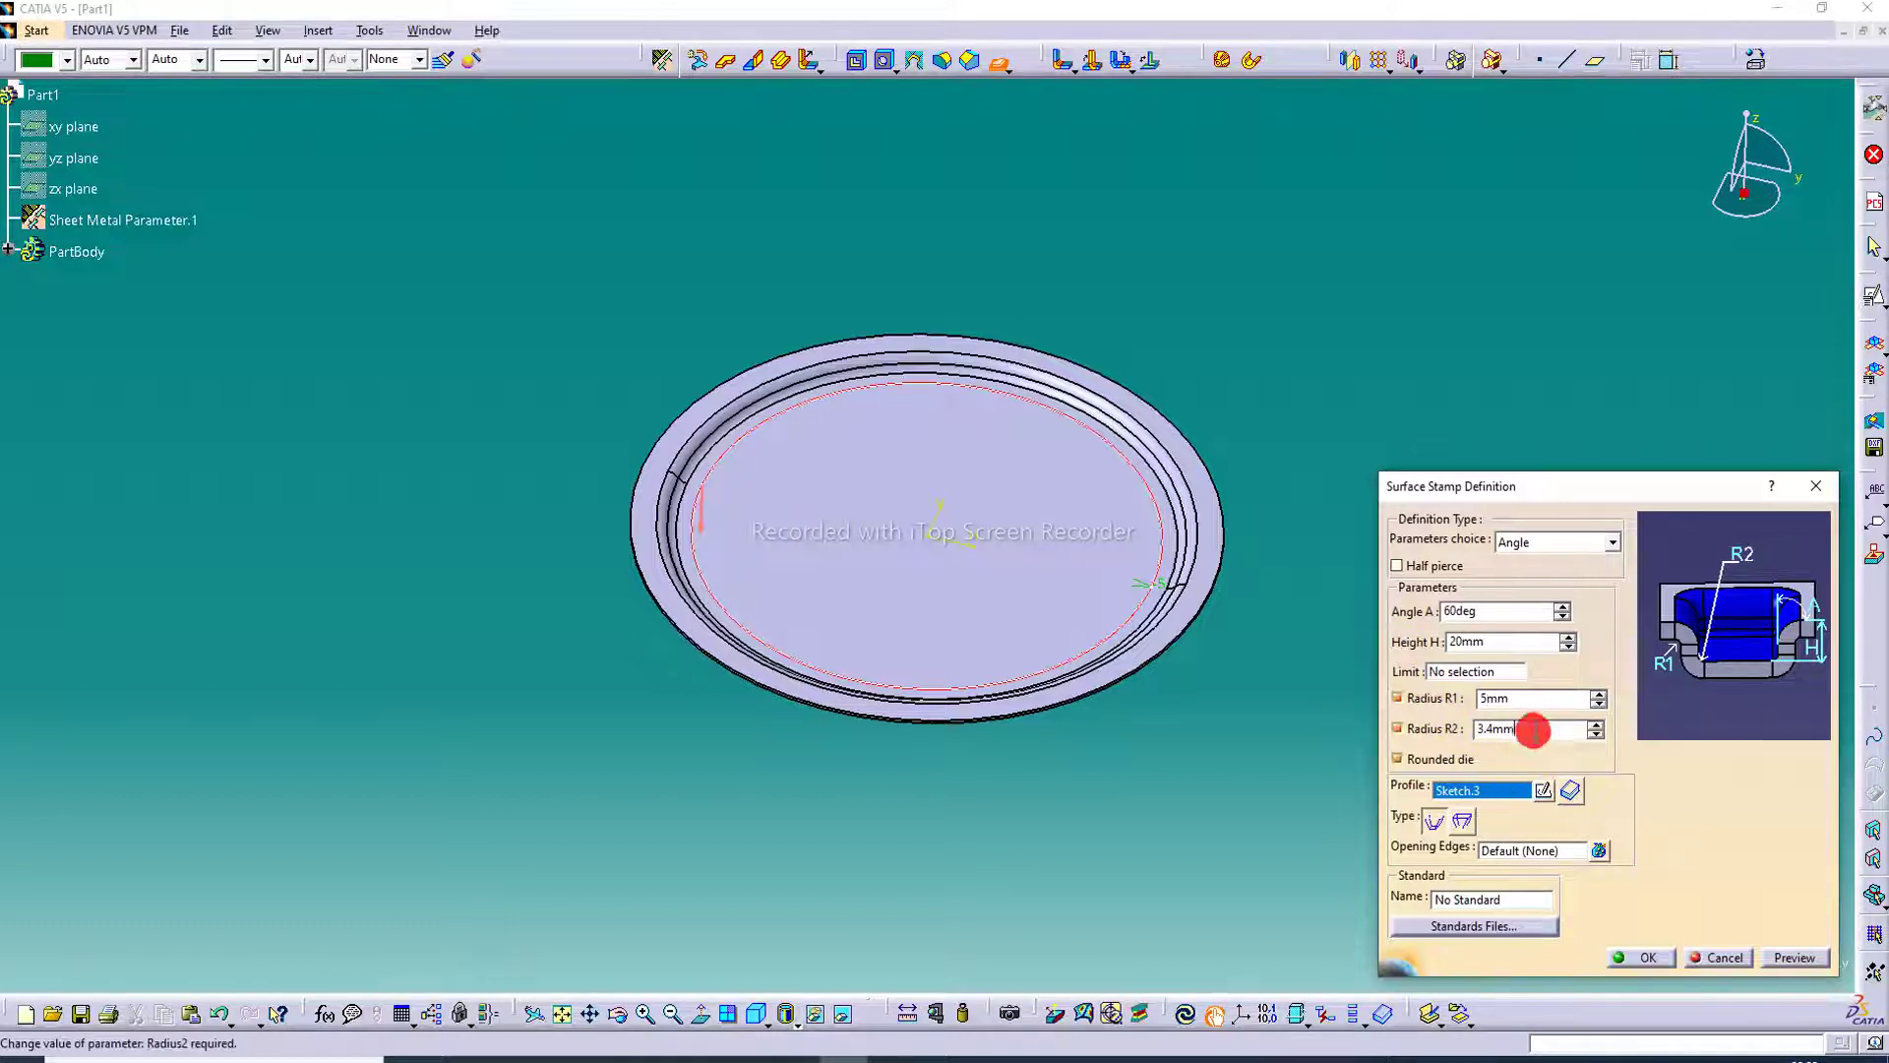
left_click_drag(1539, 728, 1456, 729)
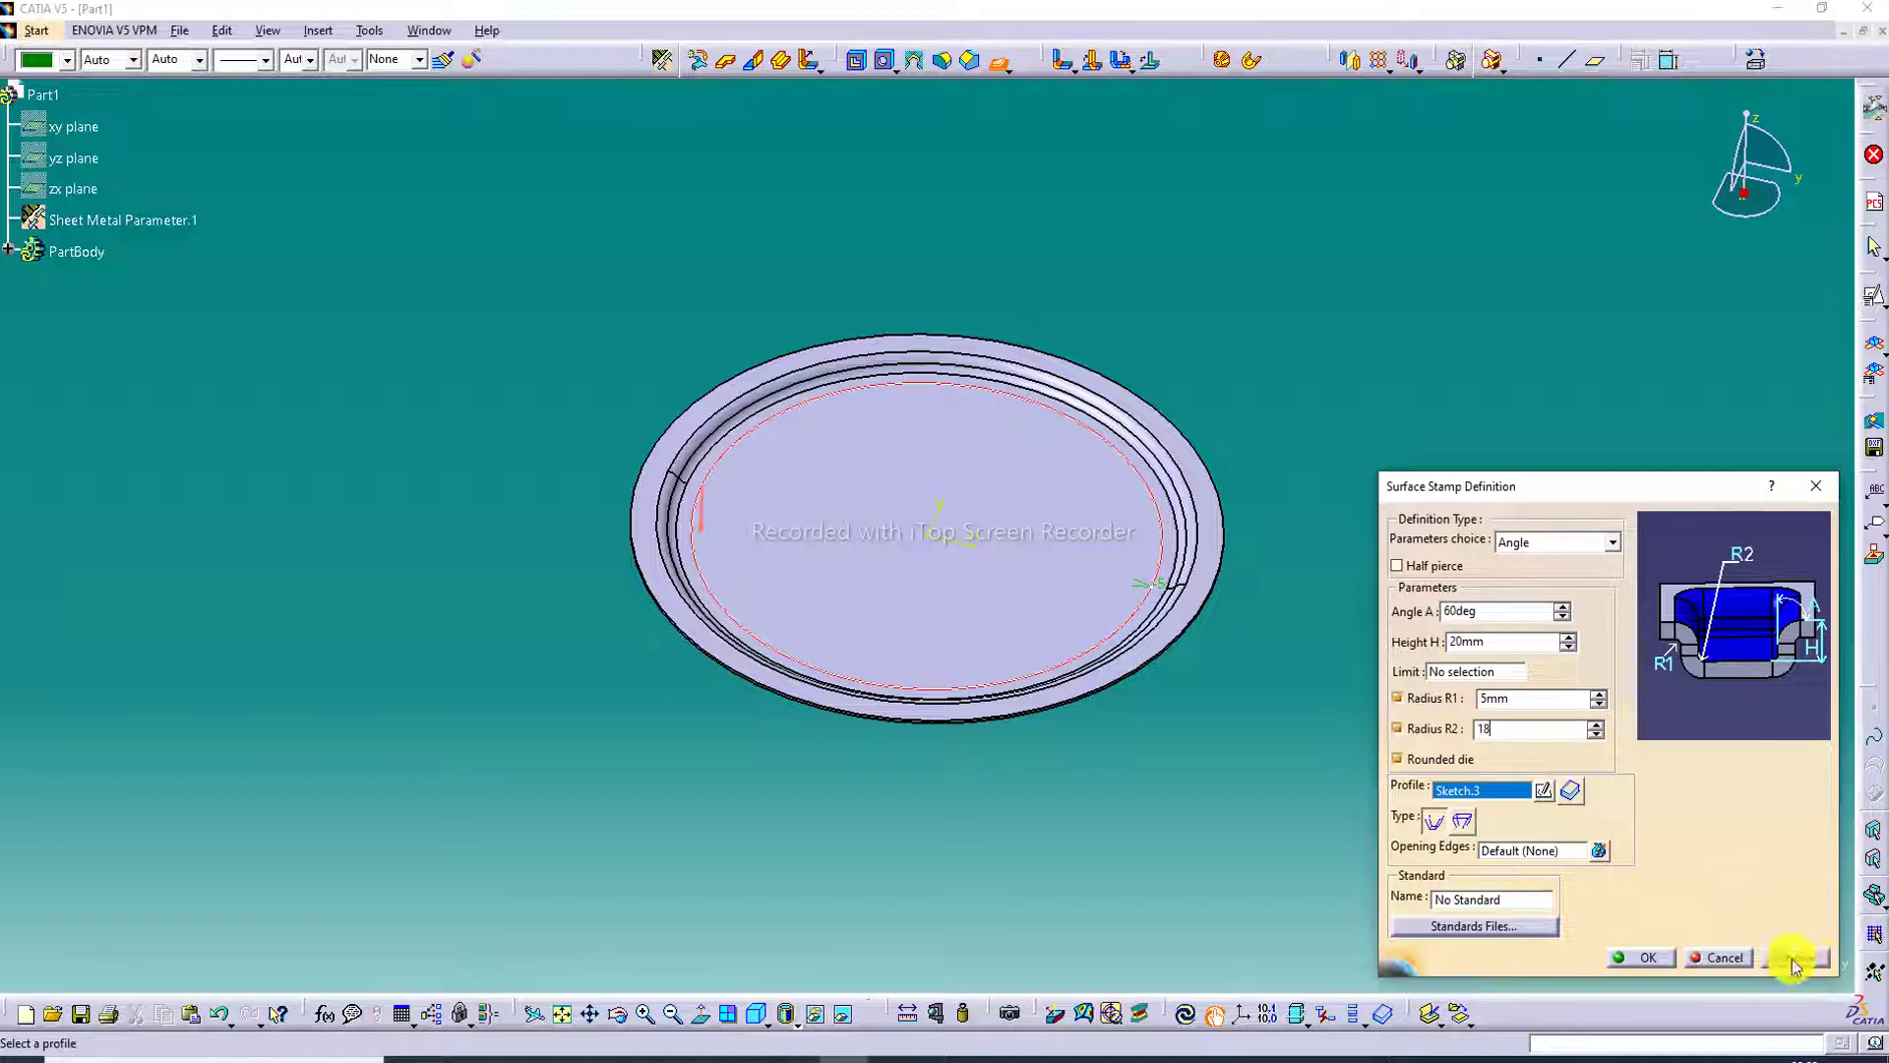
middle_click_drag(1001, 648, 1050, 369)
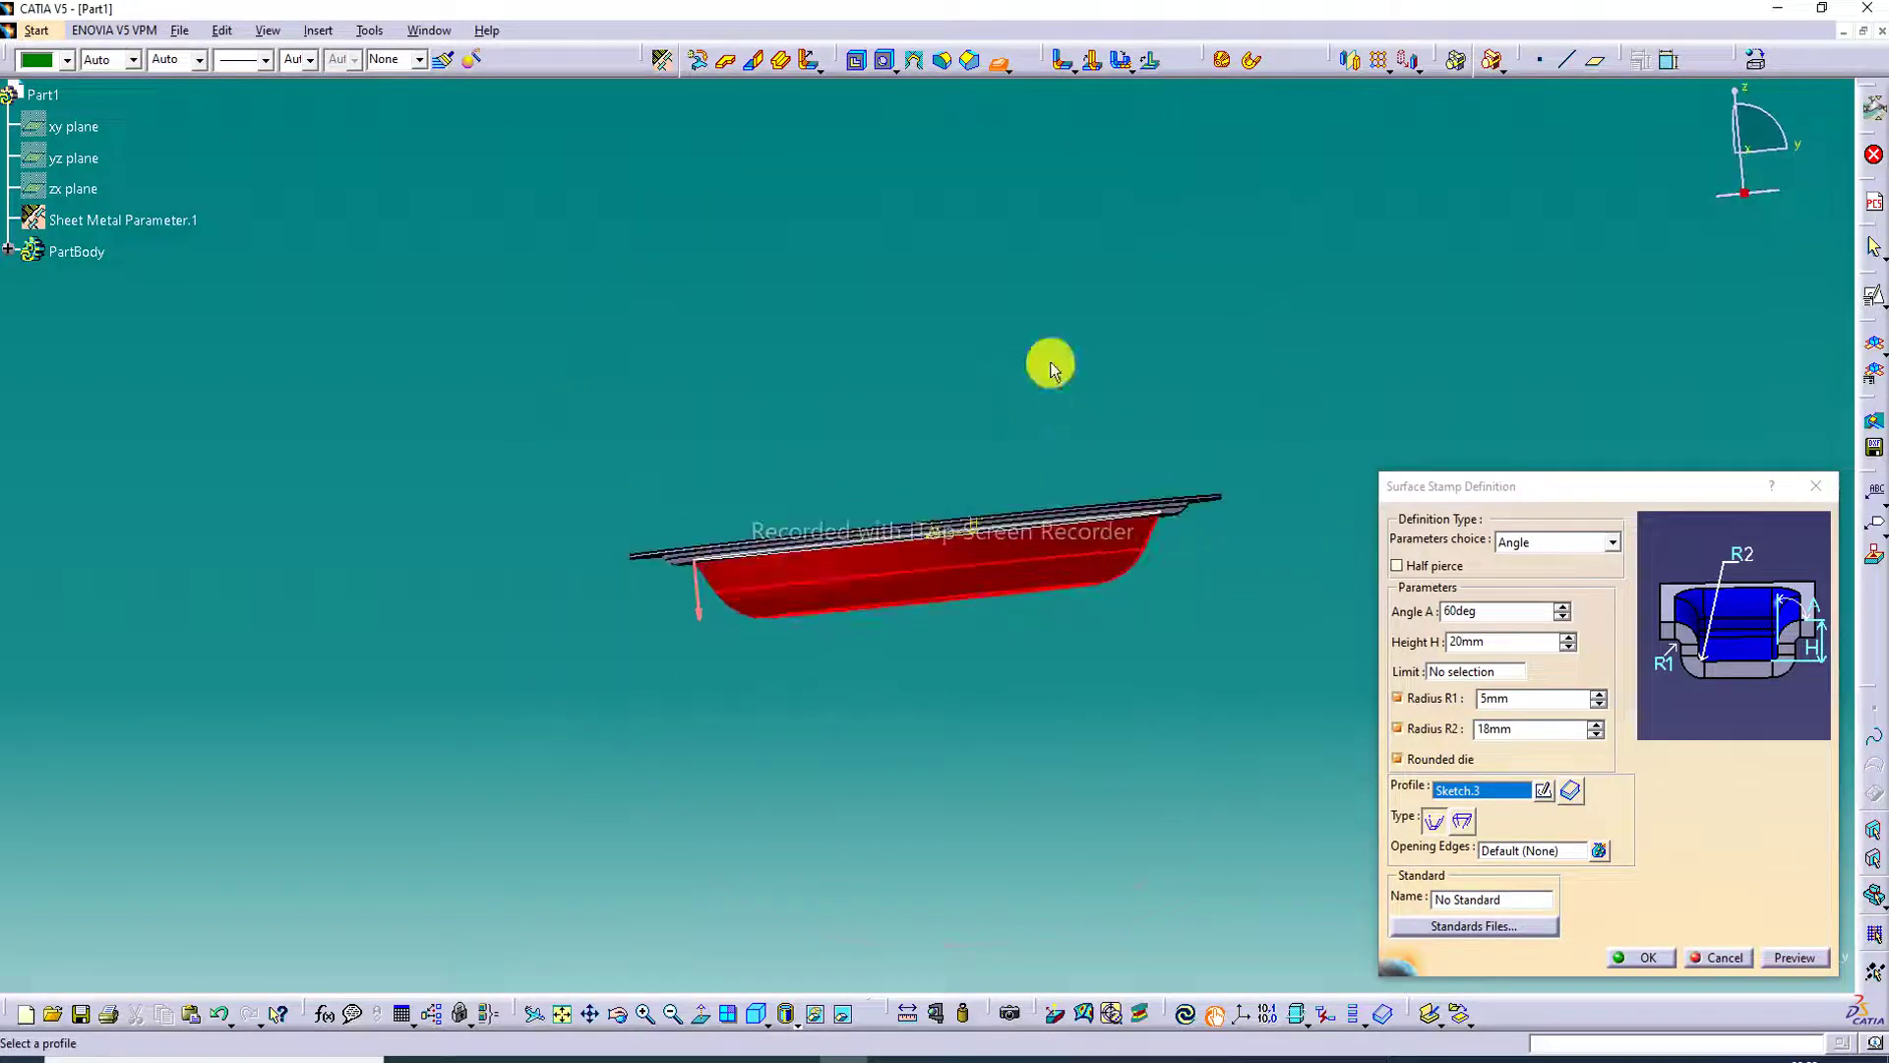
left_click(1792, 959)
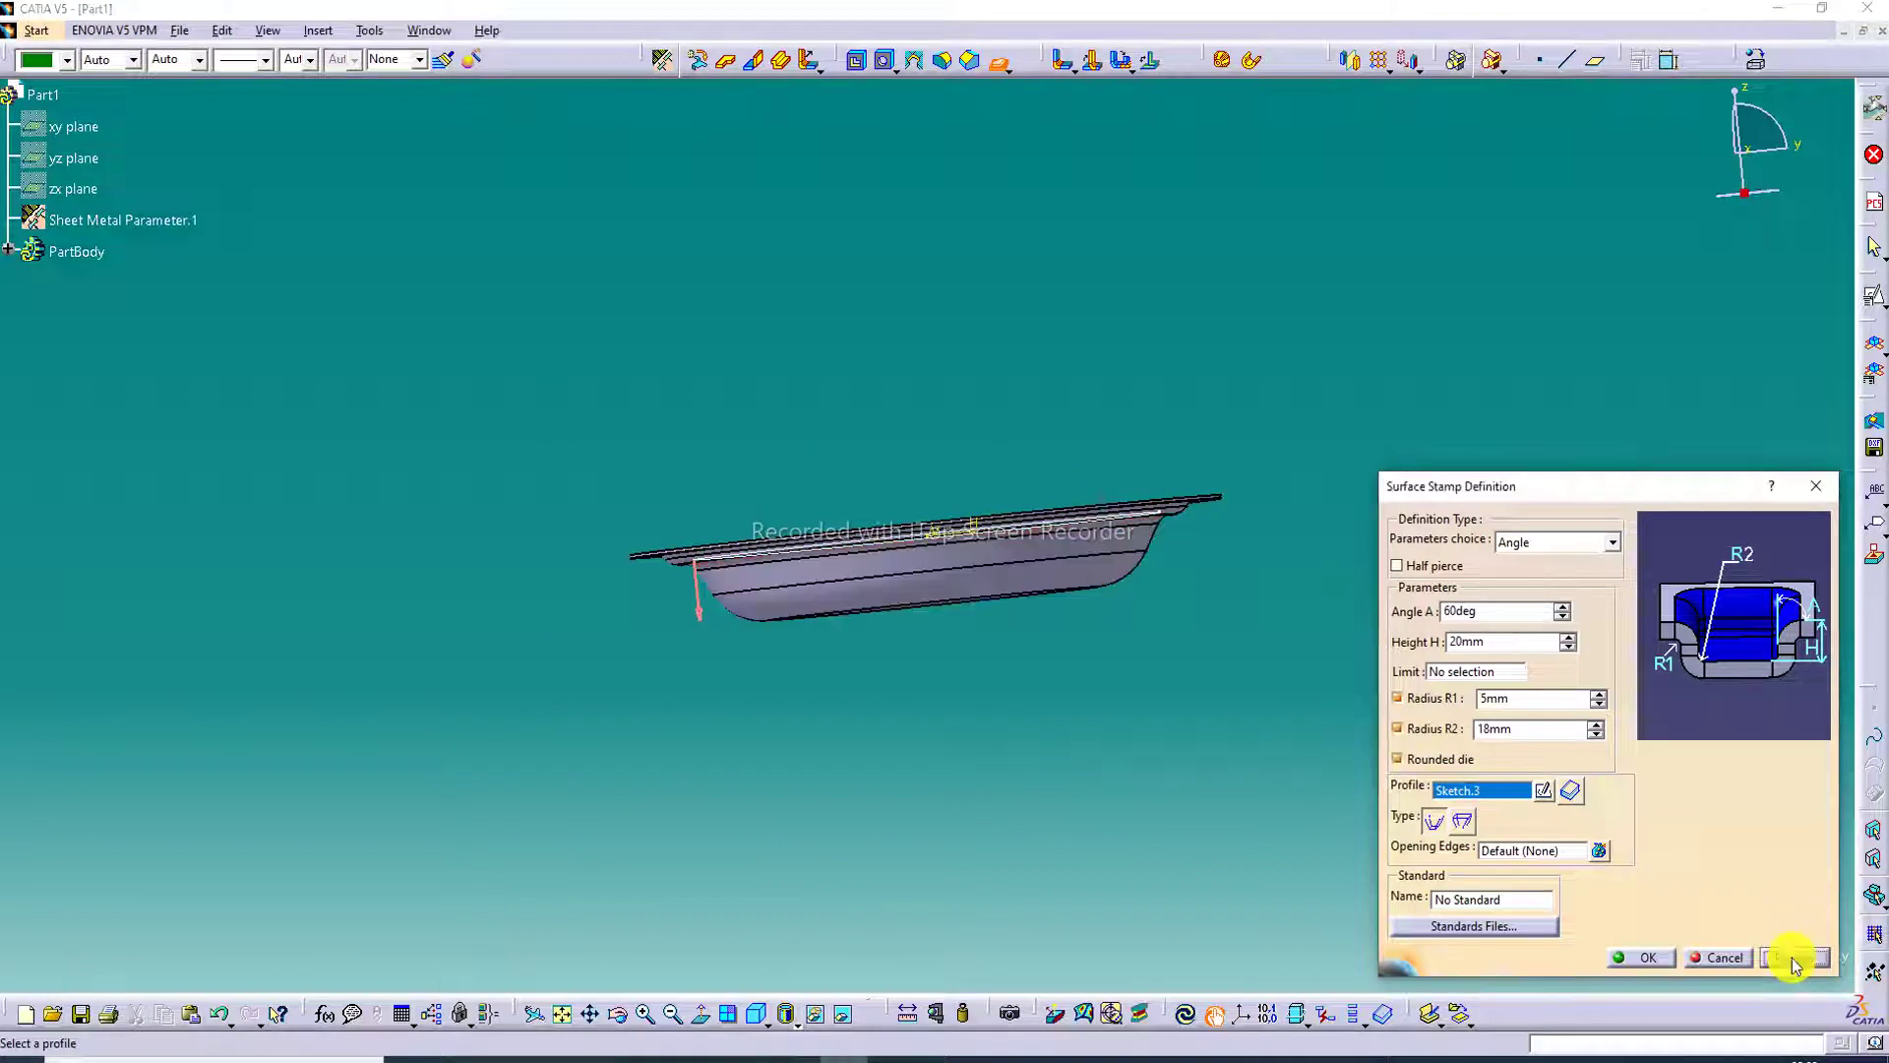
left_click(1626, 959)
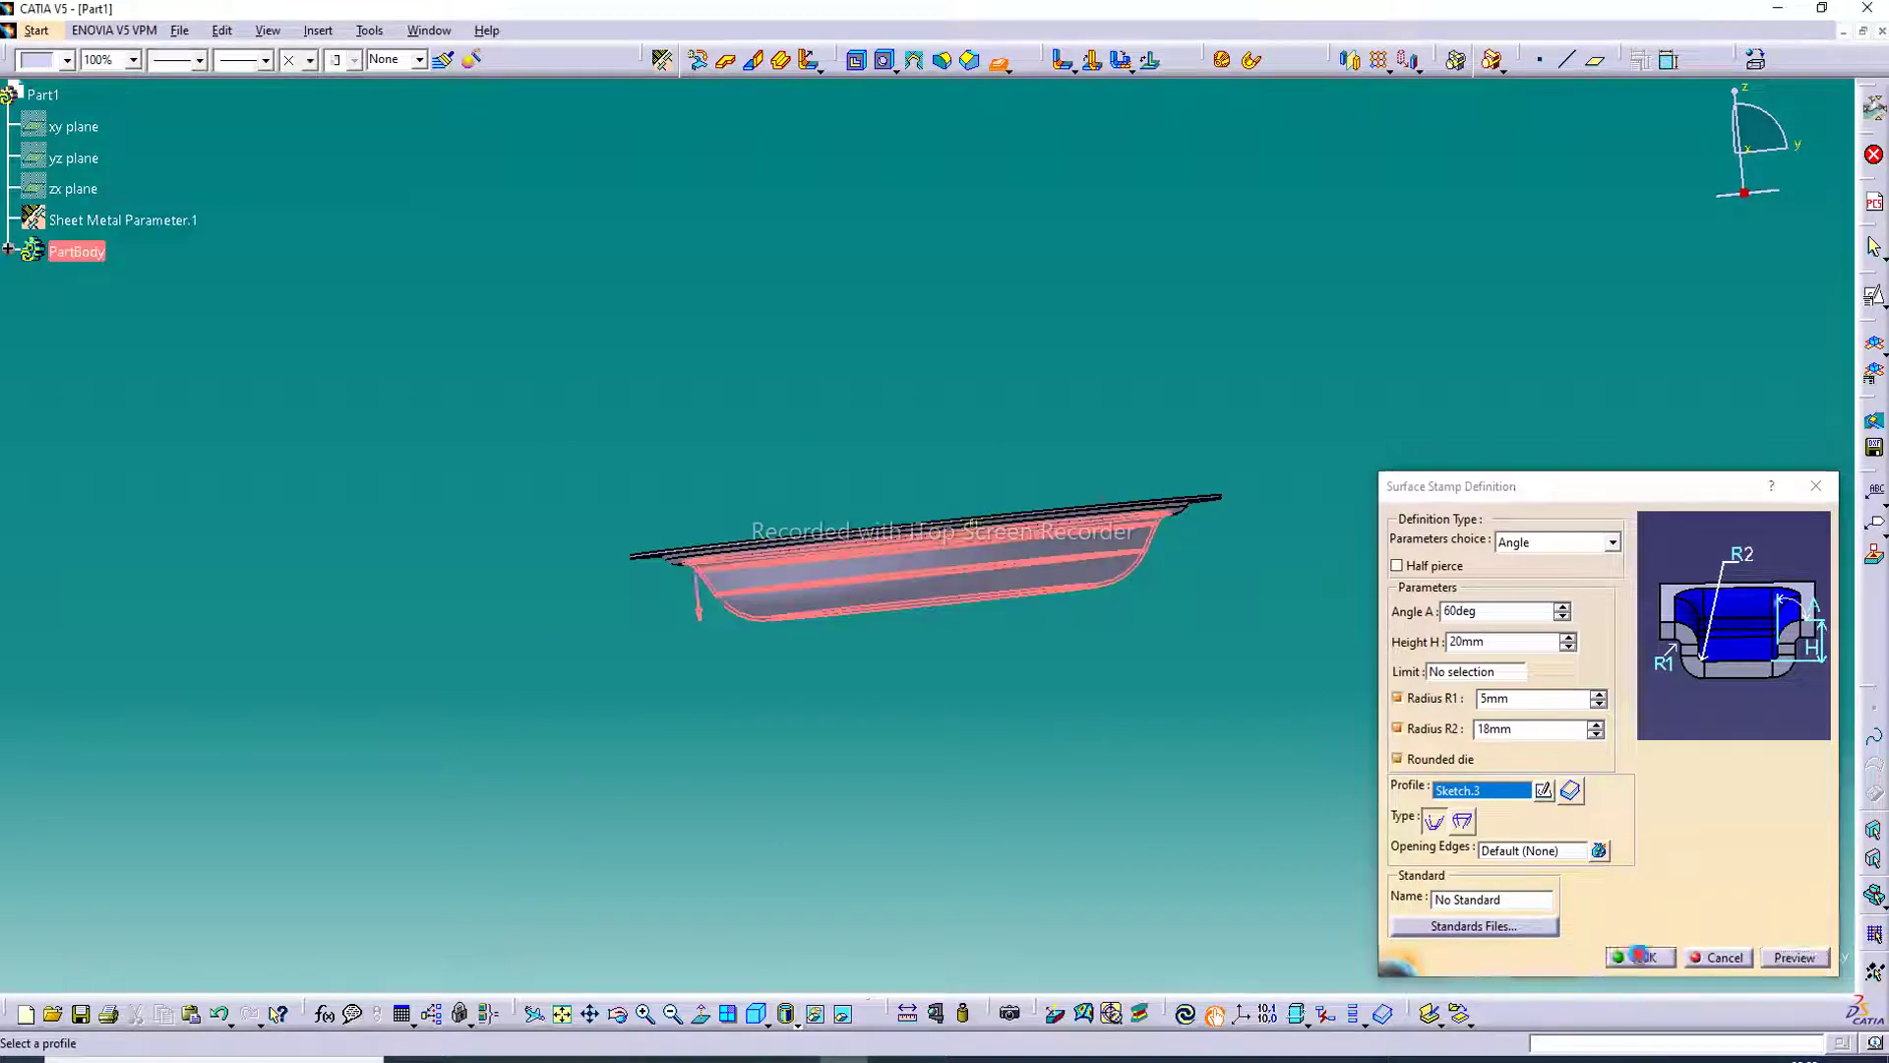
left_click(989, 325)
Step: Edit the deep central surface stamp, set its height to 18 mm, and apply the change
middle_click_drag(989, 325, 983, 633)
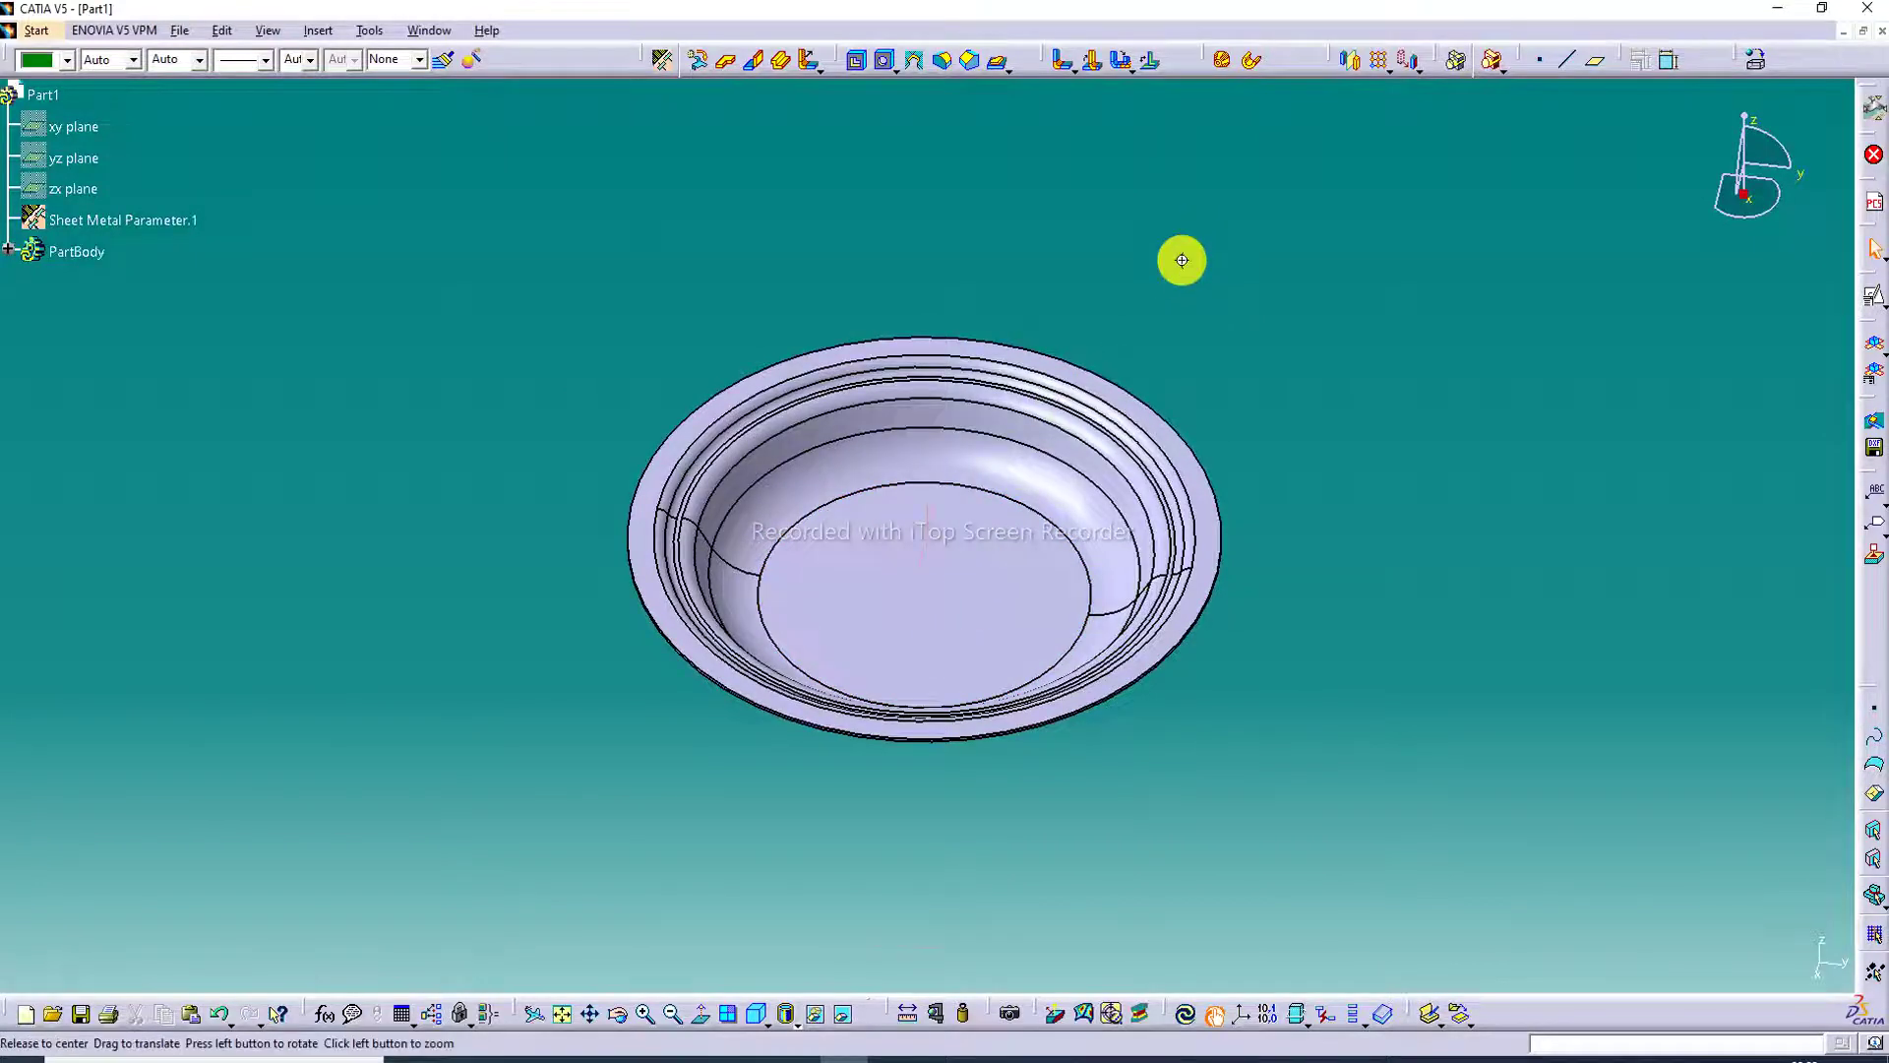
middle_click_drag(1181, 260, 1131, 370)
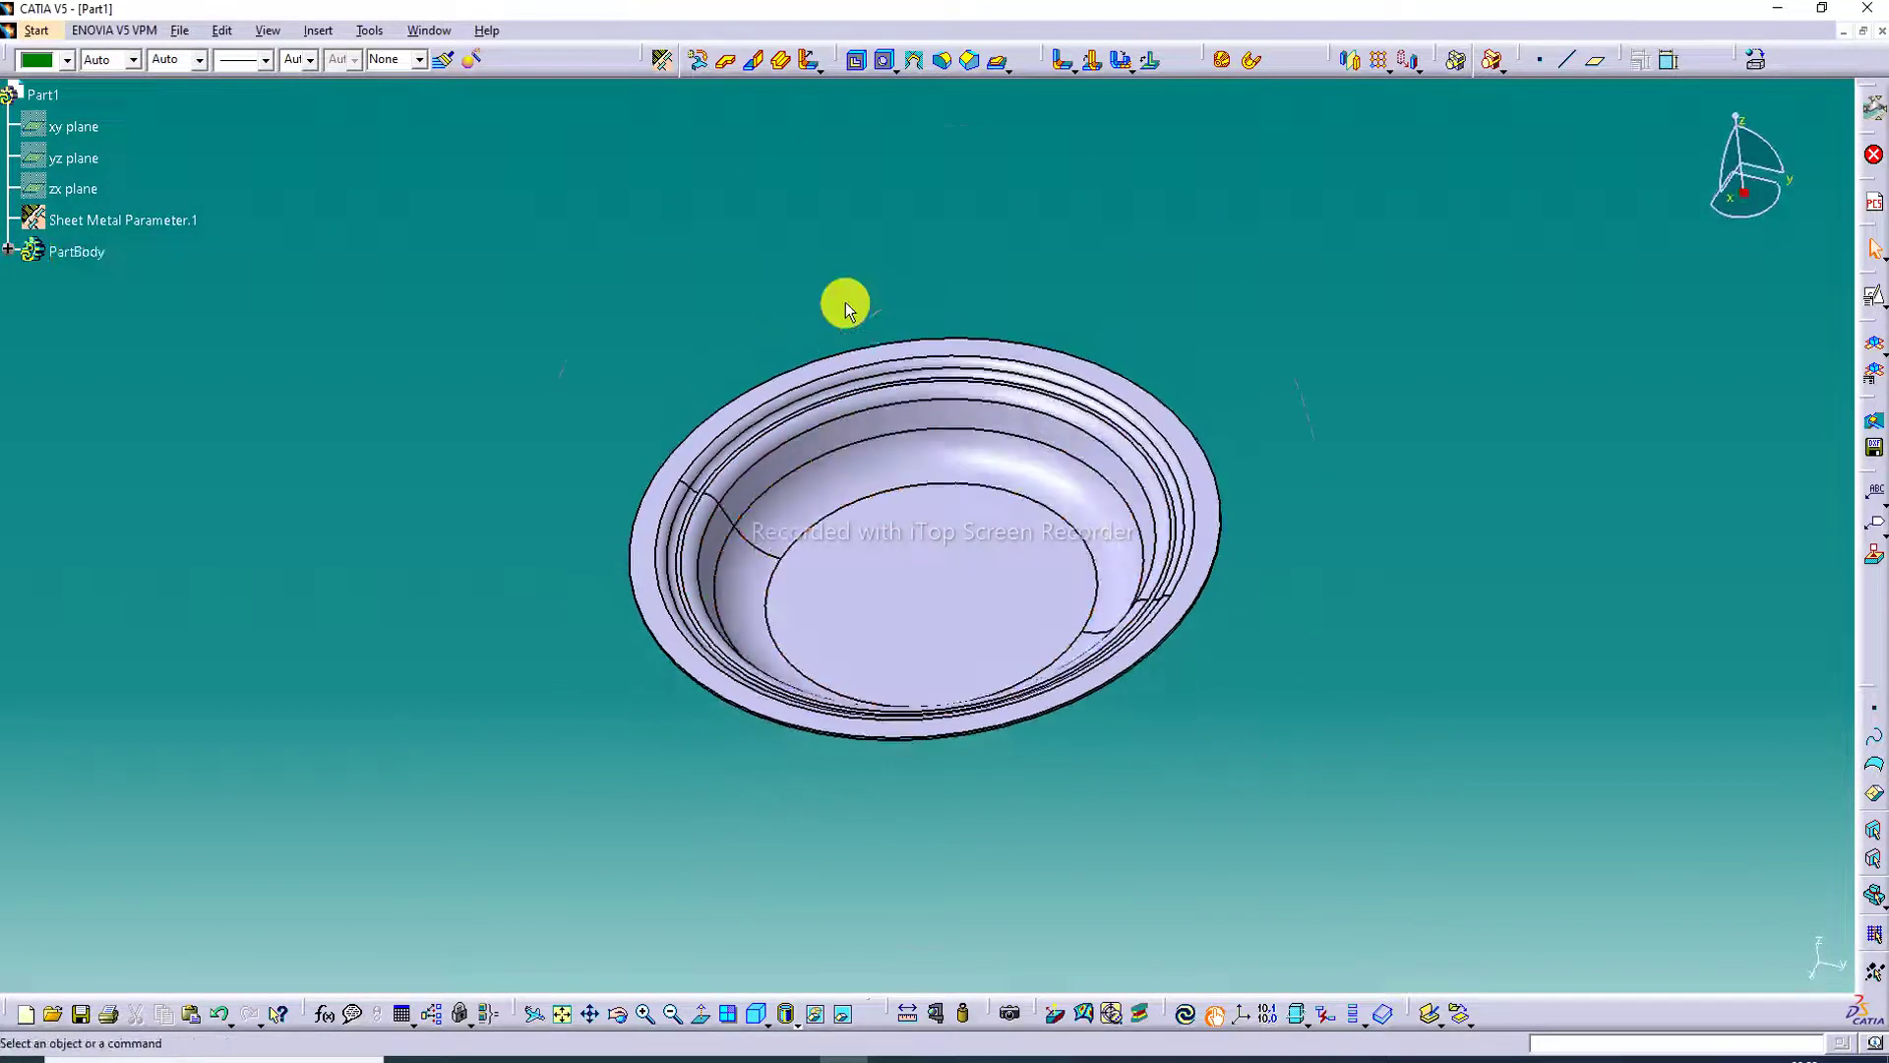
middle_click_drag(856, 445, 942, 240)
middle_click_drag(844, 462, 932, 286)
middle_click_drag(883, 454, 945, 561)
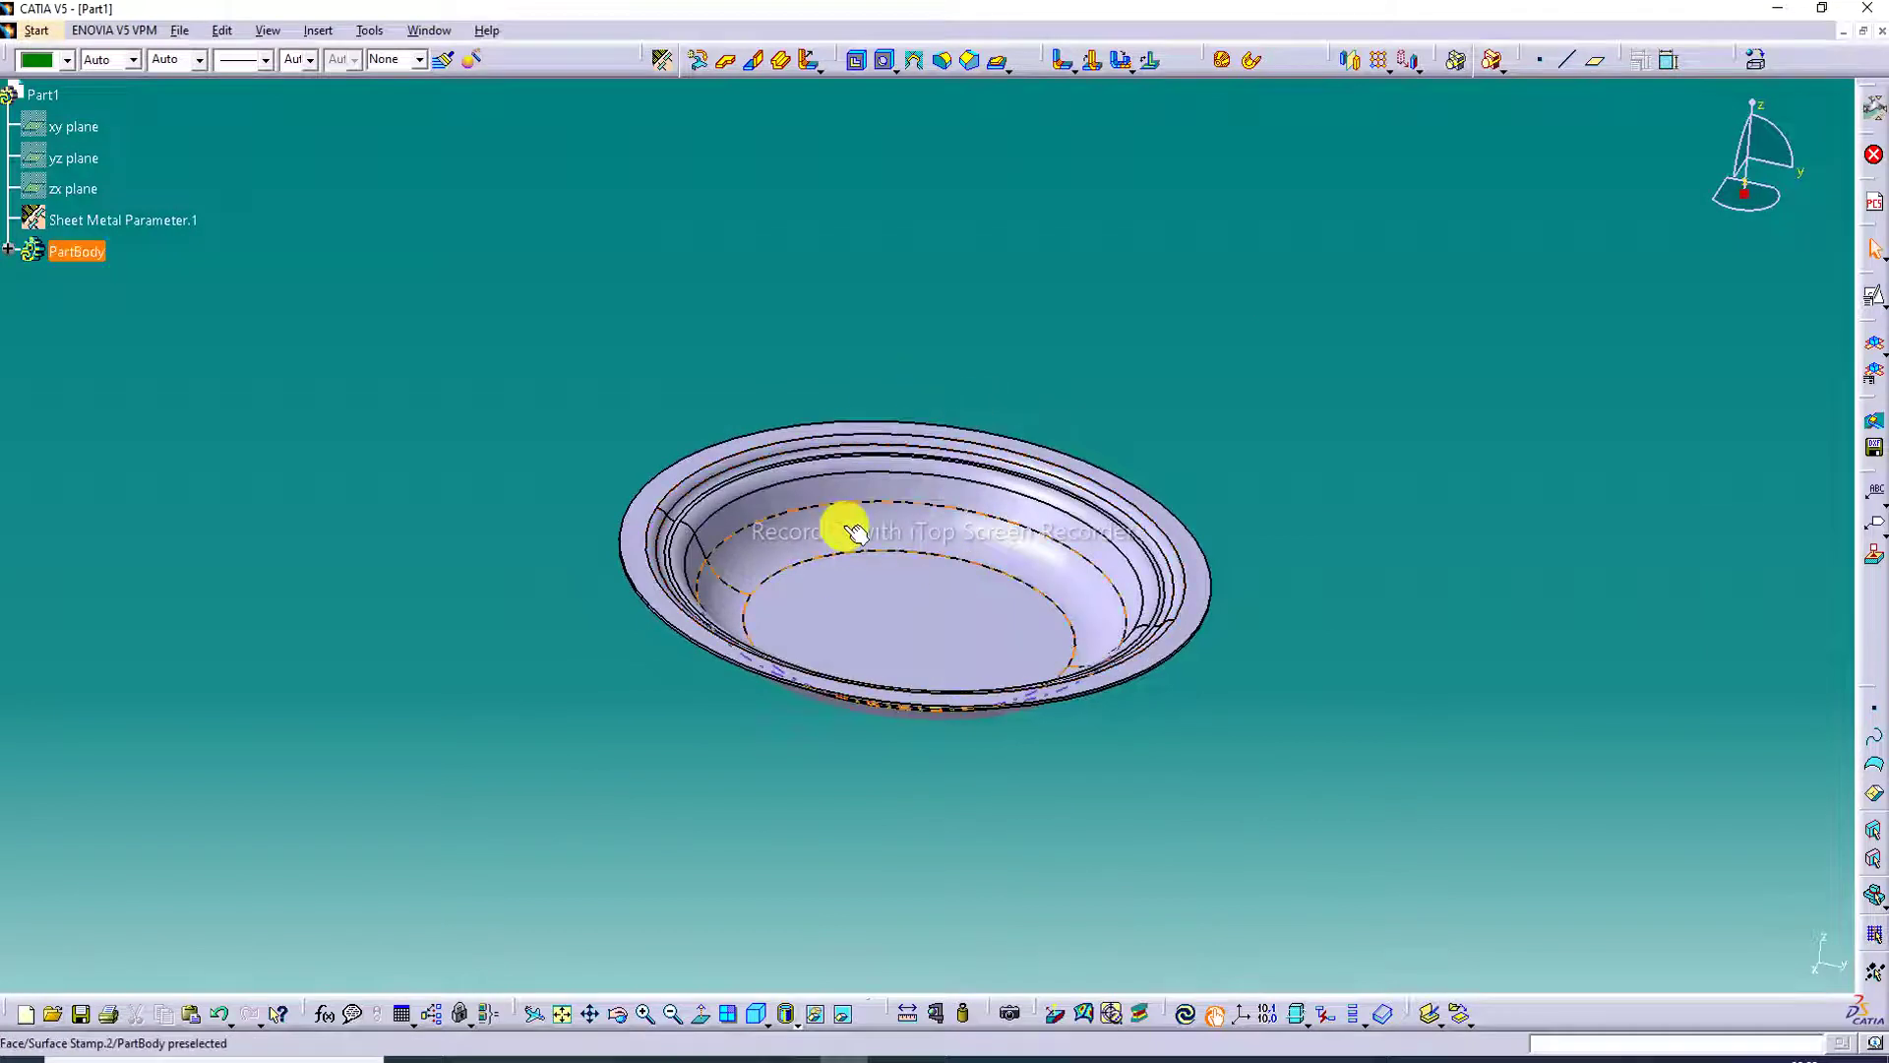
double_click(861, 554)
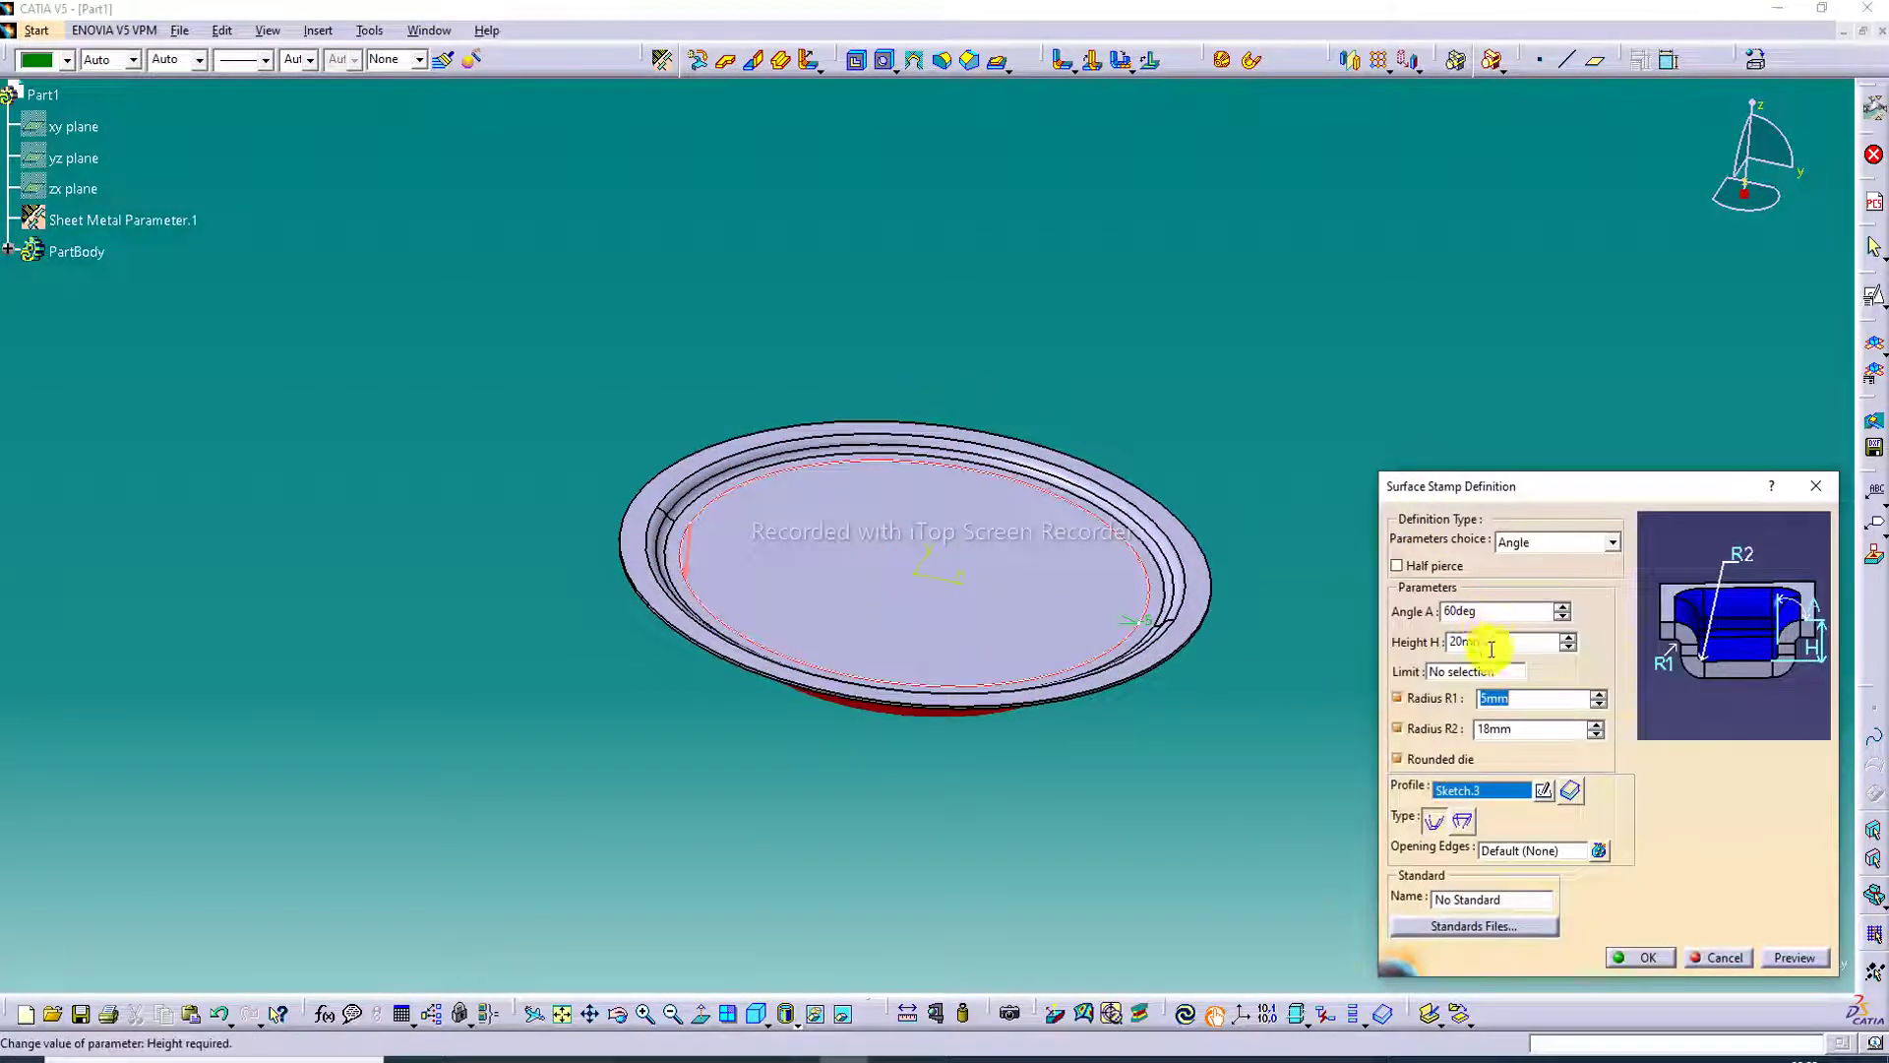
left_click(1492, 694)
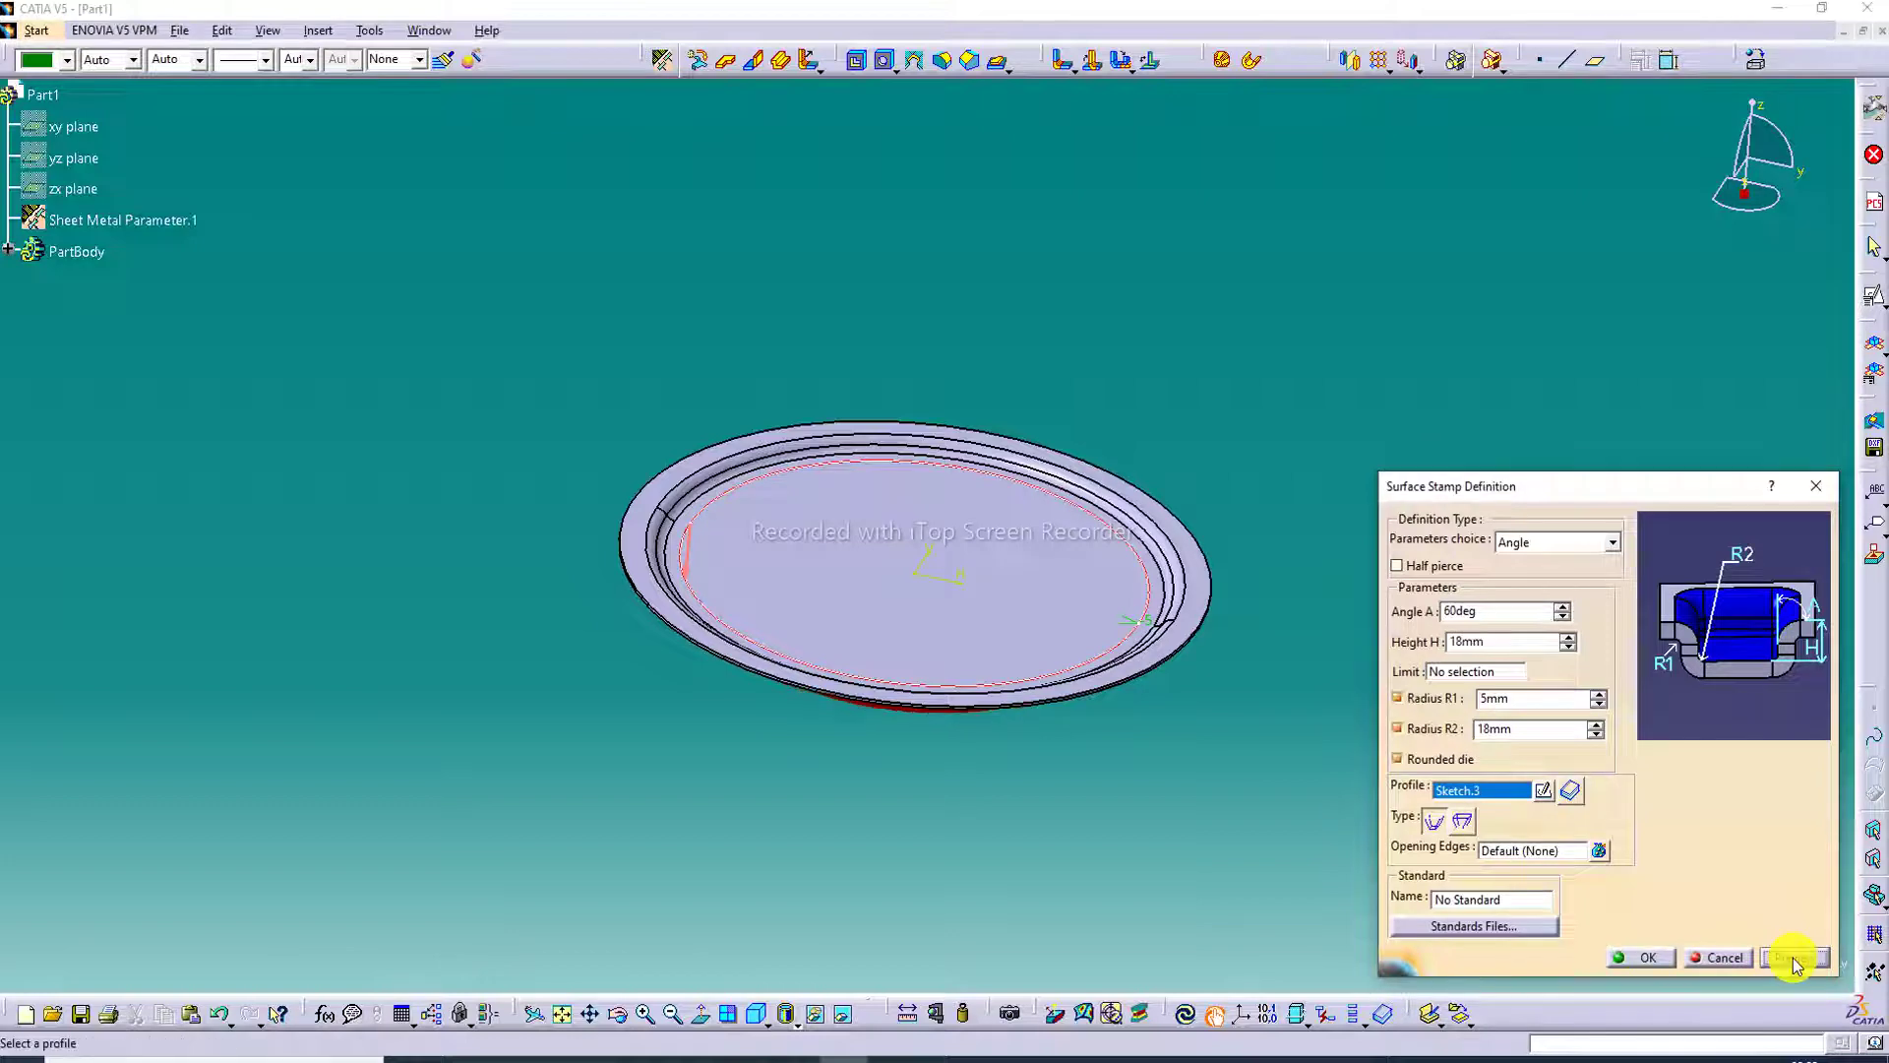
left_click(1670, 956)
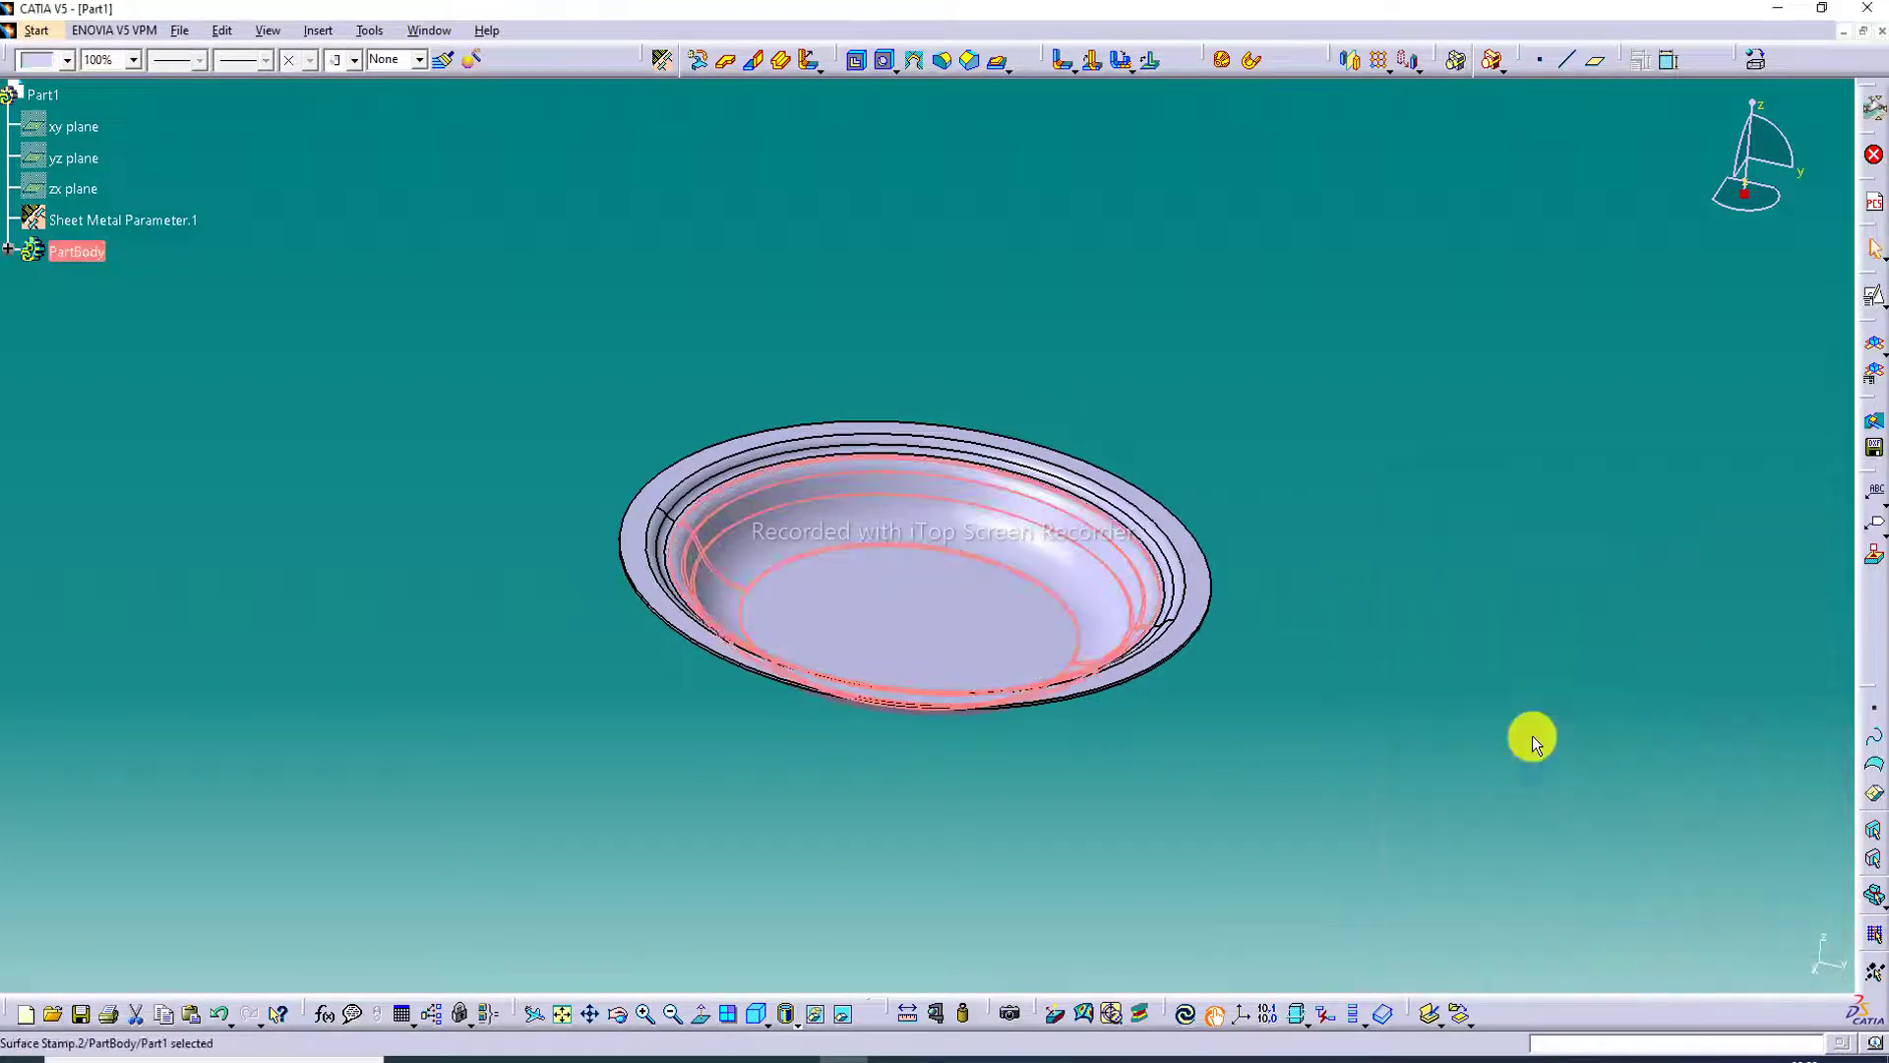
Step: Reopen the central surface stamp's definition, set its height to 20 mm, preview it, and apply the change
middle_click_drag(952, 485, 983, 455)
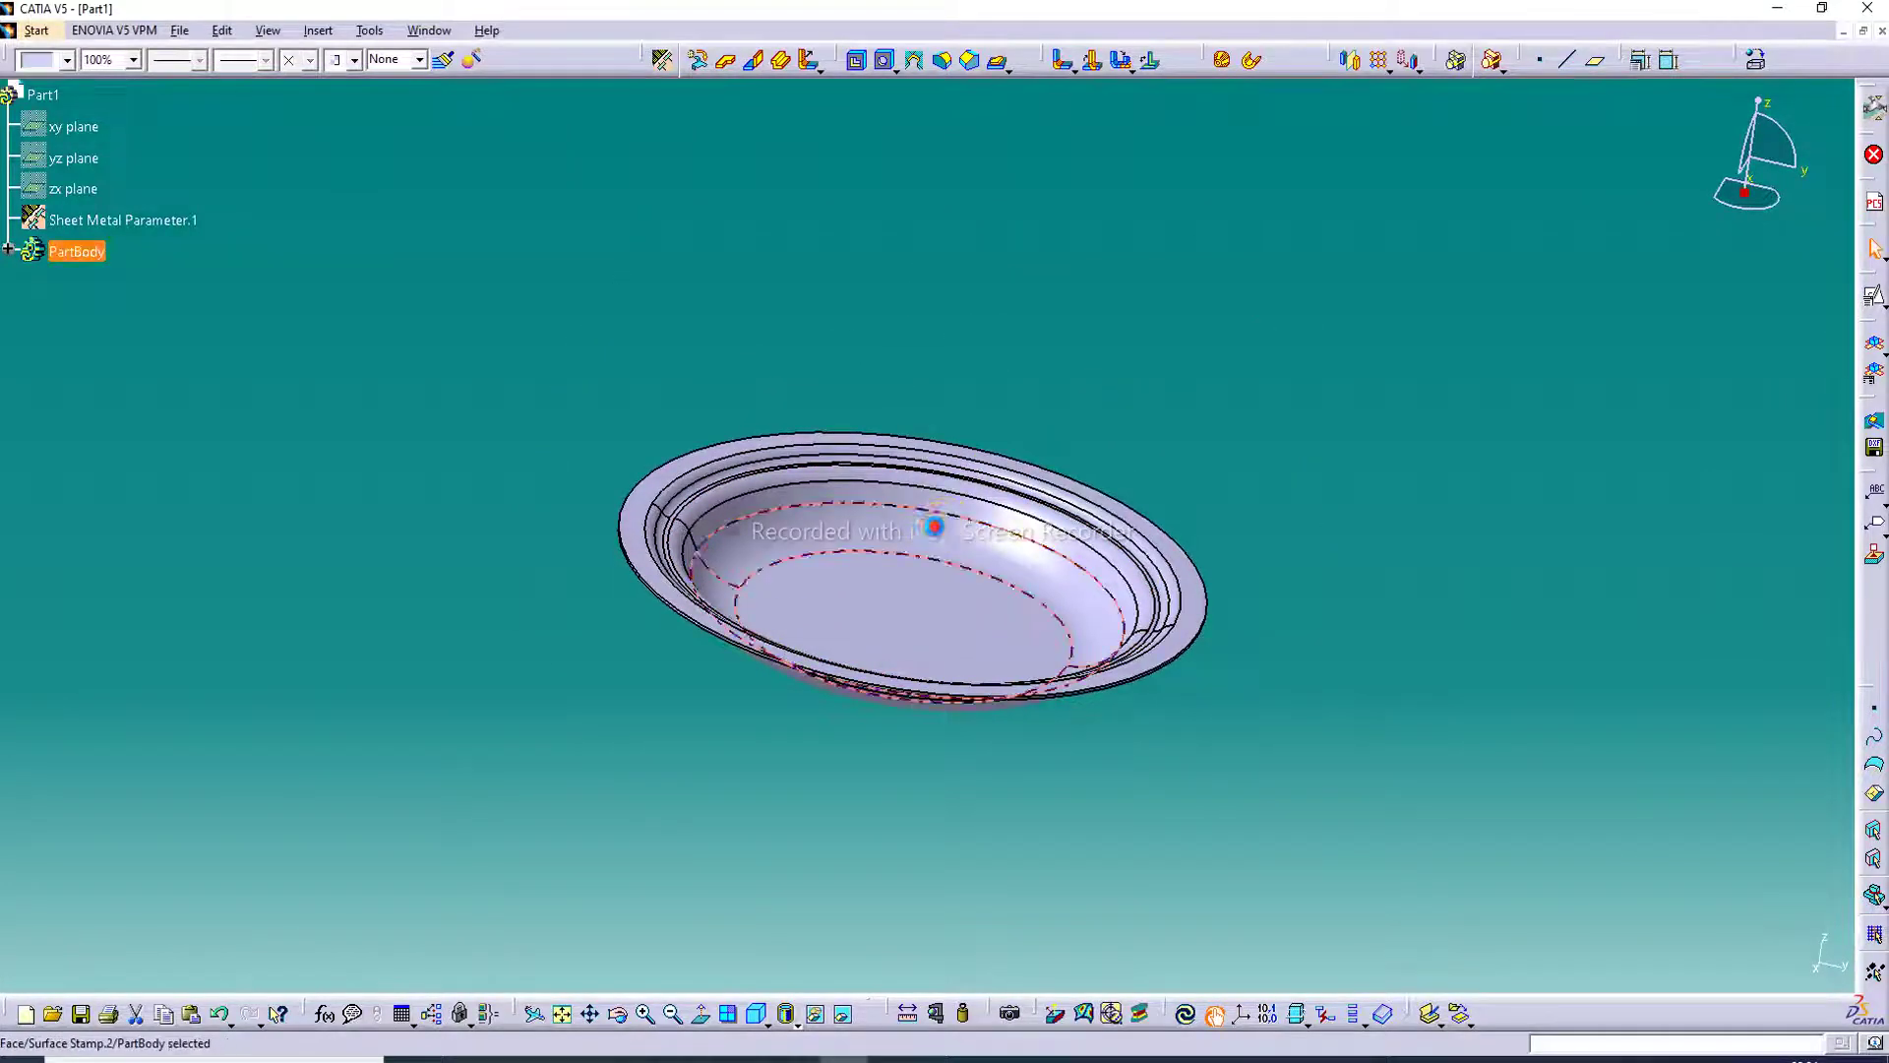
double_click(989, 553)
left_click_drag(1487, 642, 1421, 651)
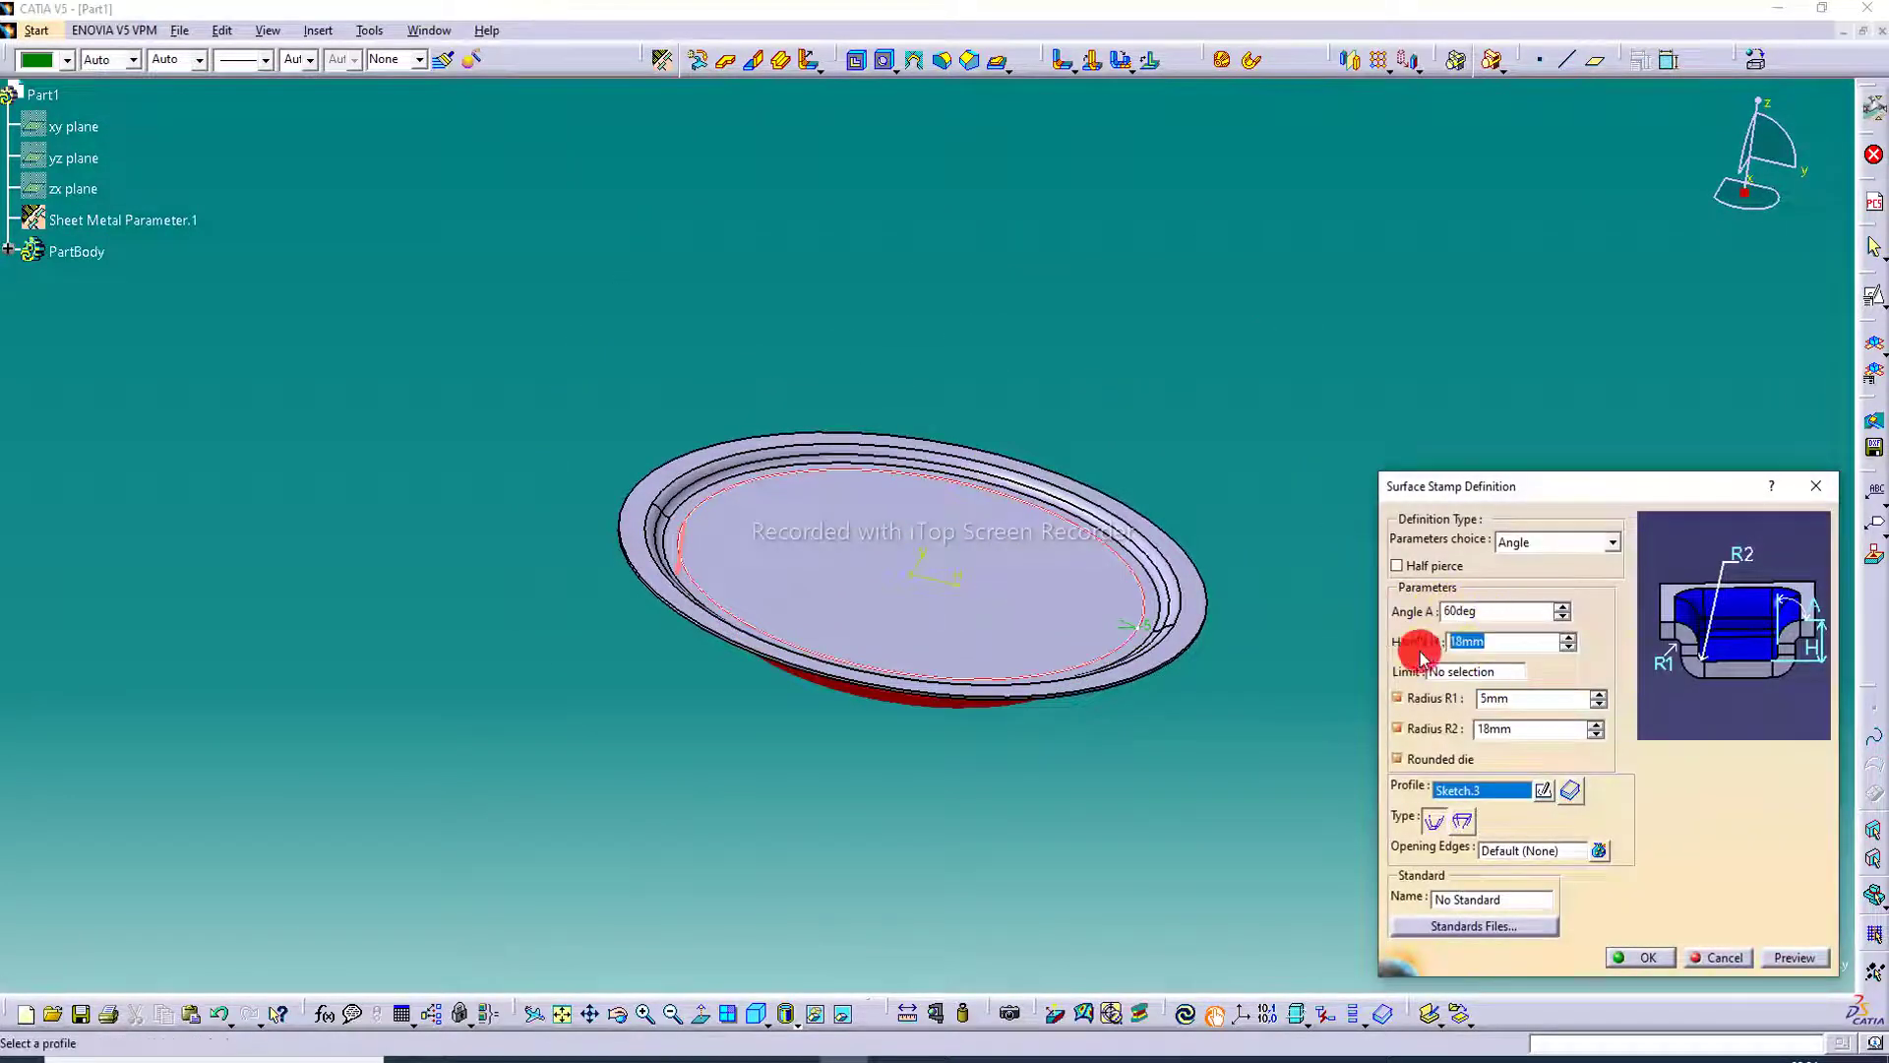
left_click(1420, 655)
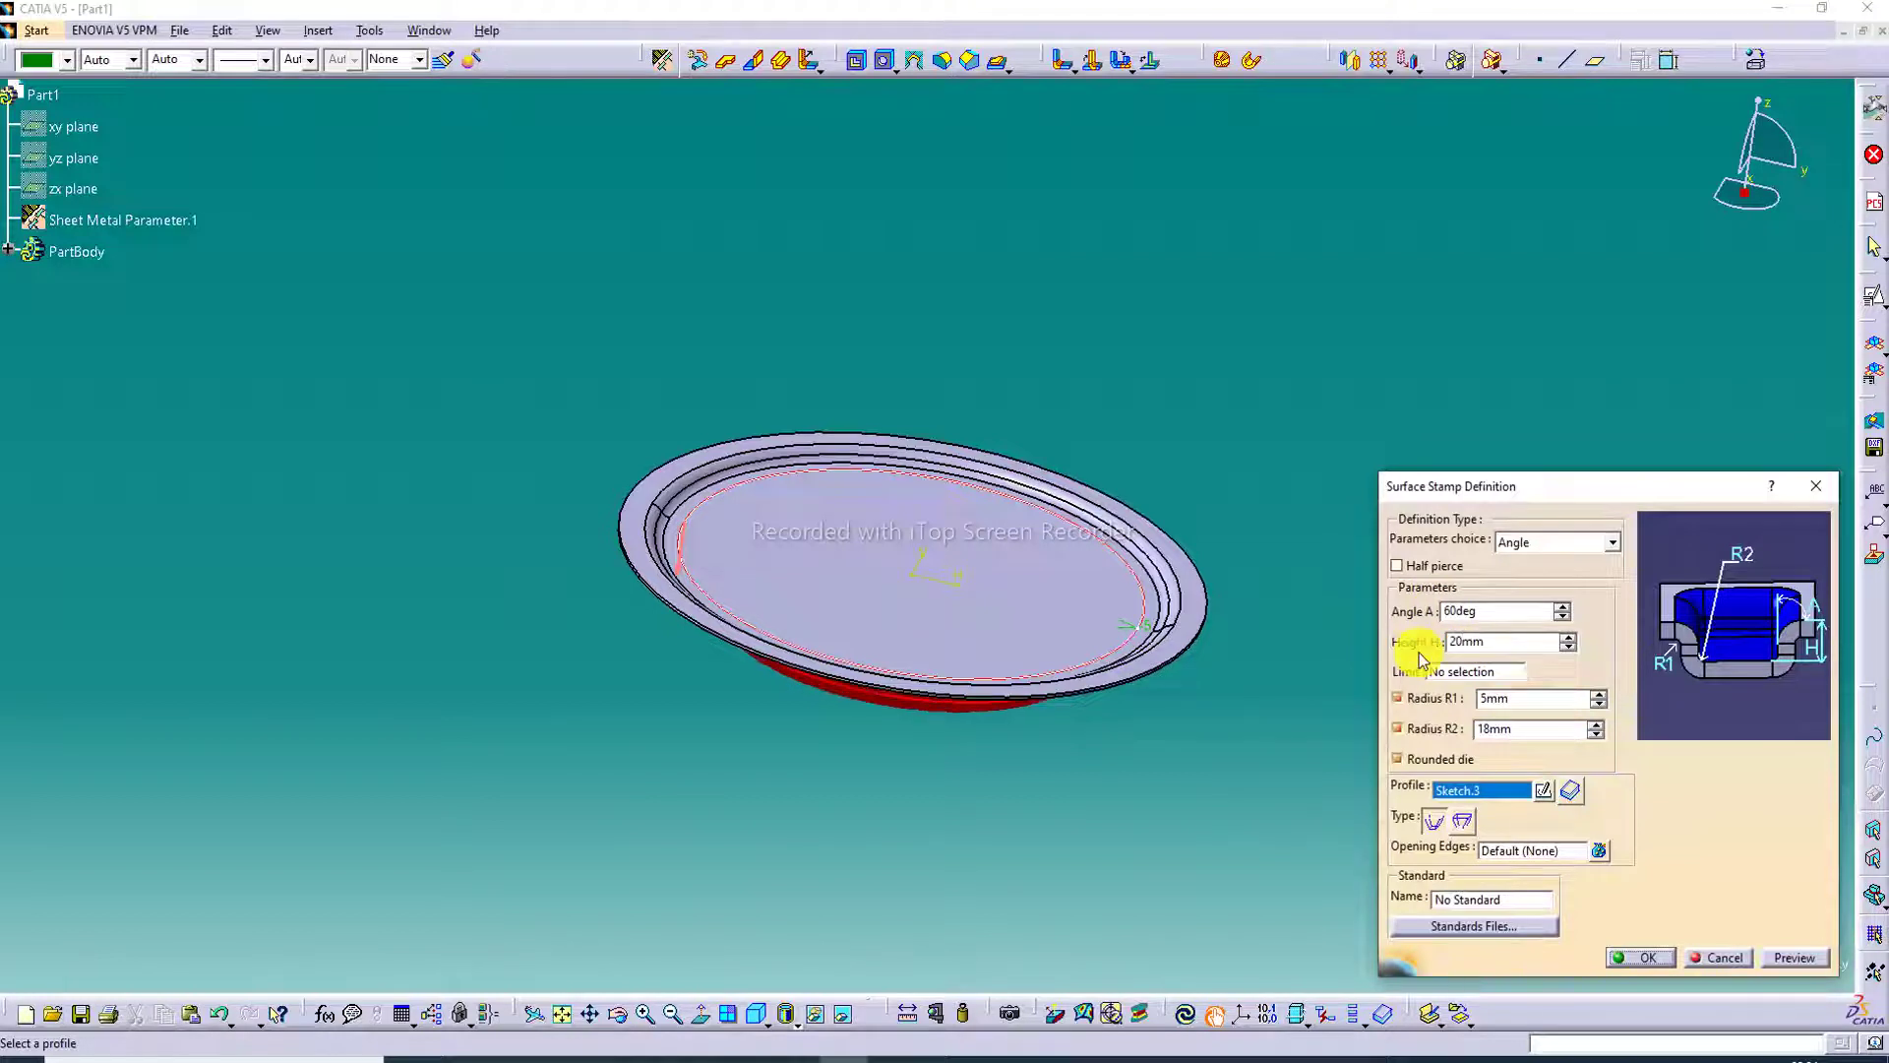
left_click(1794, 957)
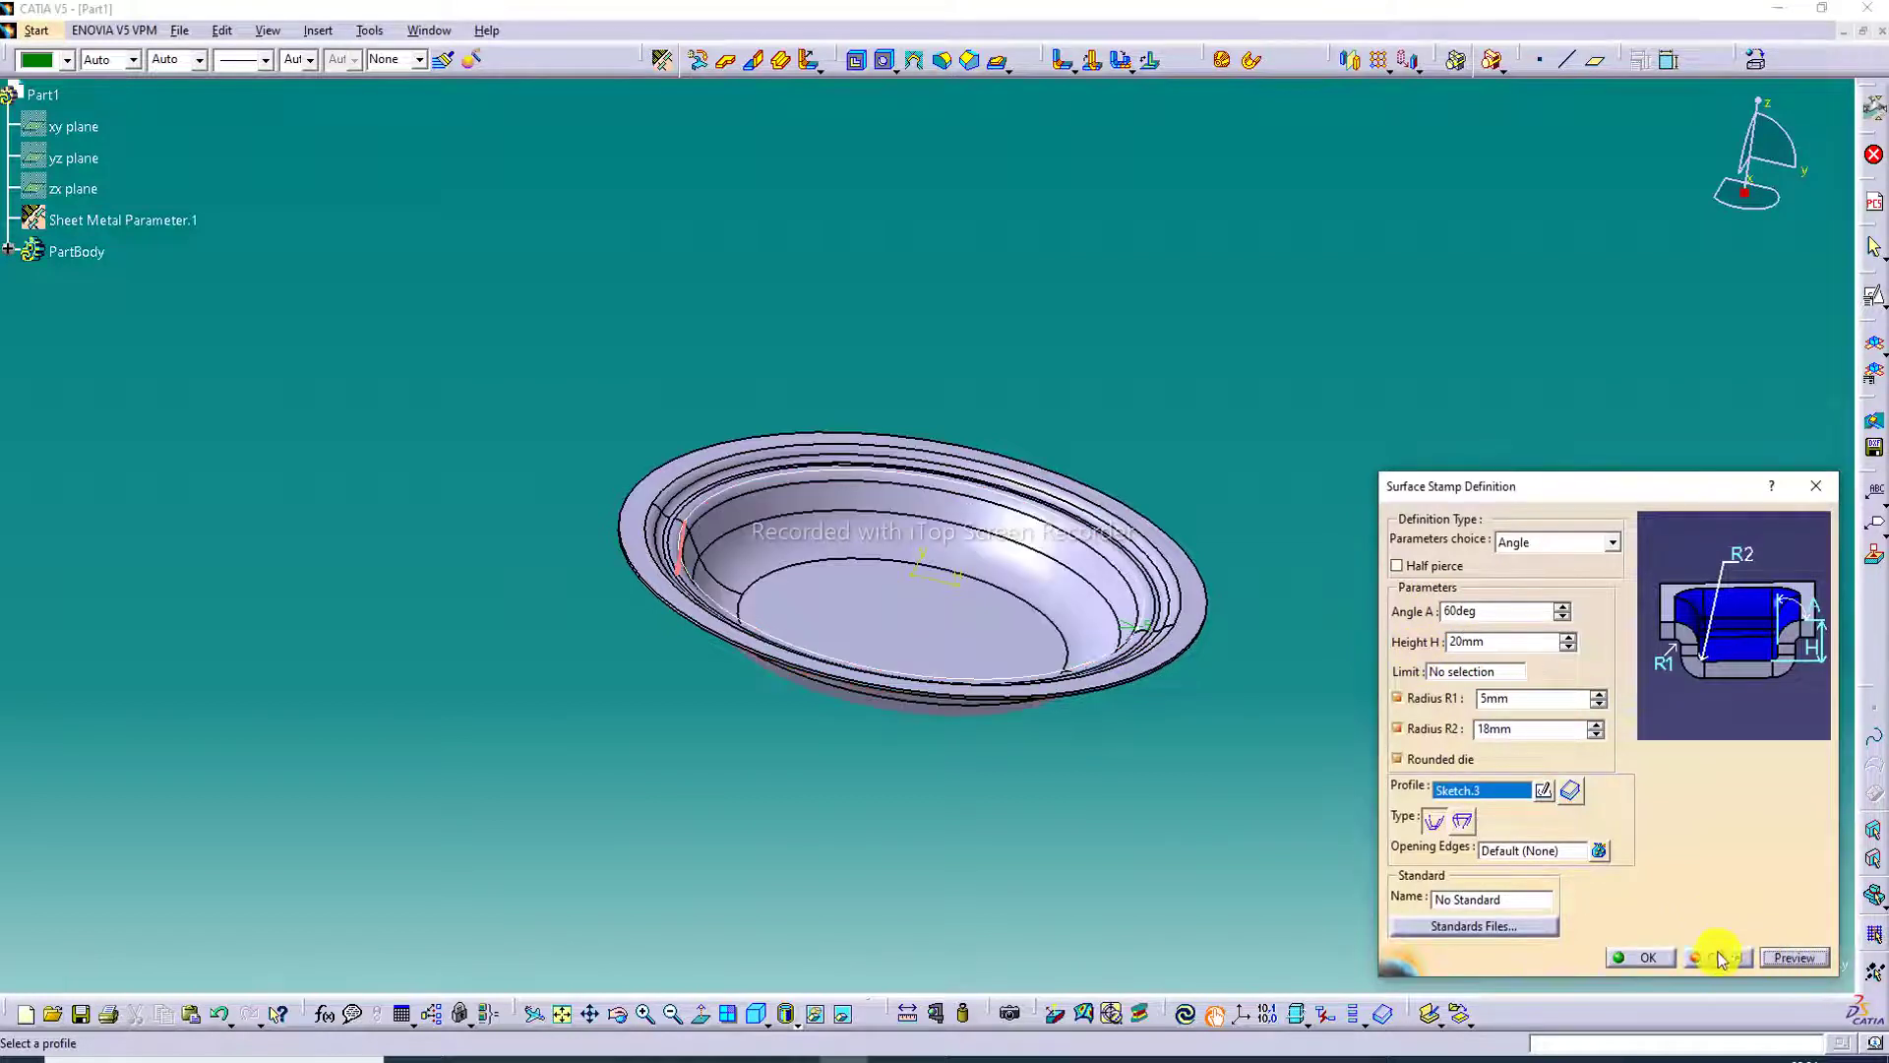
left_click(1651, 959)
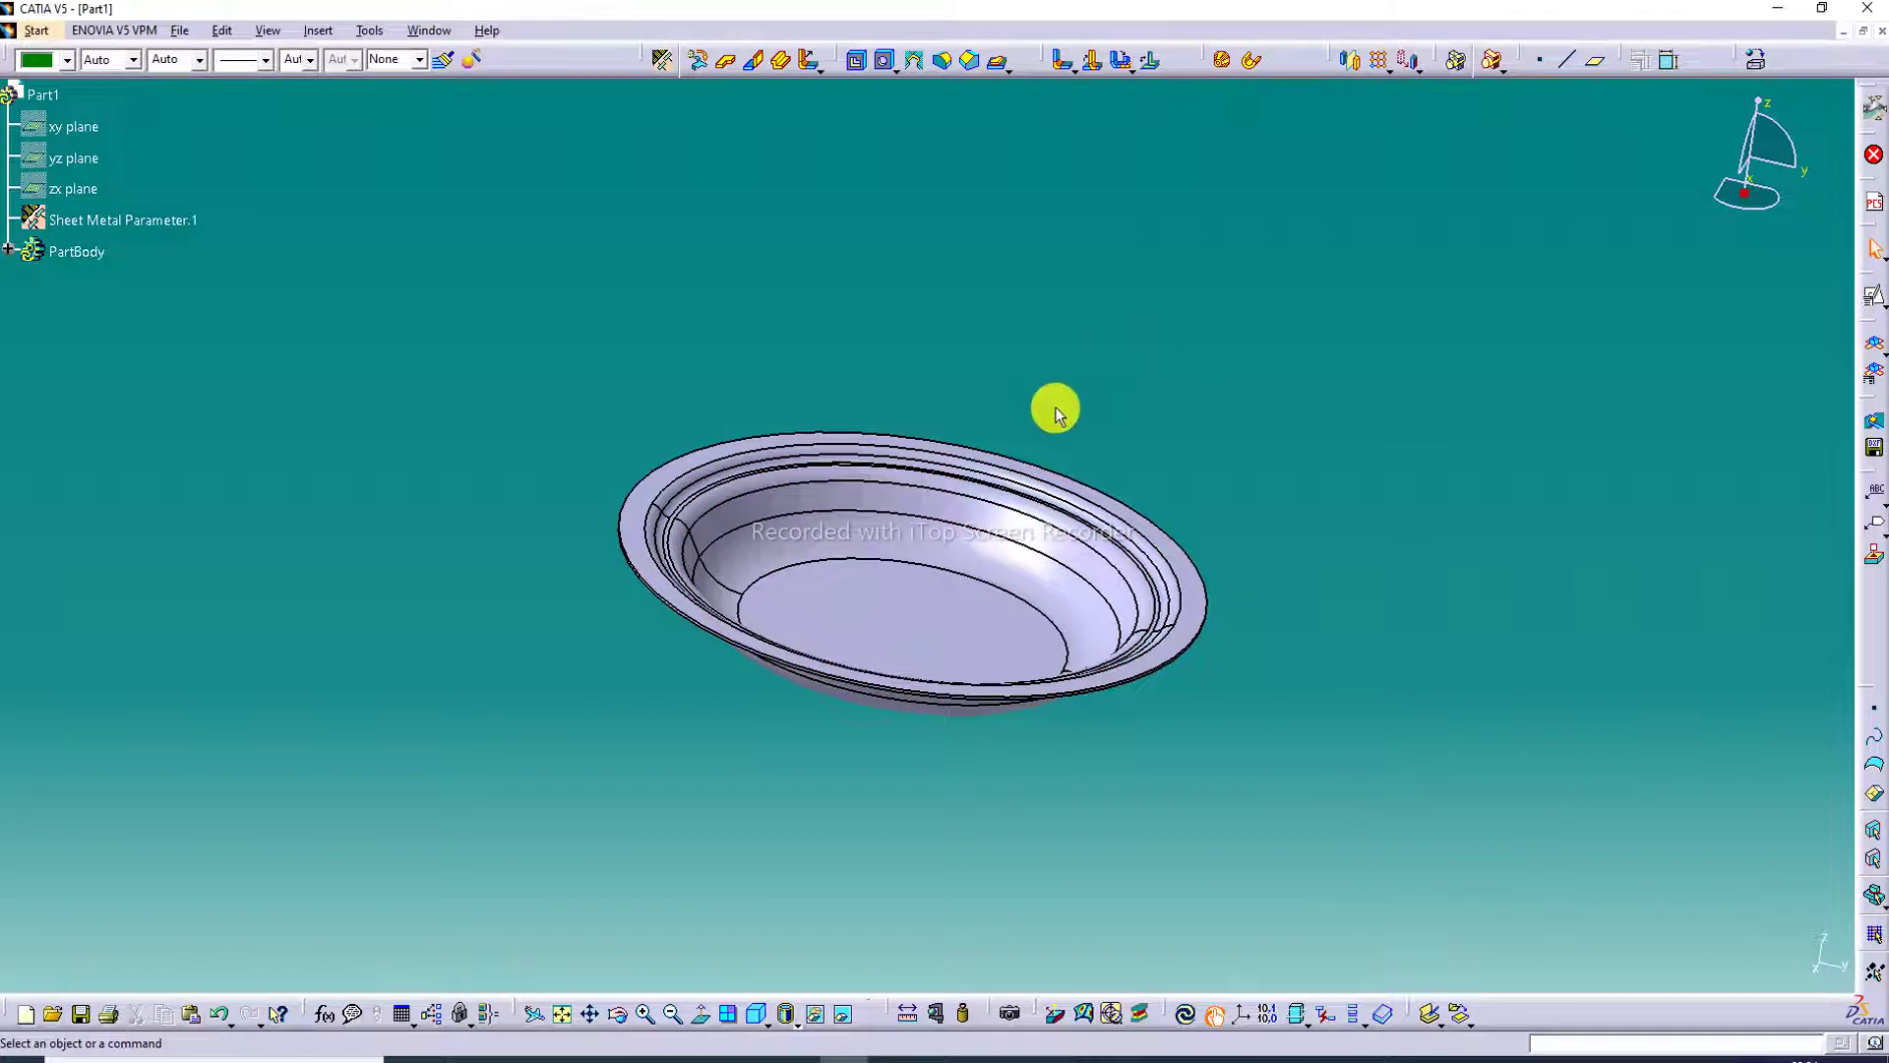
Step: Switch the view display mode to shading with edges but without smooth edges
middle_click_drag(973, 448, 844, 430)
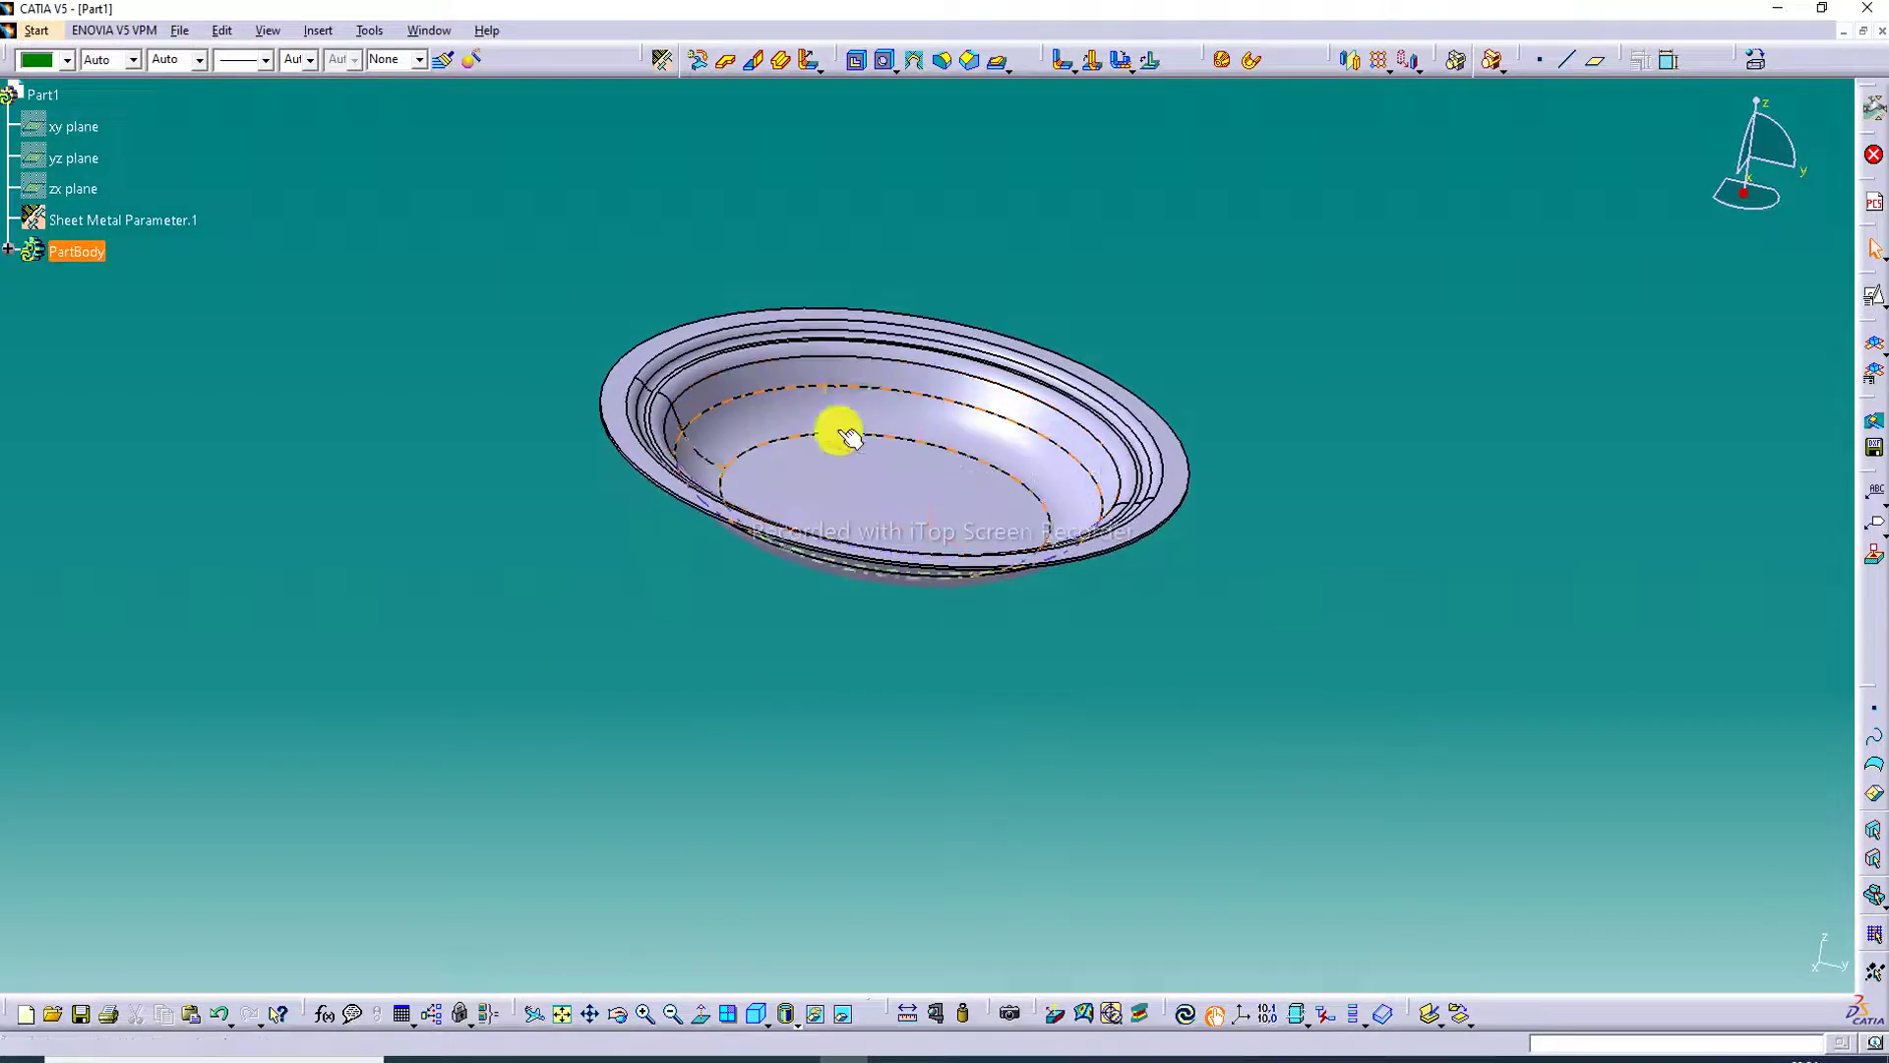
left_click(795, 1025)
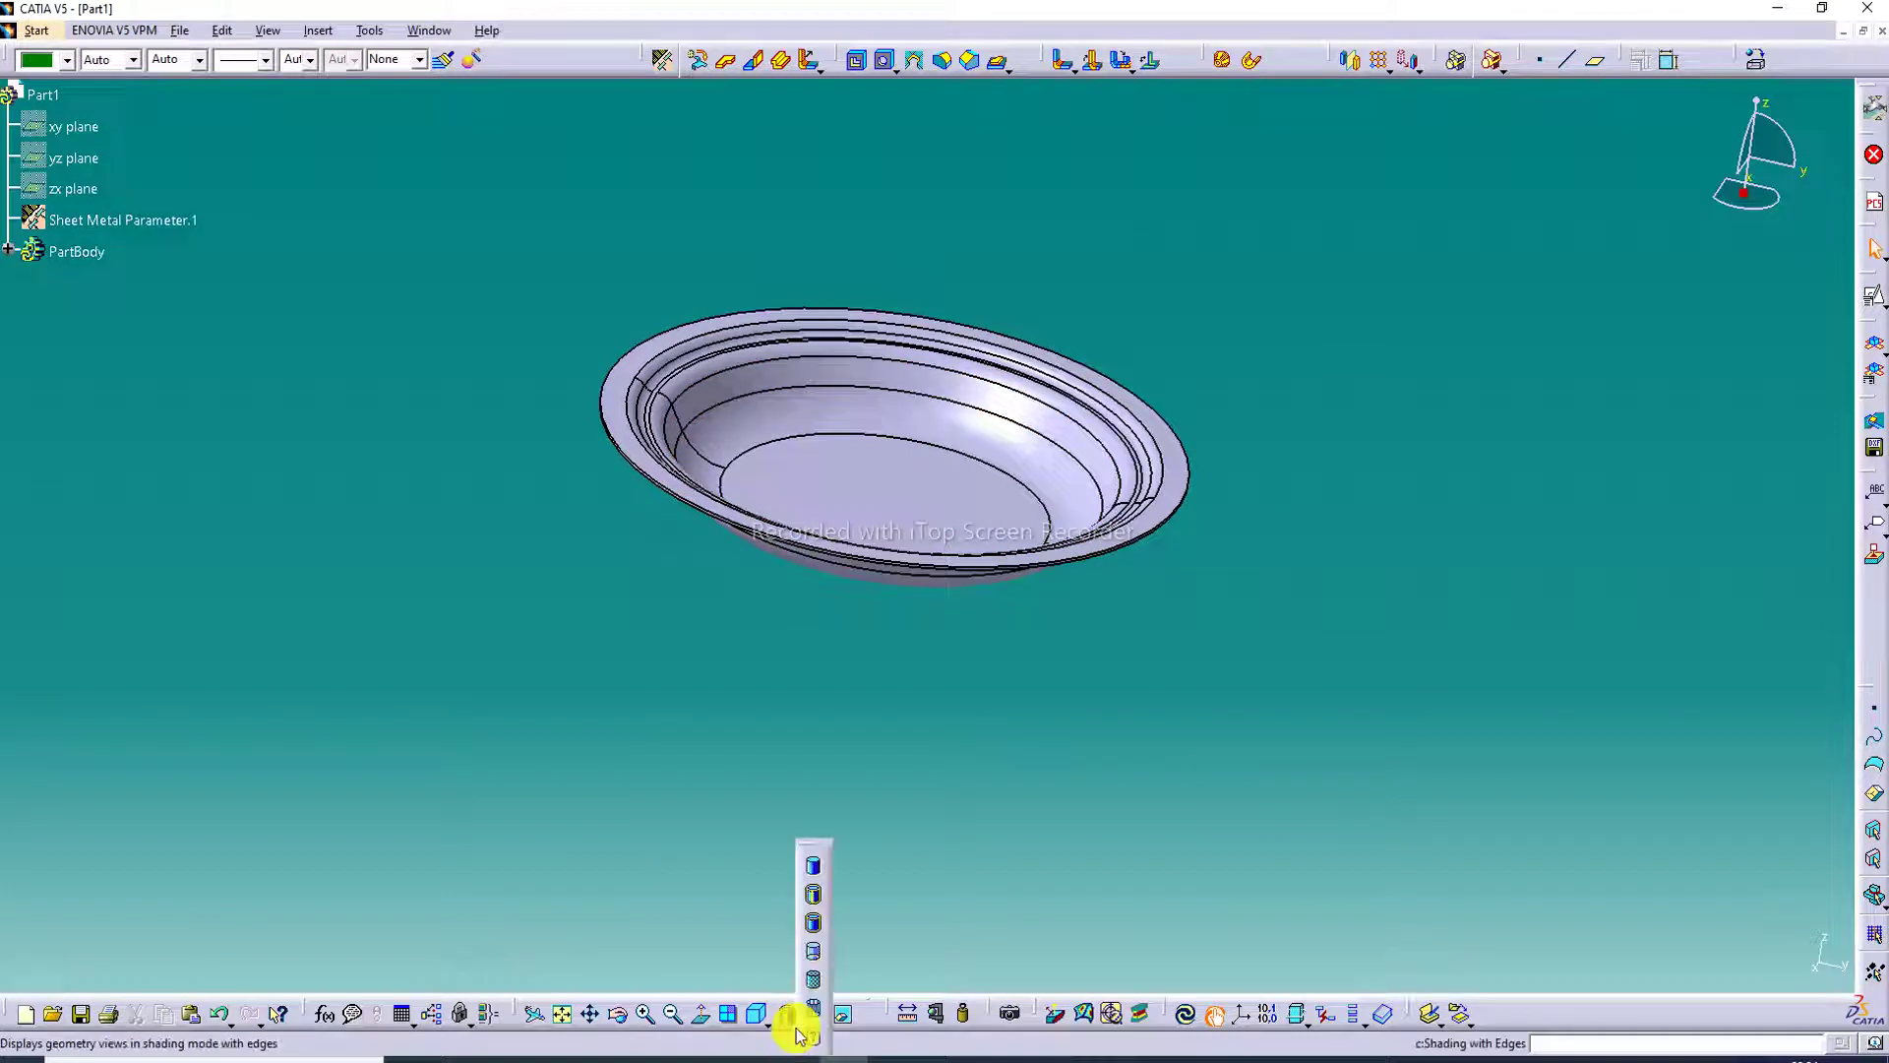
left_click(814, 900)
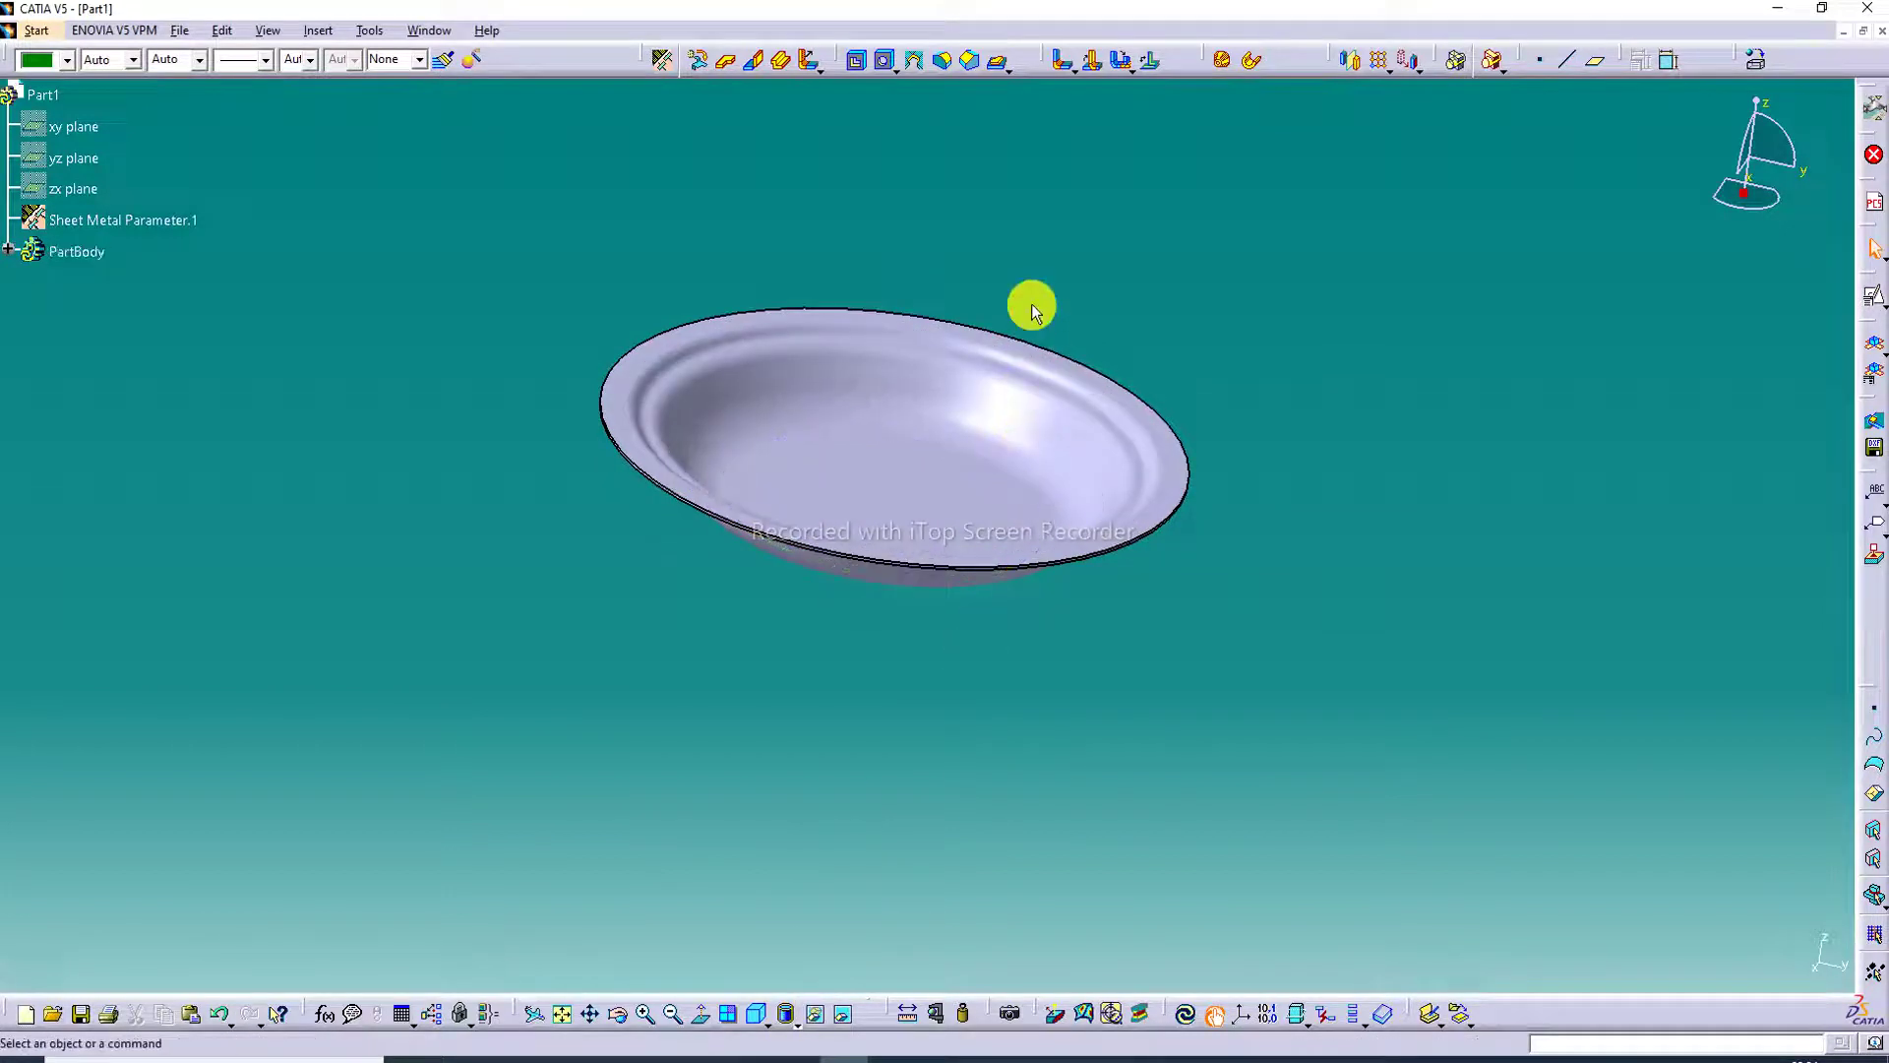
Step: Create a tear drop along the outer edge of the plate's rim with a length of 1 mm and a radius of 1 mm
middle_click(791, 494)
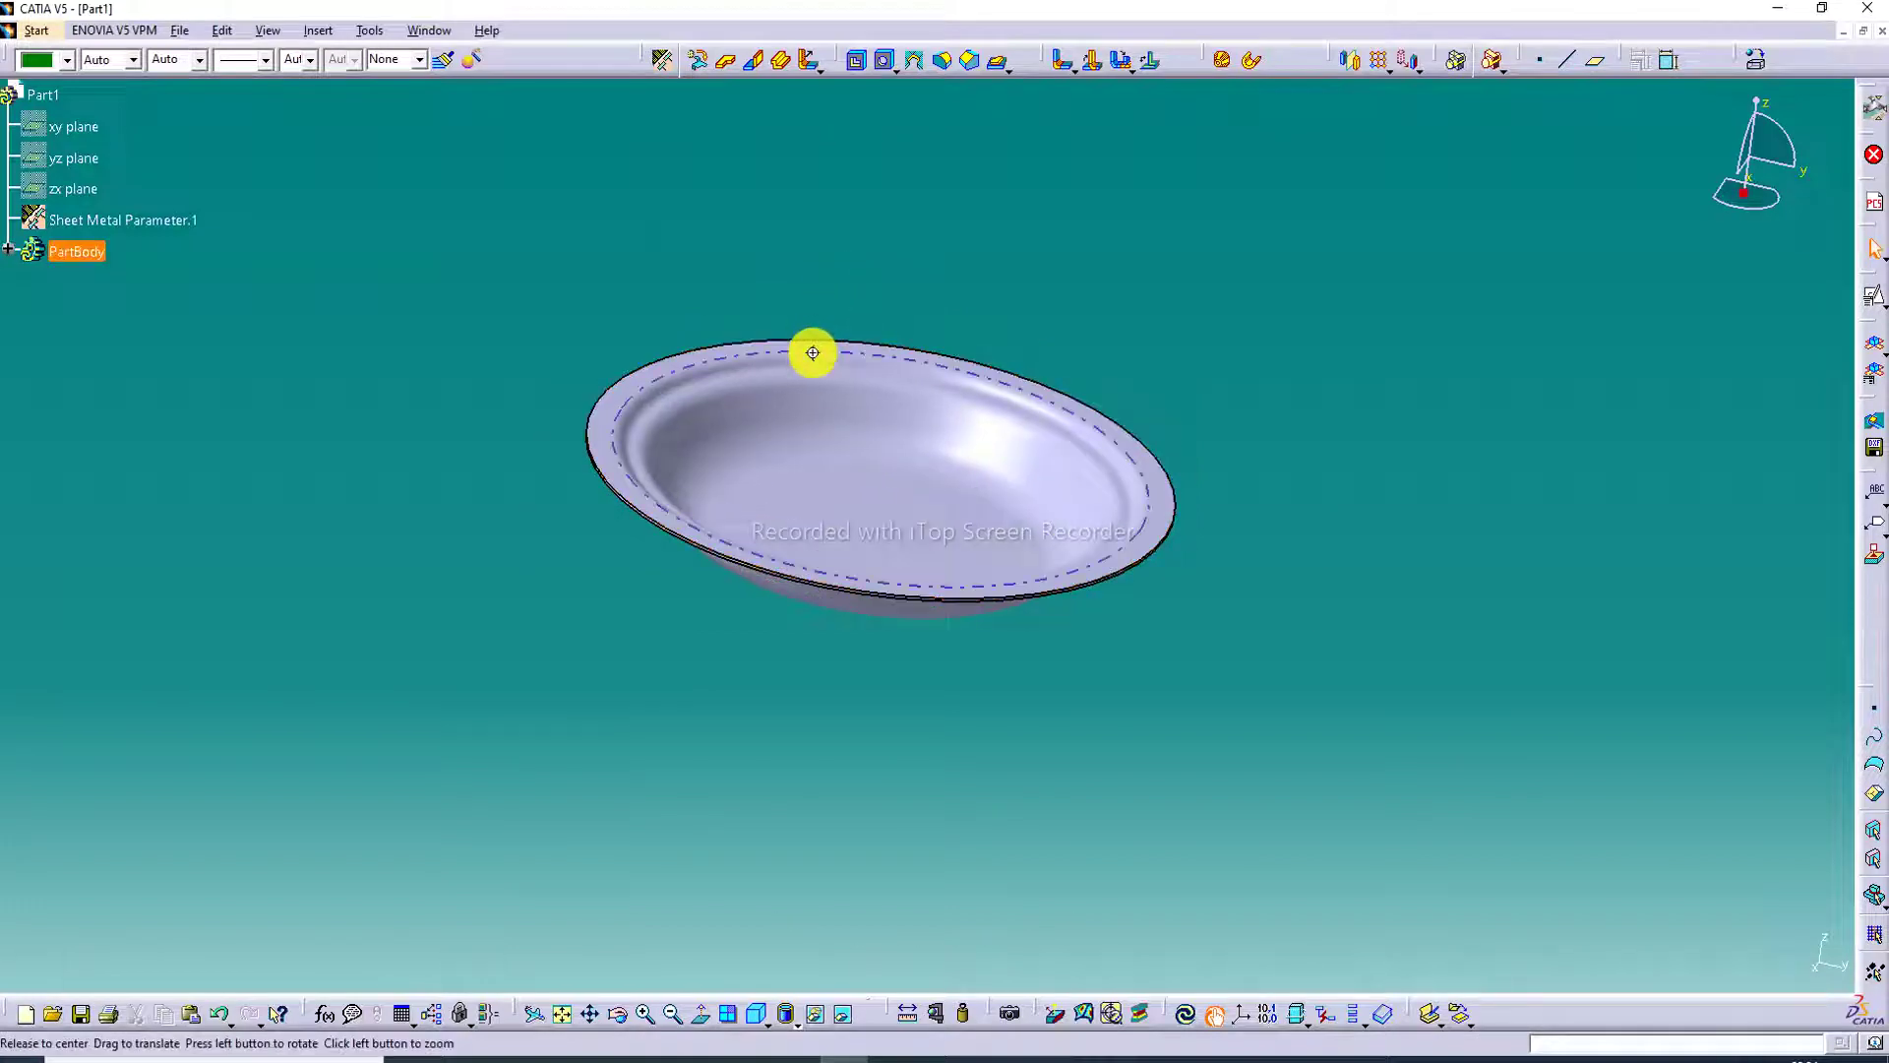
mouse_move(813, 353)
middle_mouse_down()
mouse_move(856, 127)
mouse_move(824, 353)
mouse_move(785, 226)
mouse_move(813, 328)
middle_mouse_up()
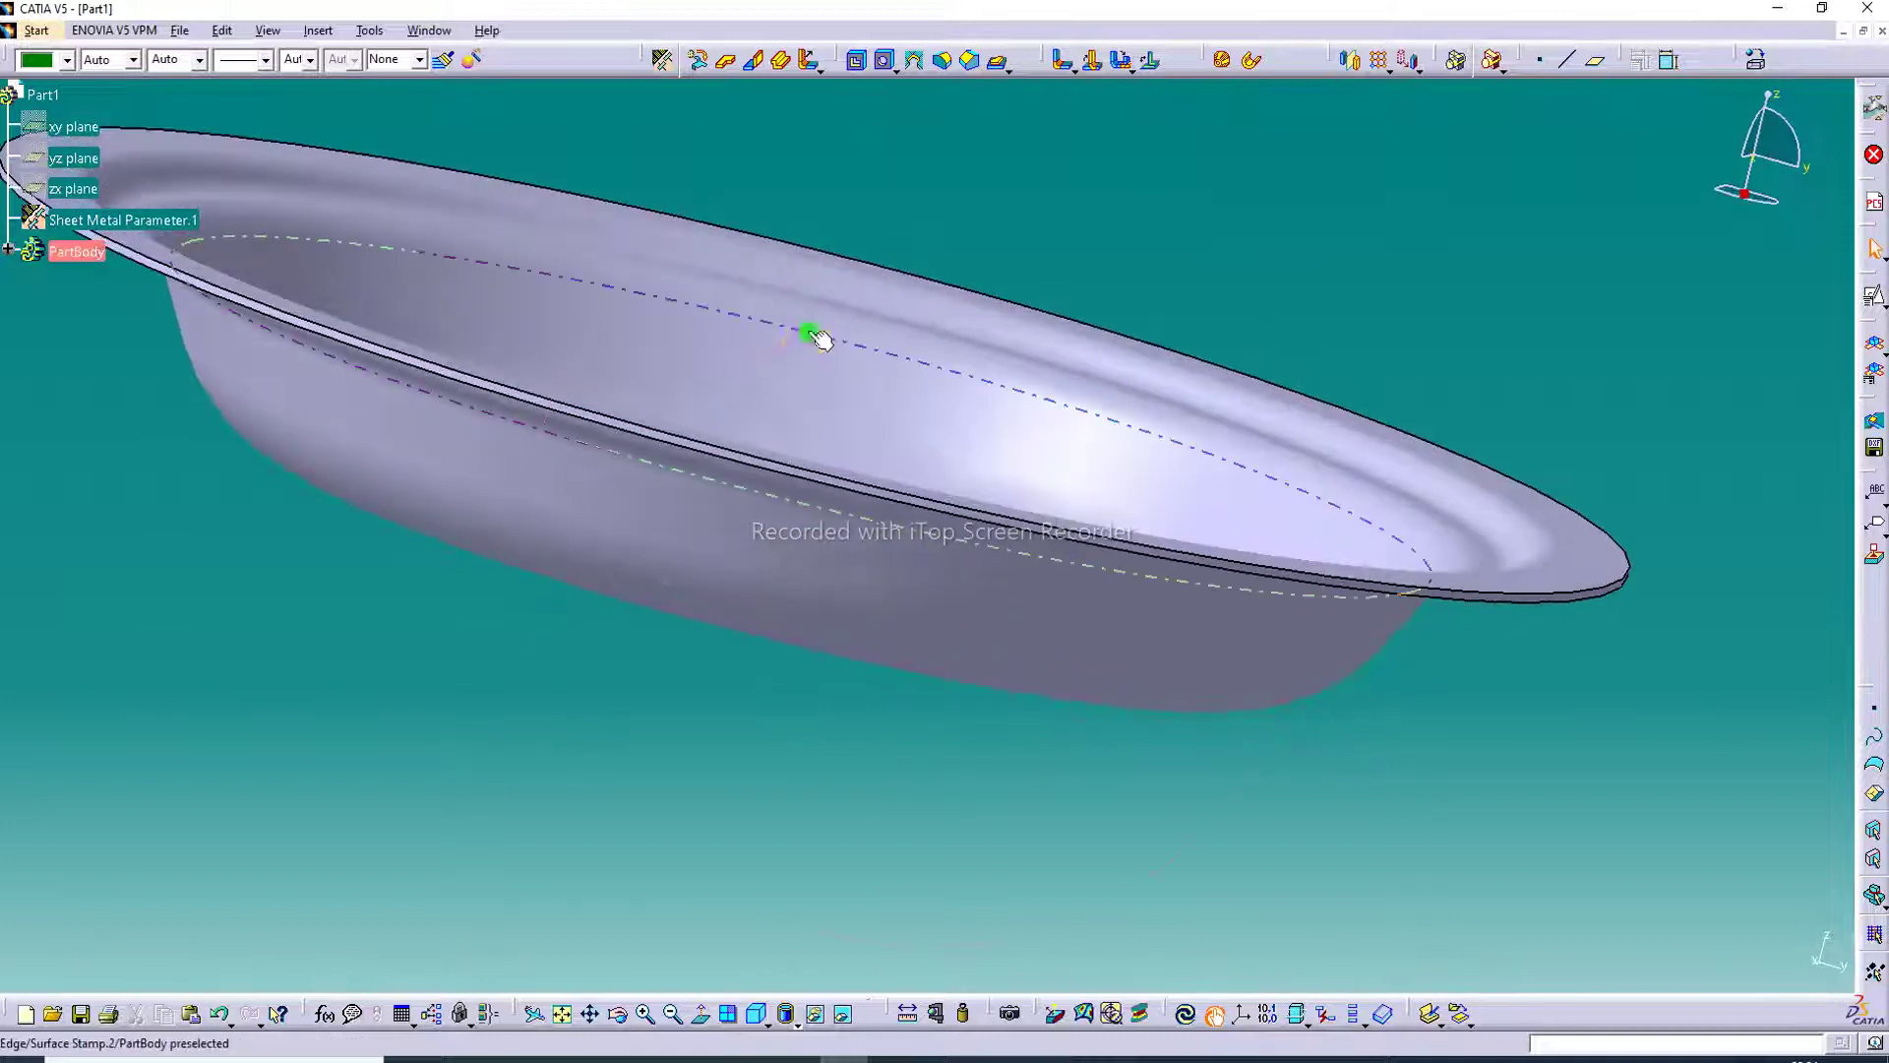
left_click(815, 61)
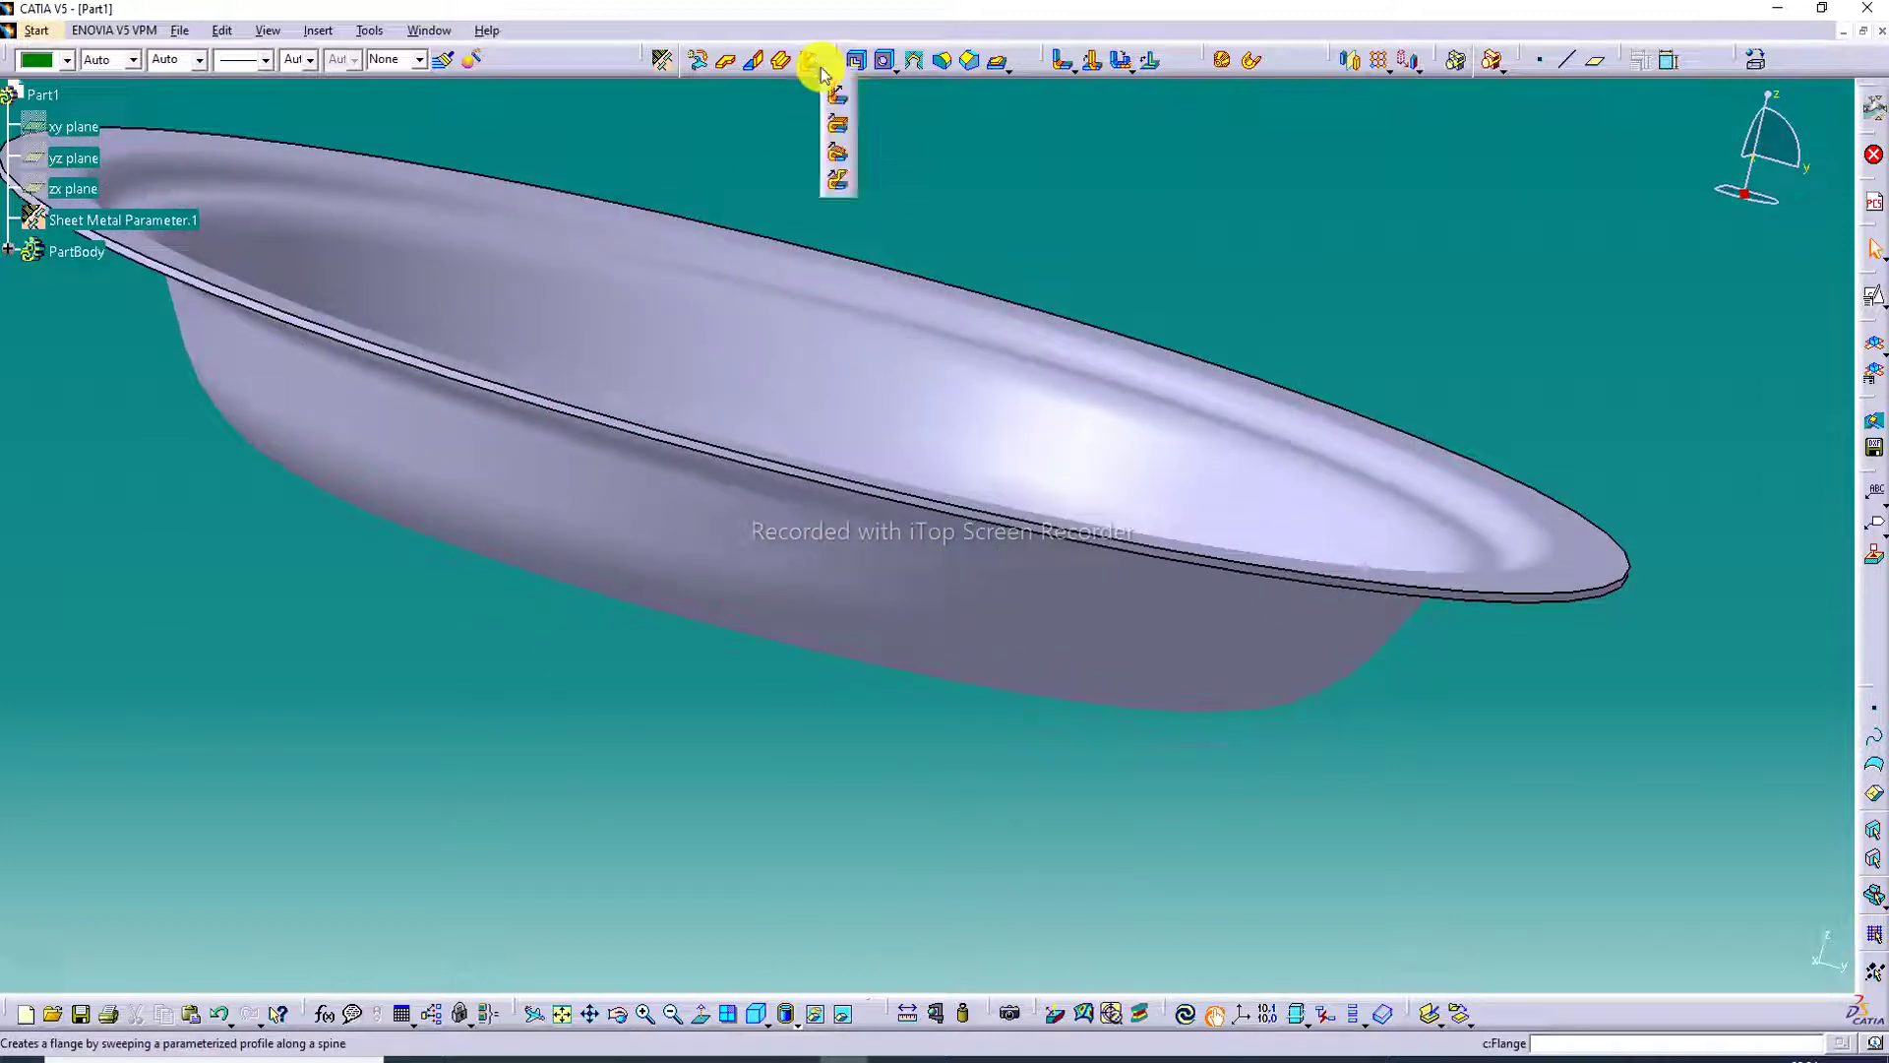
left_click(840, 155)
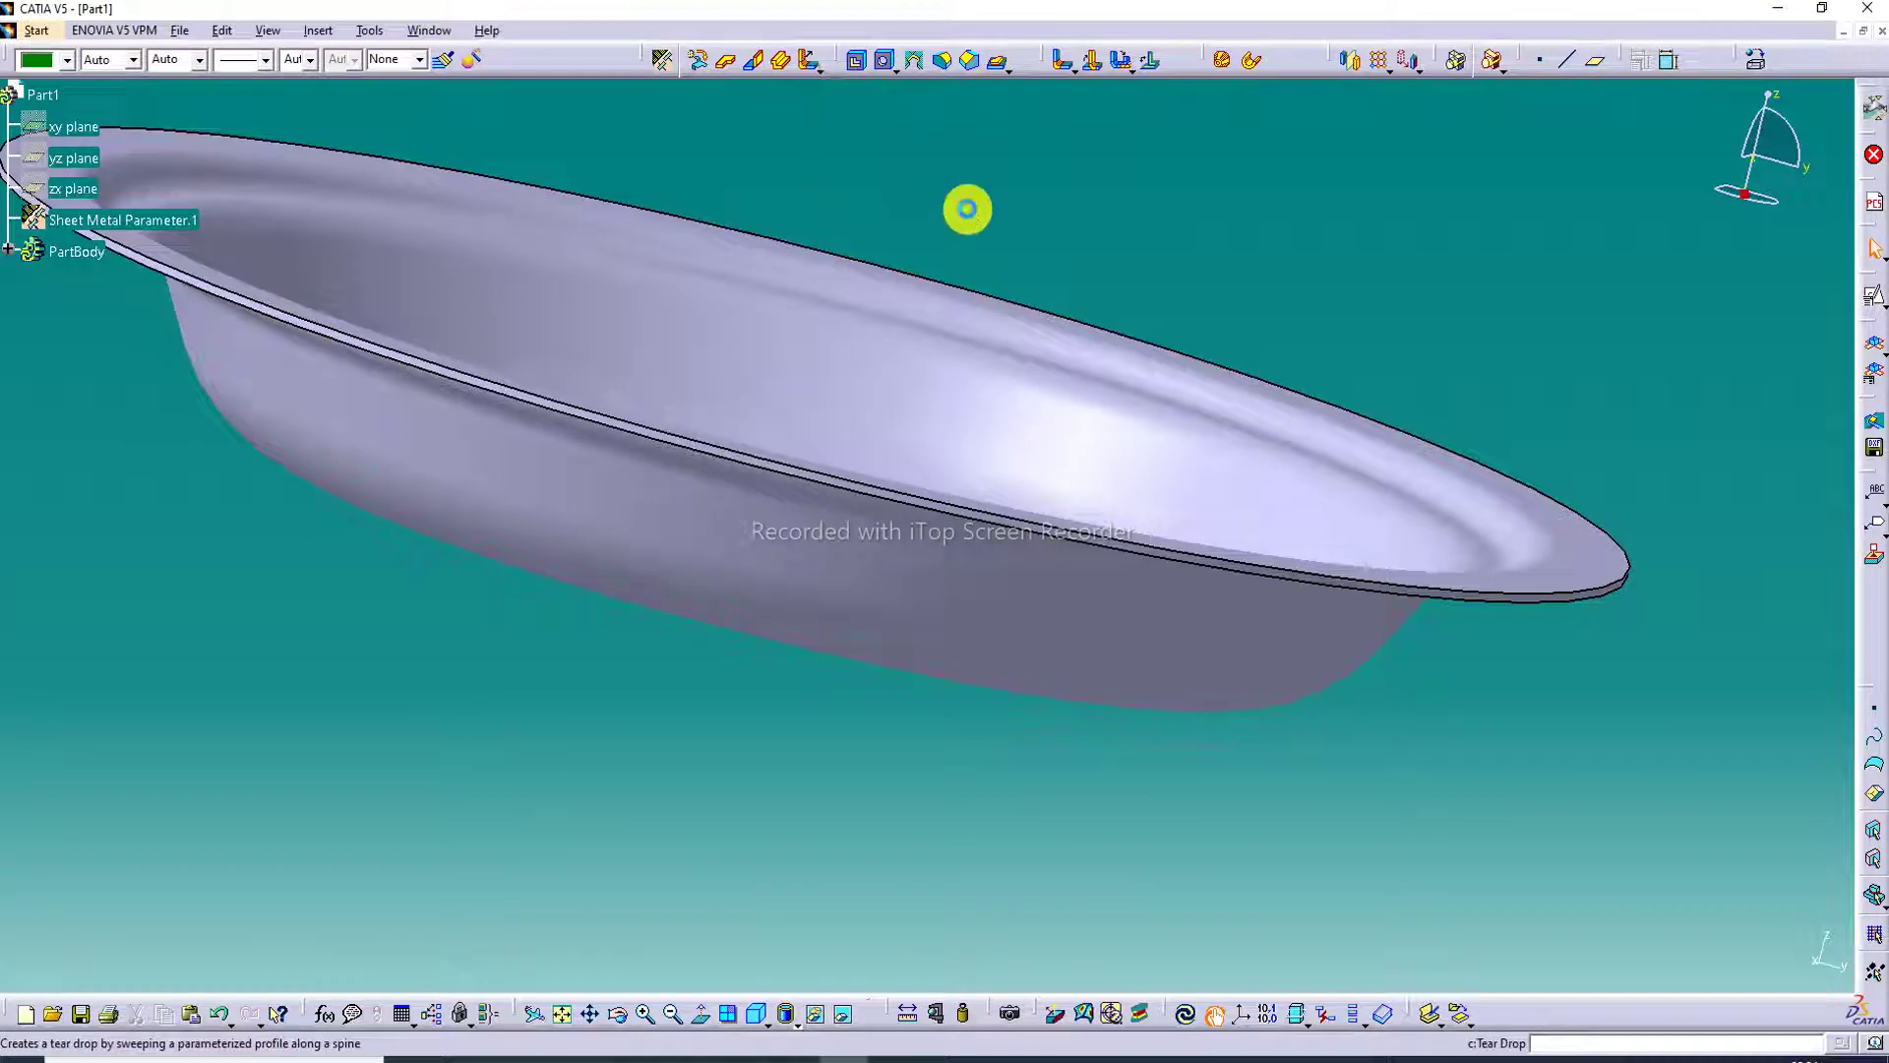
left_click(1503, 764)
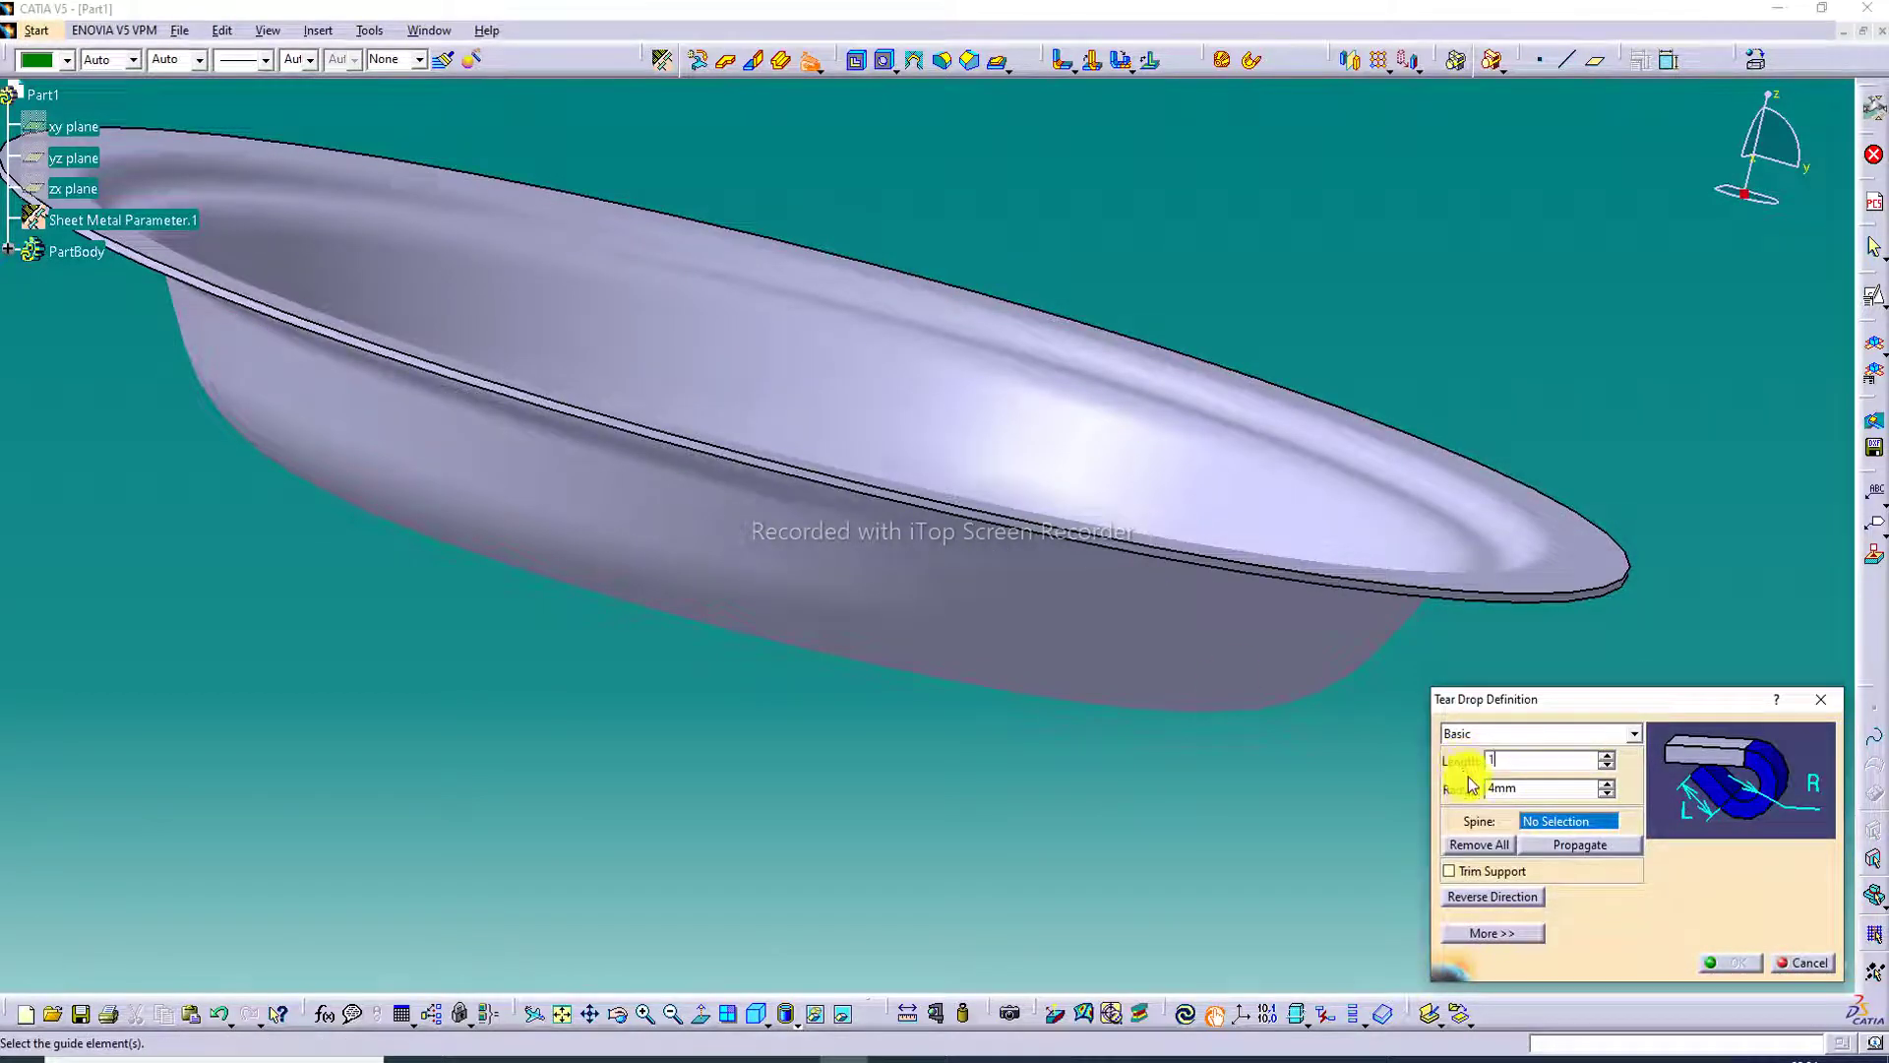
type("1")
left_click(1522, 791)
type("1")
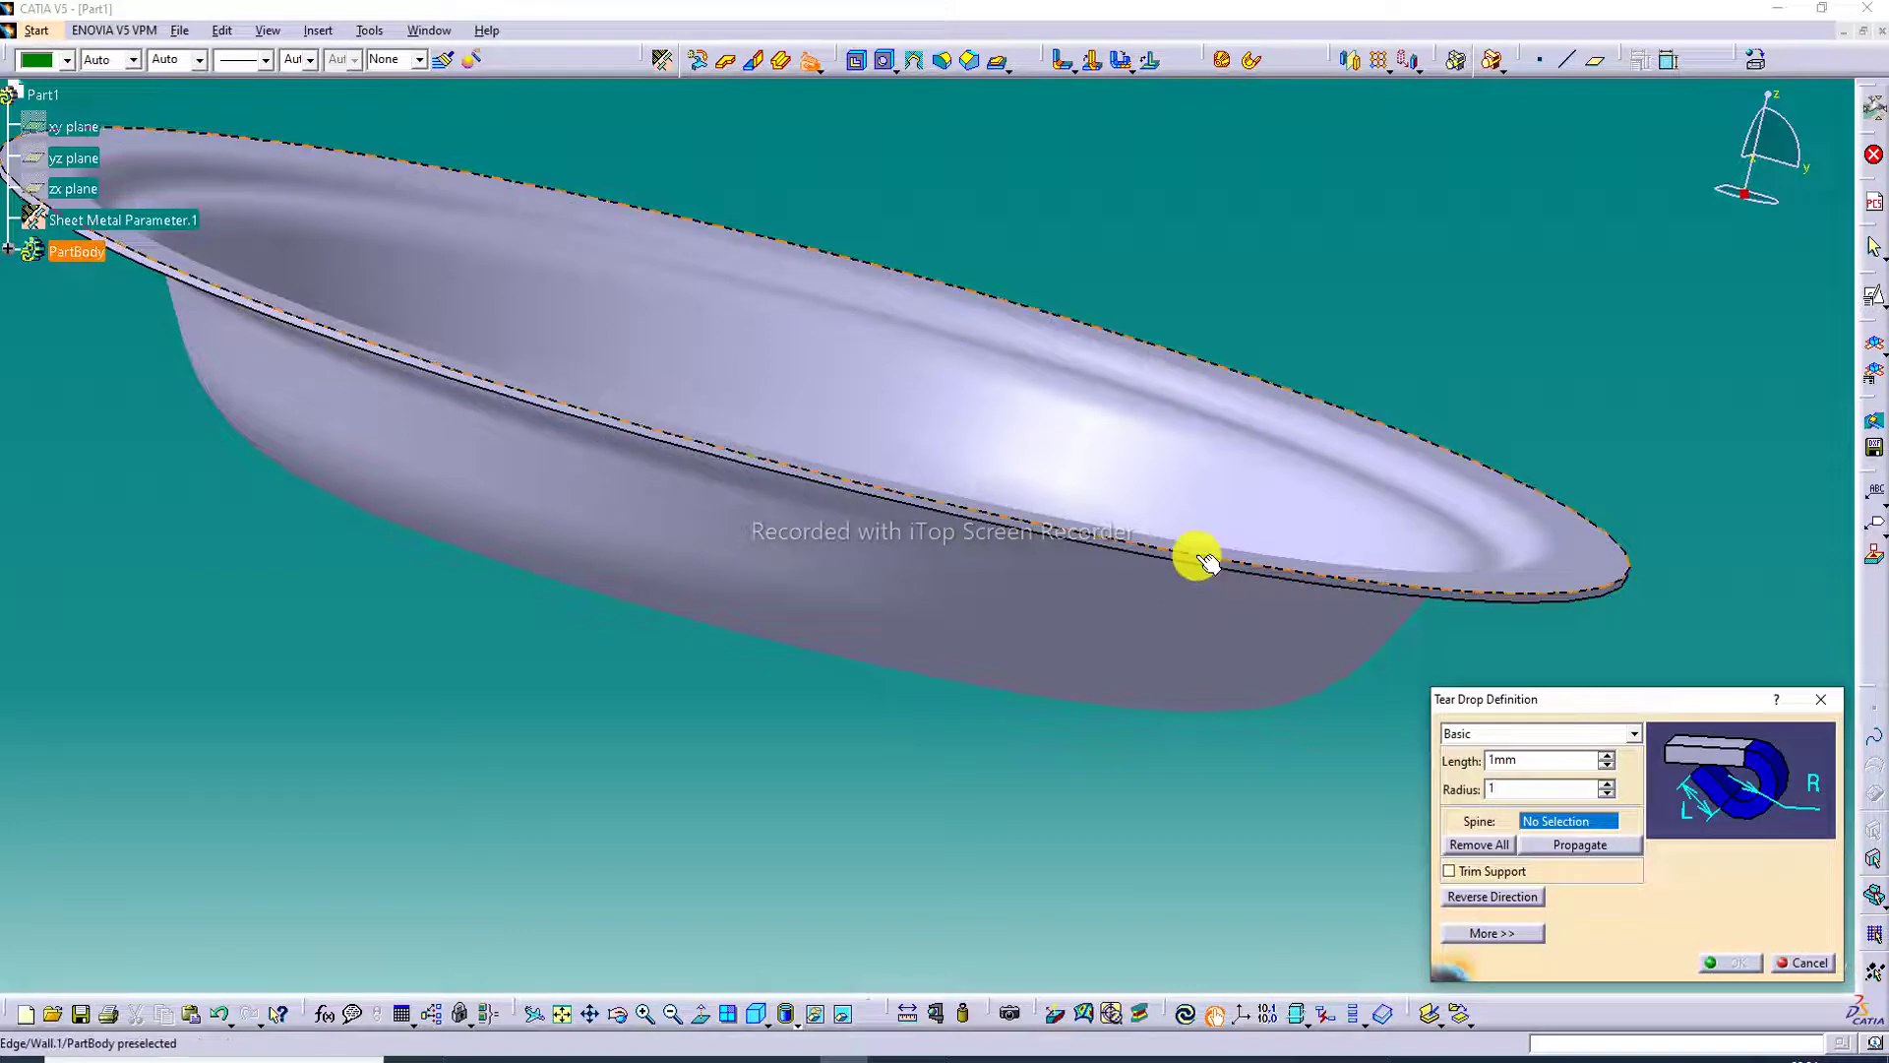
left_click(1150, 553)
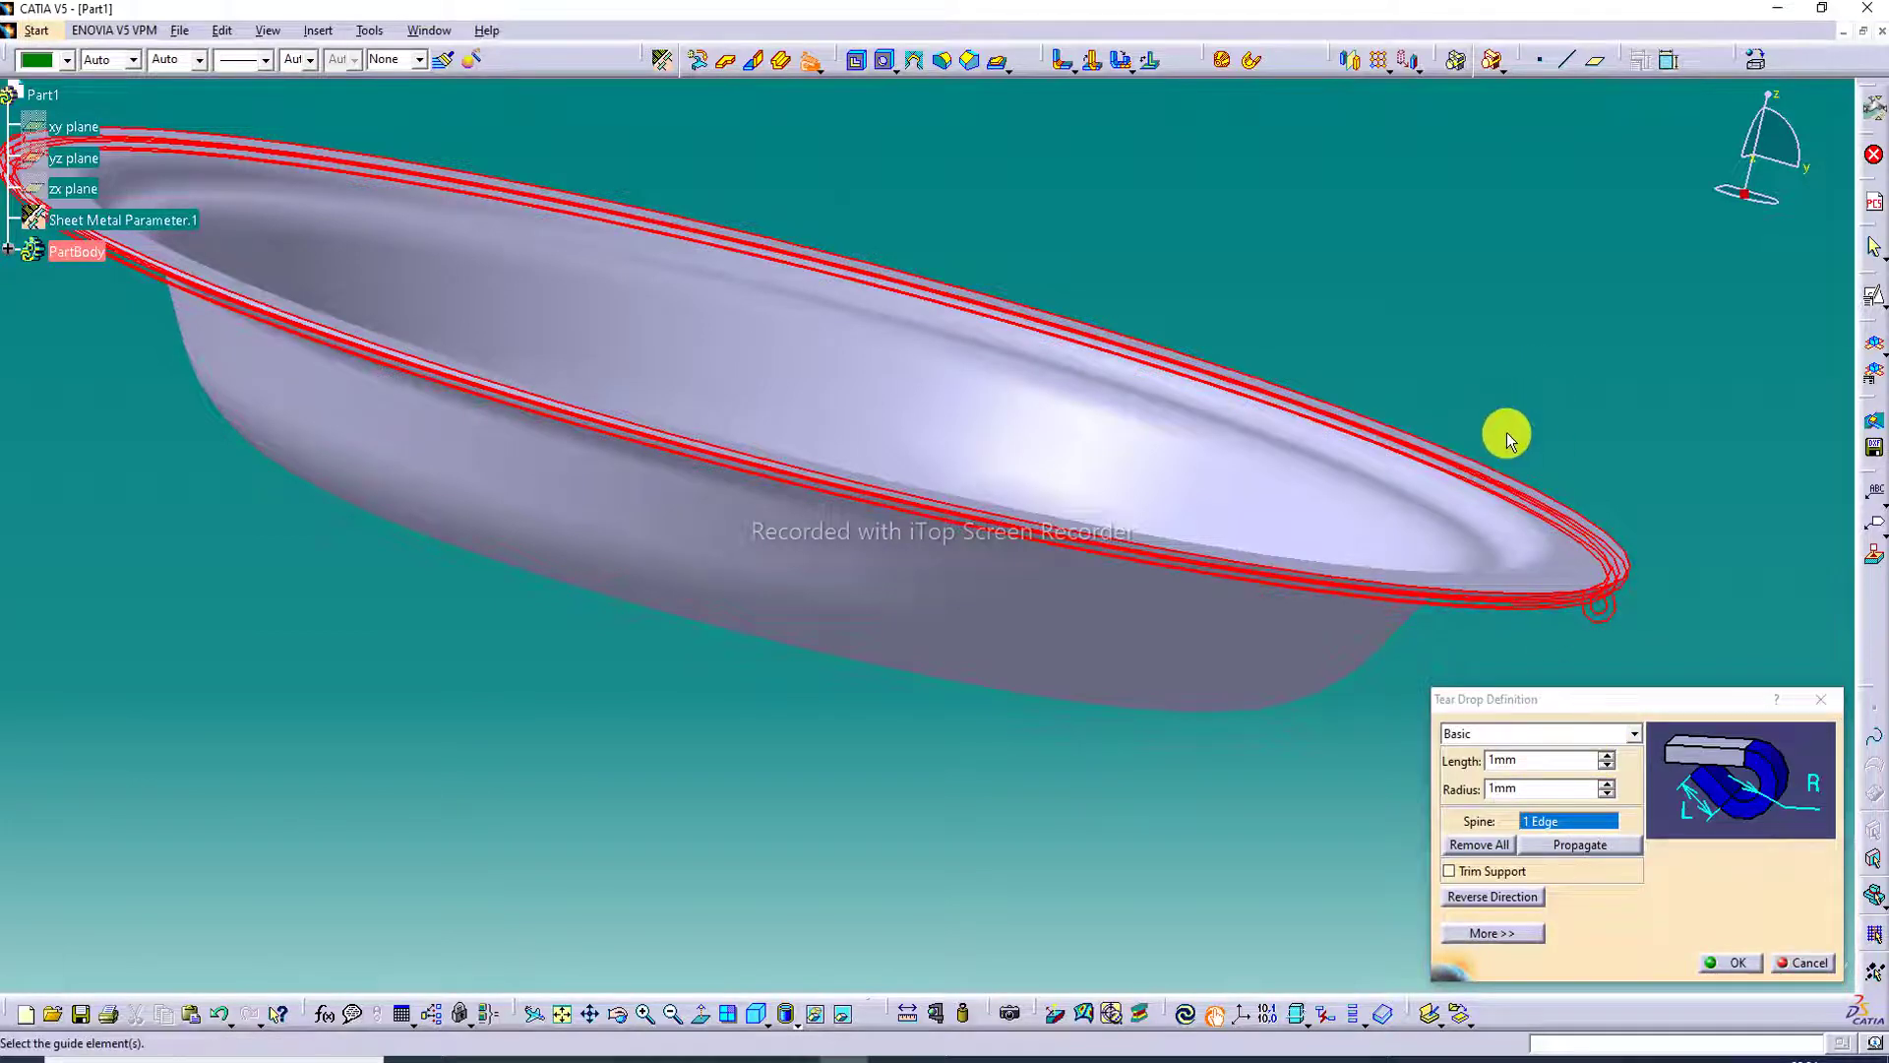
middle_click_drag(1507, 433, 1513, 512)
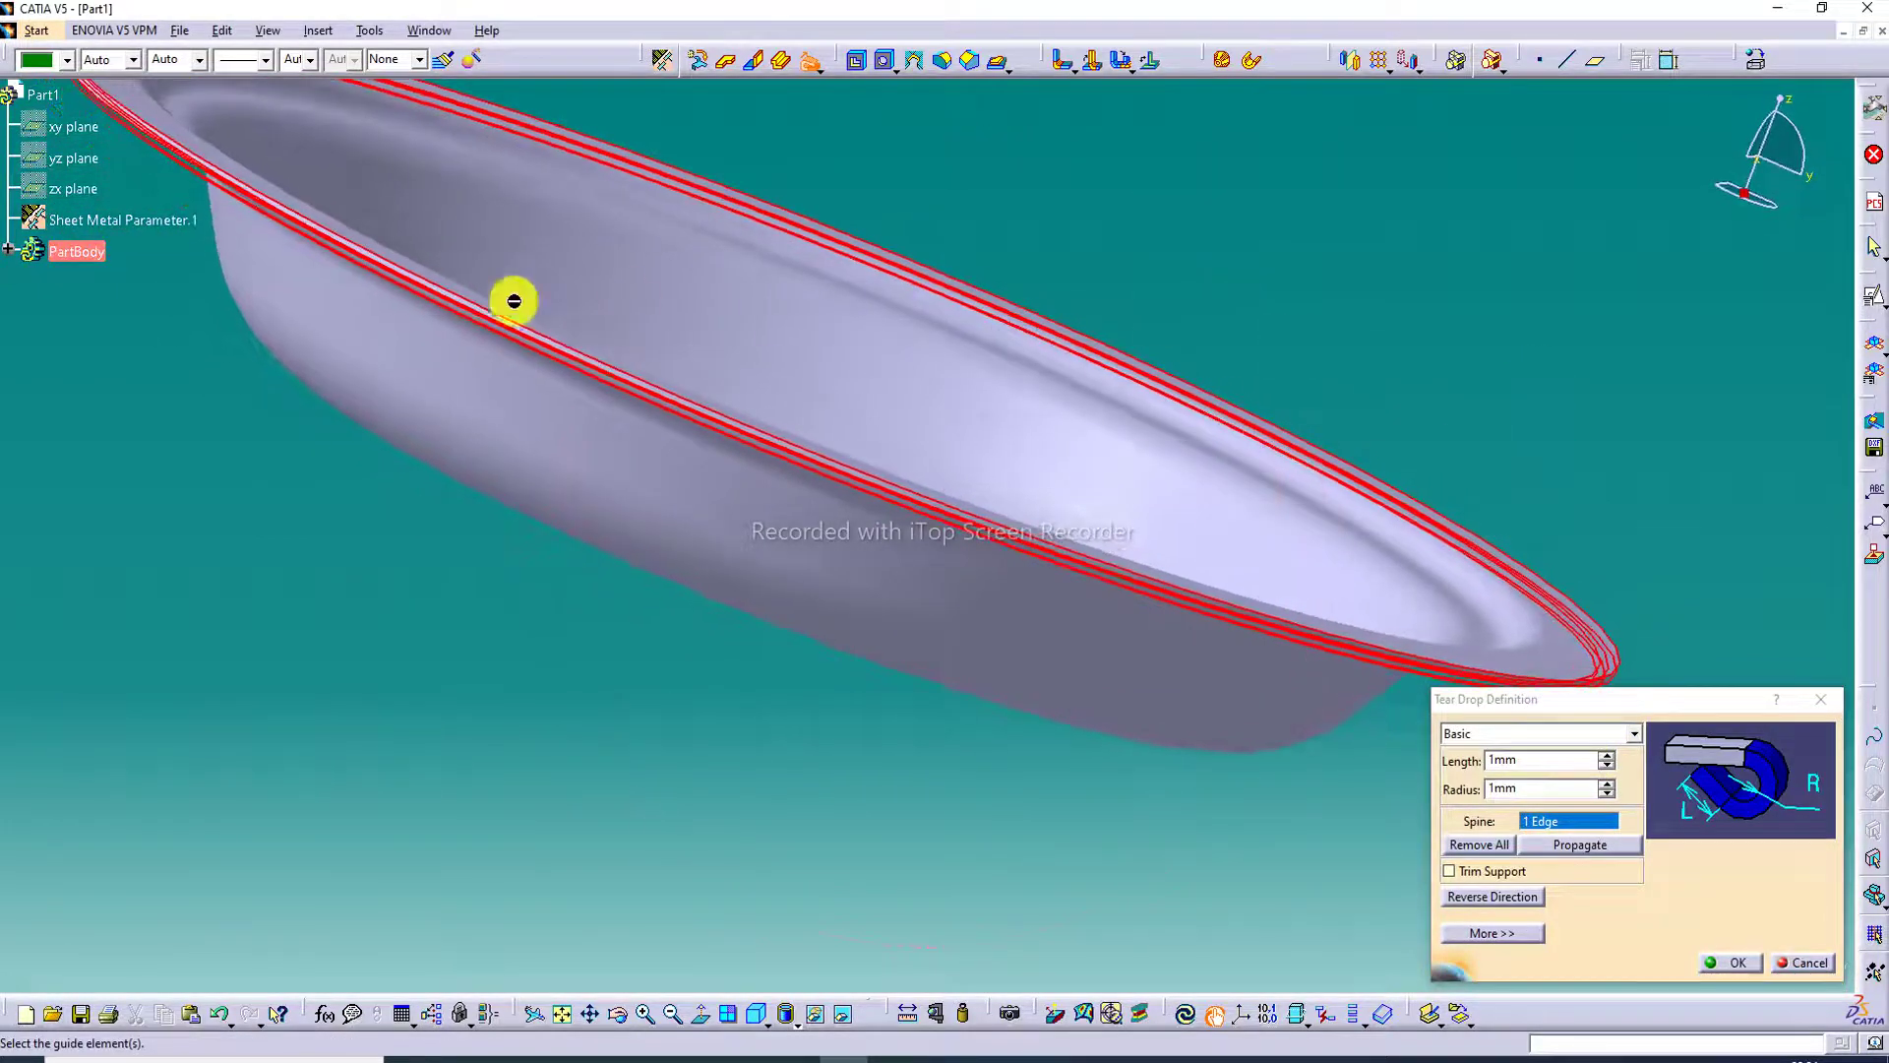
middle_click_drag(514, 301, 1192, 659)
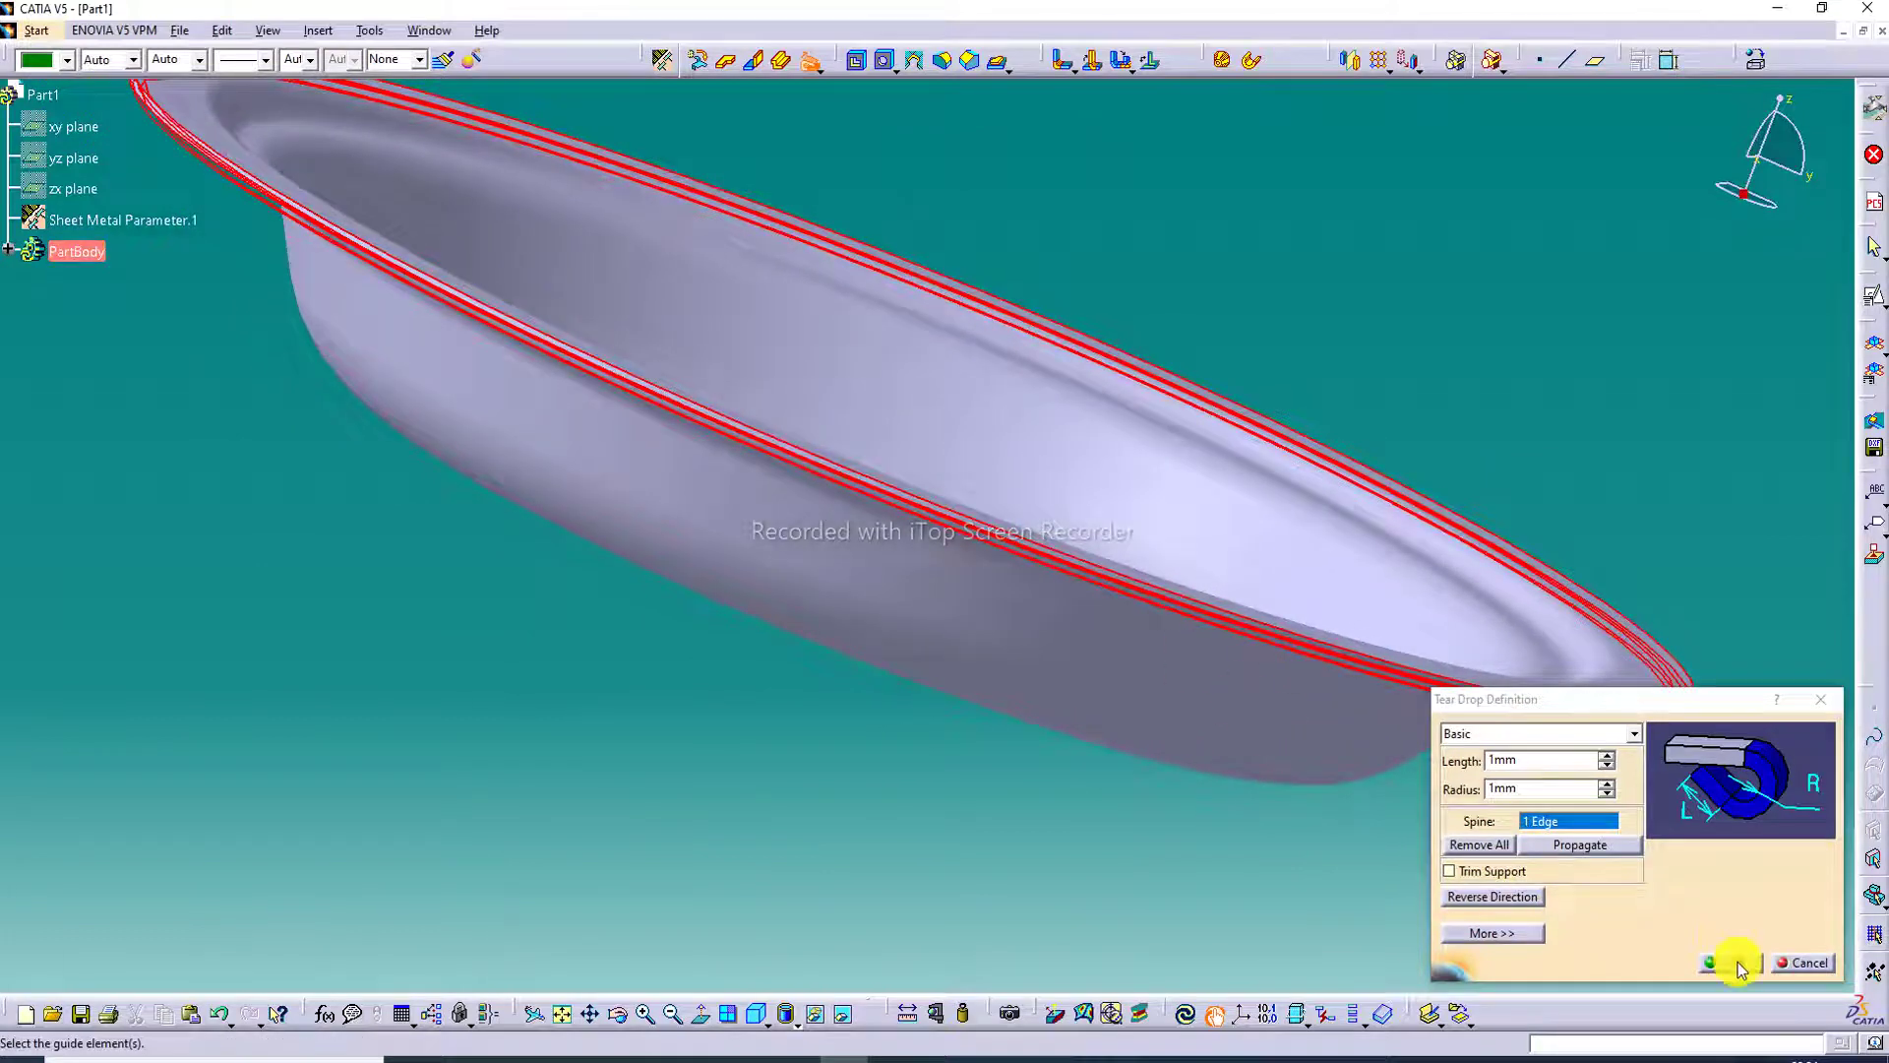
left_click(1738, 960)
Step: Switch the view display mode to shading with material
middle_click_drag(1205, 438, 1156, 435)
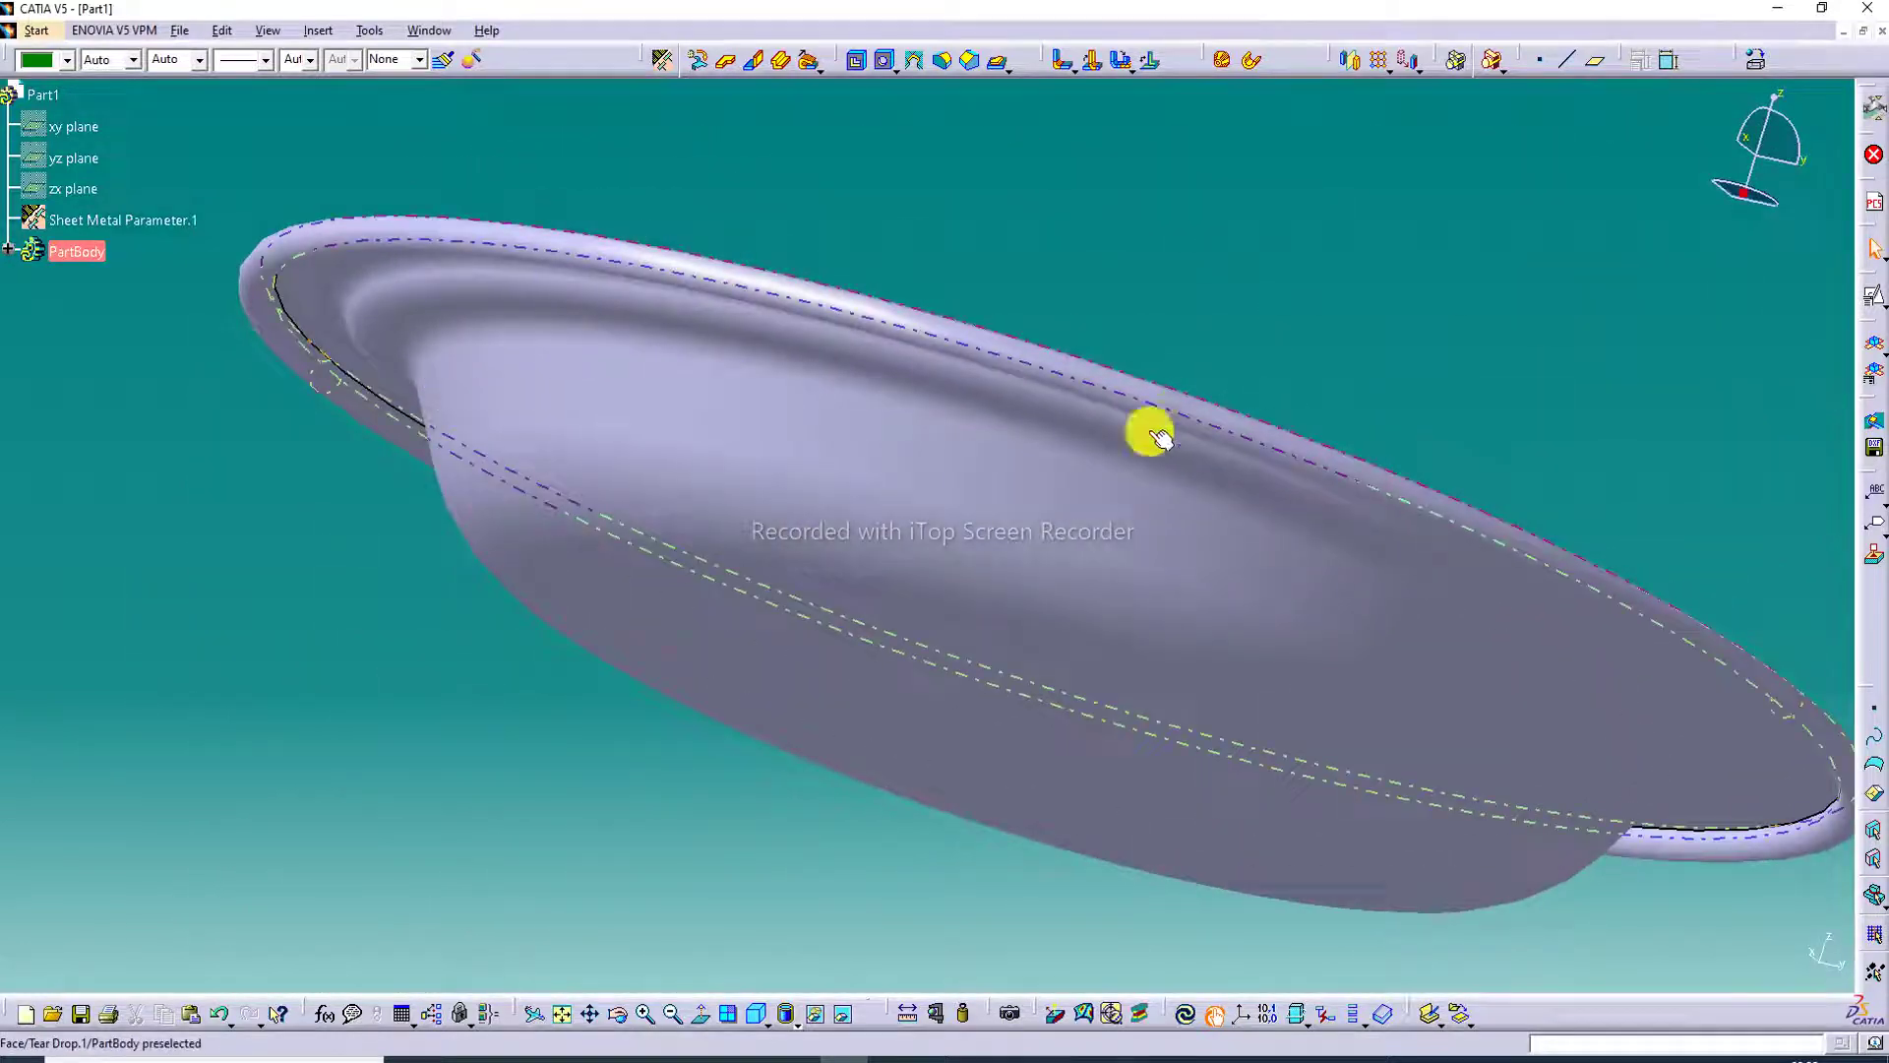
left_click(802, 1023)
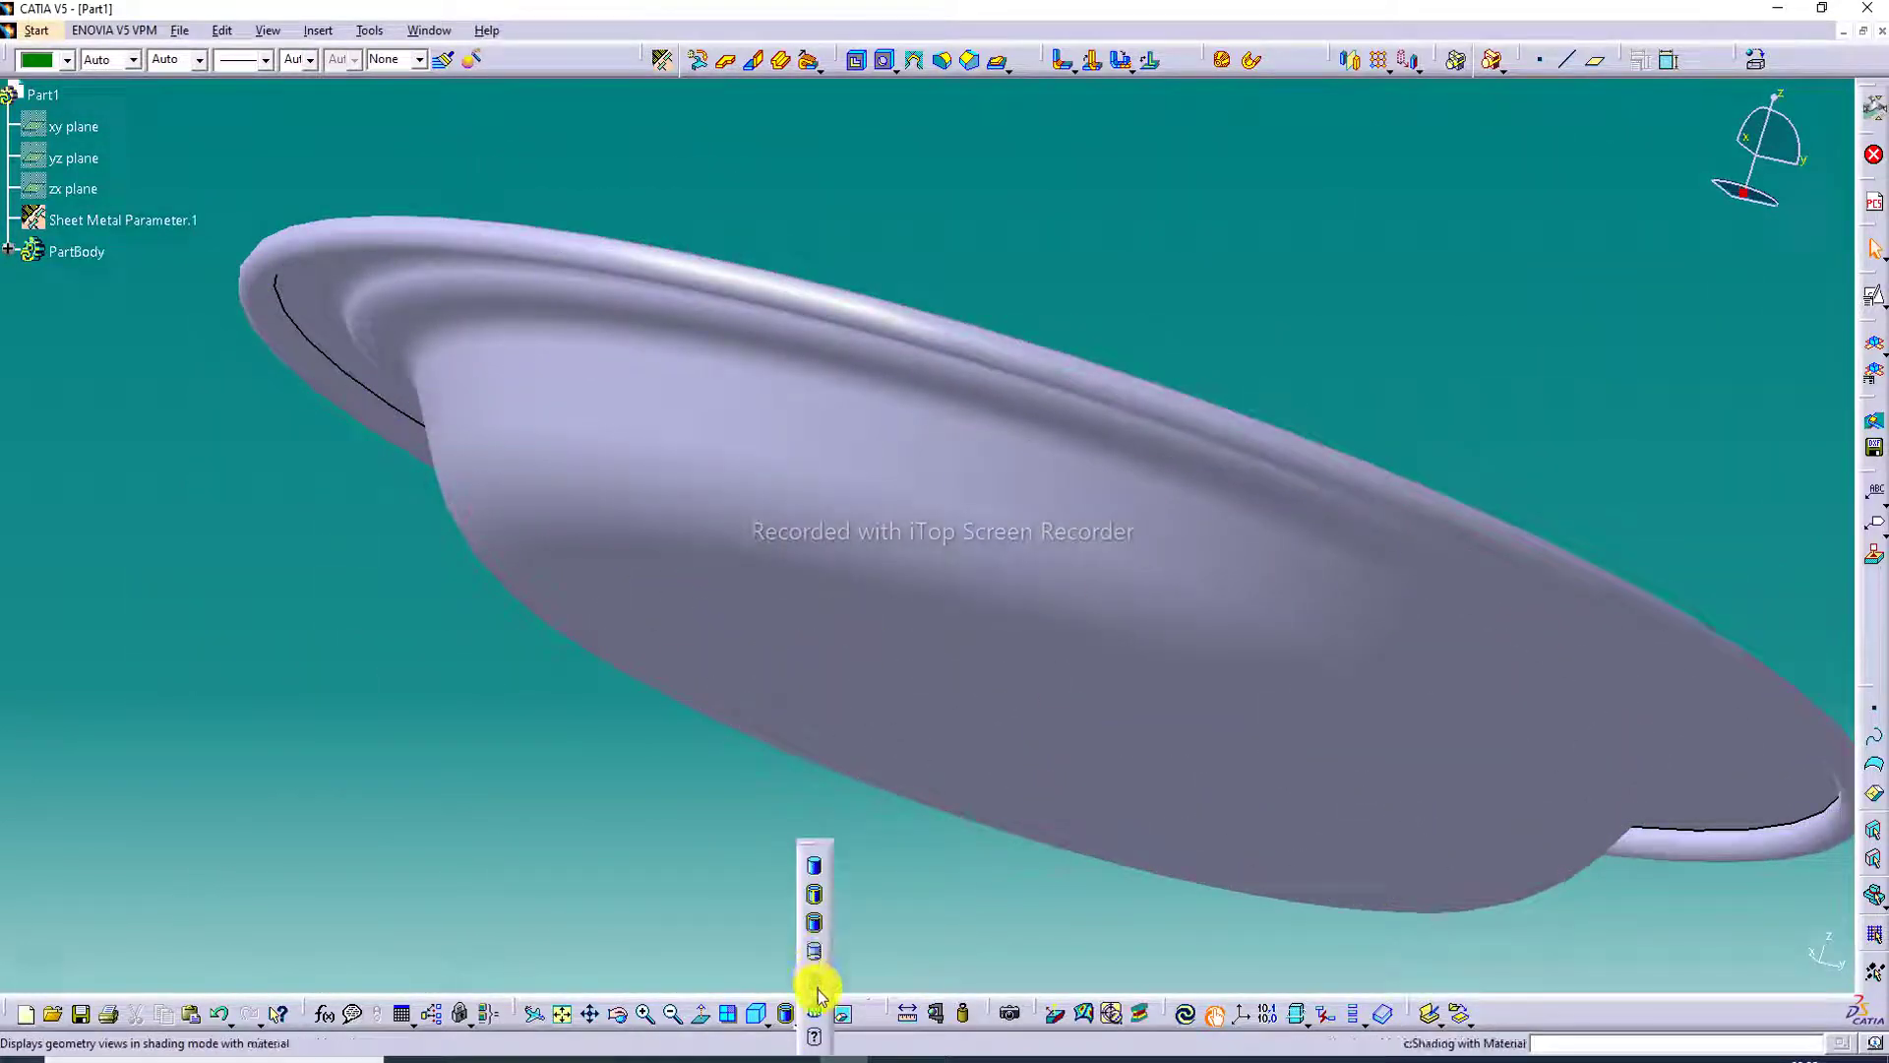
left_click(818, 983)
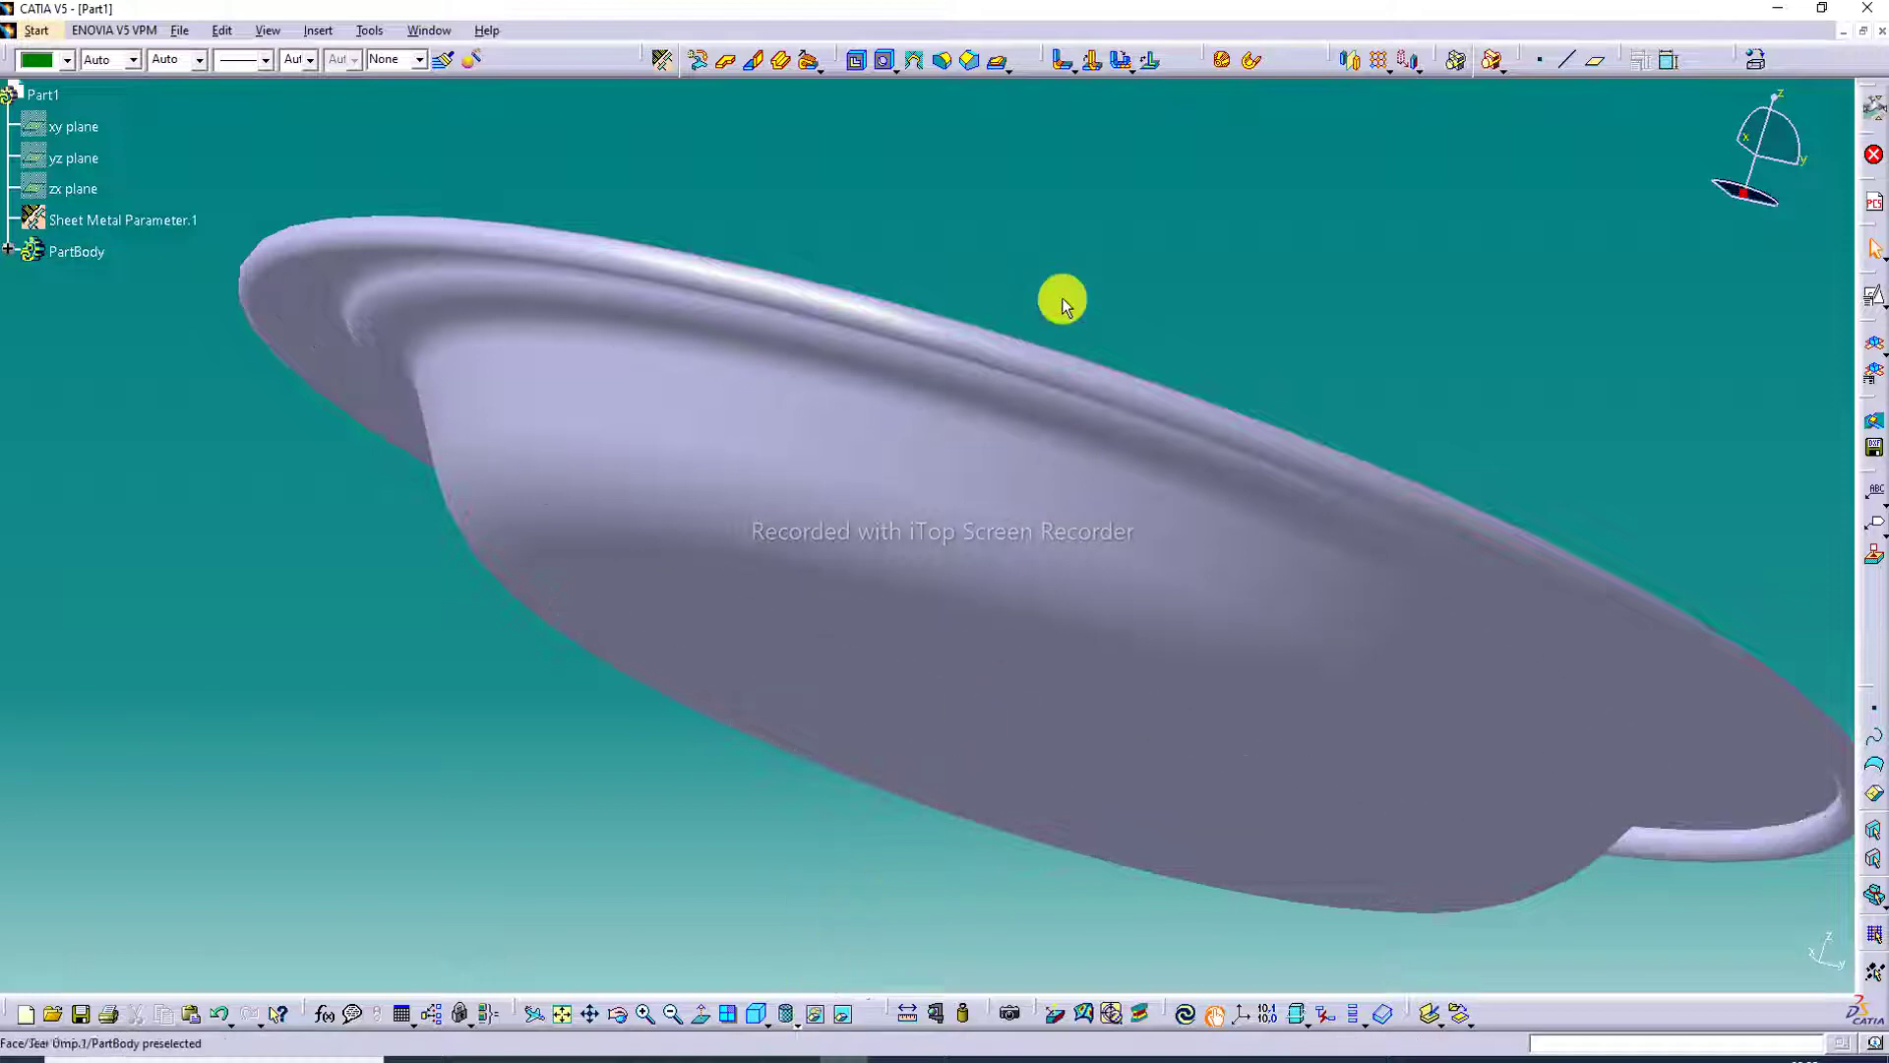
Step: Apply the Steel material from the Metal family of the Default Material Catalog to the PartBody and expand the body's tree
middle_click_drag(929, 229, 801, 380)
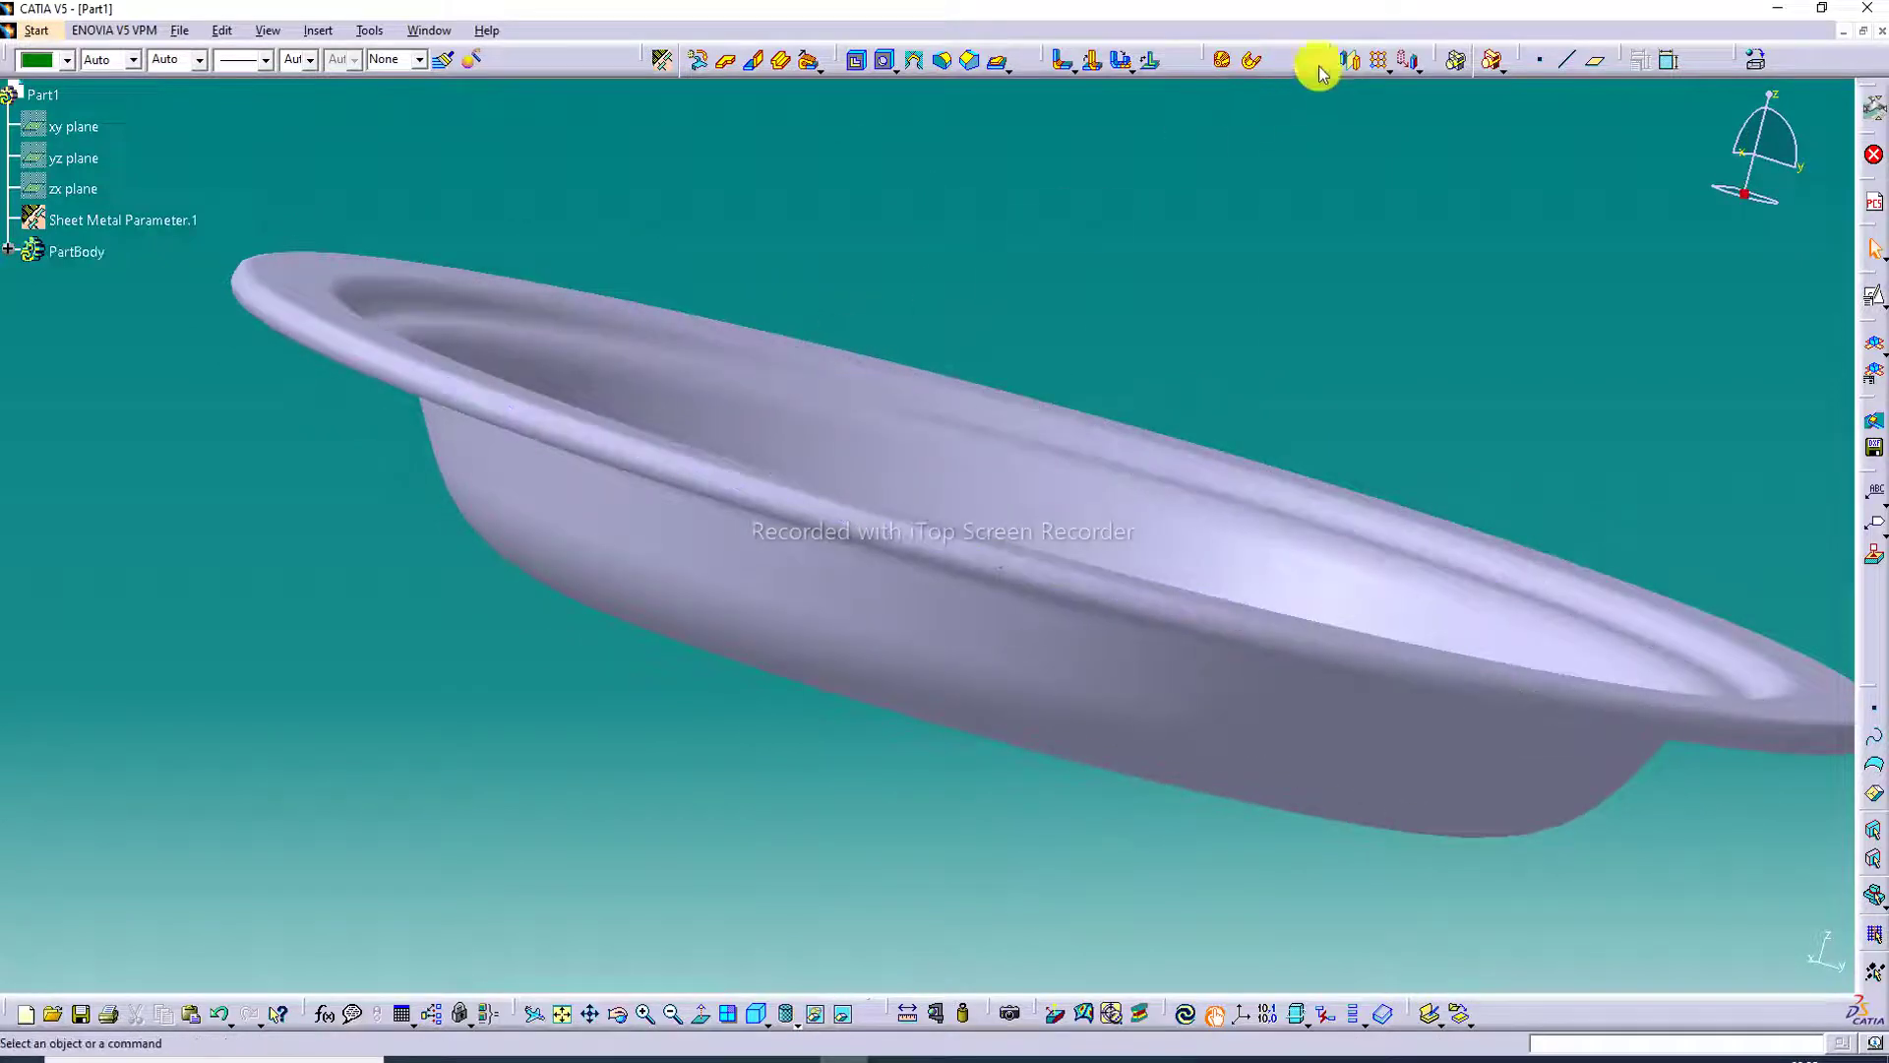
left_click(1751, 69)
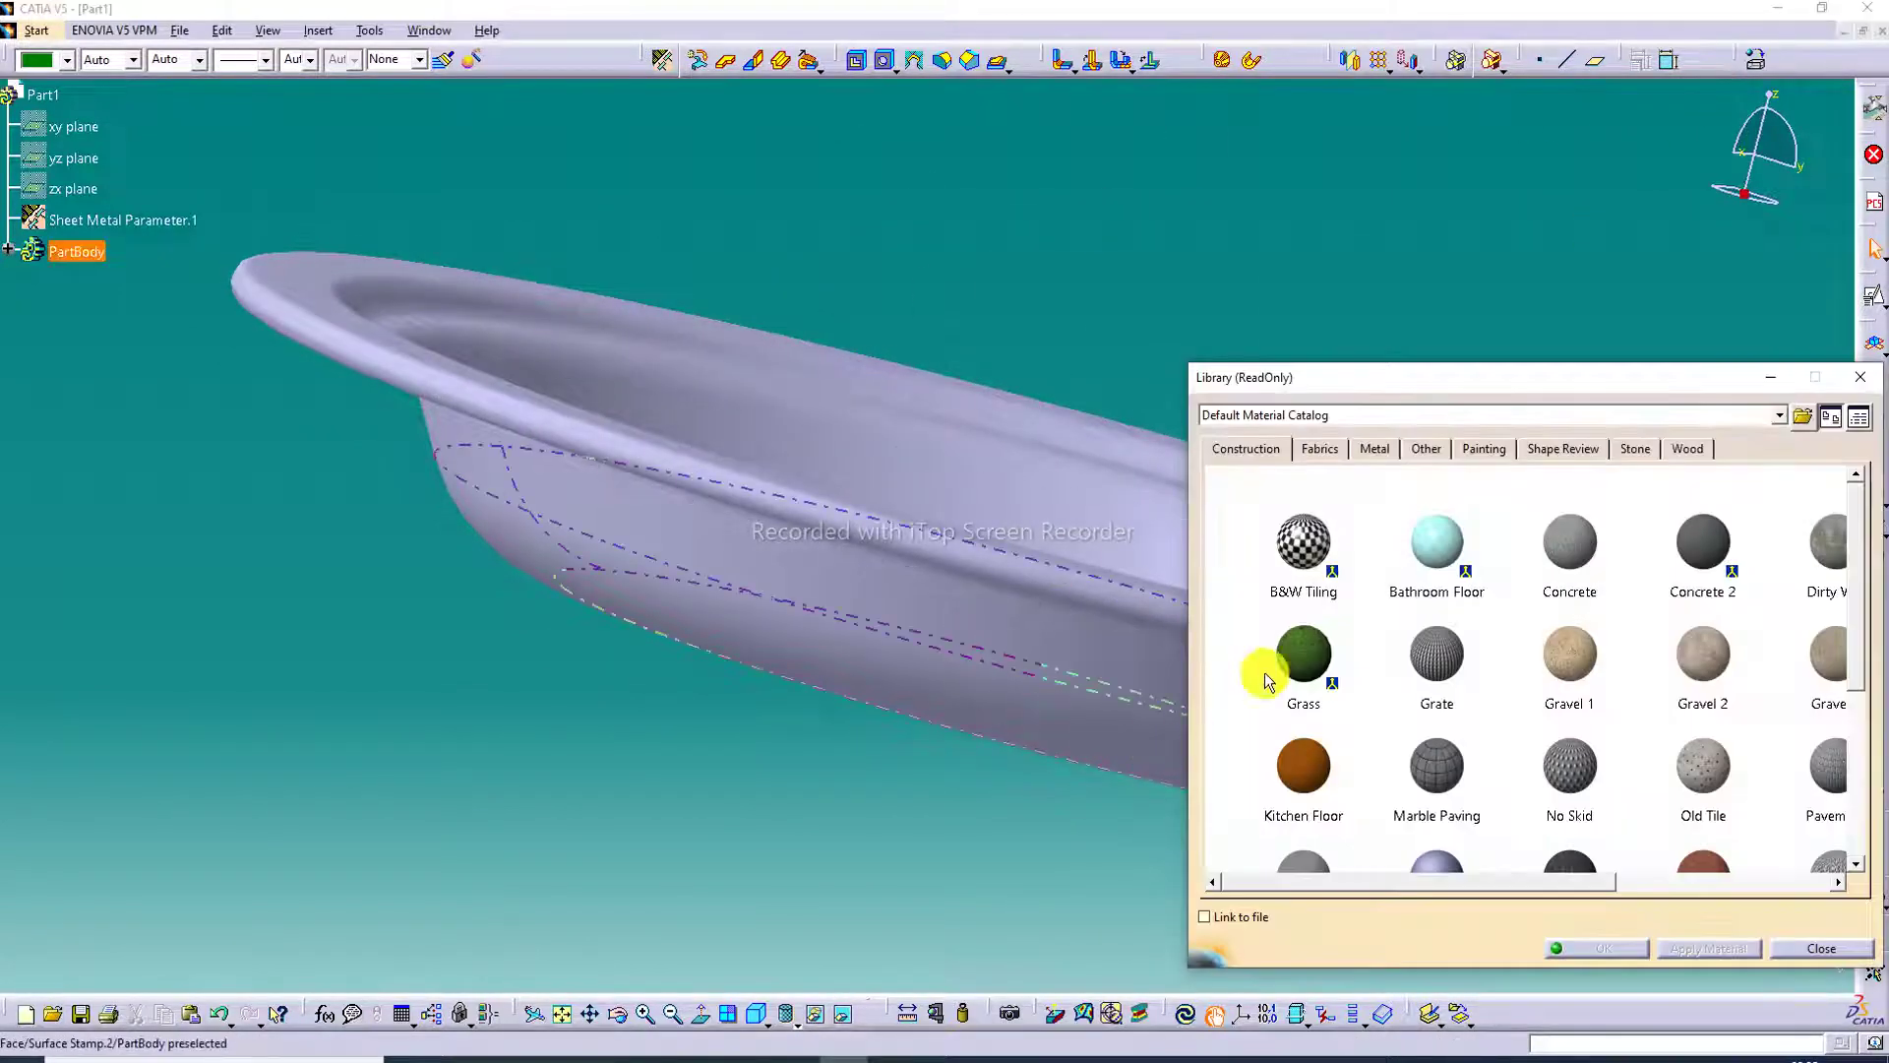
left_click(1382, 448)
scroll(1336, 671, "down", 2)
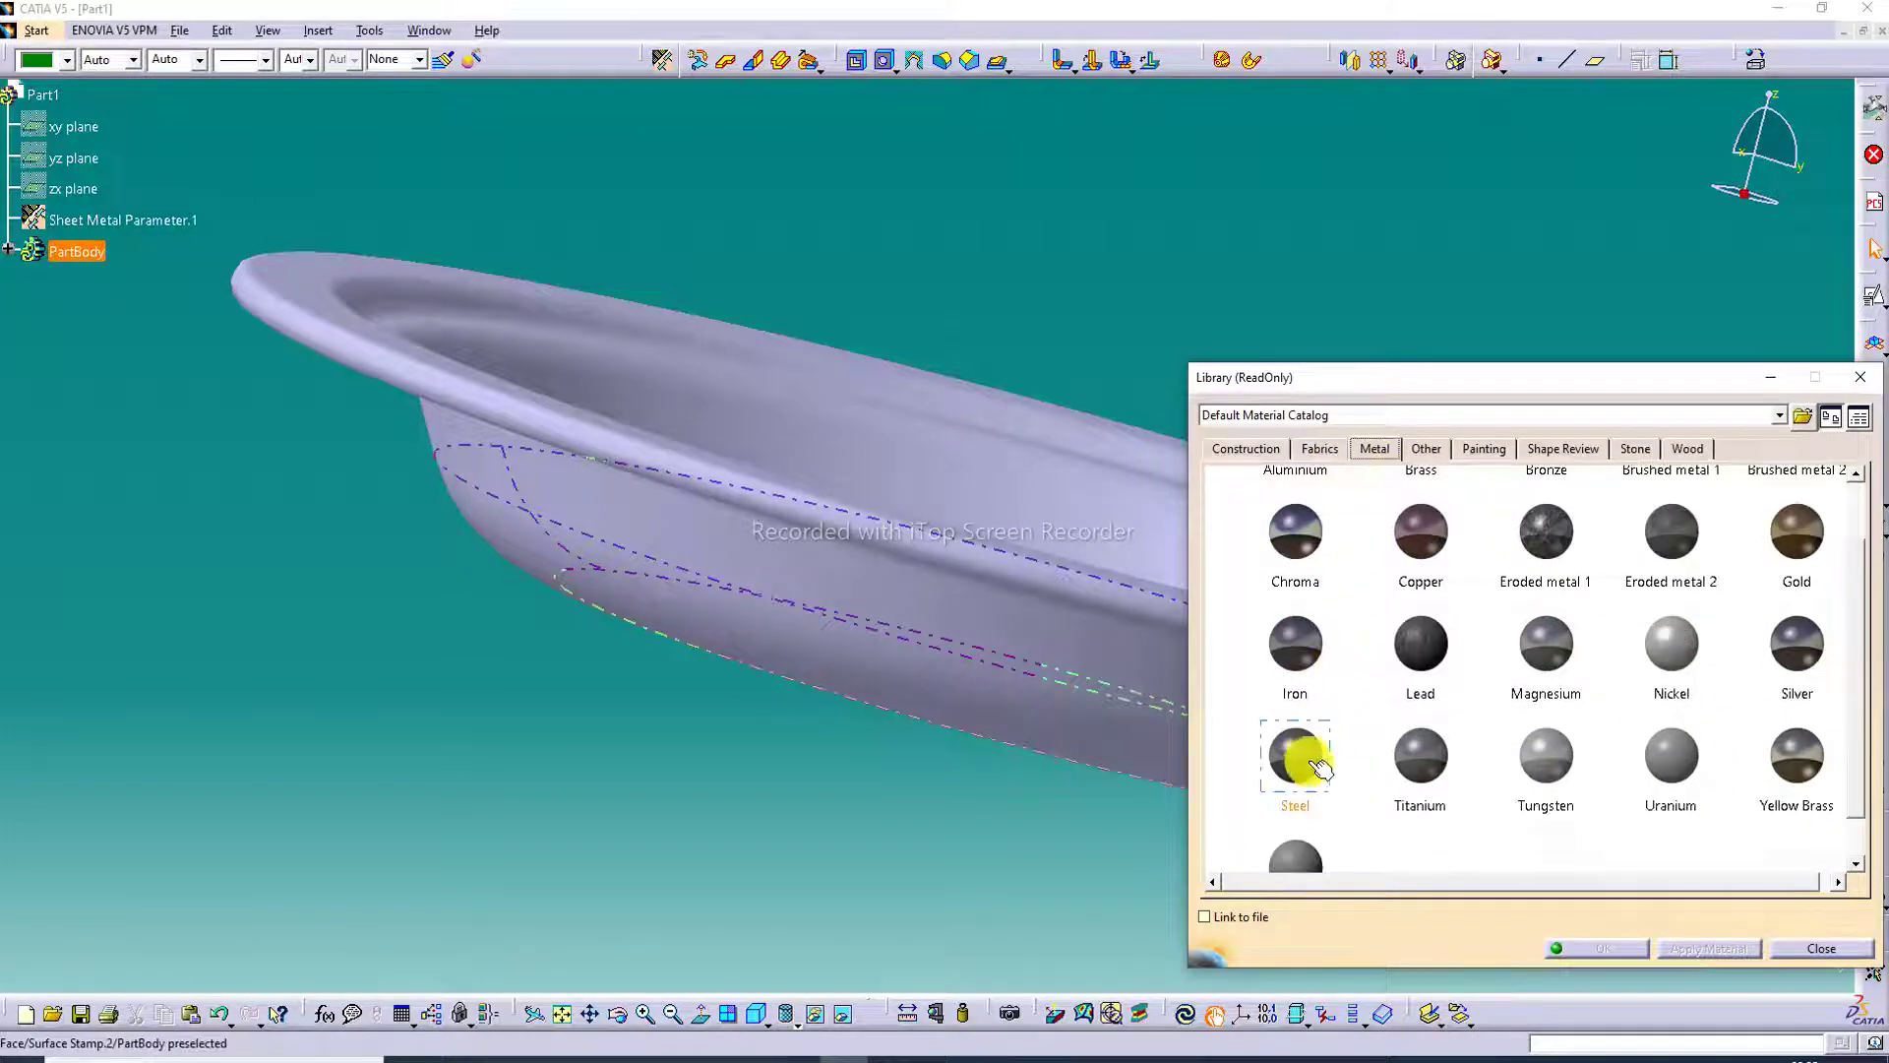
left_click(1305, 762)
left_click(1092, 672)
middle_click_drag(1089, 632, 619, 471)
left_click(8, 249)
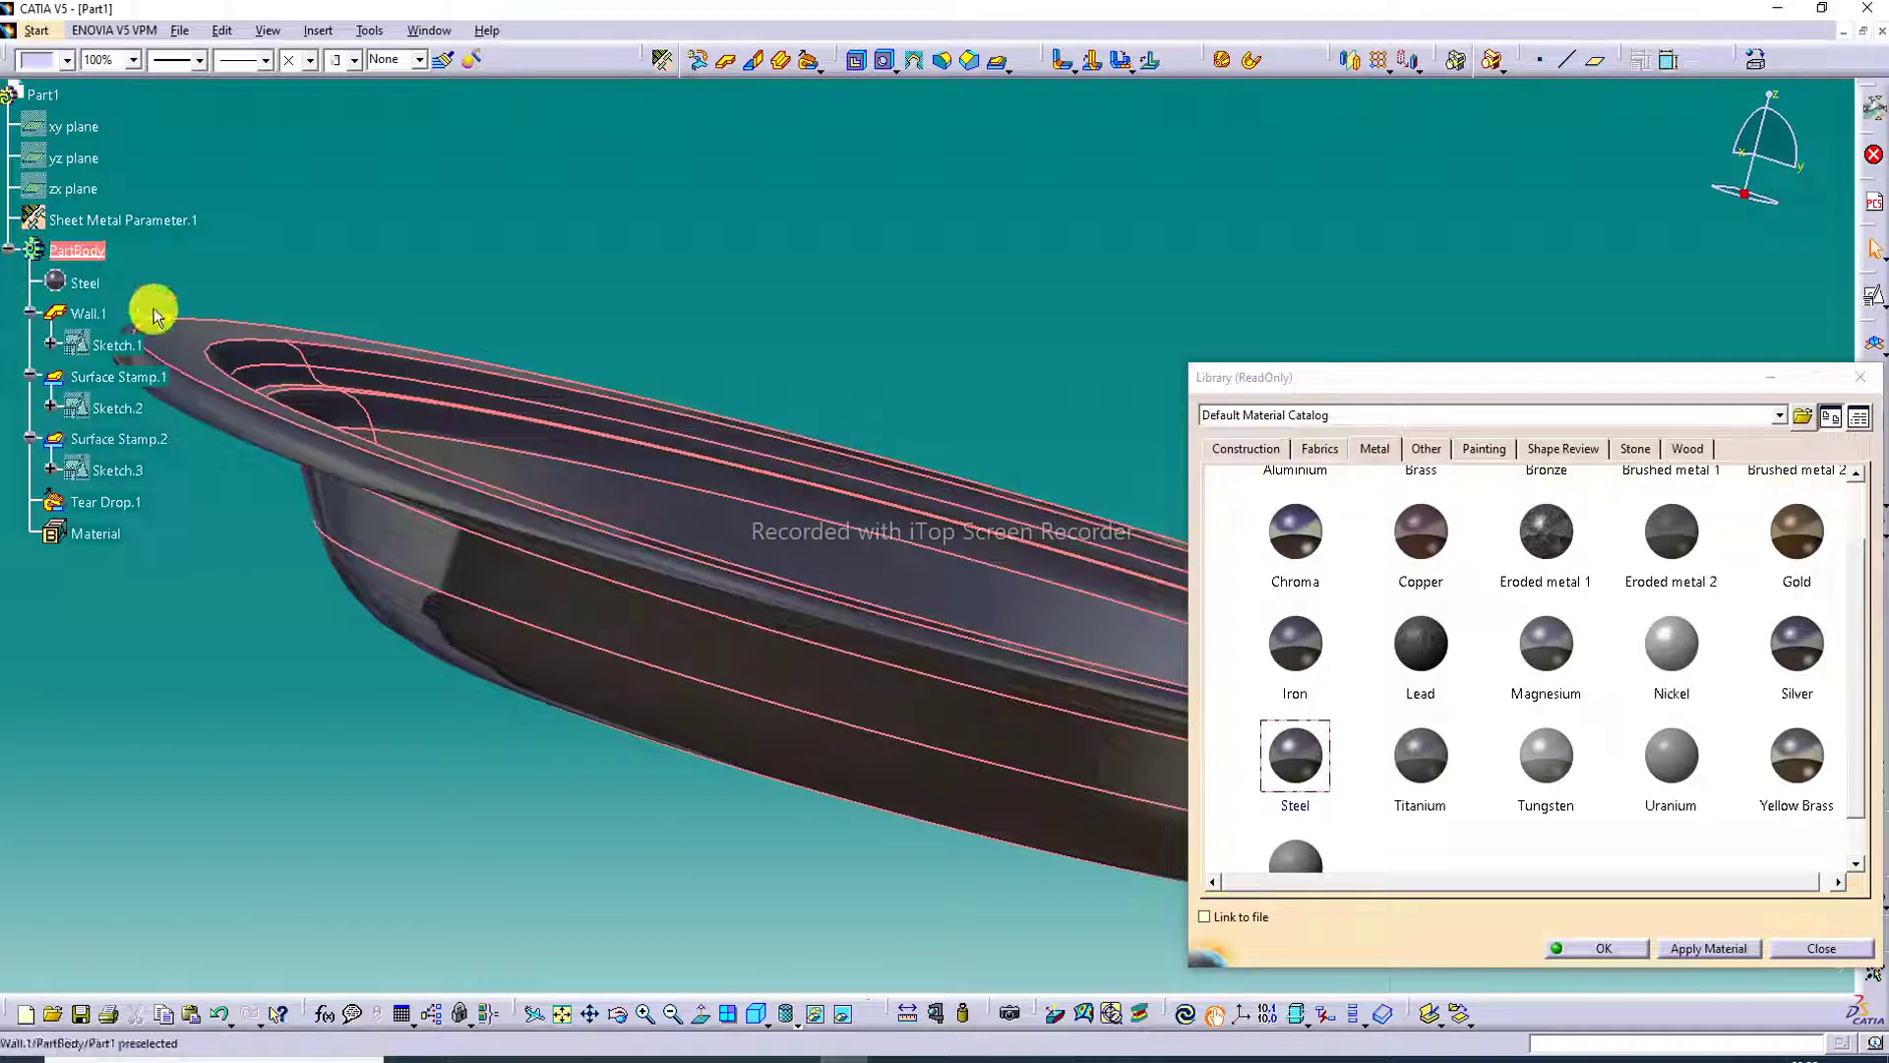
left_click(1605, 948)
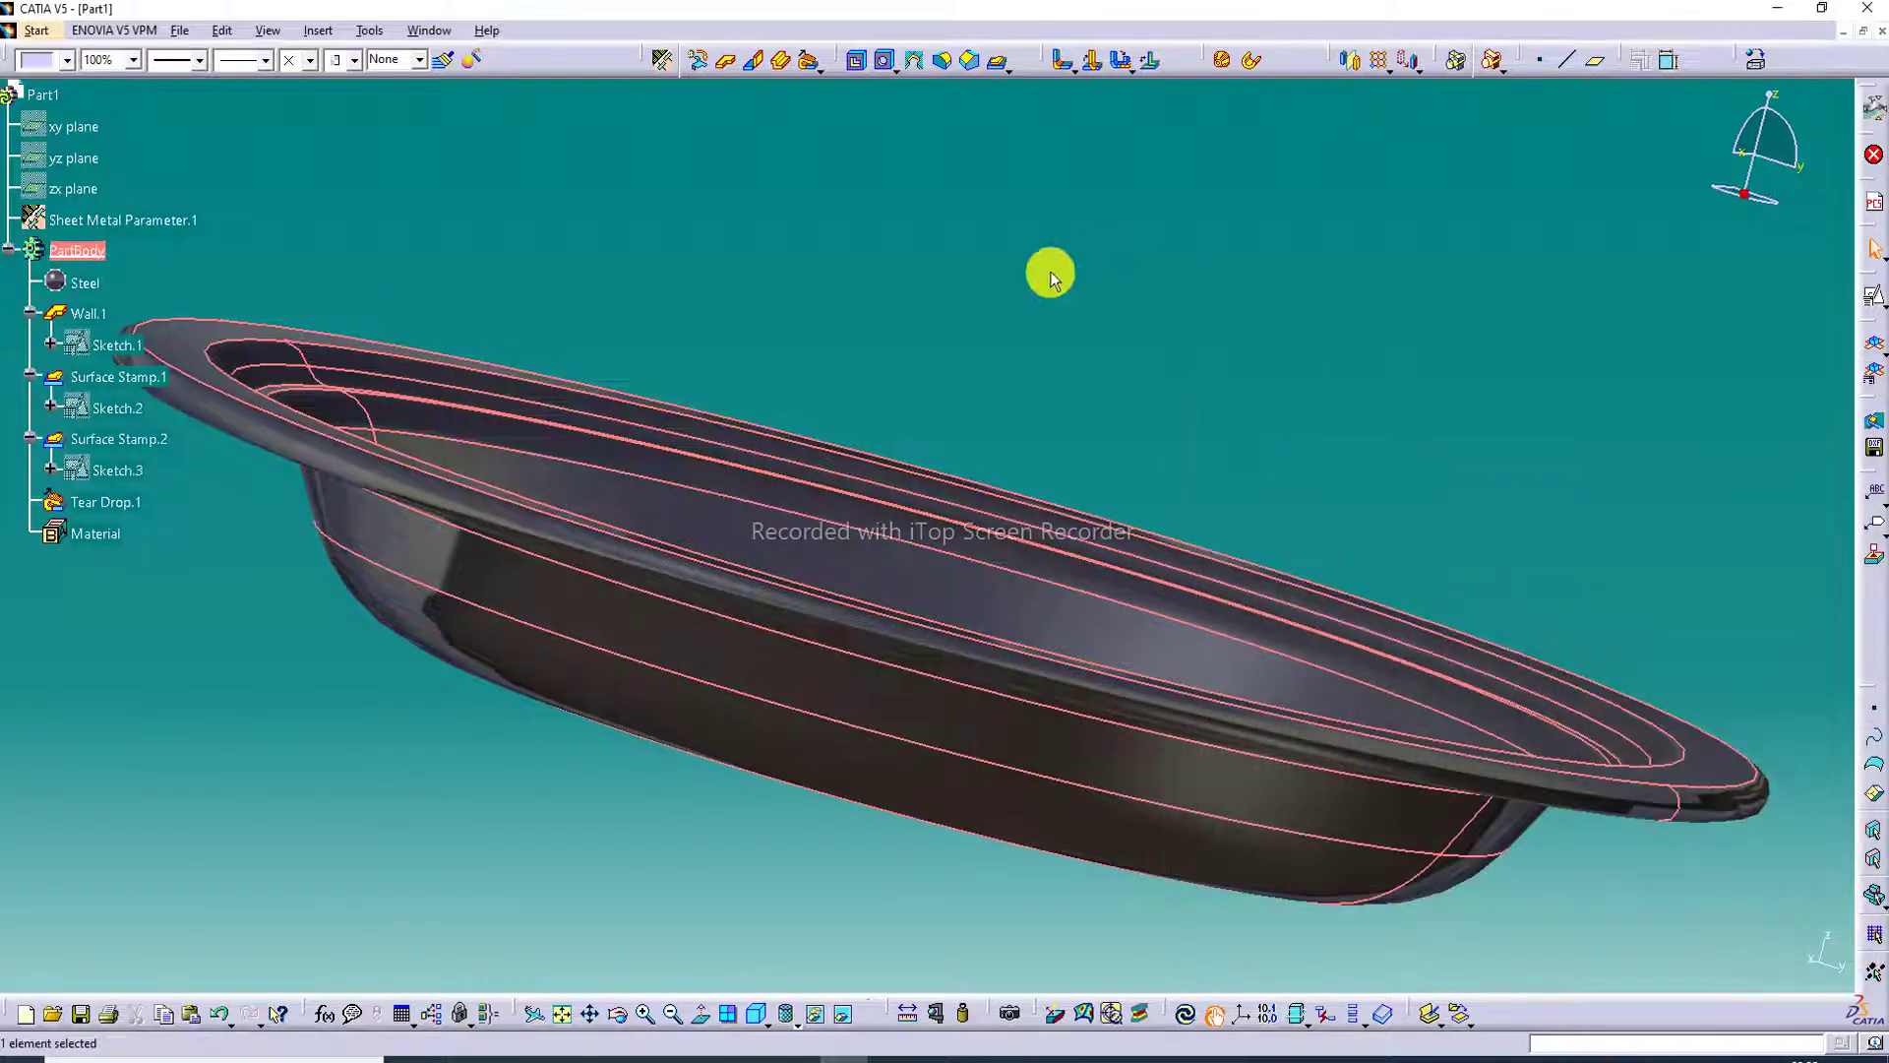
Step: Open the properties of the Steel material applied to the PartBody and raise its reflectivity to 1.00
left_click(562, 1014)
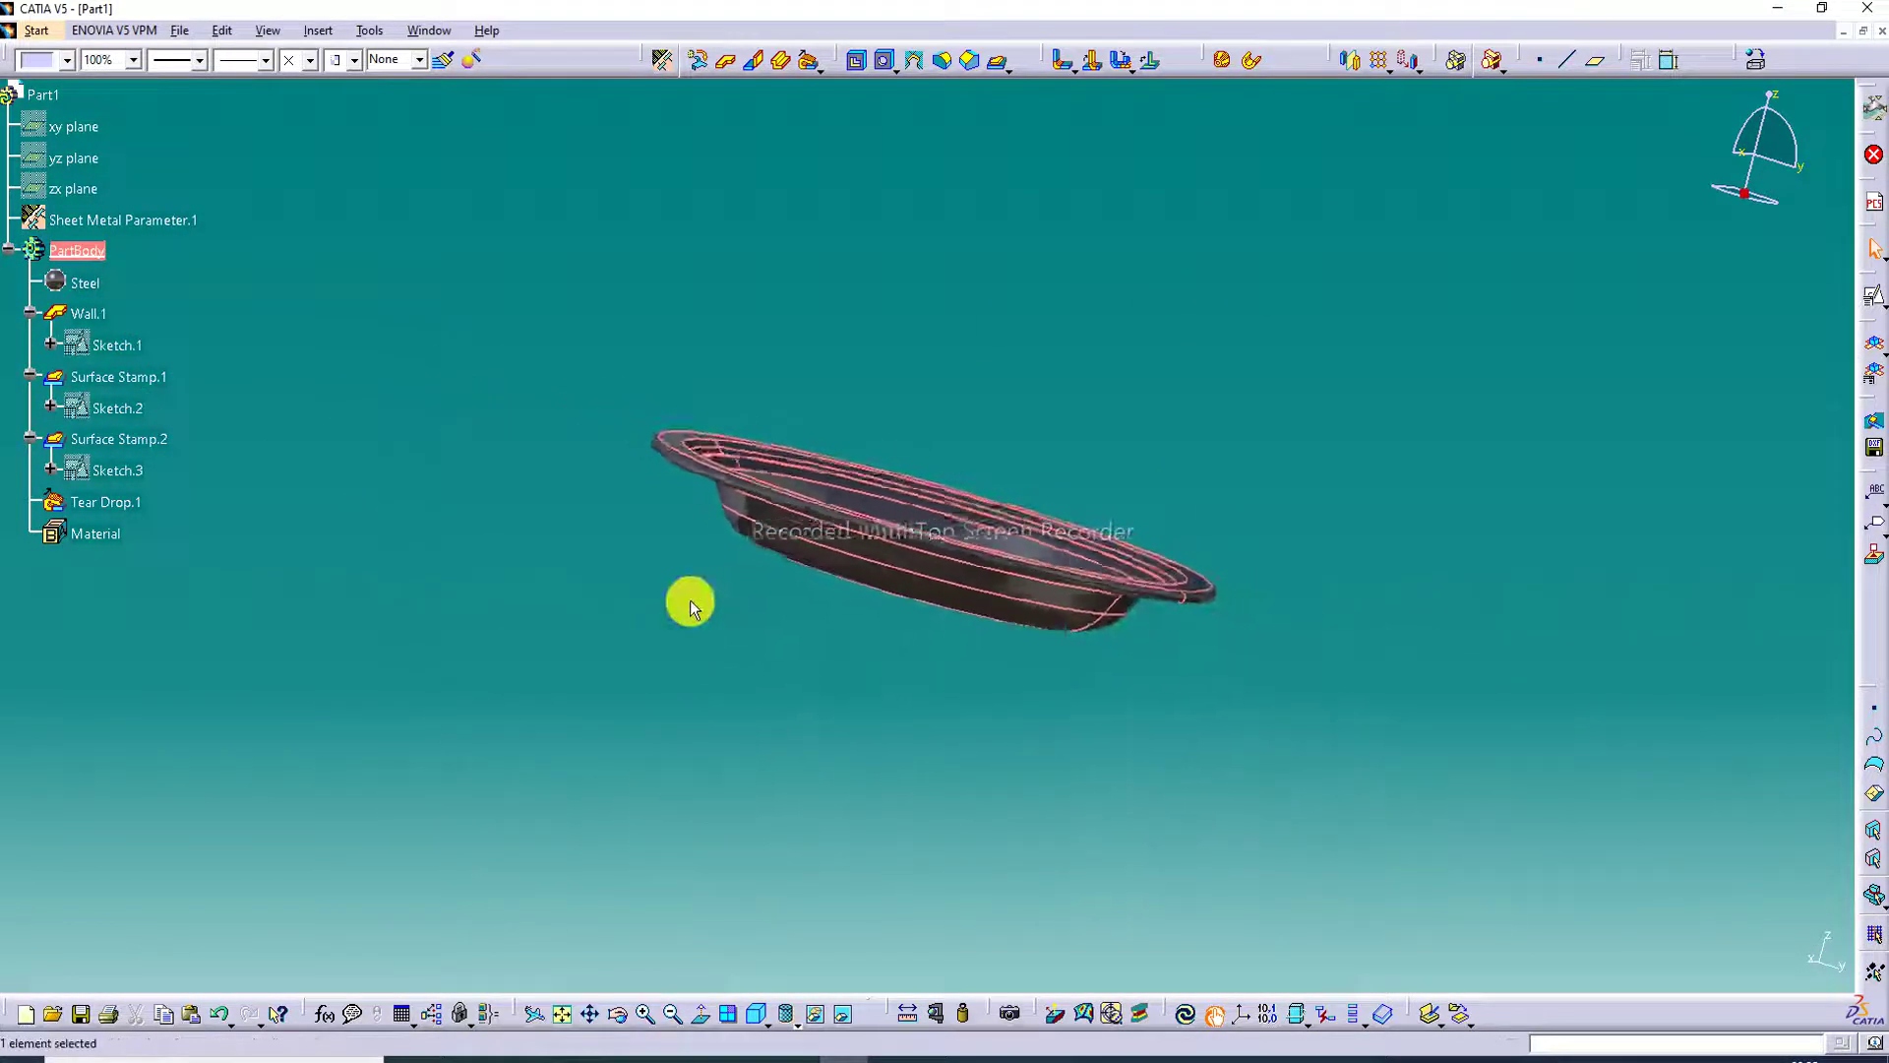
left_click(644, 1013)
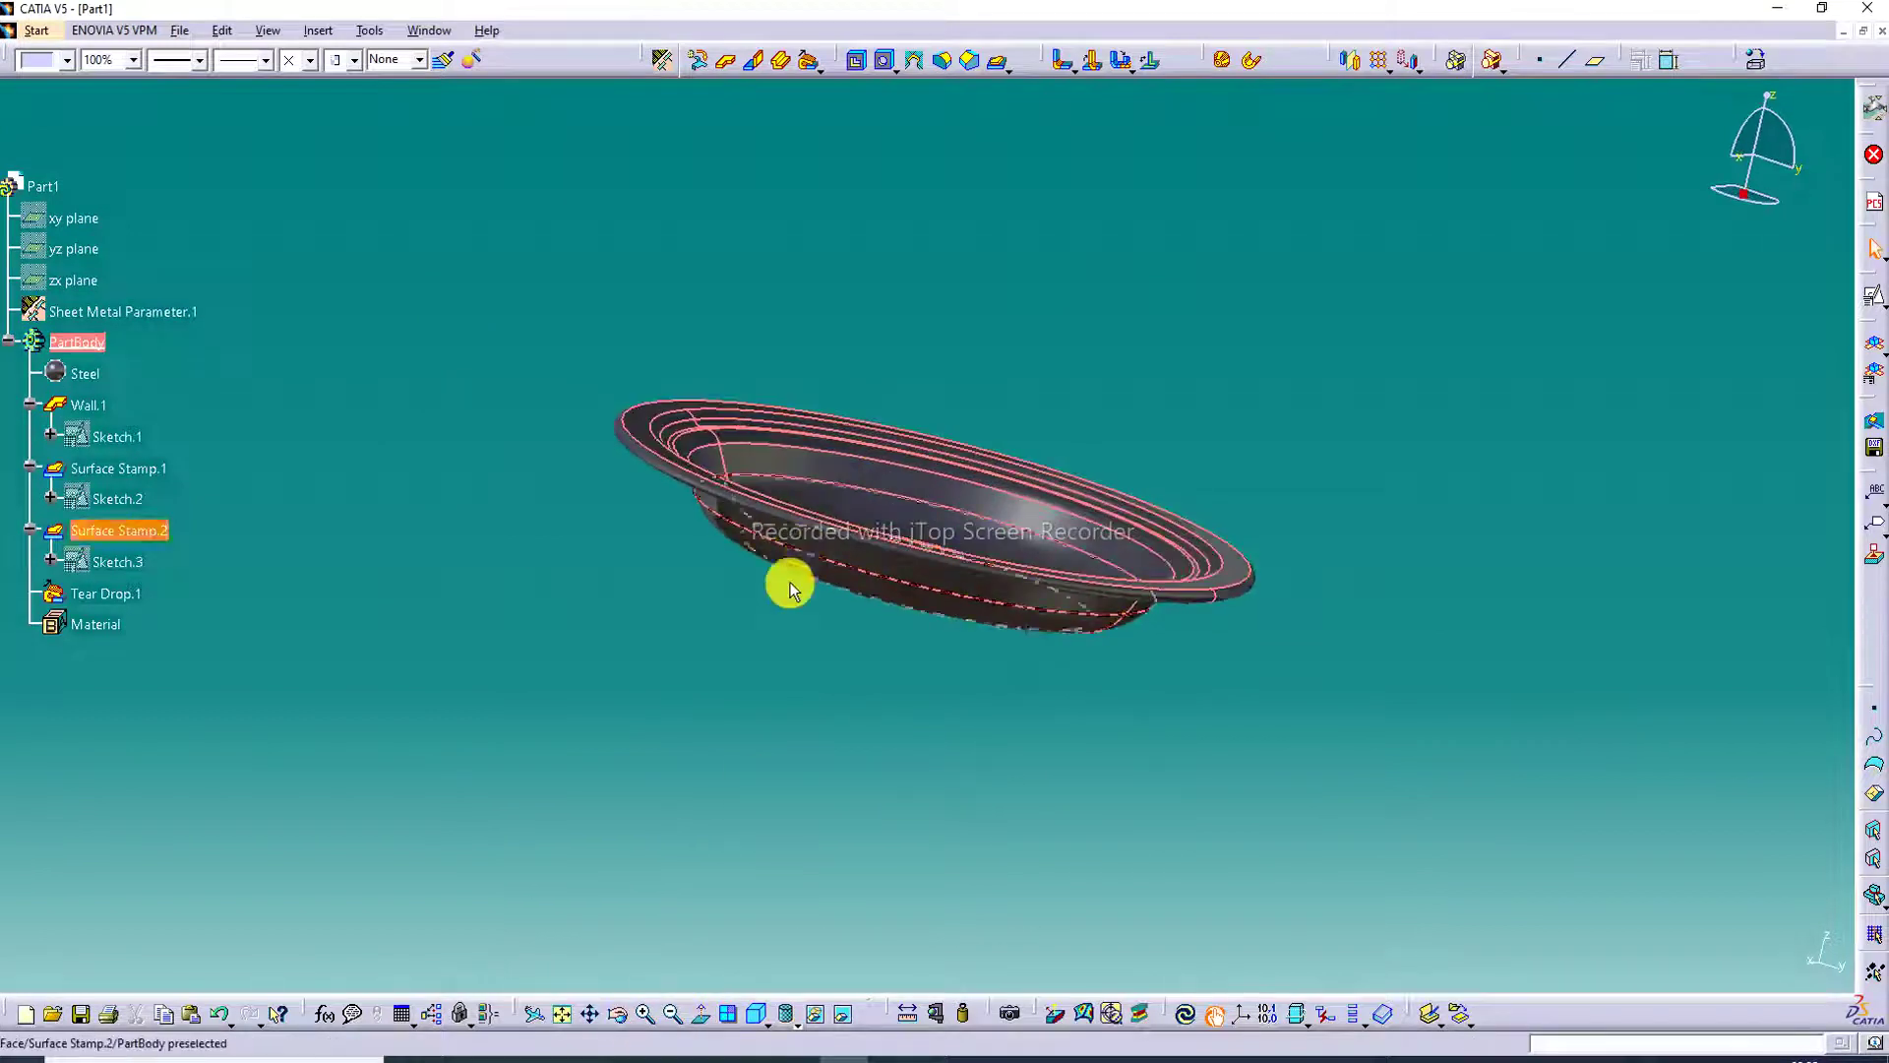
middle_click_drag(837, 547, 793, 675)
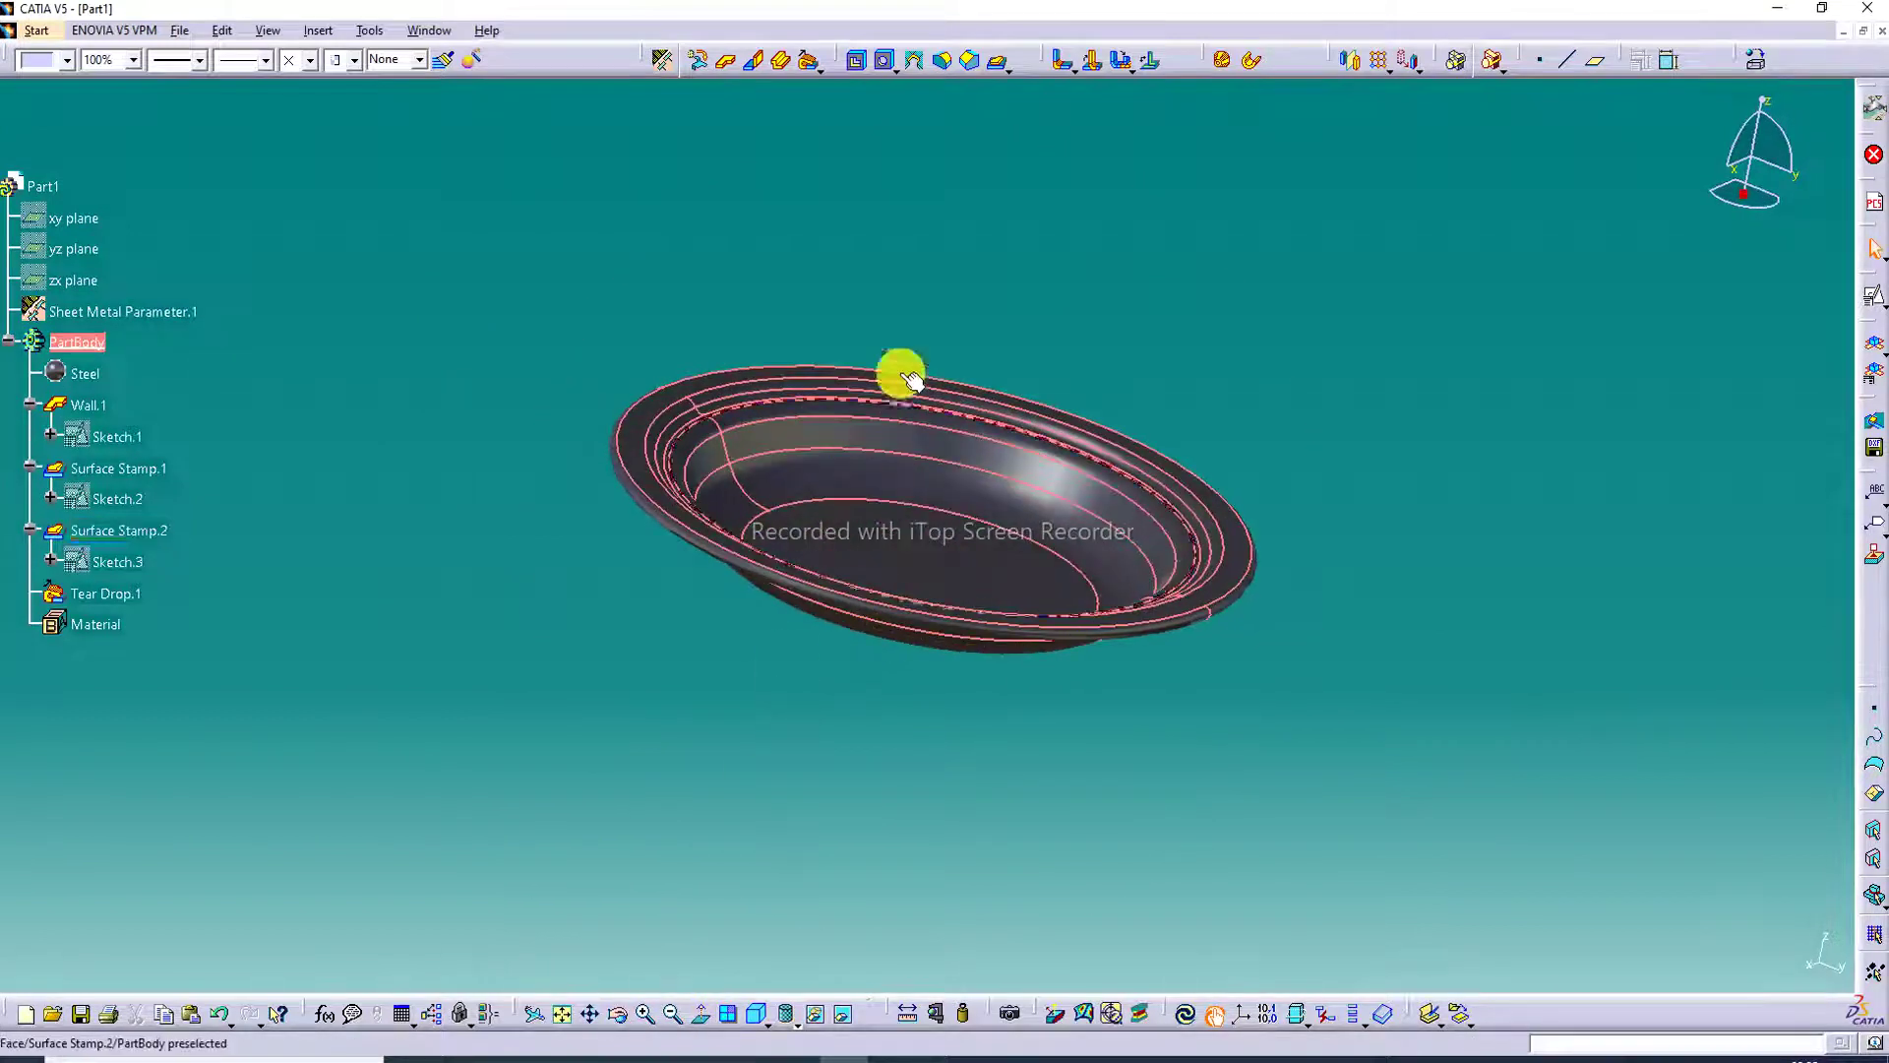
middle_click_drag(831, 484, 788, 582)
left_click(724, 780)
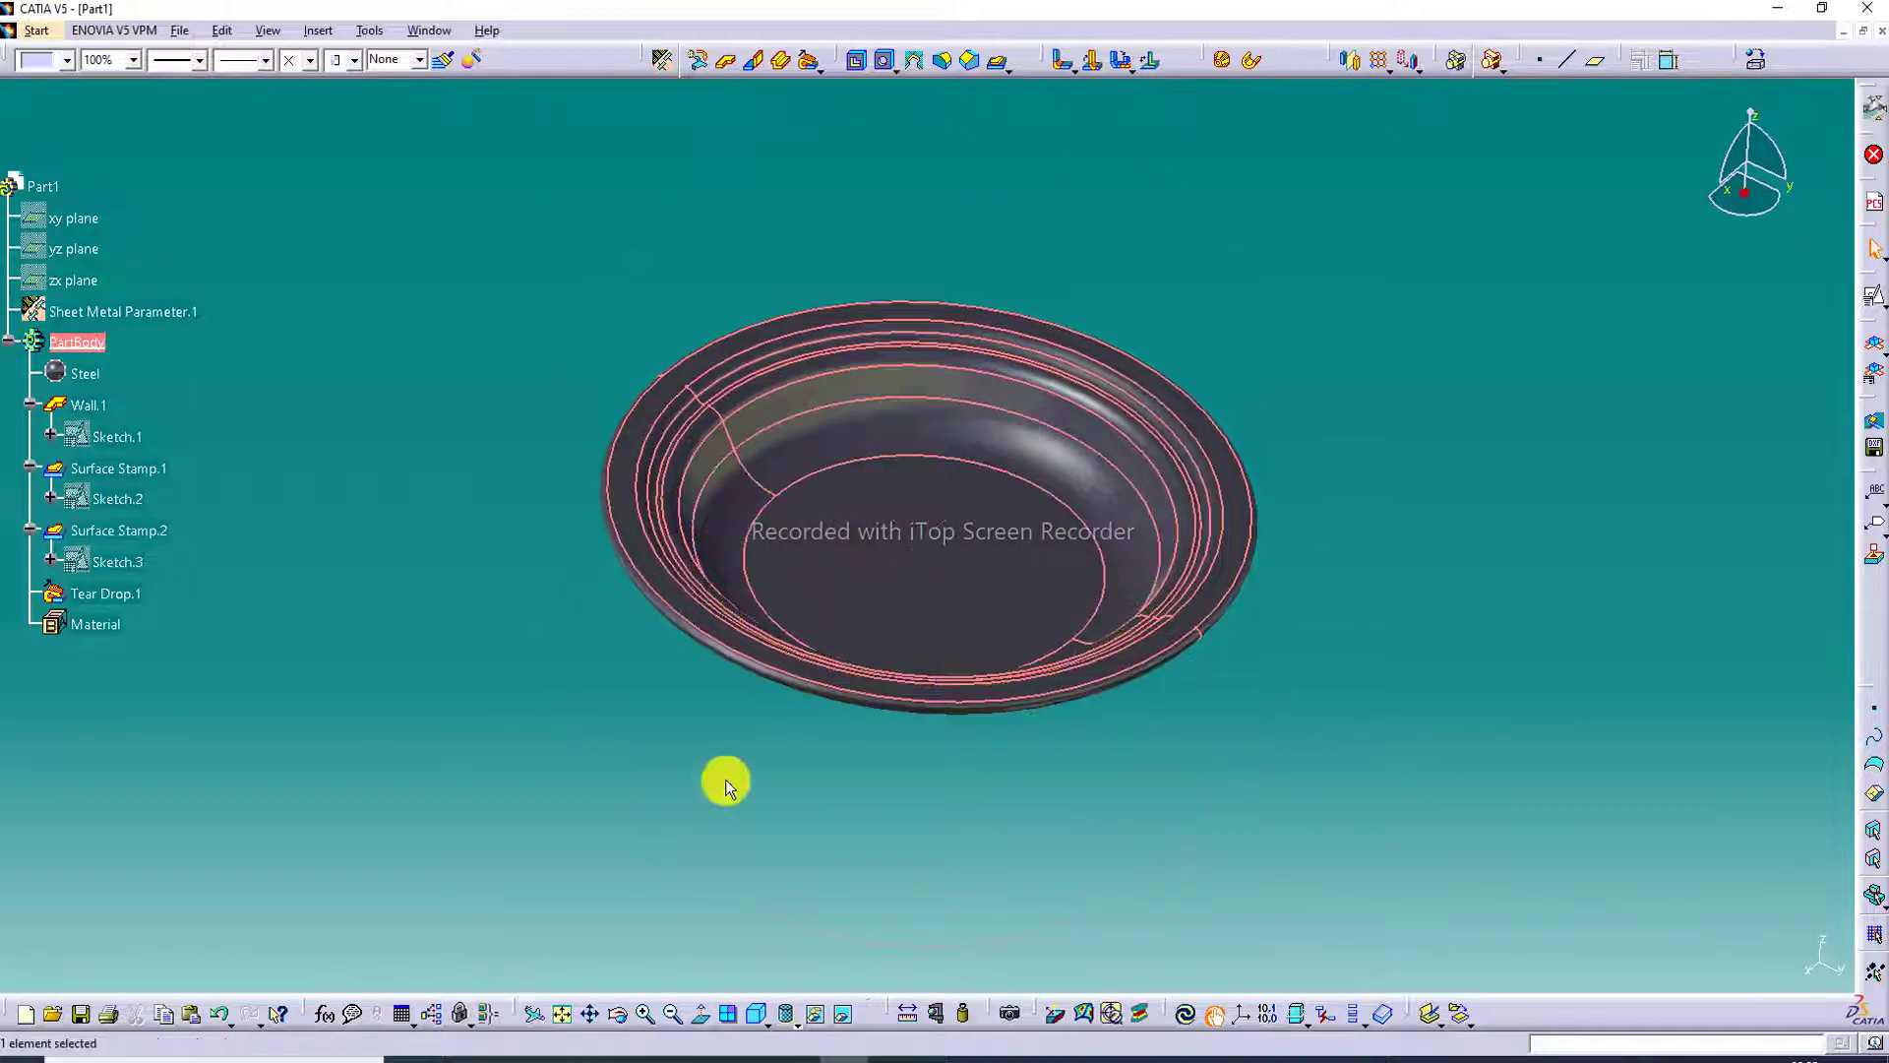
middle_click_drag(646, 982, 886, 515)
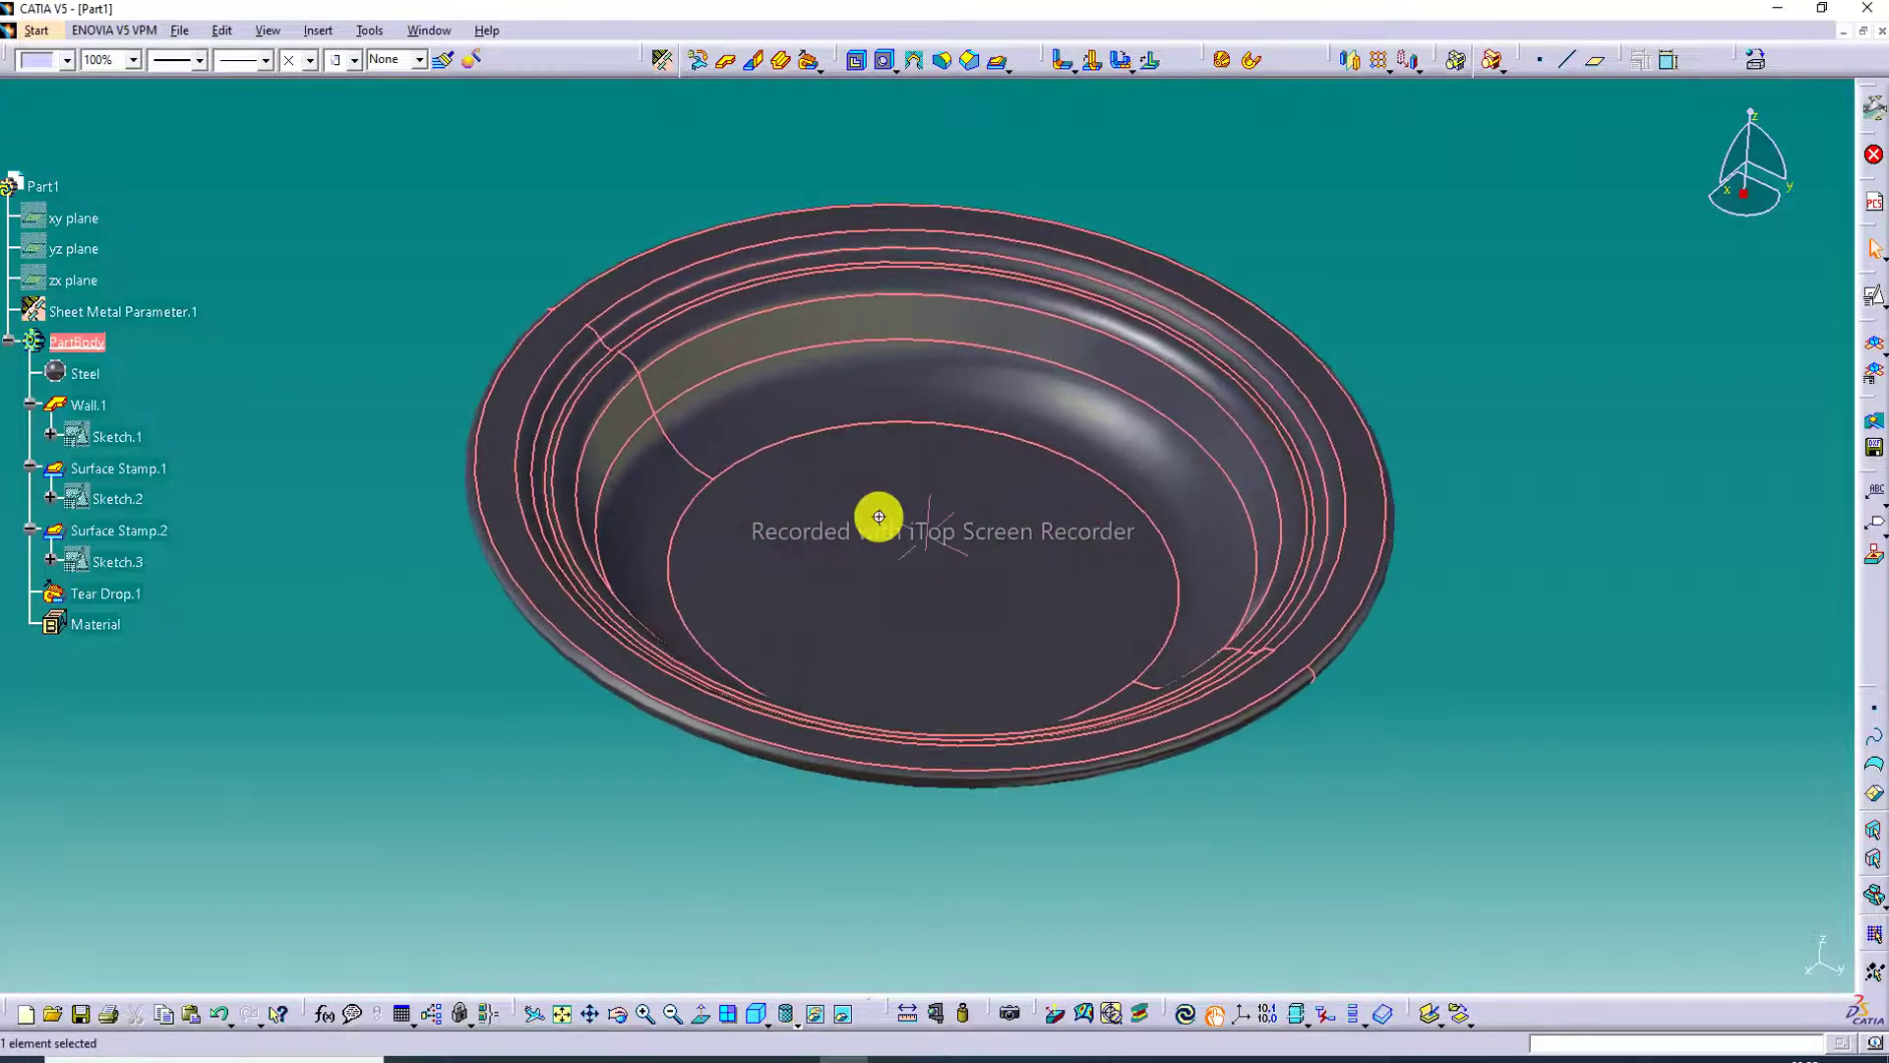
right_click(71, 370)
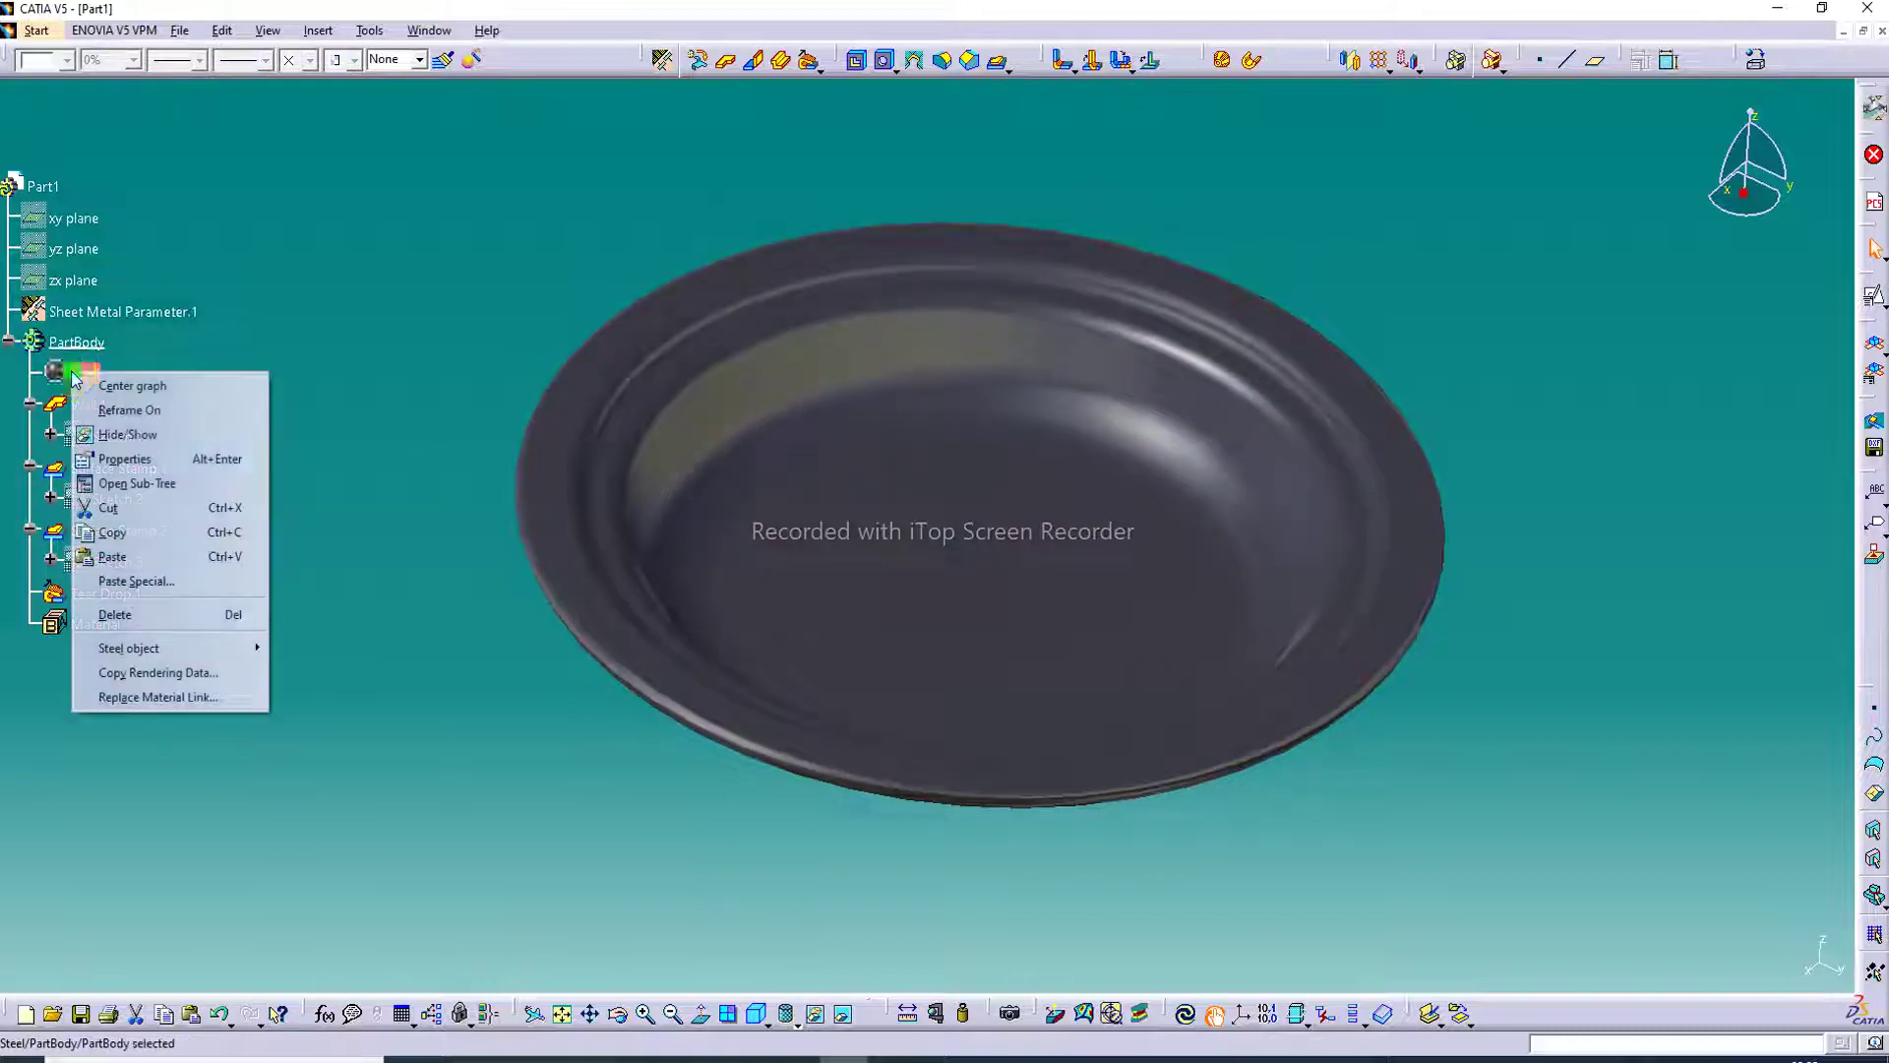
left_click(124, 460)
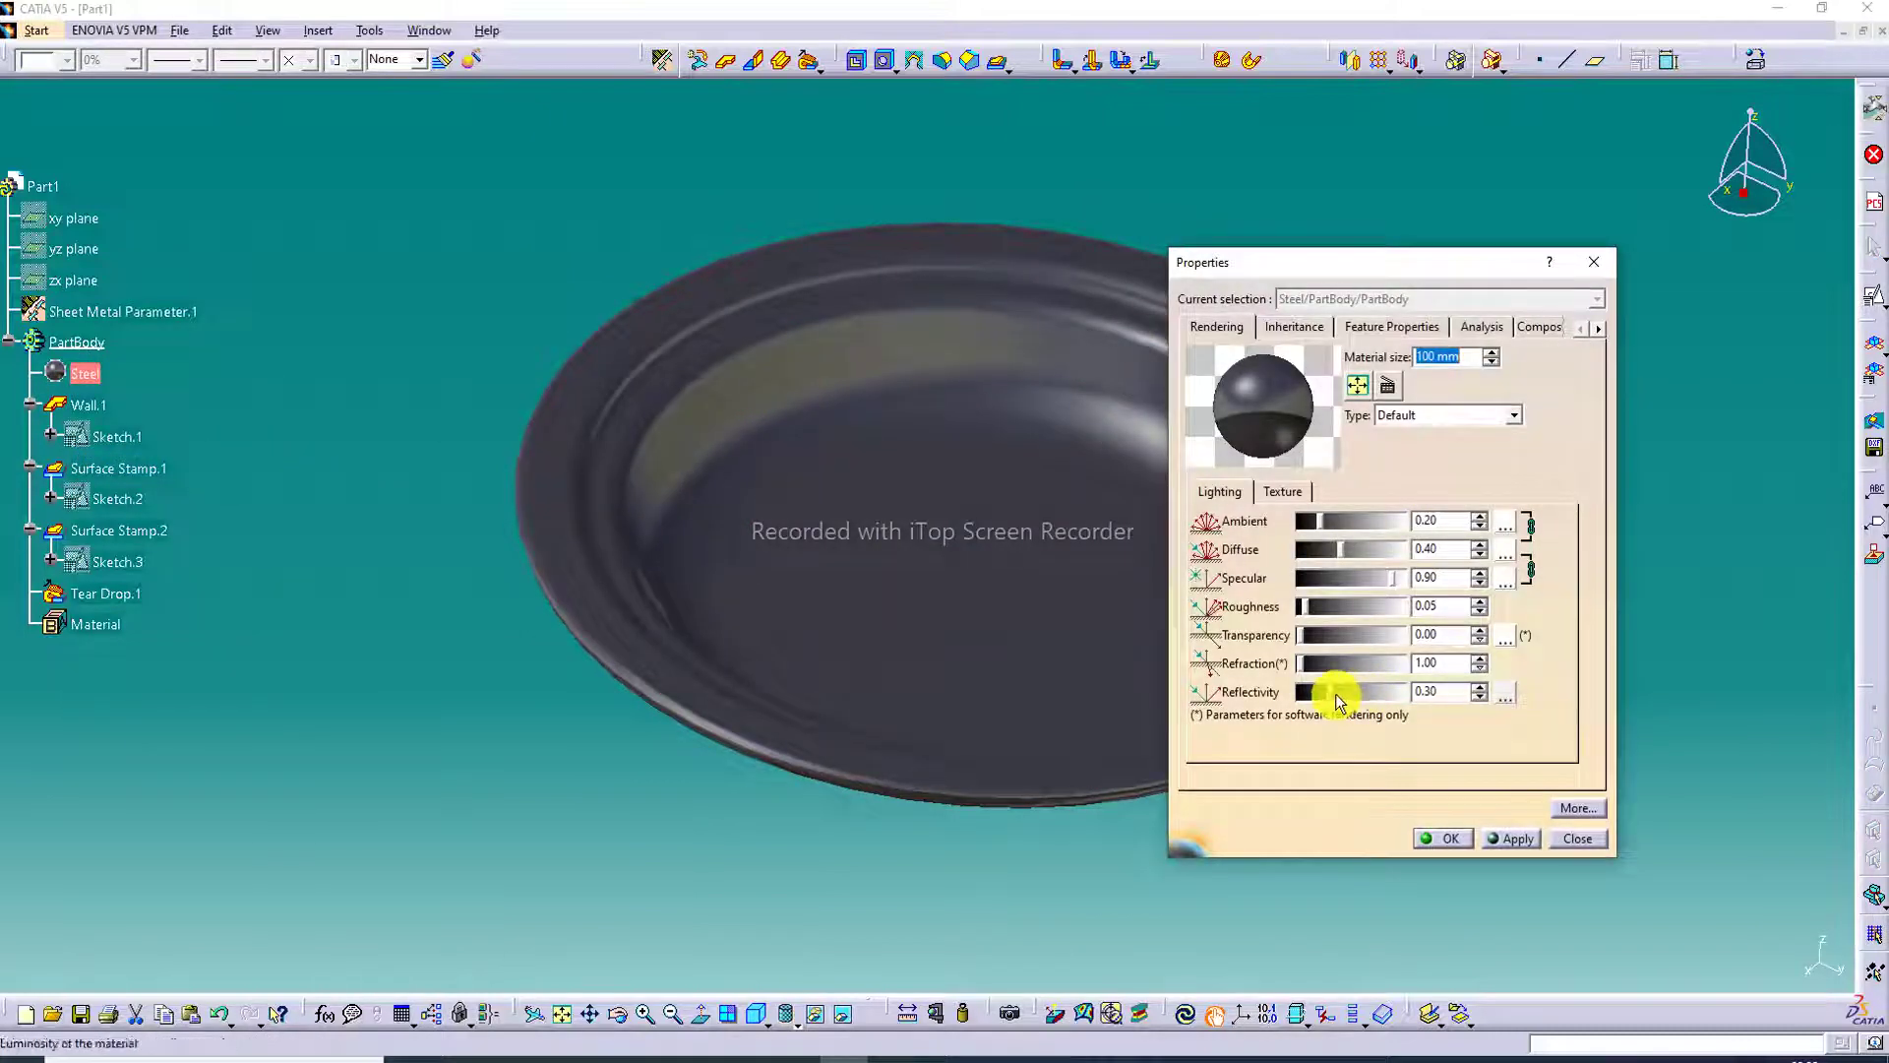
left_click_drag(1337, 694, 1488, 714)
Step: Assign the predefined Road environment as the Steel material's reflection image and apply the rendering properties
left_click(1505, 692)
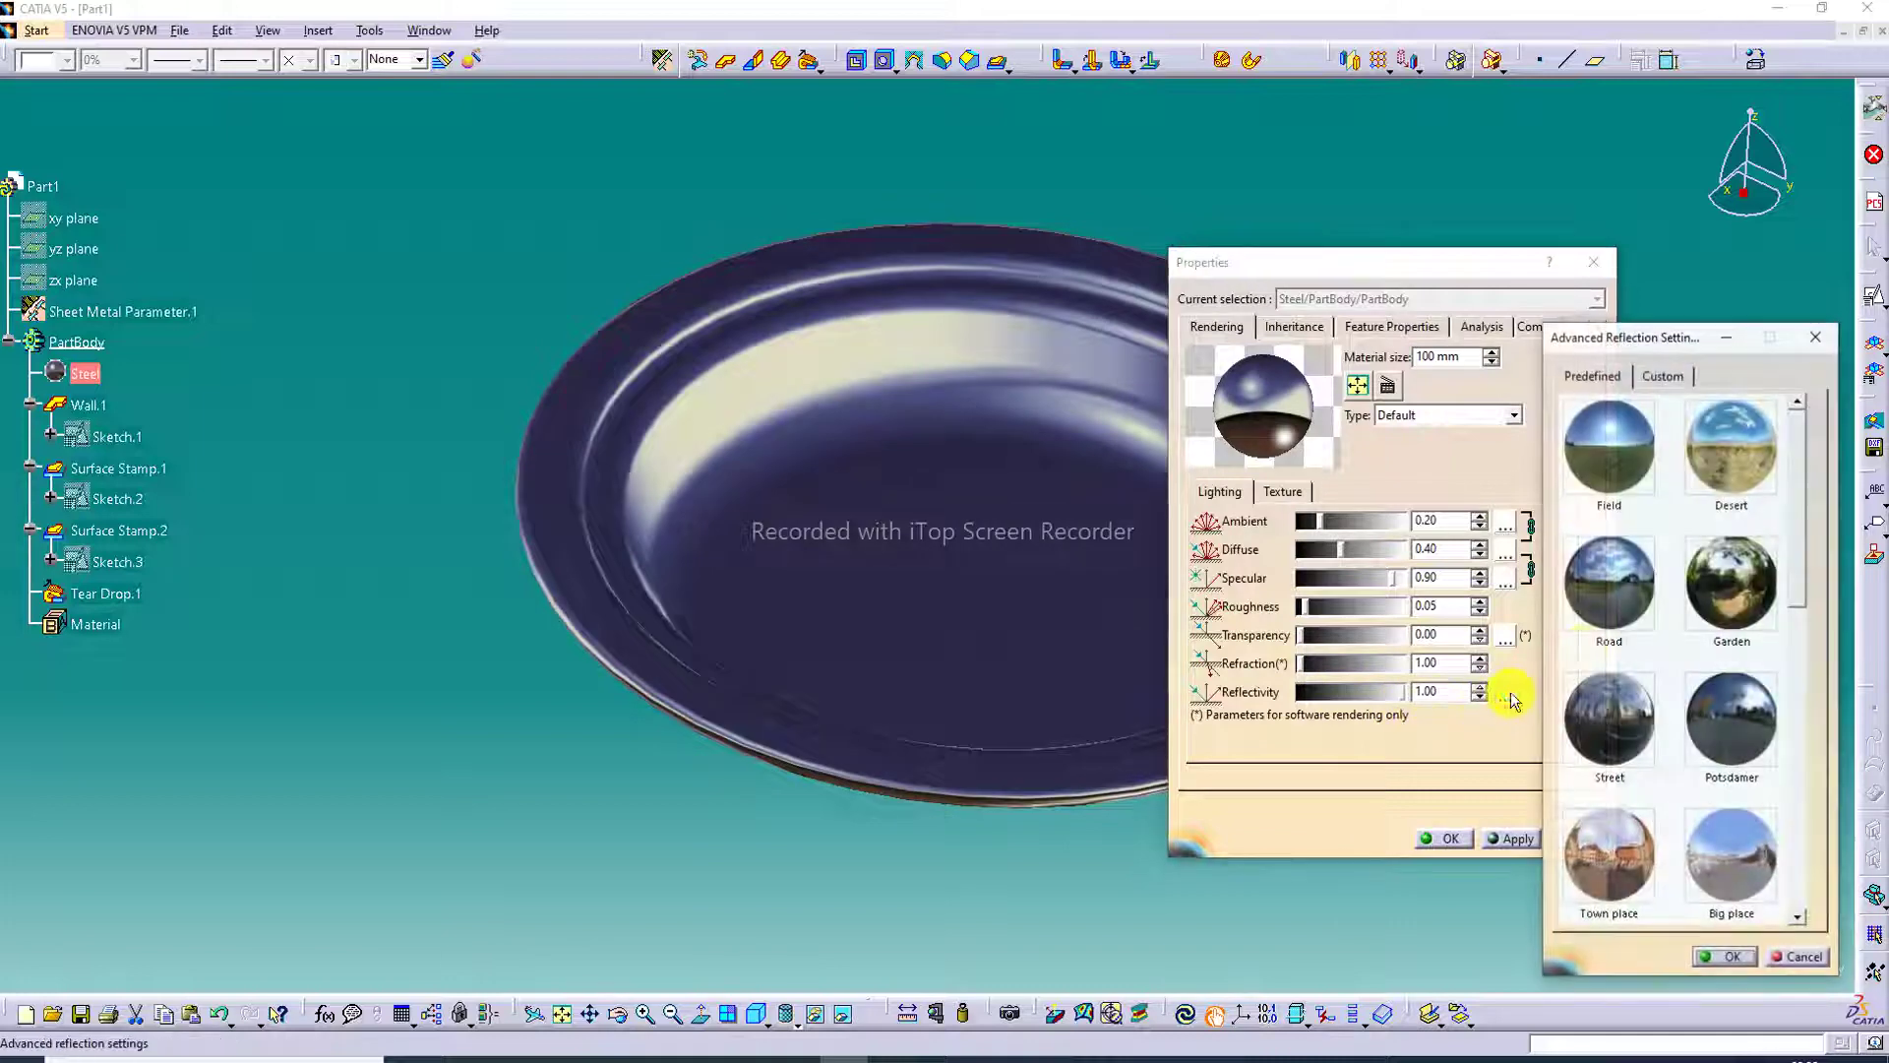
left_click(1634, 595)
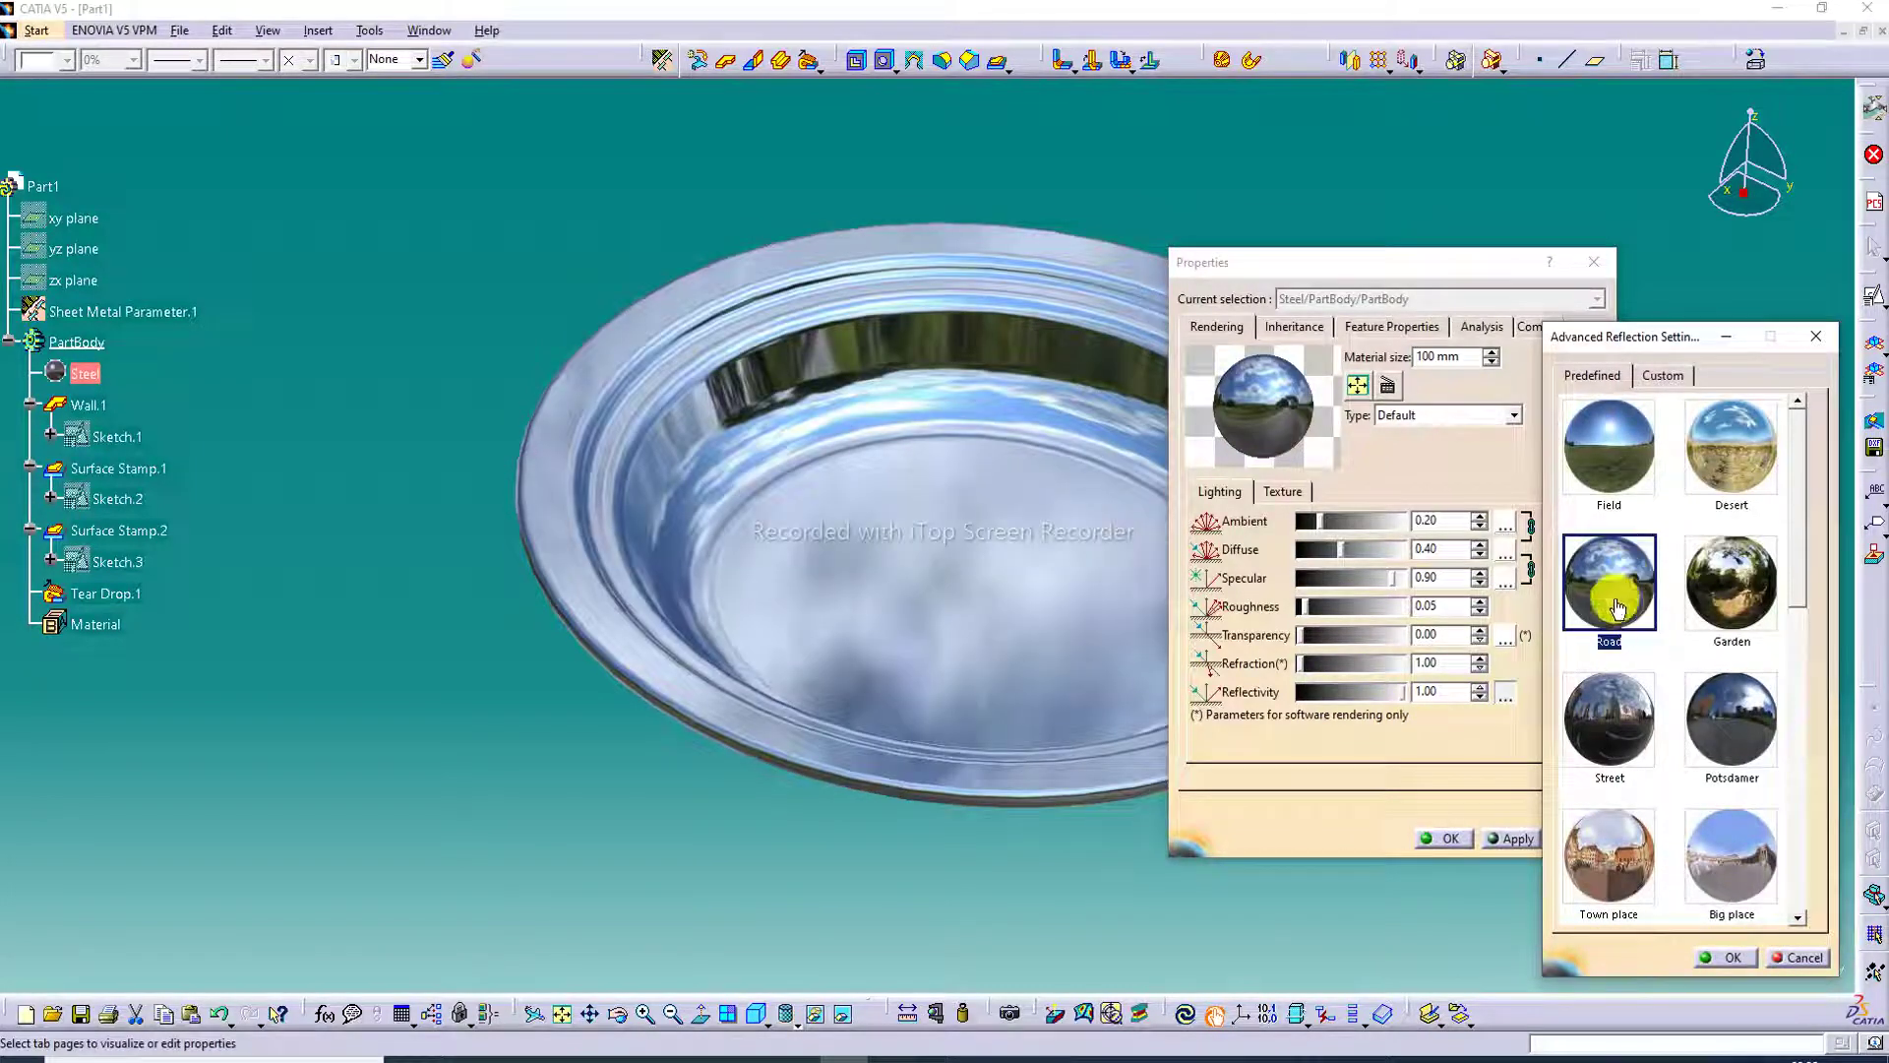
left_click(1727, 957)
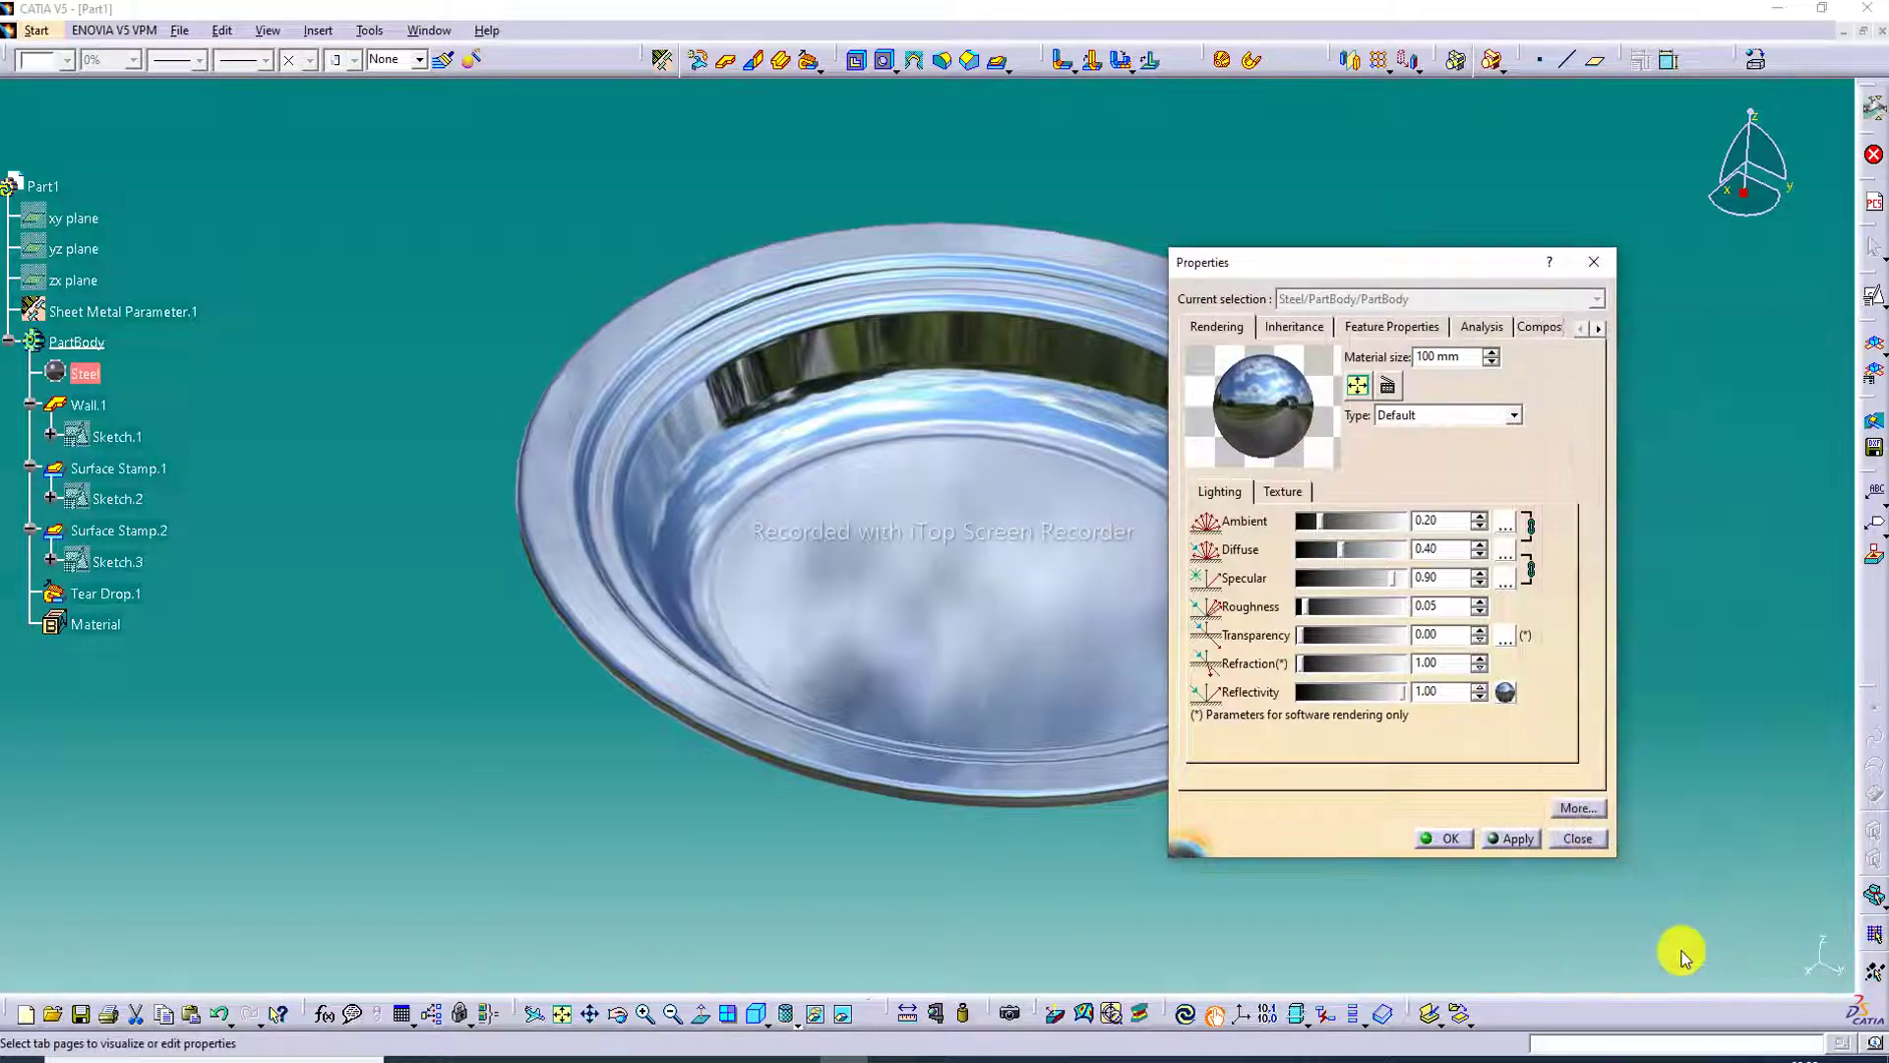
left_click(1451, 838)
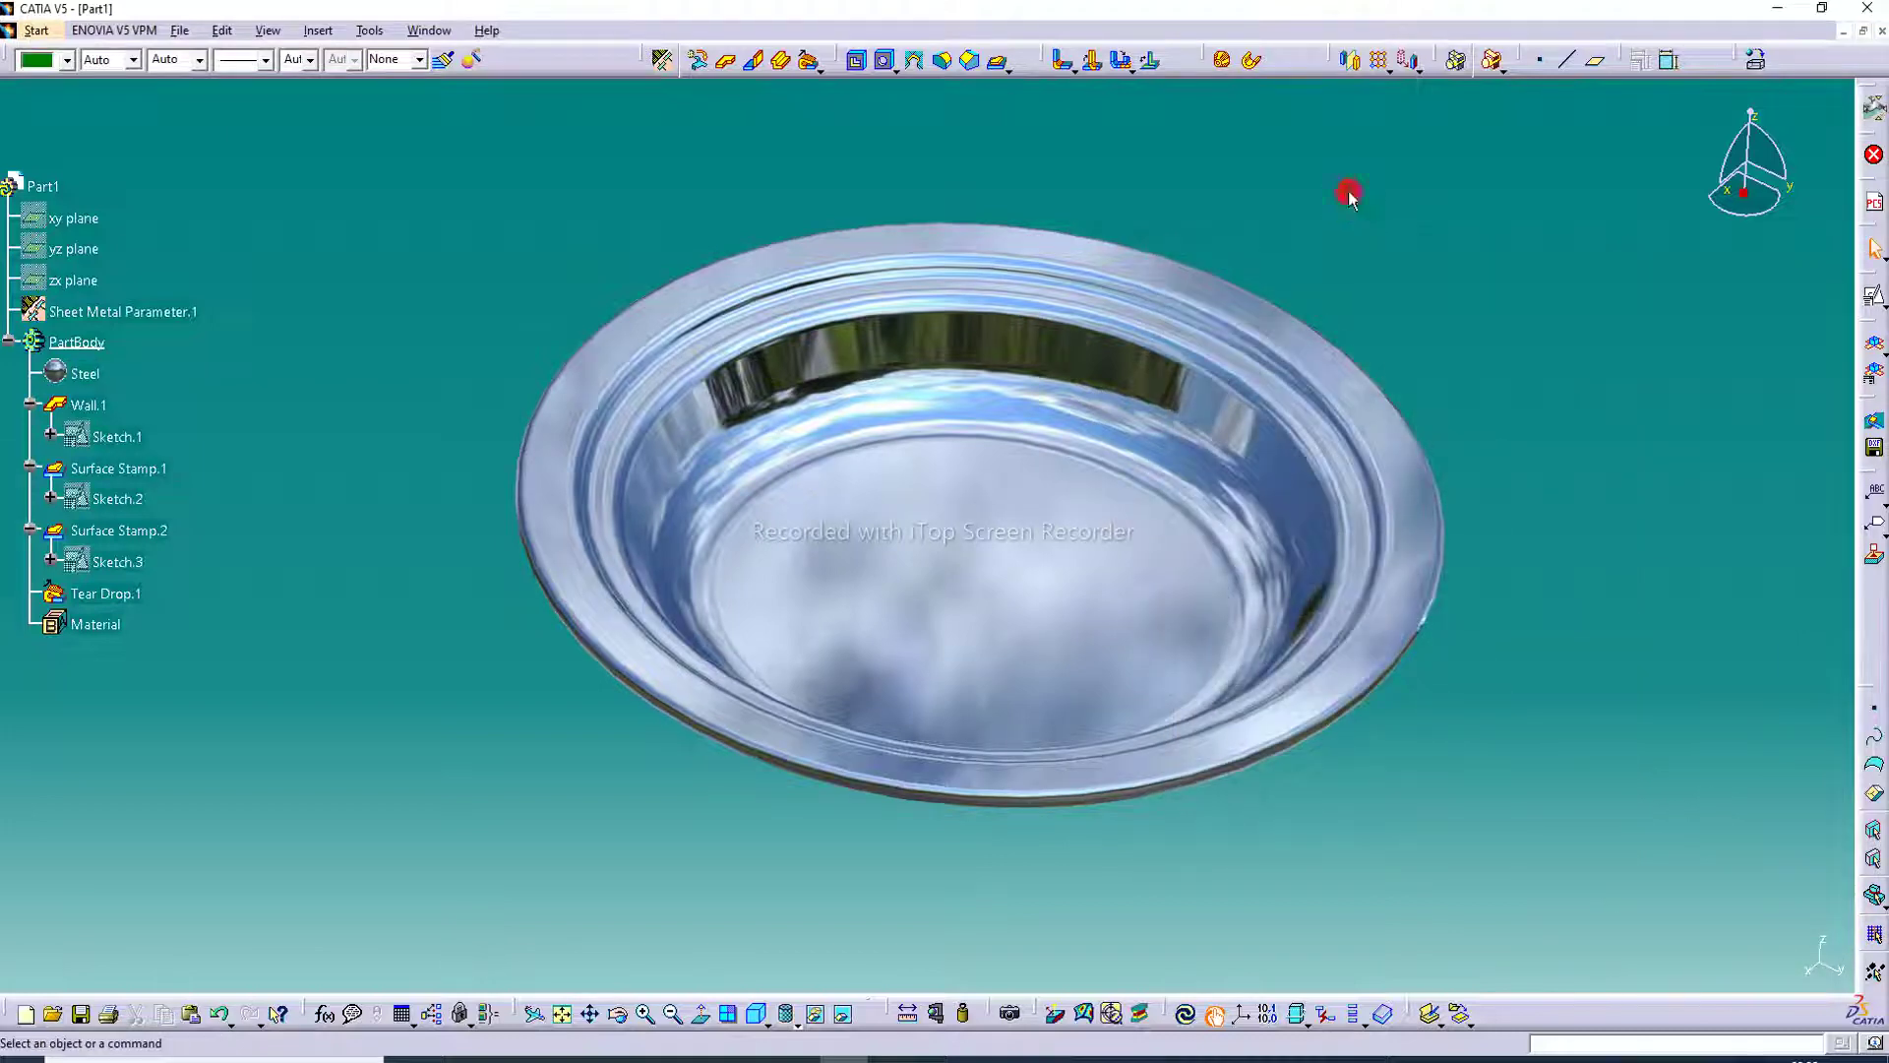
Step: Examine the finished steel plate from above, the side and underneath, and display it in a four-view layout
middle_click_drag(995, 324, 1020, 287)
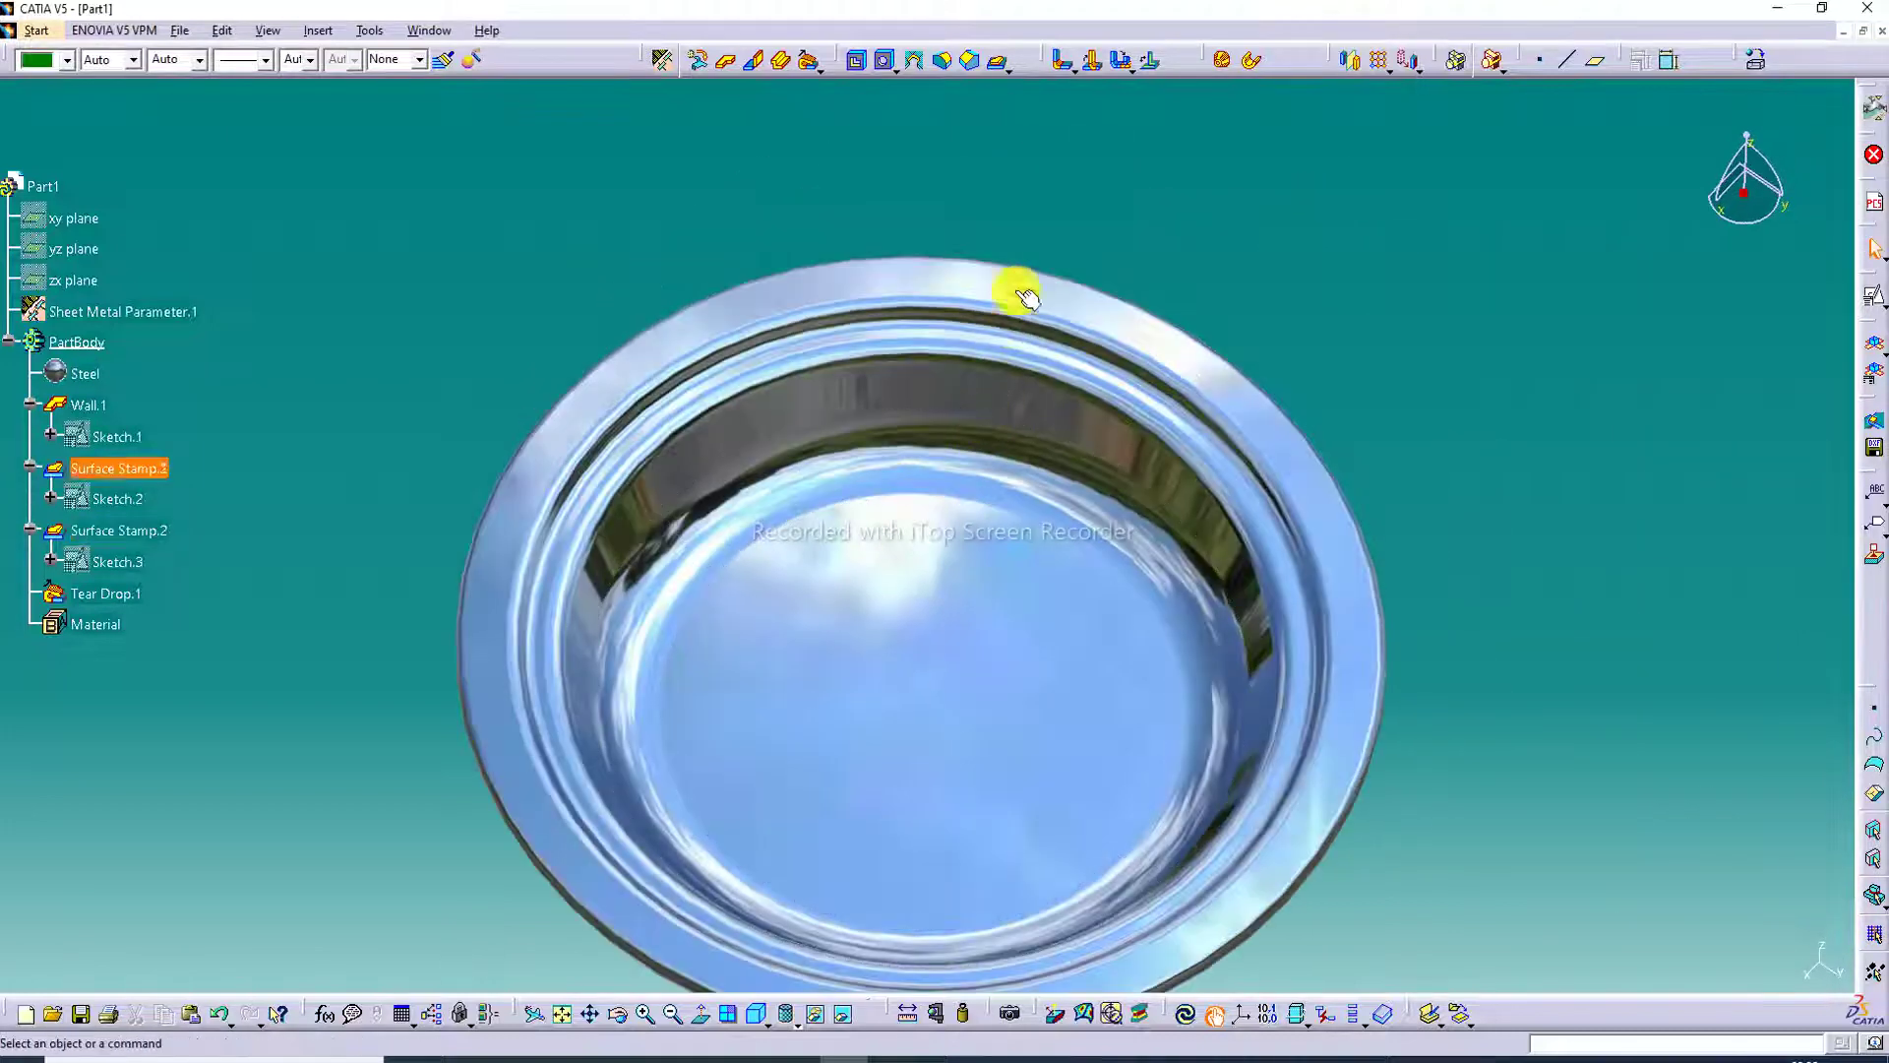
middle_click_drag(953, 506, 982, 316)
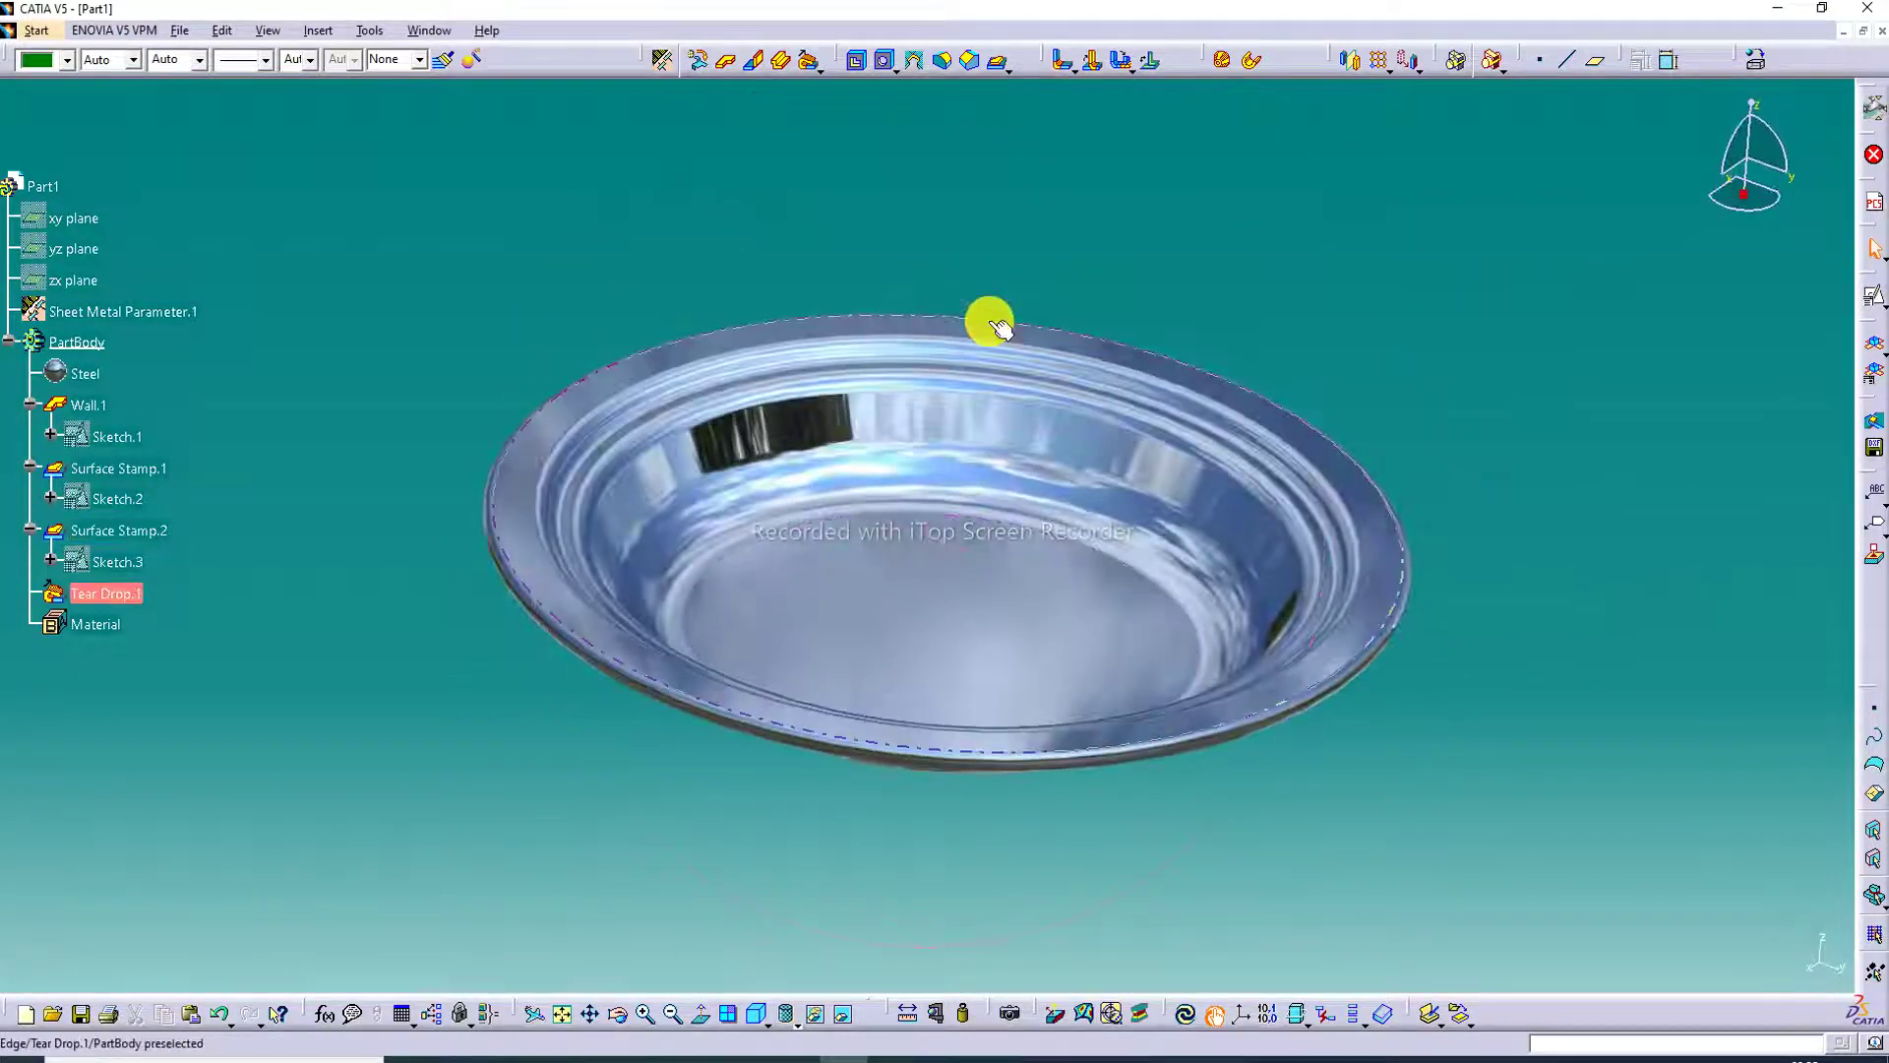
middle_click_drag(1028, 544, 961, 265)
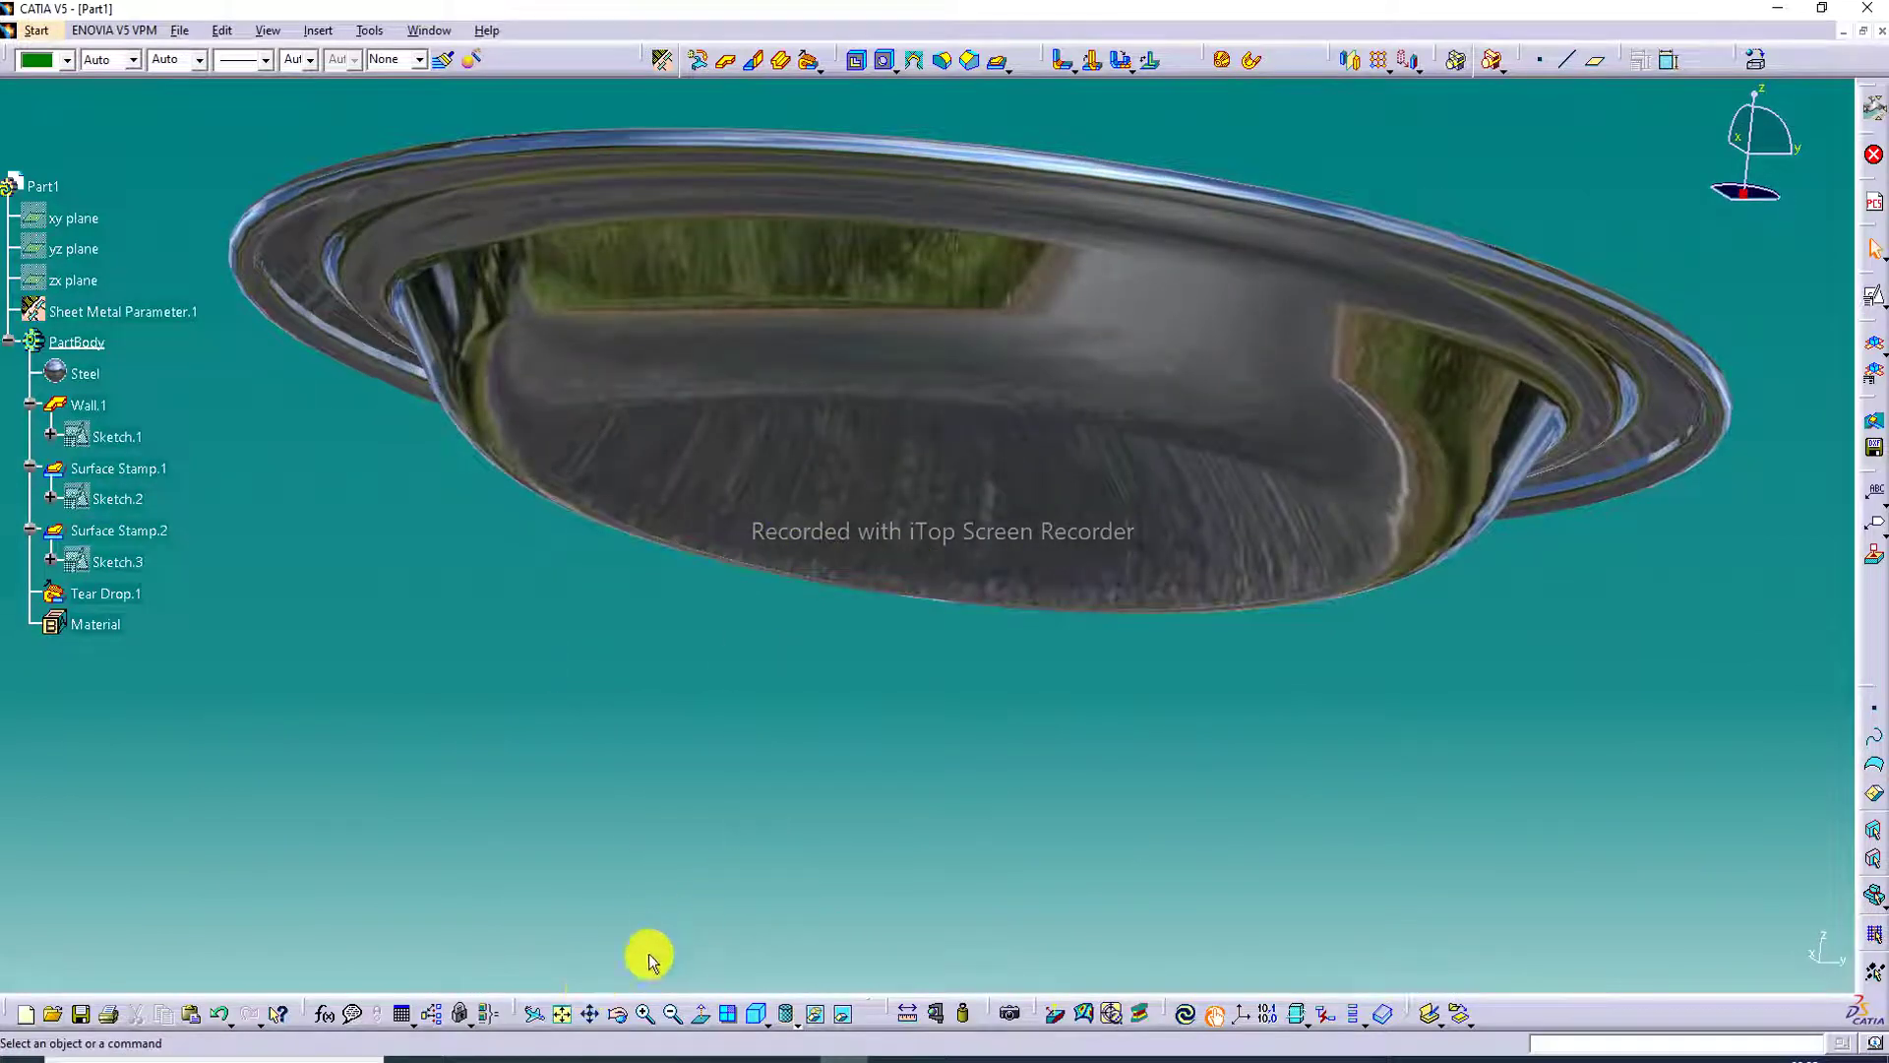
left_click(565, 1013)
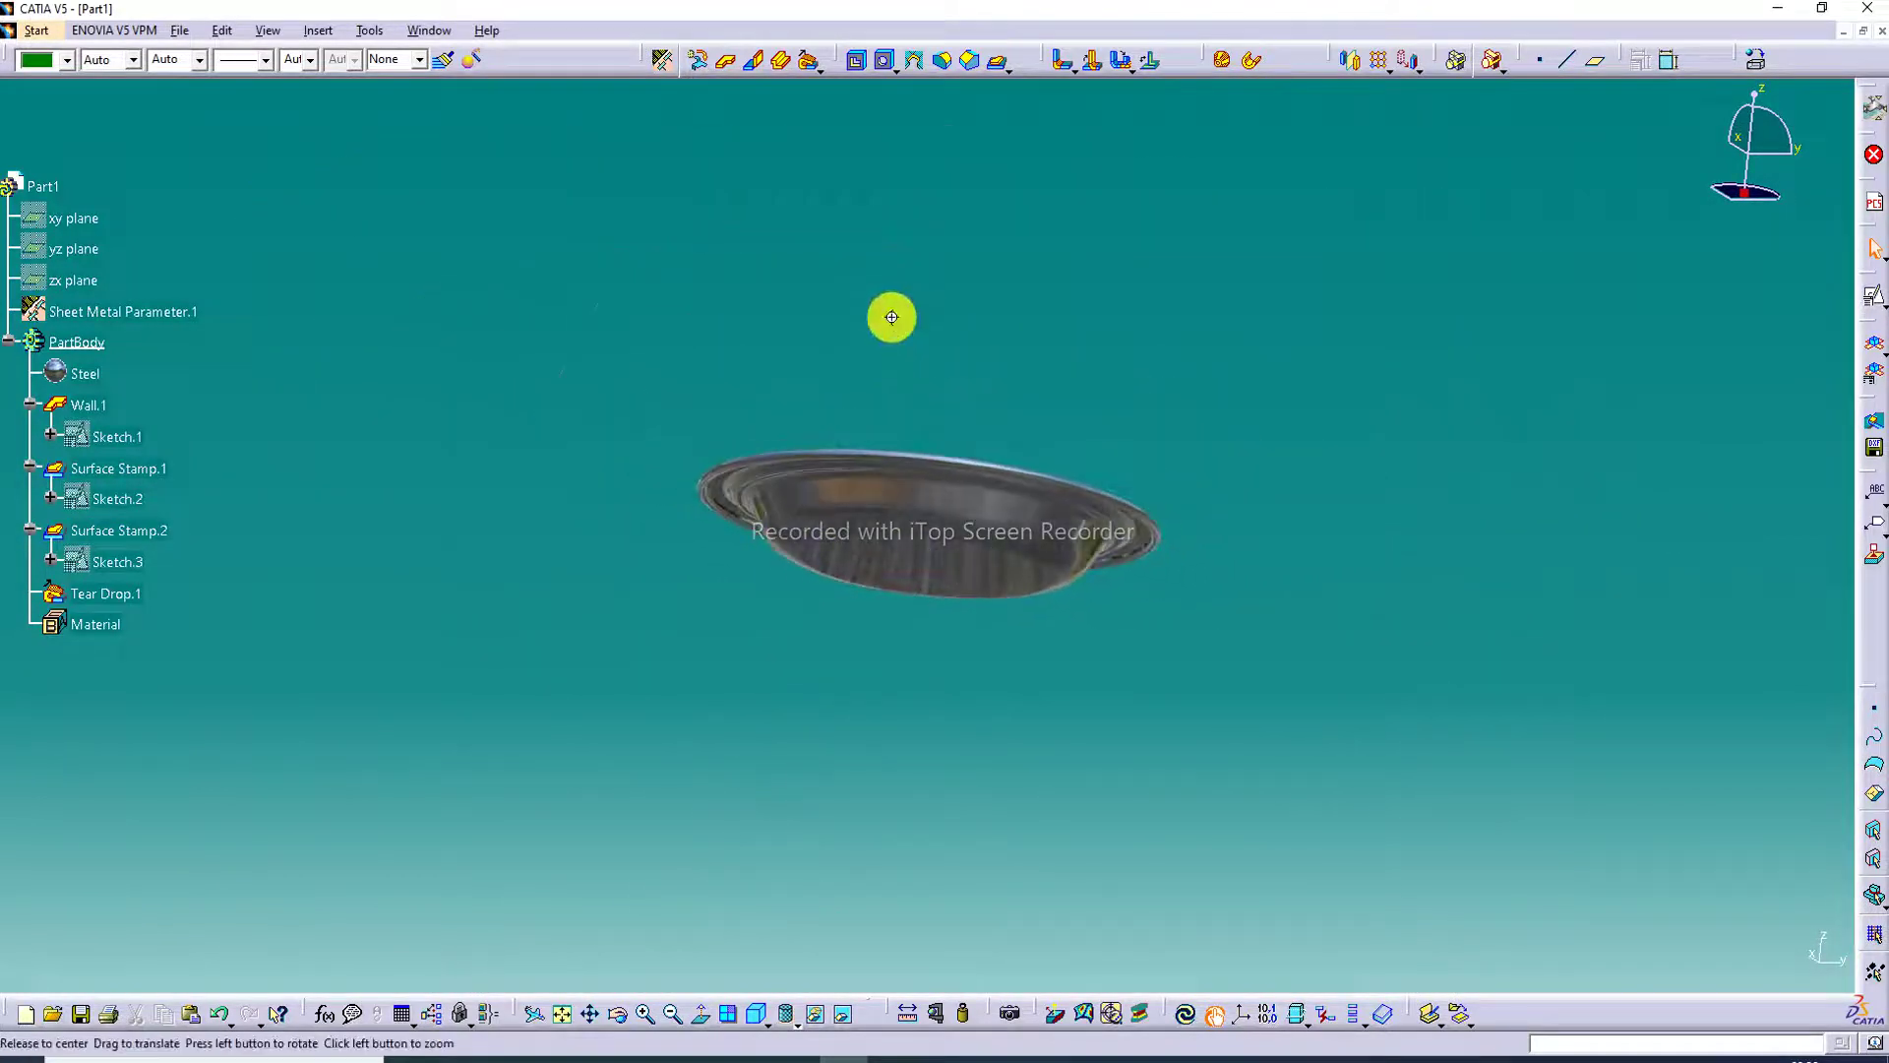
middle_click_drag(892, 315, 856, 836)
left_click(646, 1014)
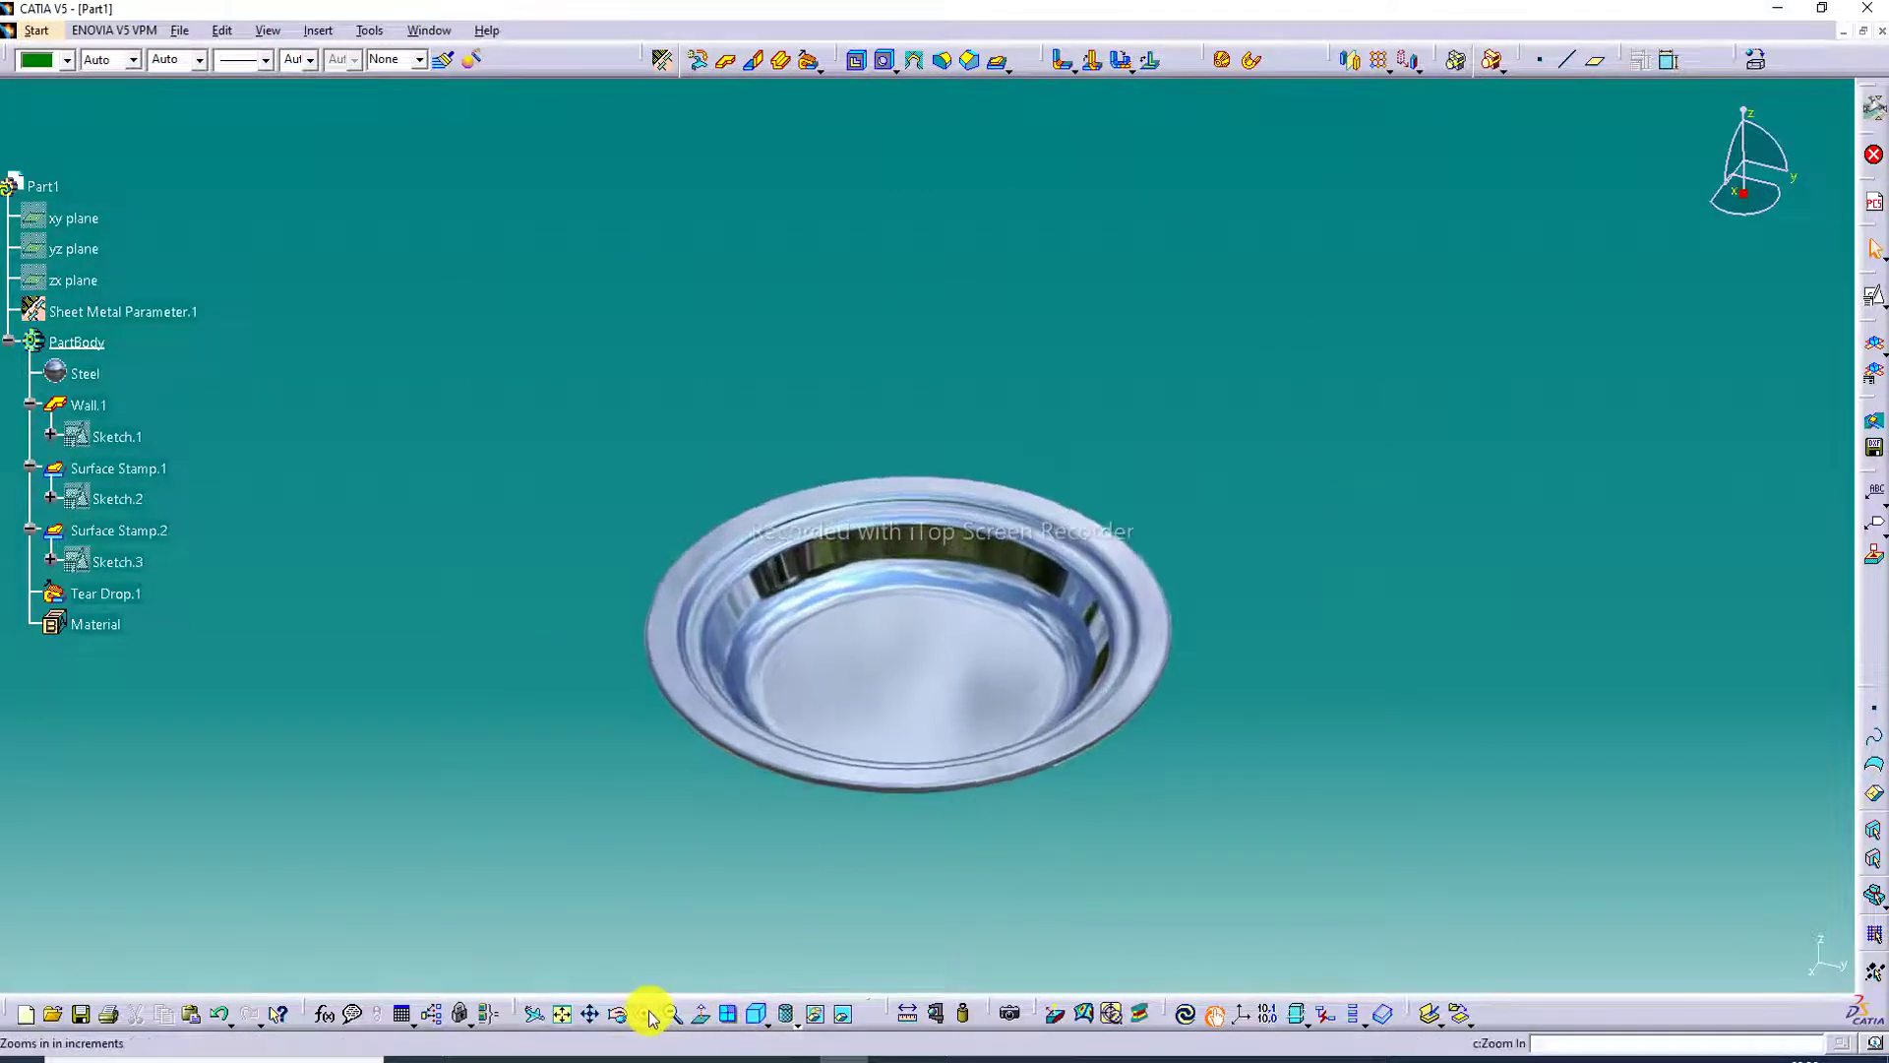
left_click(646, 1013)
left_click(647, 1013)
middle_click_drag(836, 685, 938, 438)
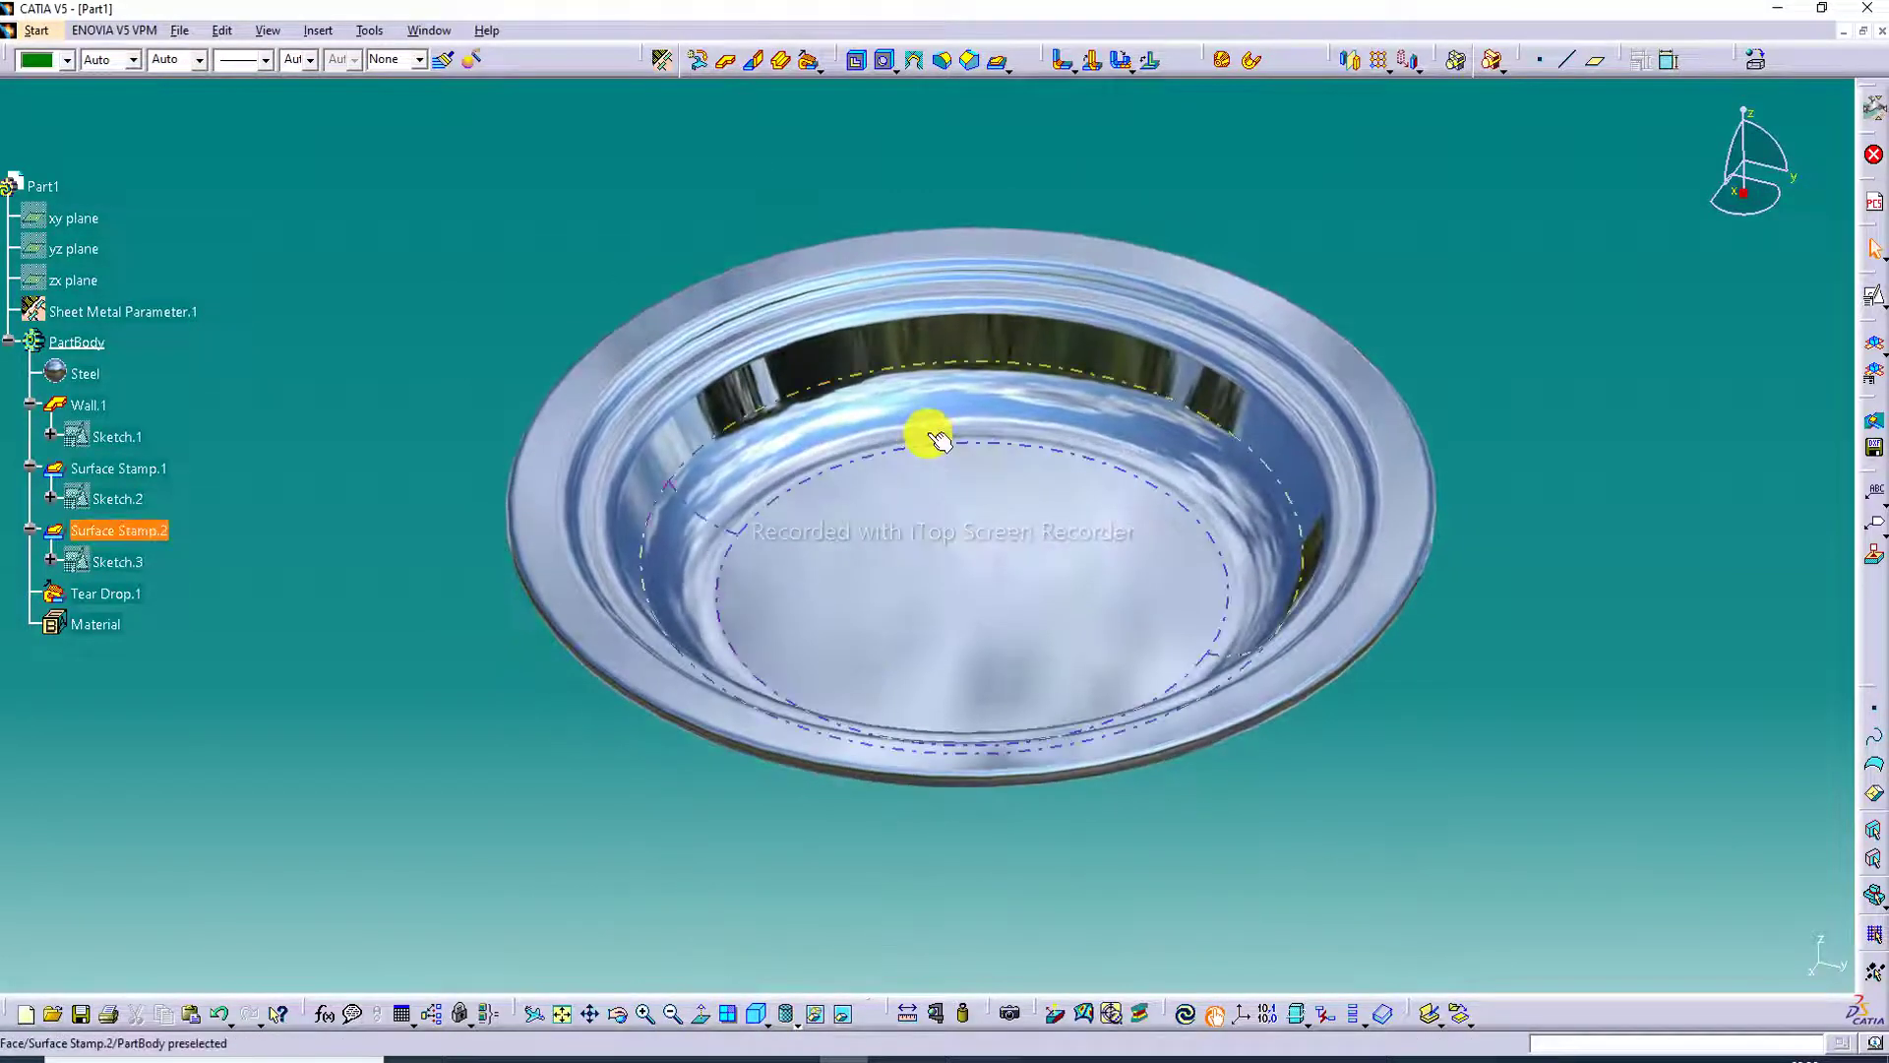
left_click(729, 1013)
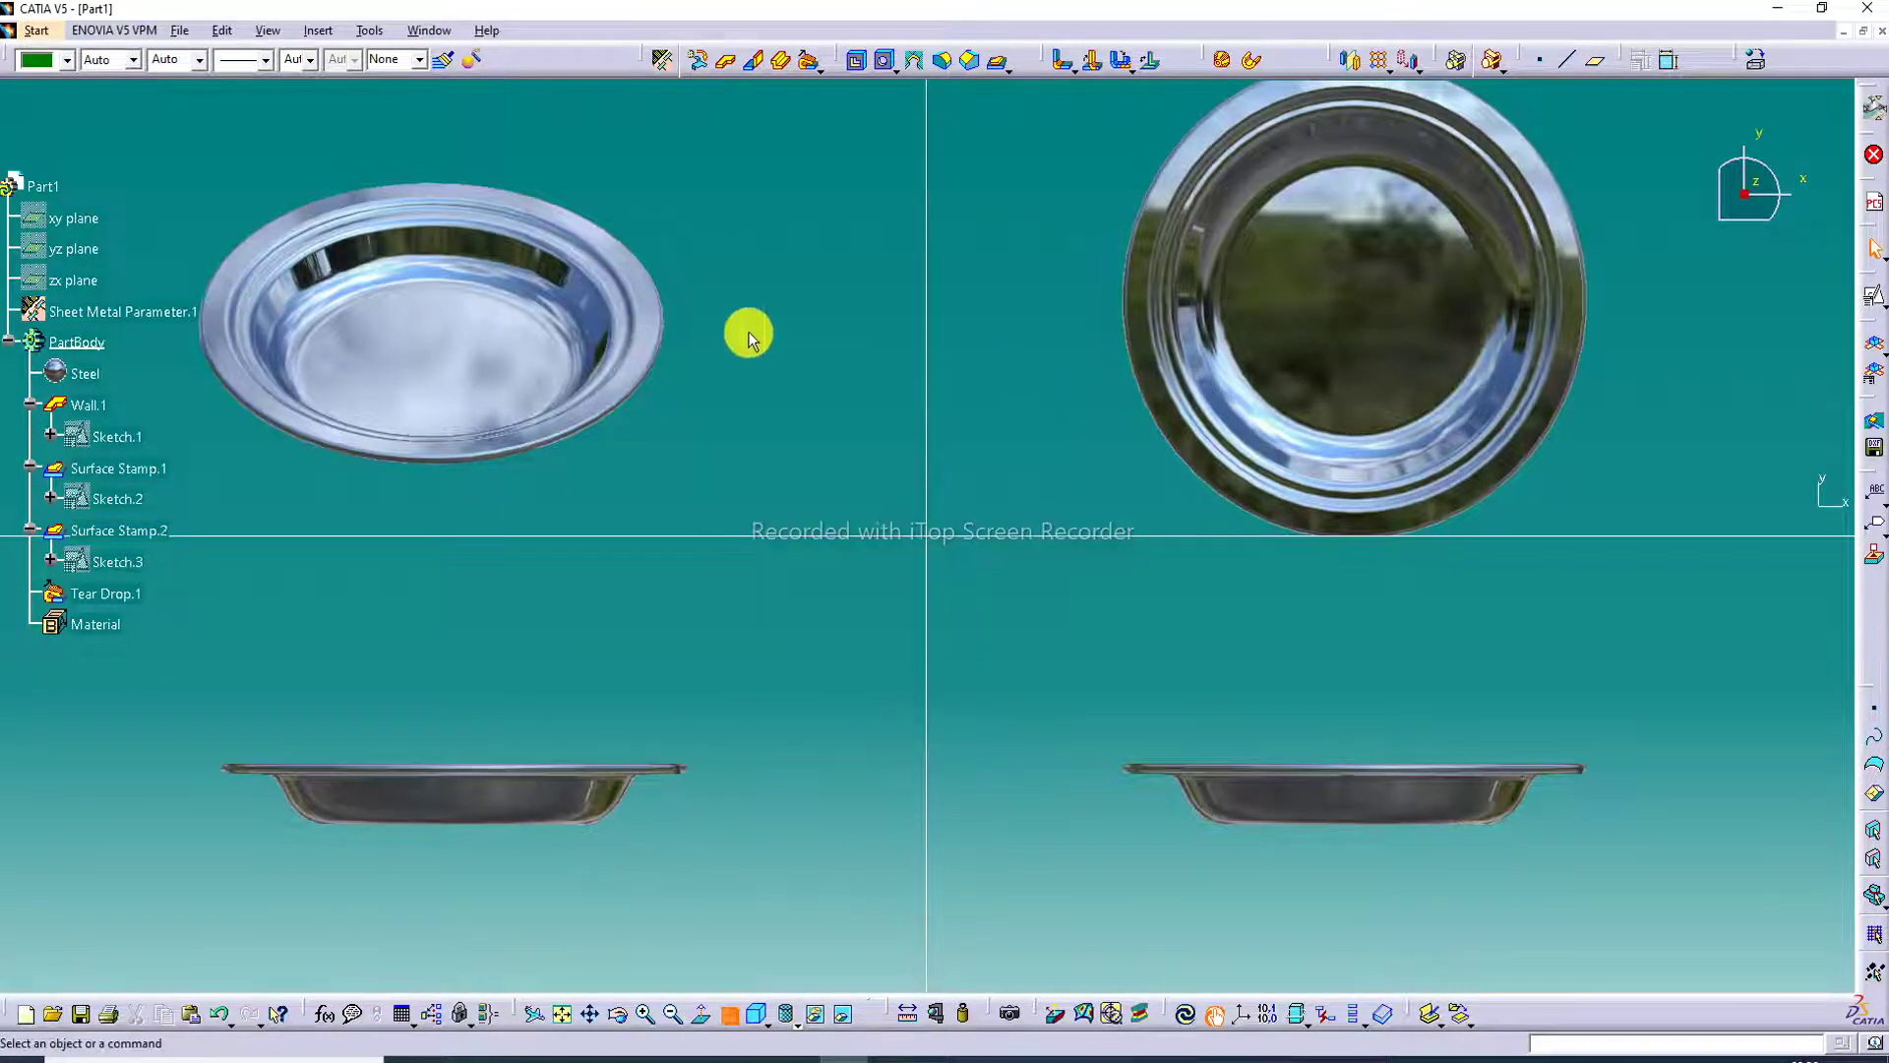
Step: Examine the plate's stamped interior and rim by tilting and enlarging it in the isometric and both side views of the four-view layout
middle_click_drag(638, 328, 688, 308)
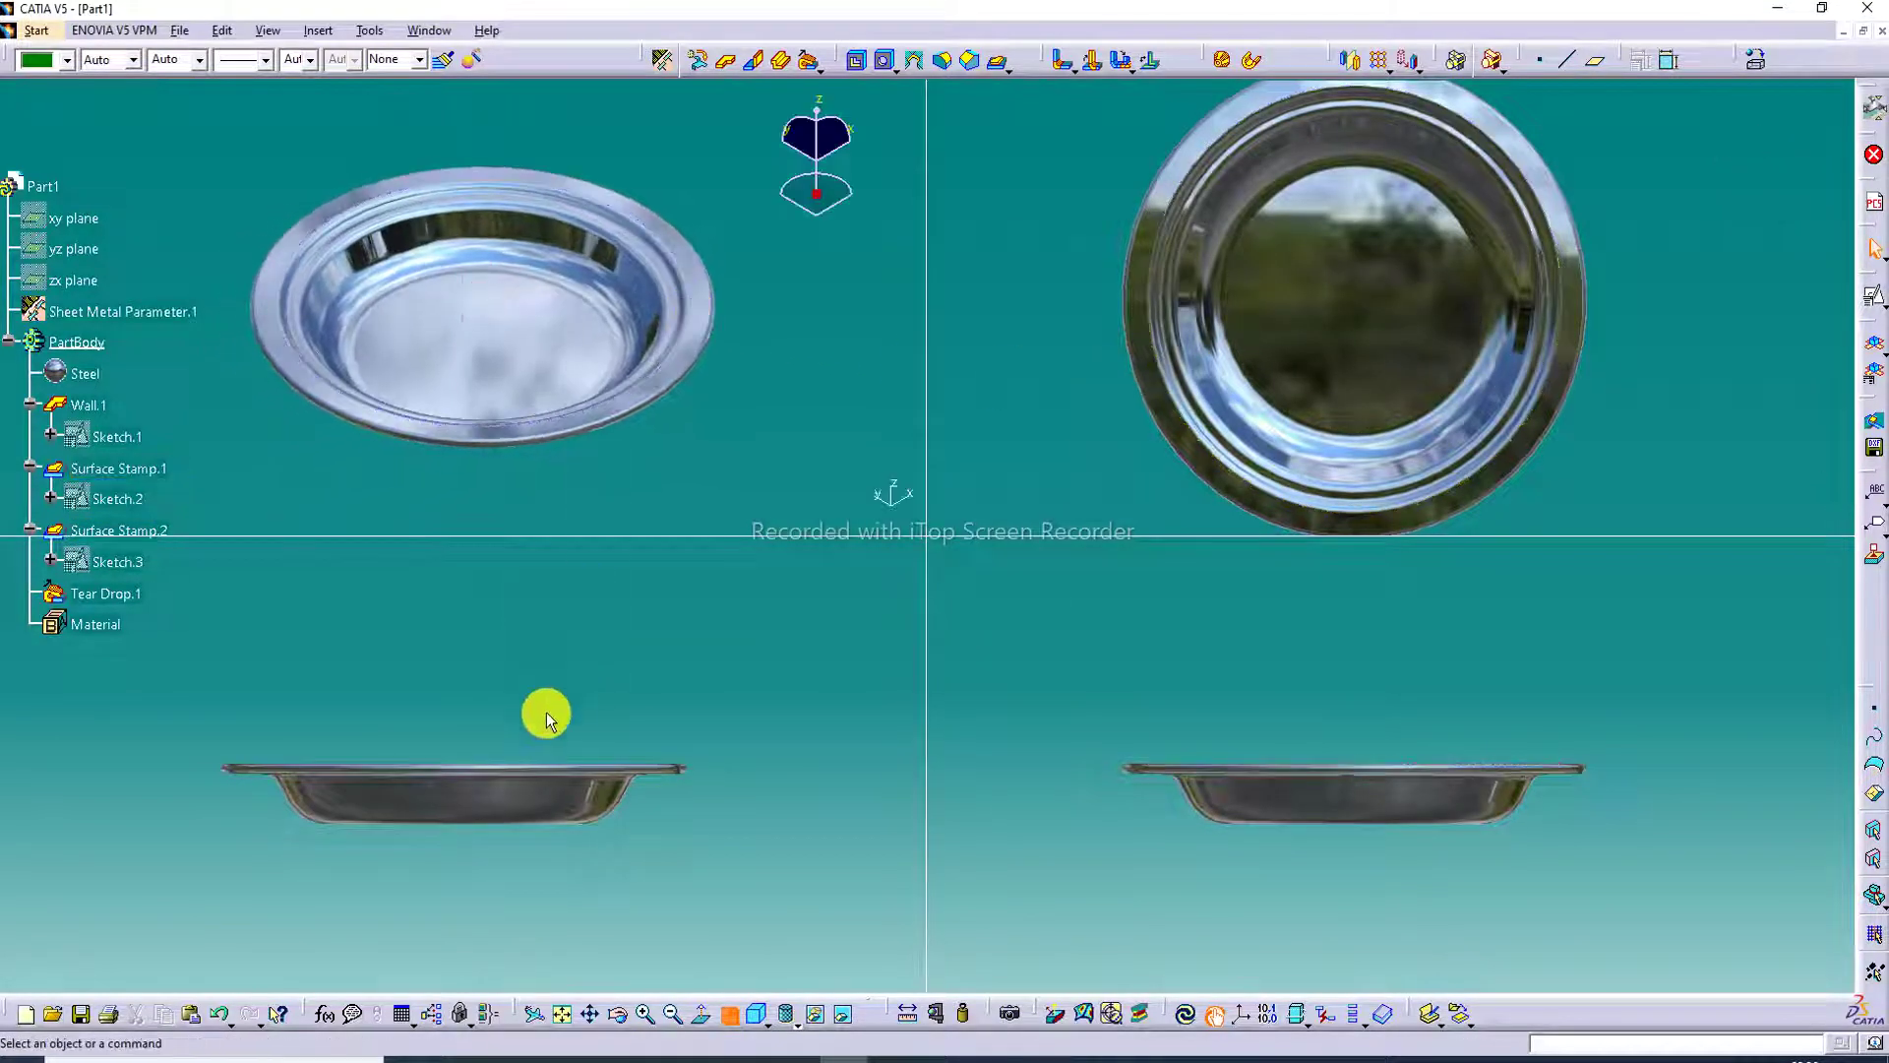
middle_click(504, 783)
middle_click_drag(507, 784, 511, 877)
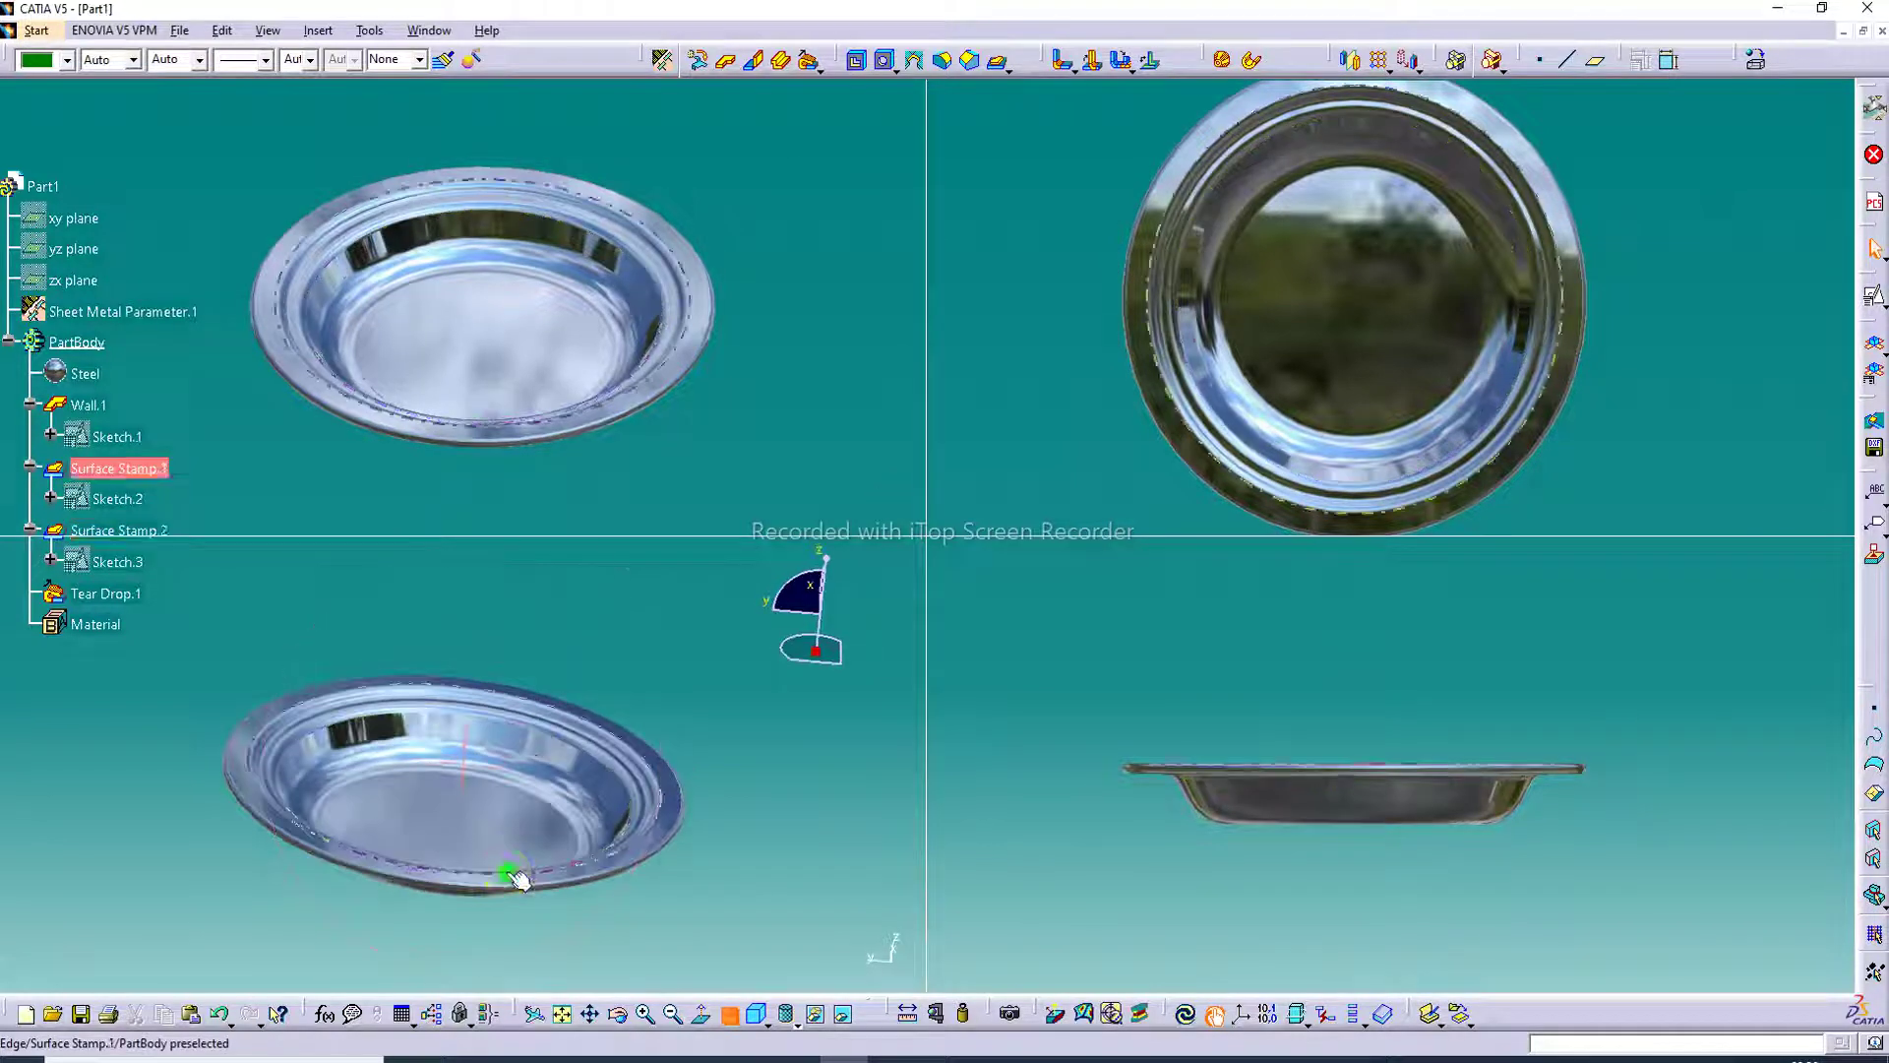
middle_click_drag(640, 841, 699, 801)
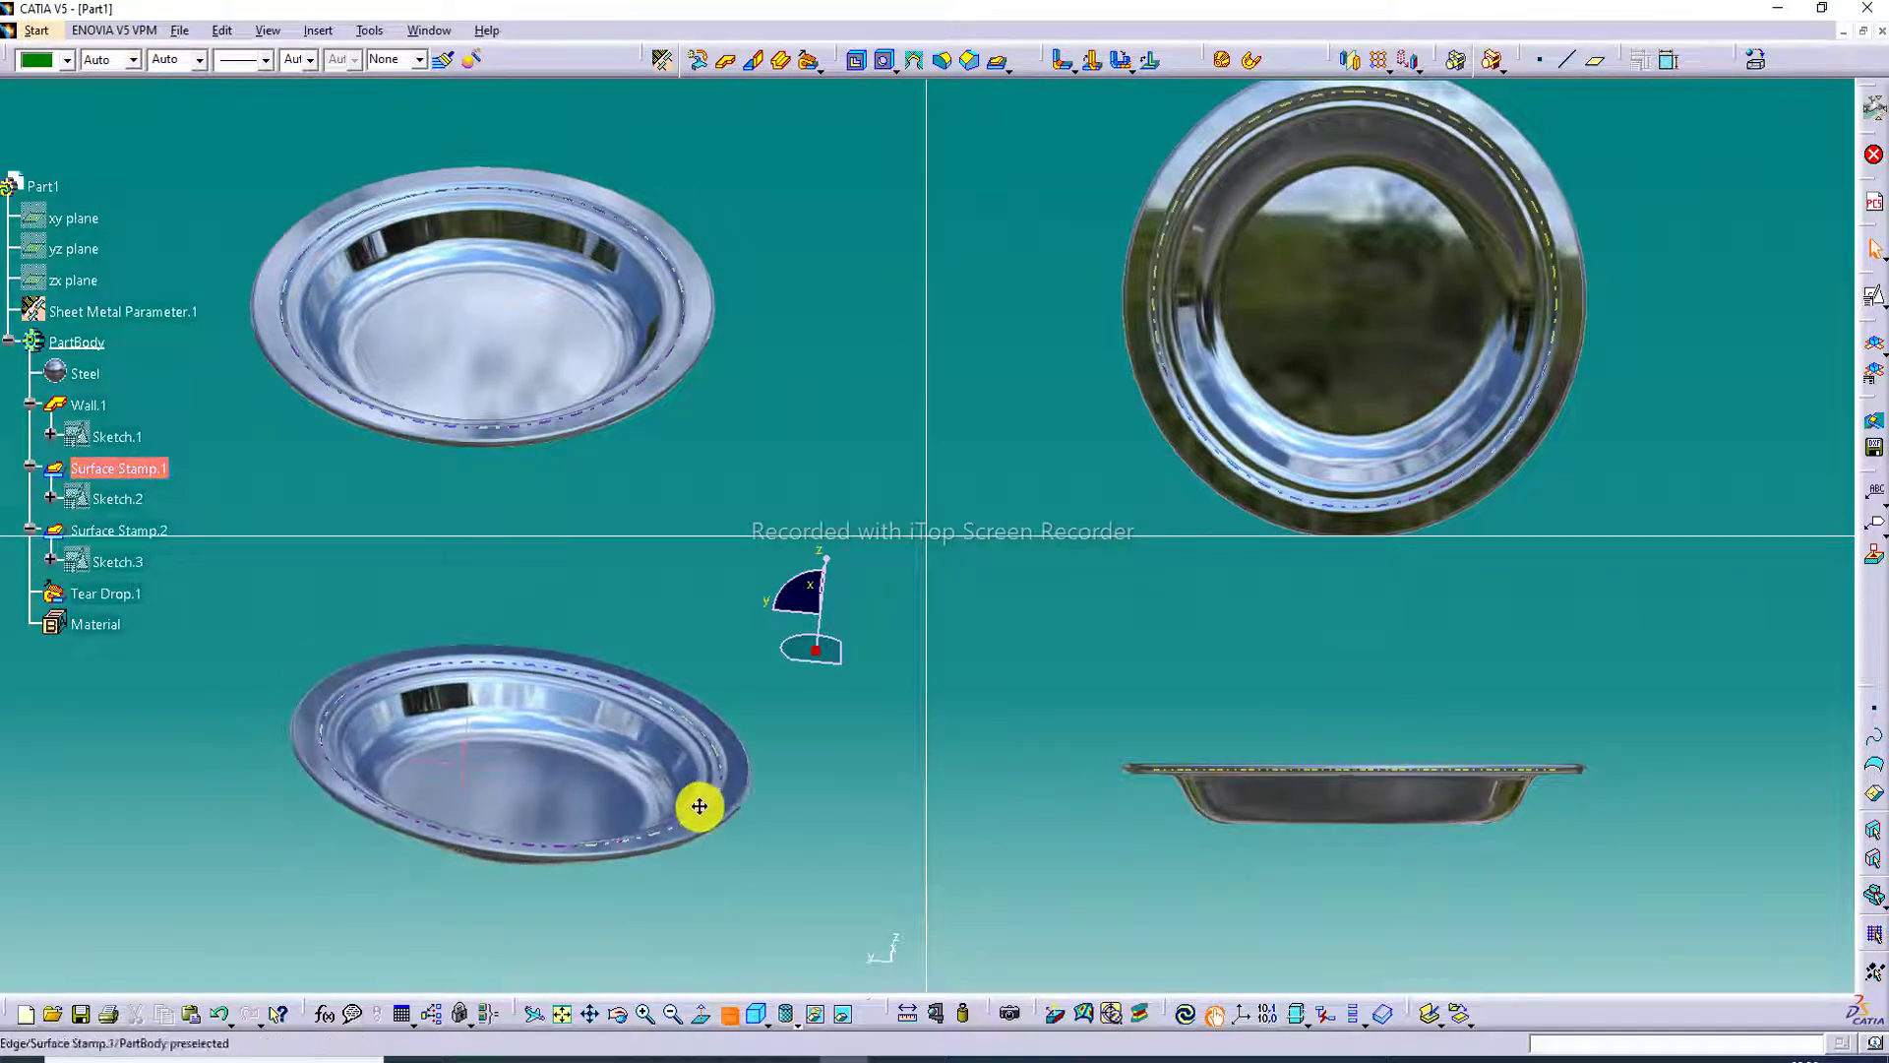
middle_click_drag(1352, 784, 1350, 864)
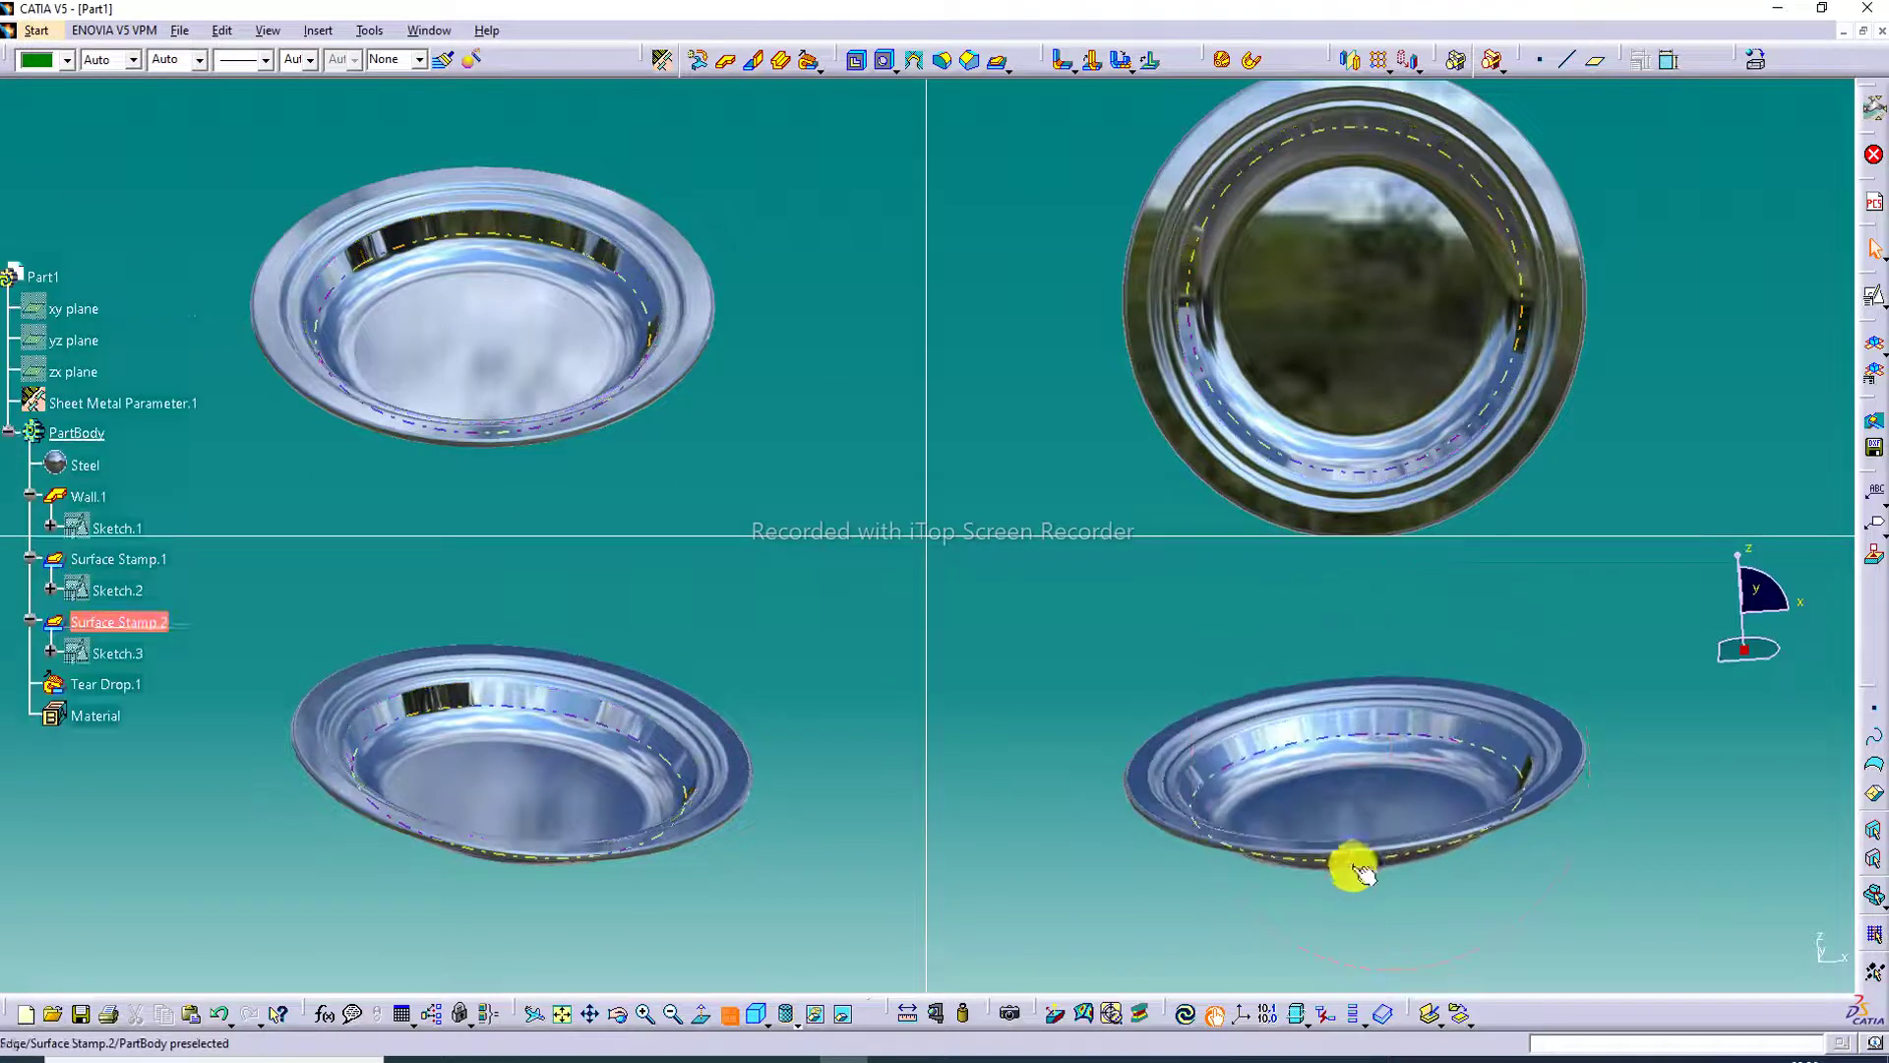
left_click(645, 1013)
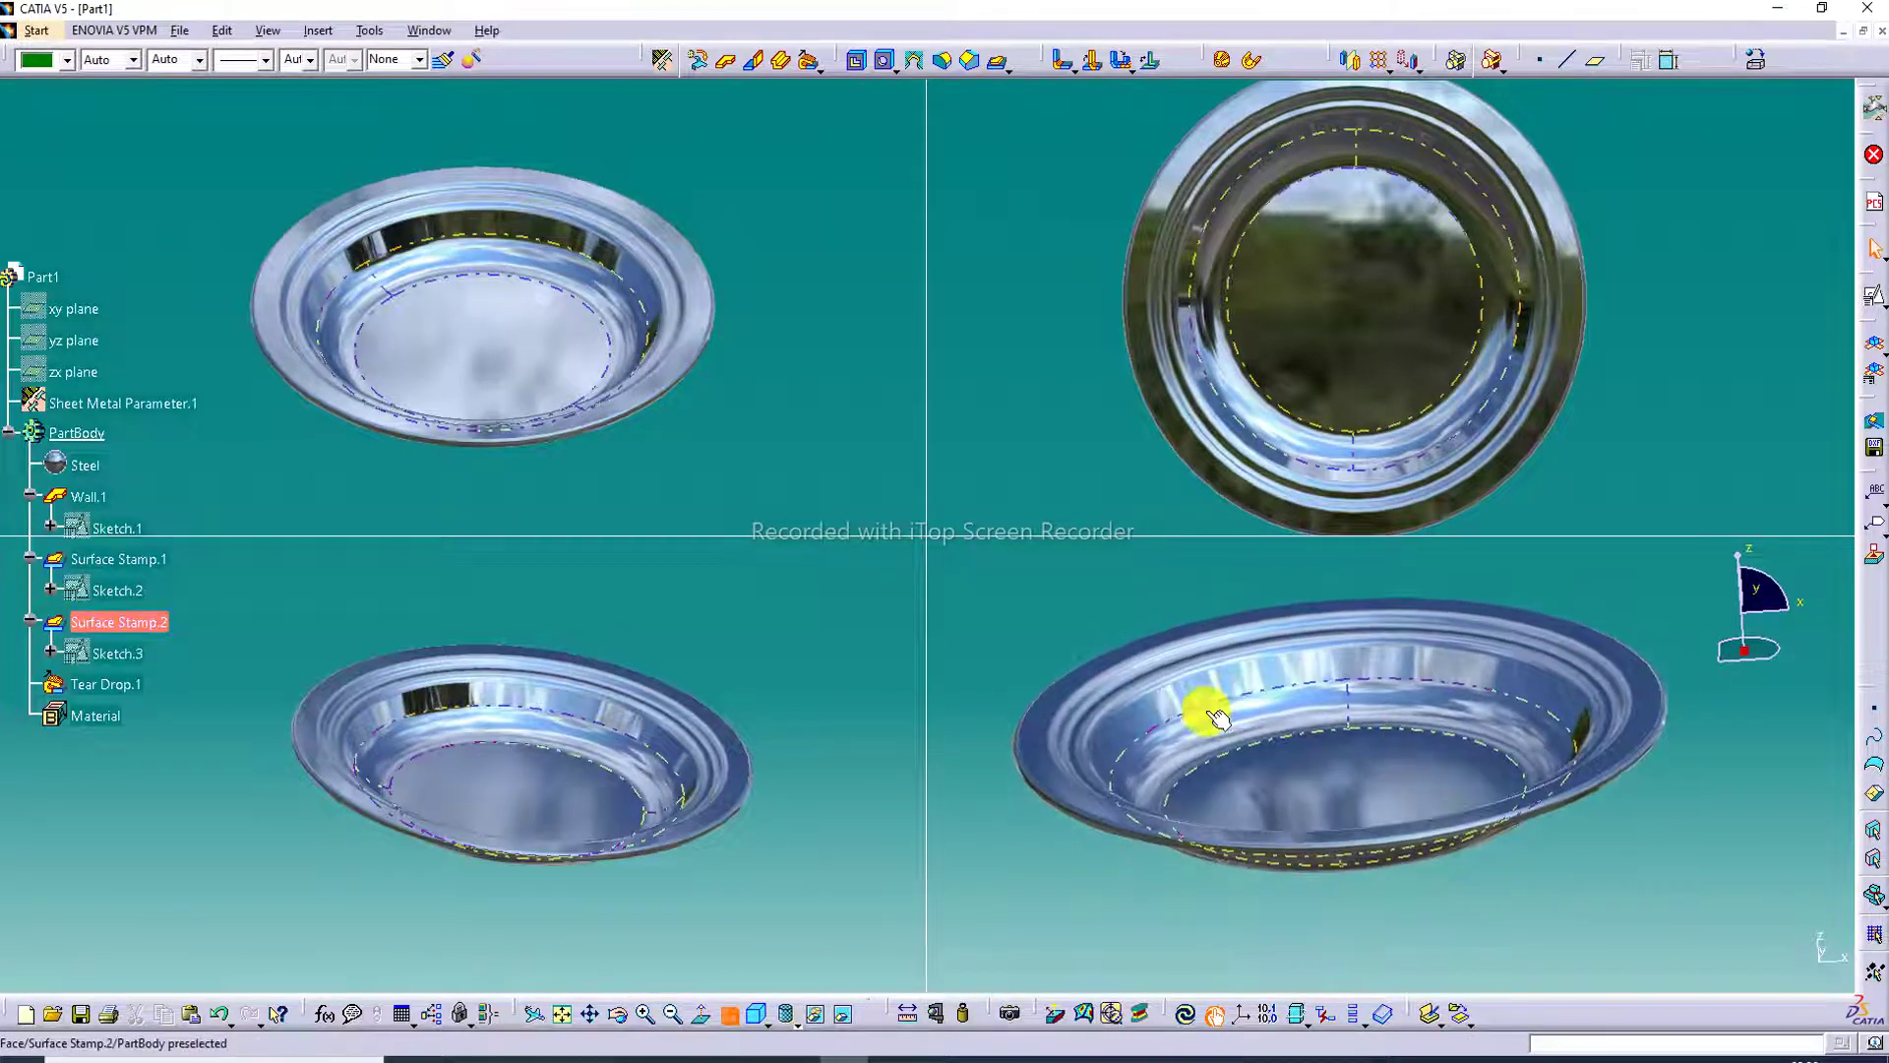
left_click(625, 748)
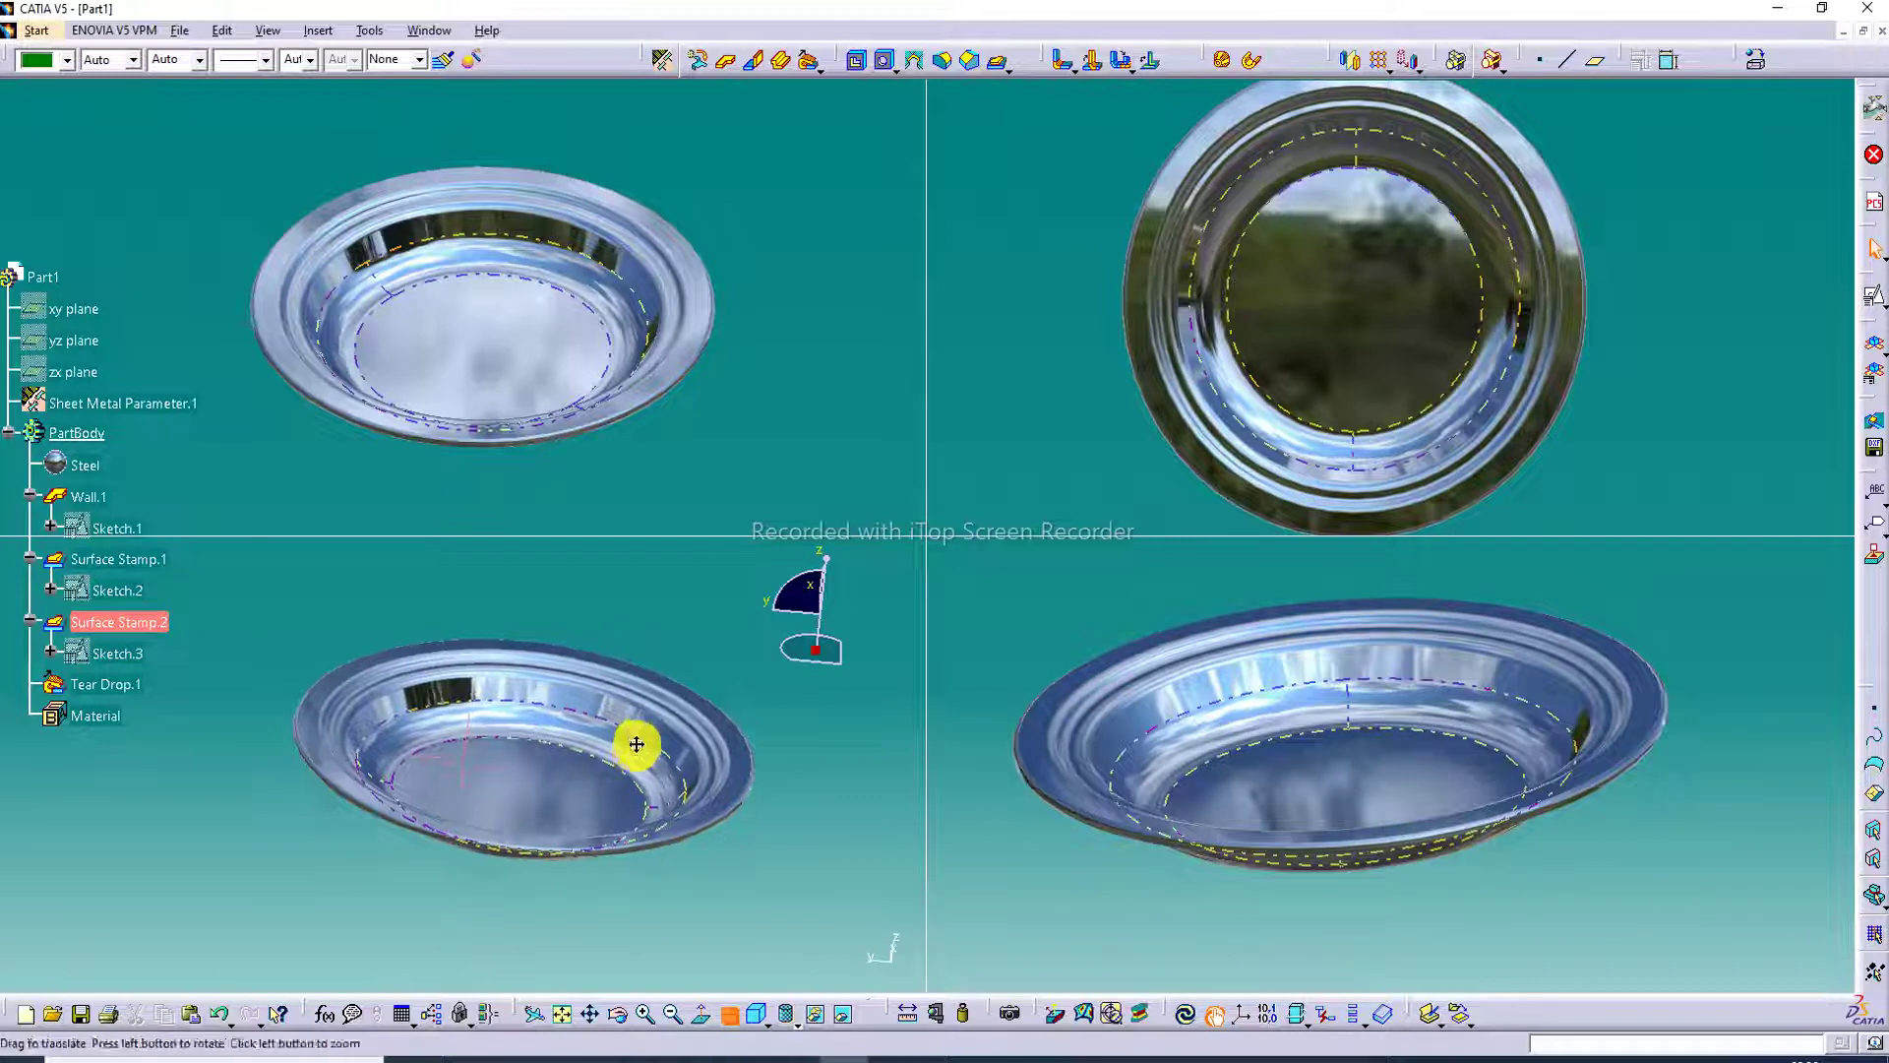
left_click(642, 1015)
left_click(612, 401)
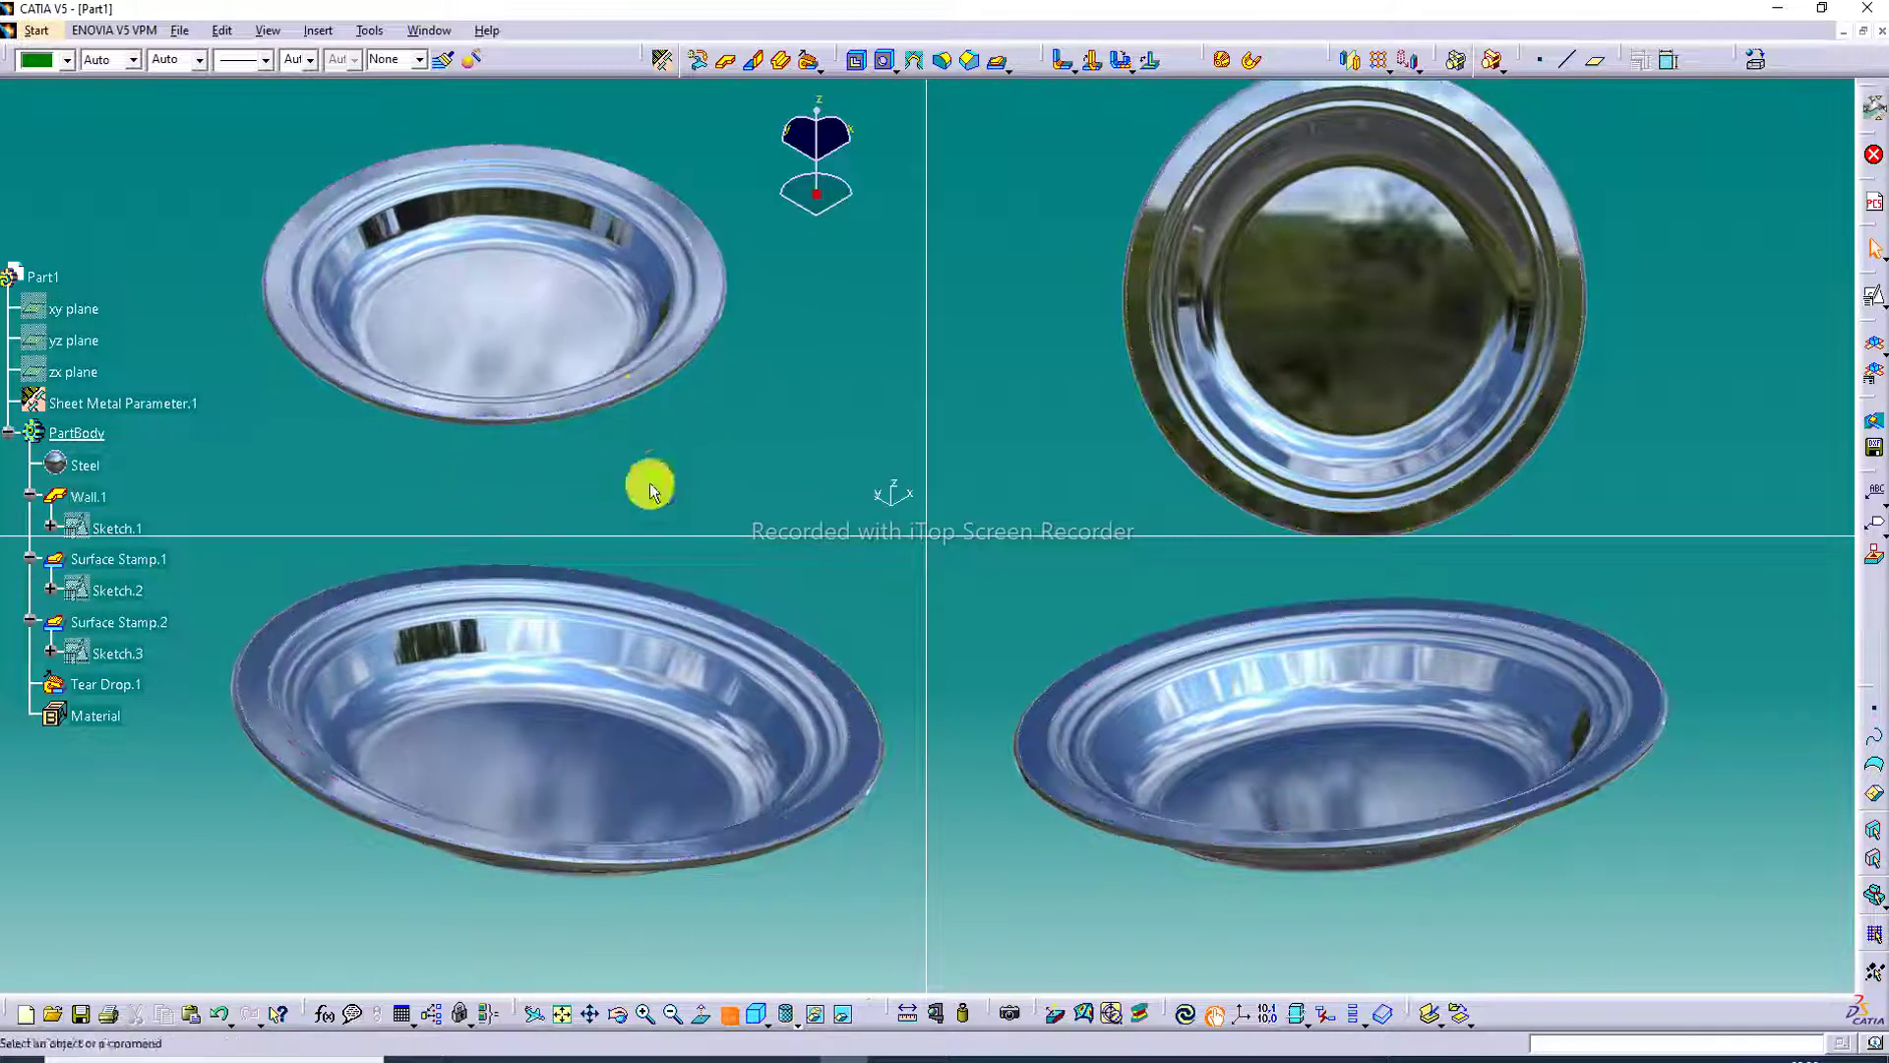
left_click(645, 1016)
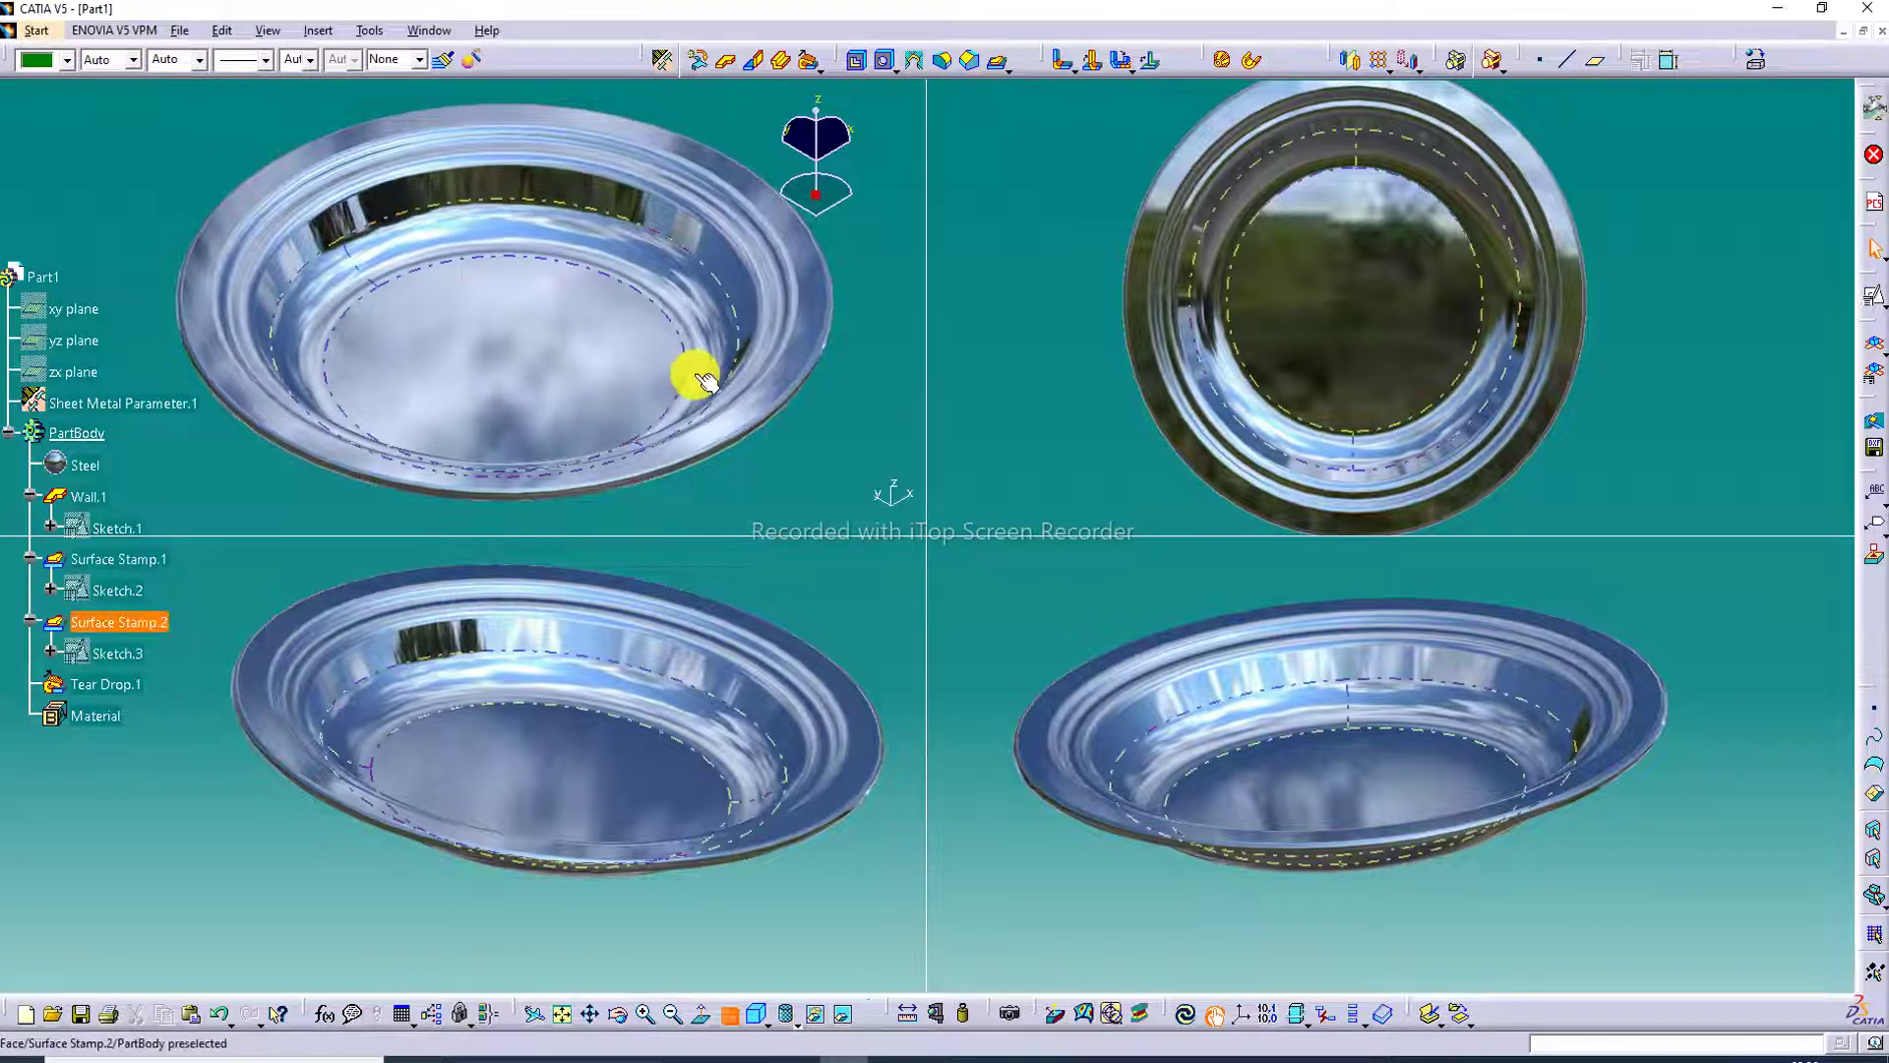
middle_click_drag(693, 374, 671, 371)
middle_click_drag(591, 644, 588, 686)
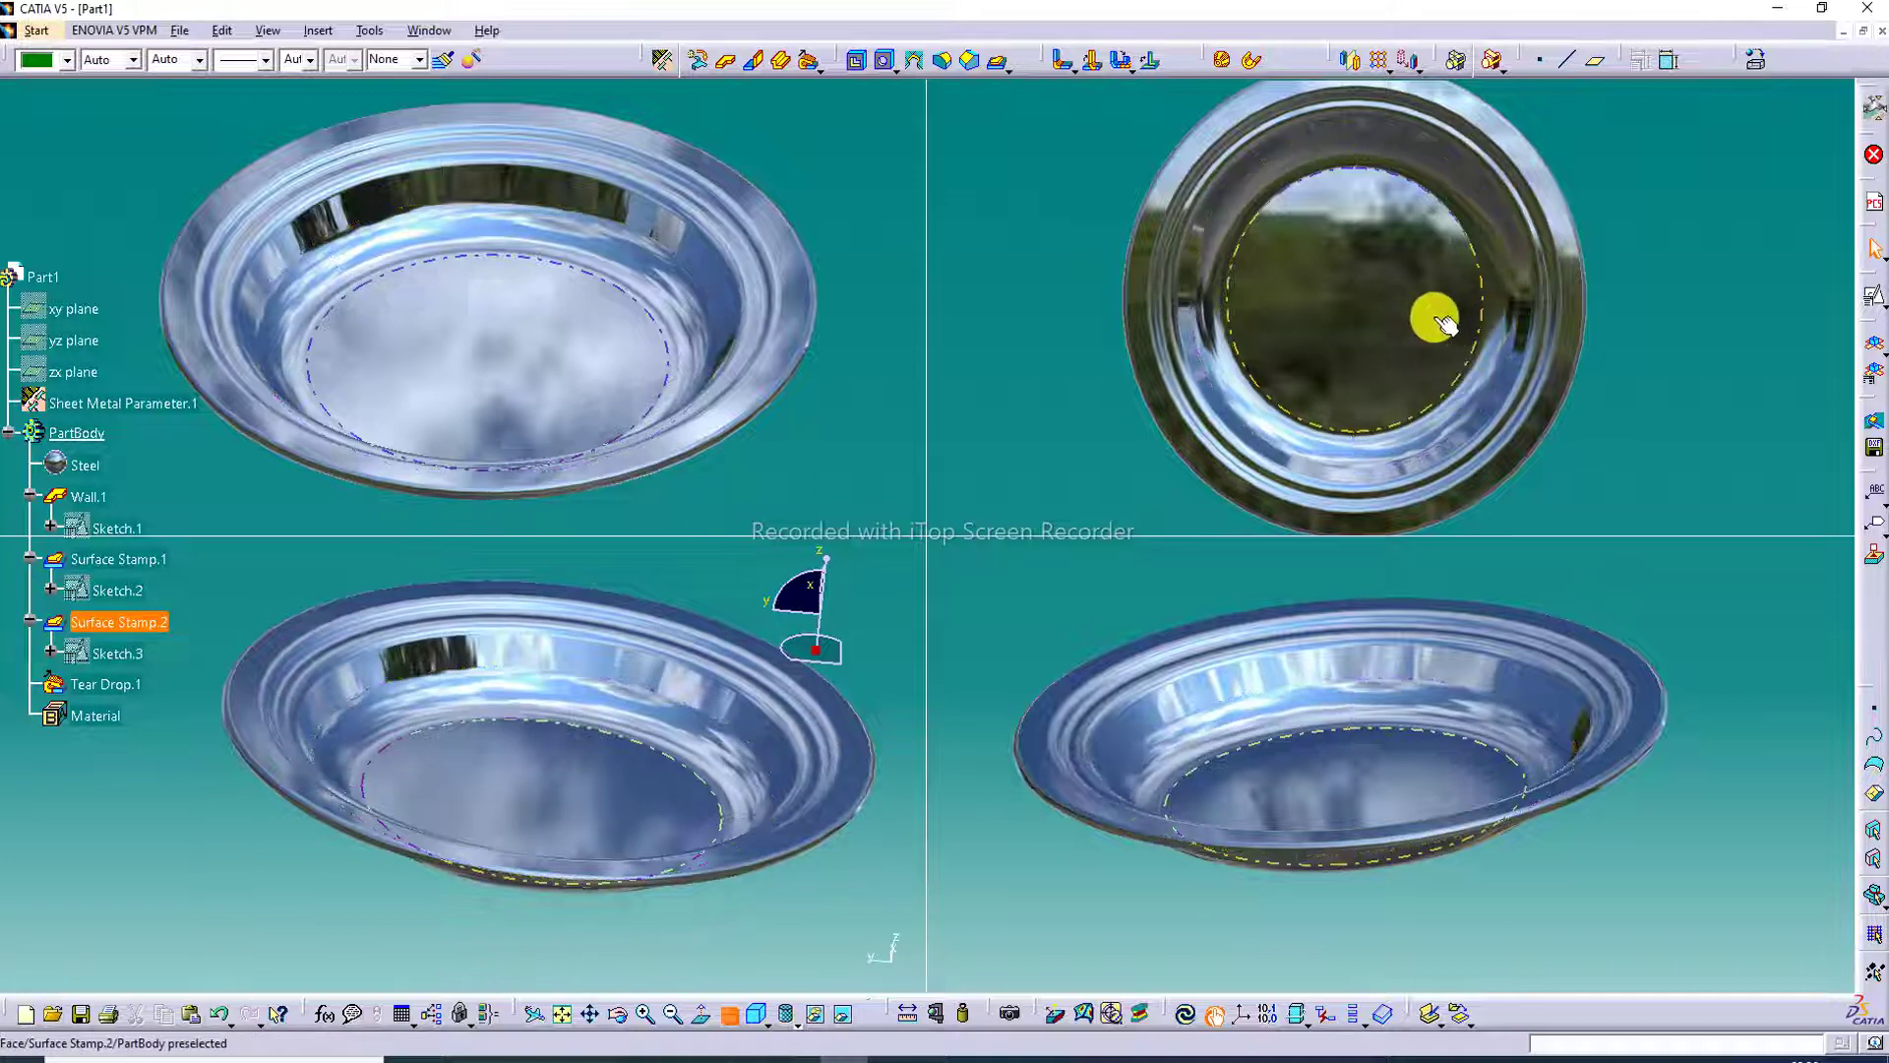
Step: Examine the plate's underside by flipping and enlarging it in the plan view, and recentre the plate in the isometric and adjacent side views
middle_click_drag(1429, 311, 1360, 477)
middle_click_drag(1210, 240, 1214, 308)
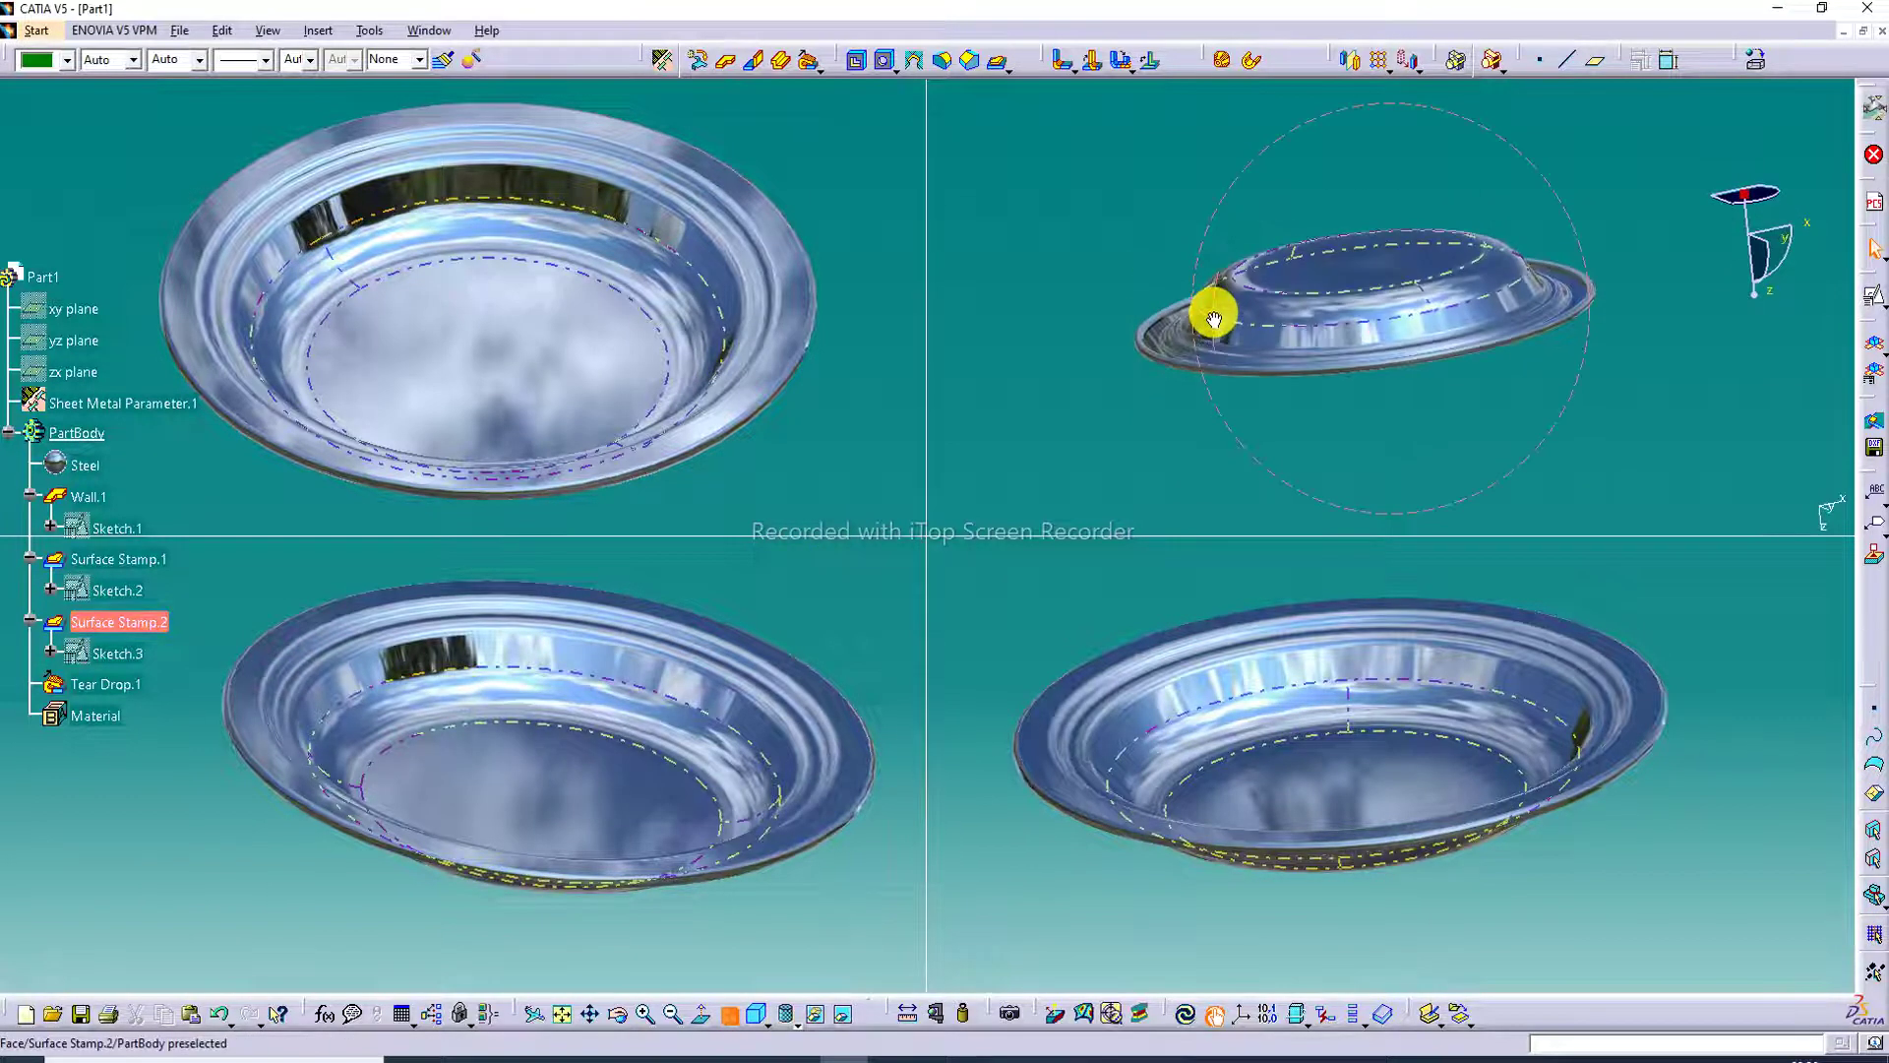
middle_click_drag(1394, 340, 1391, 354)
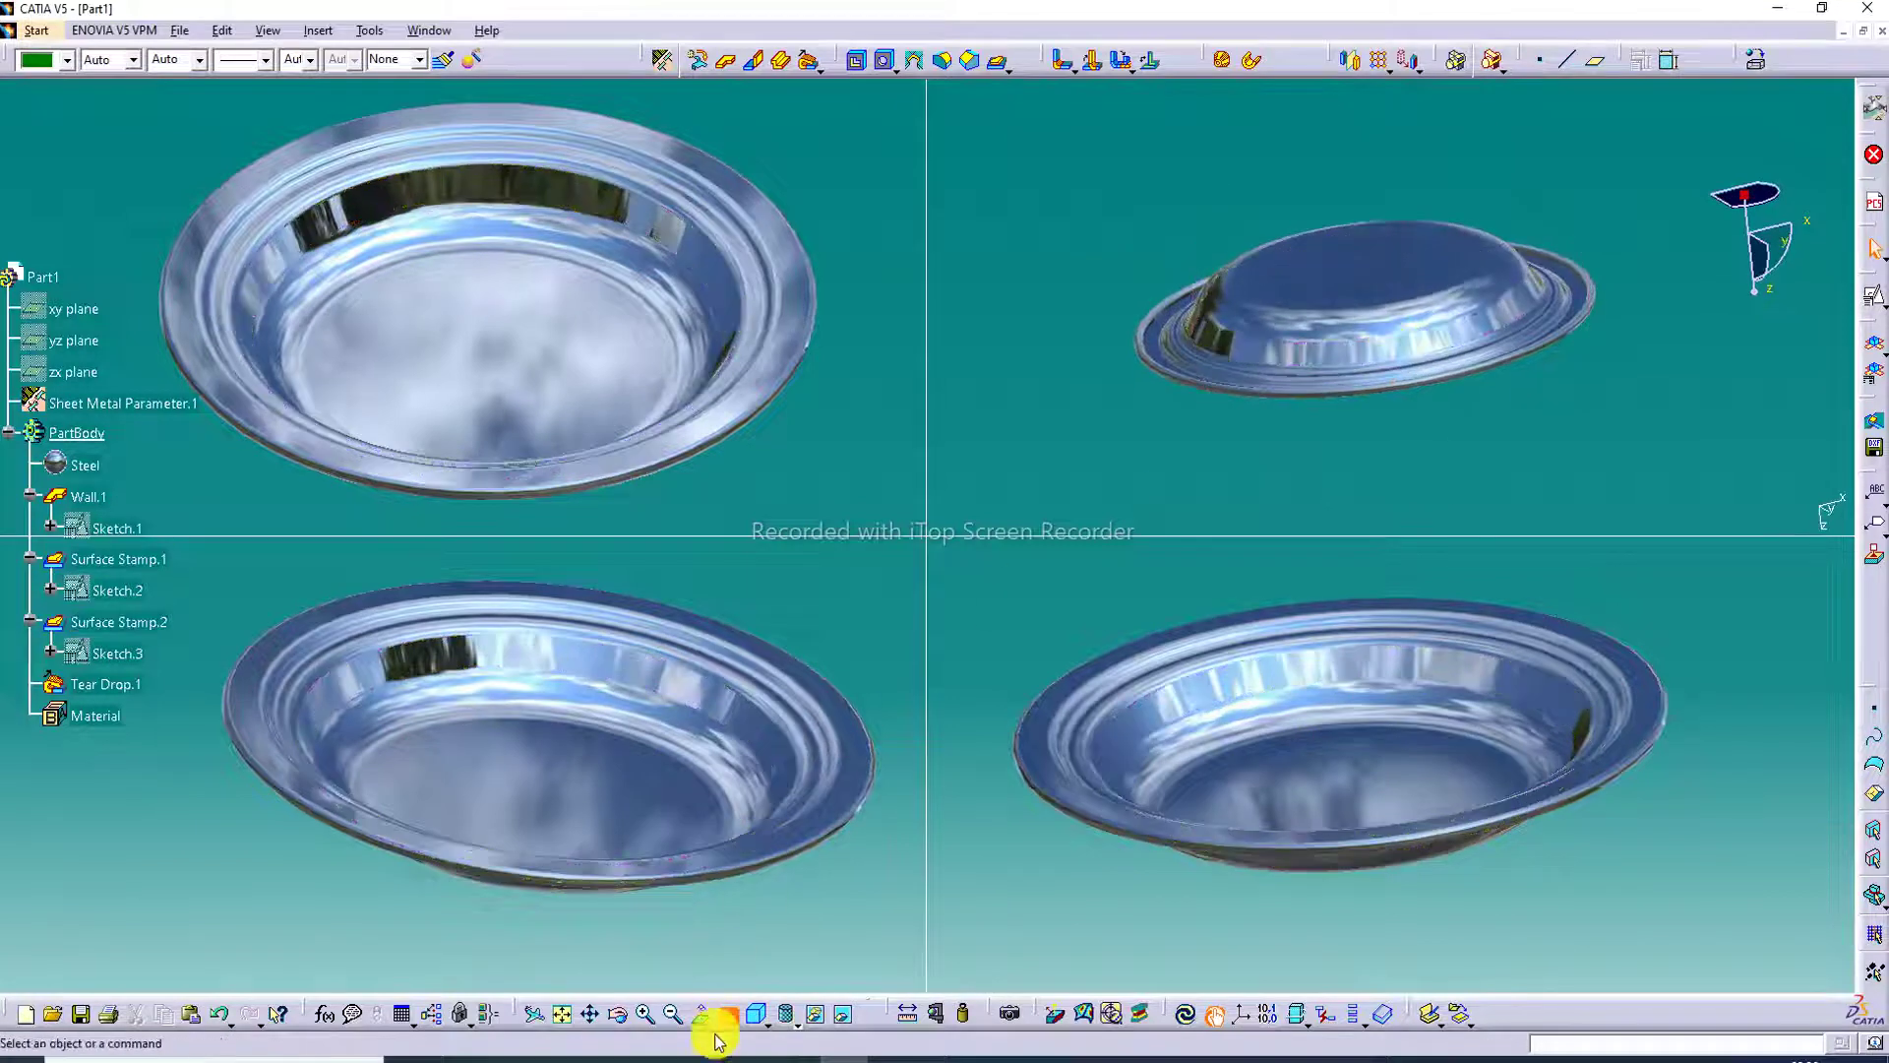
middle_click_drag(1407, 393, 1485, 286)
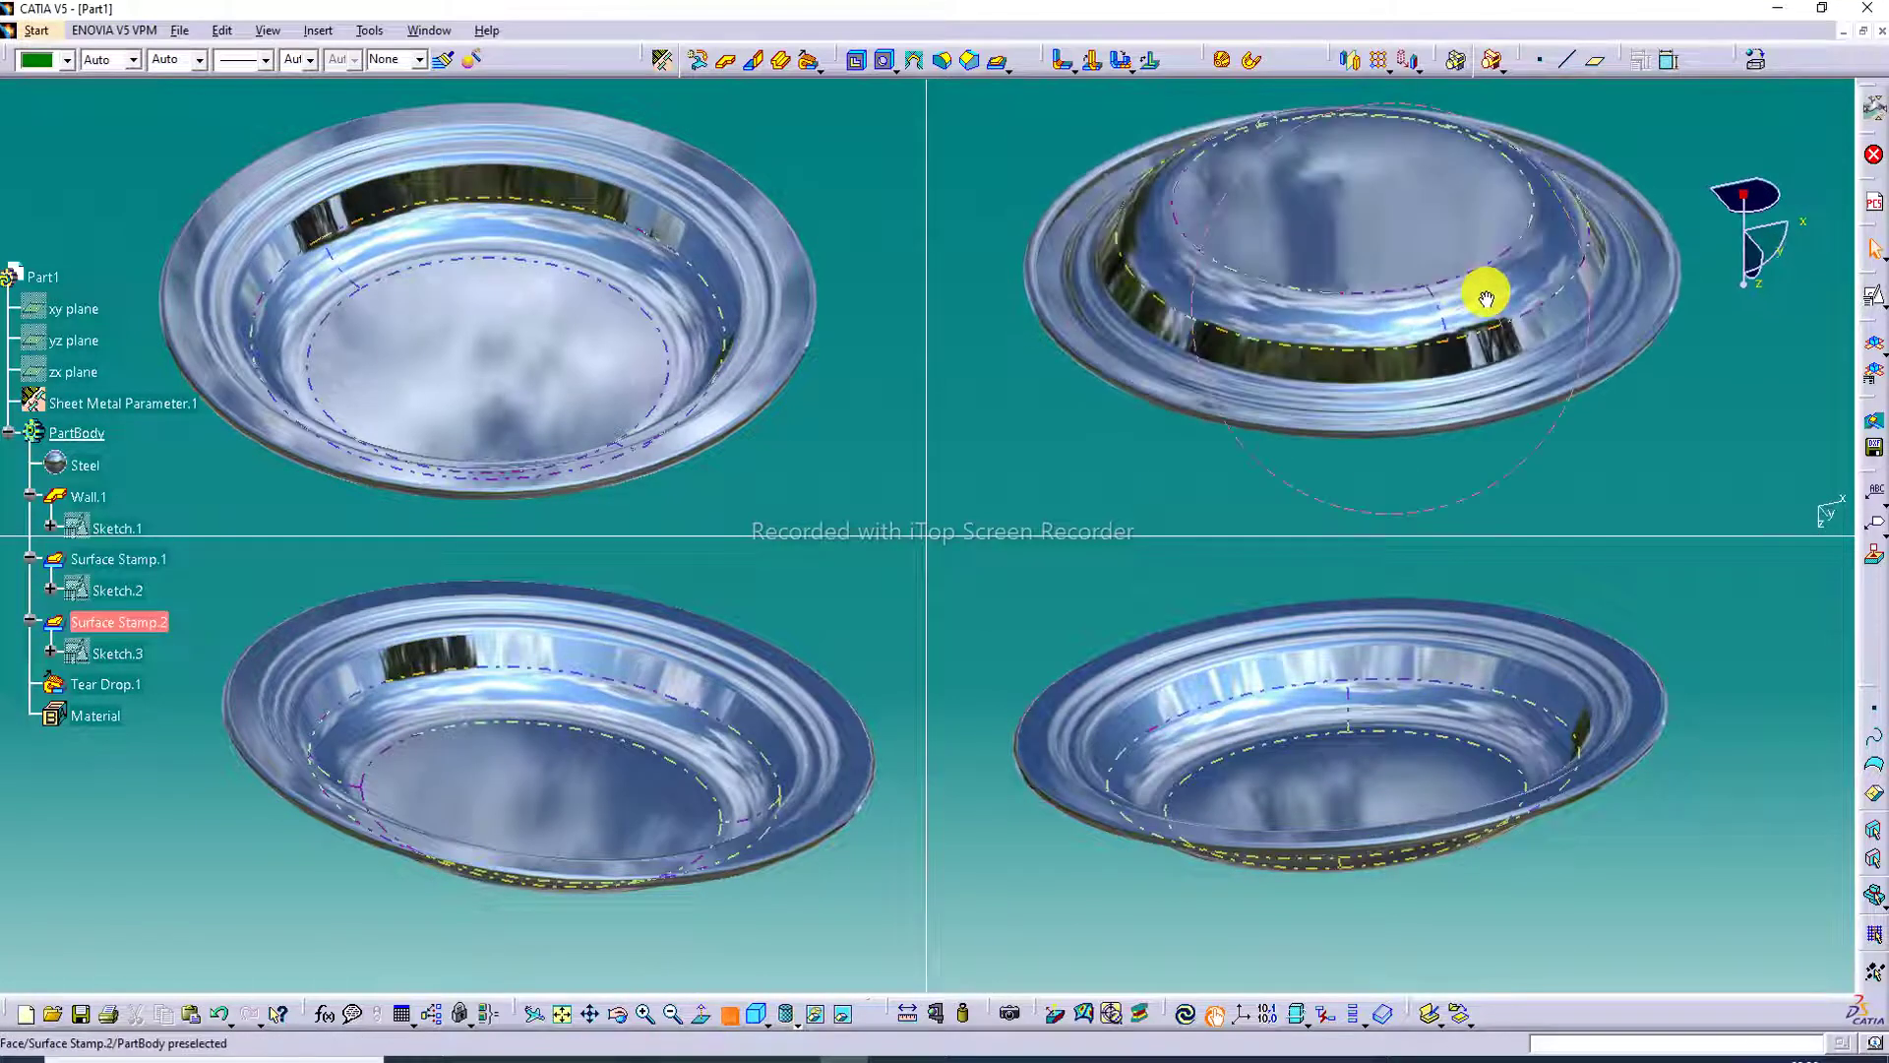
middle_click_drag(1318, 148, 1320, 92)
middle_click_drag(1217, 160, 1333, 249)
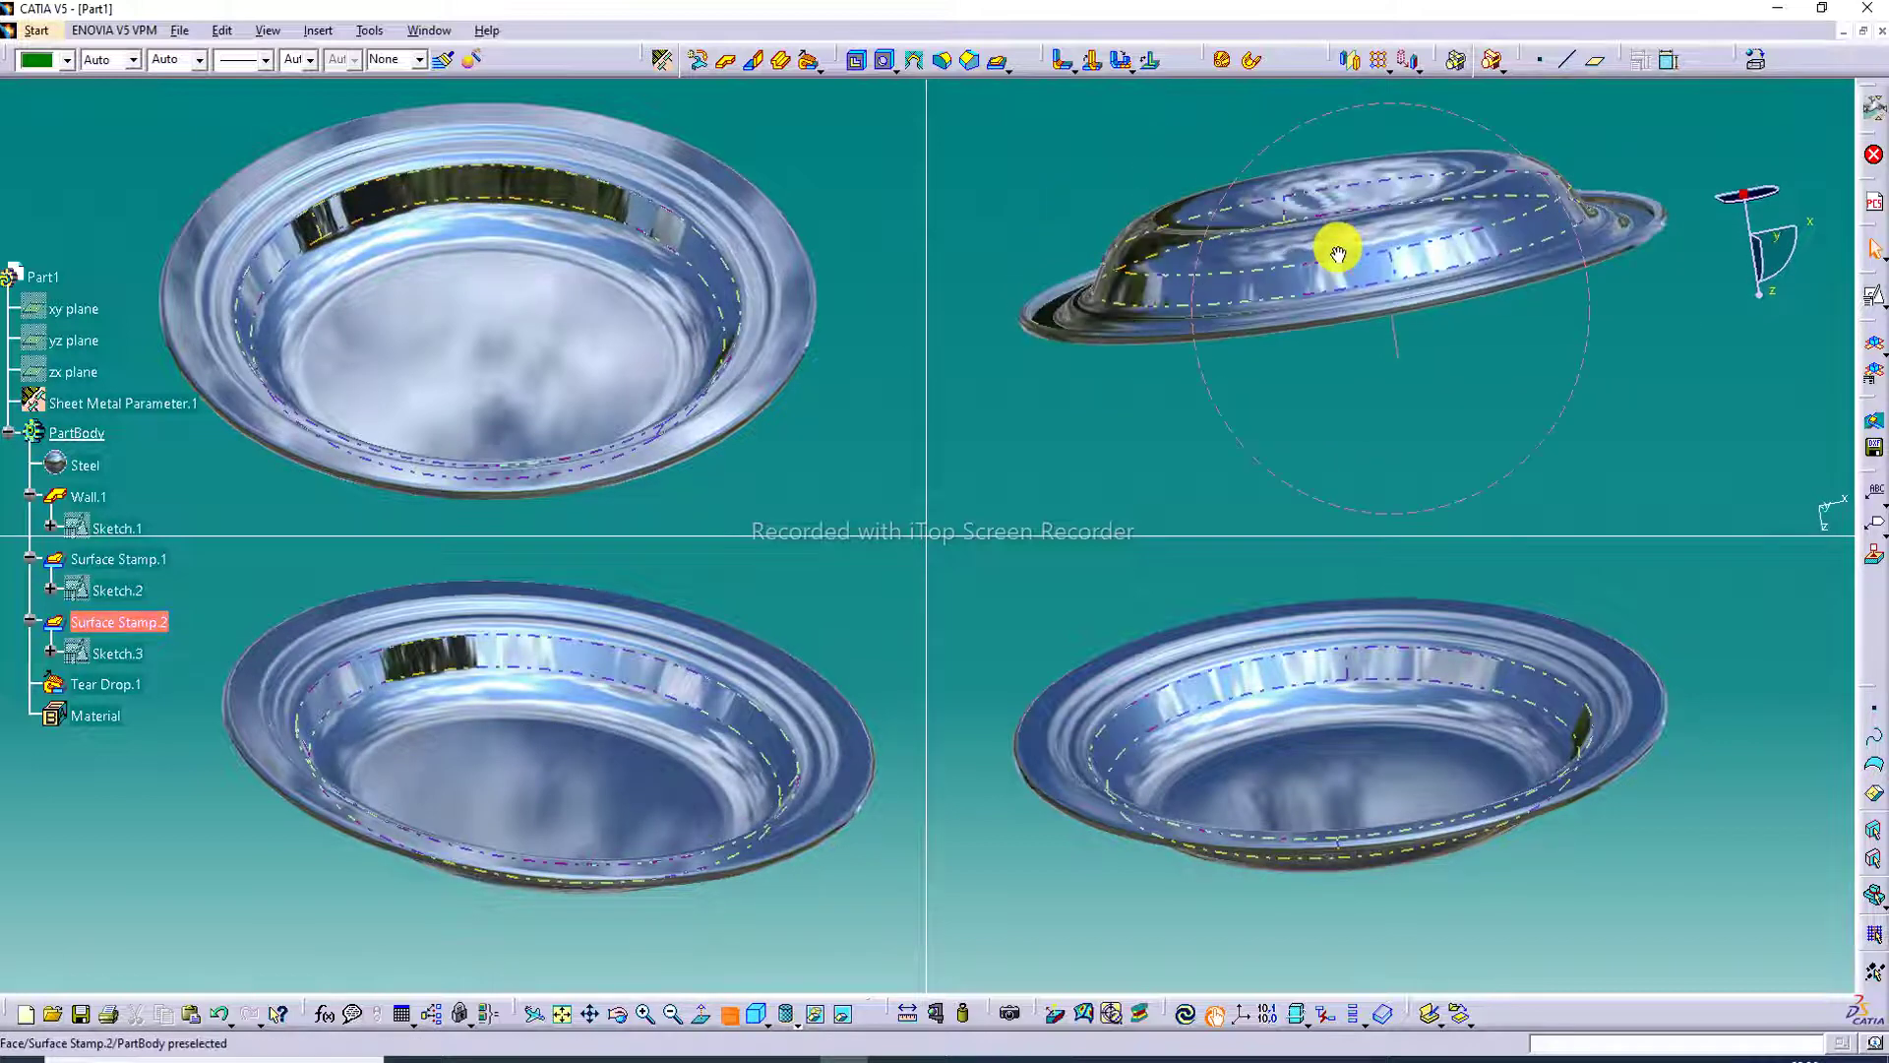
right_click(1501, 227)
left_click(1663, 148)
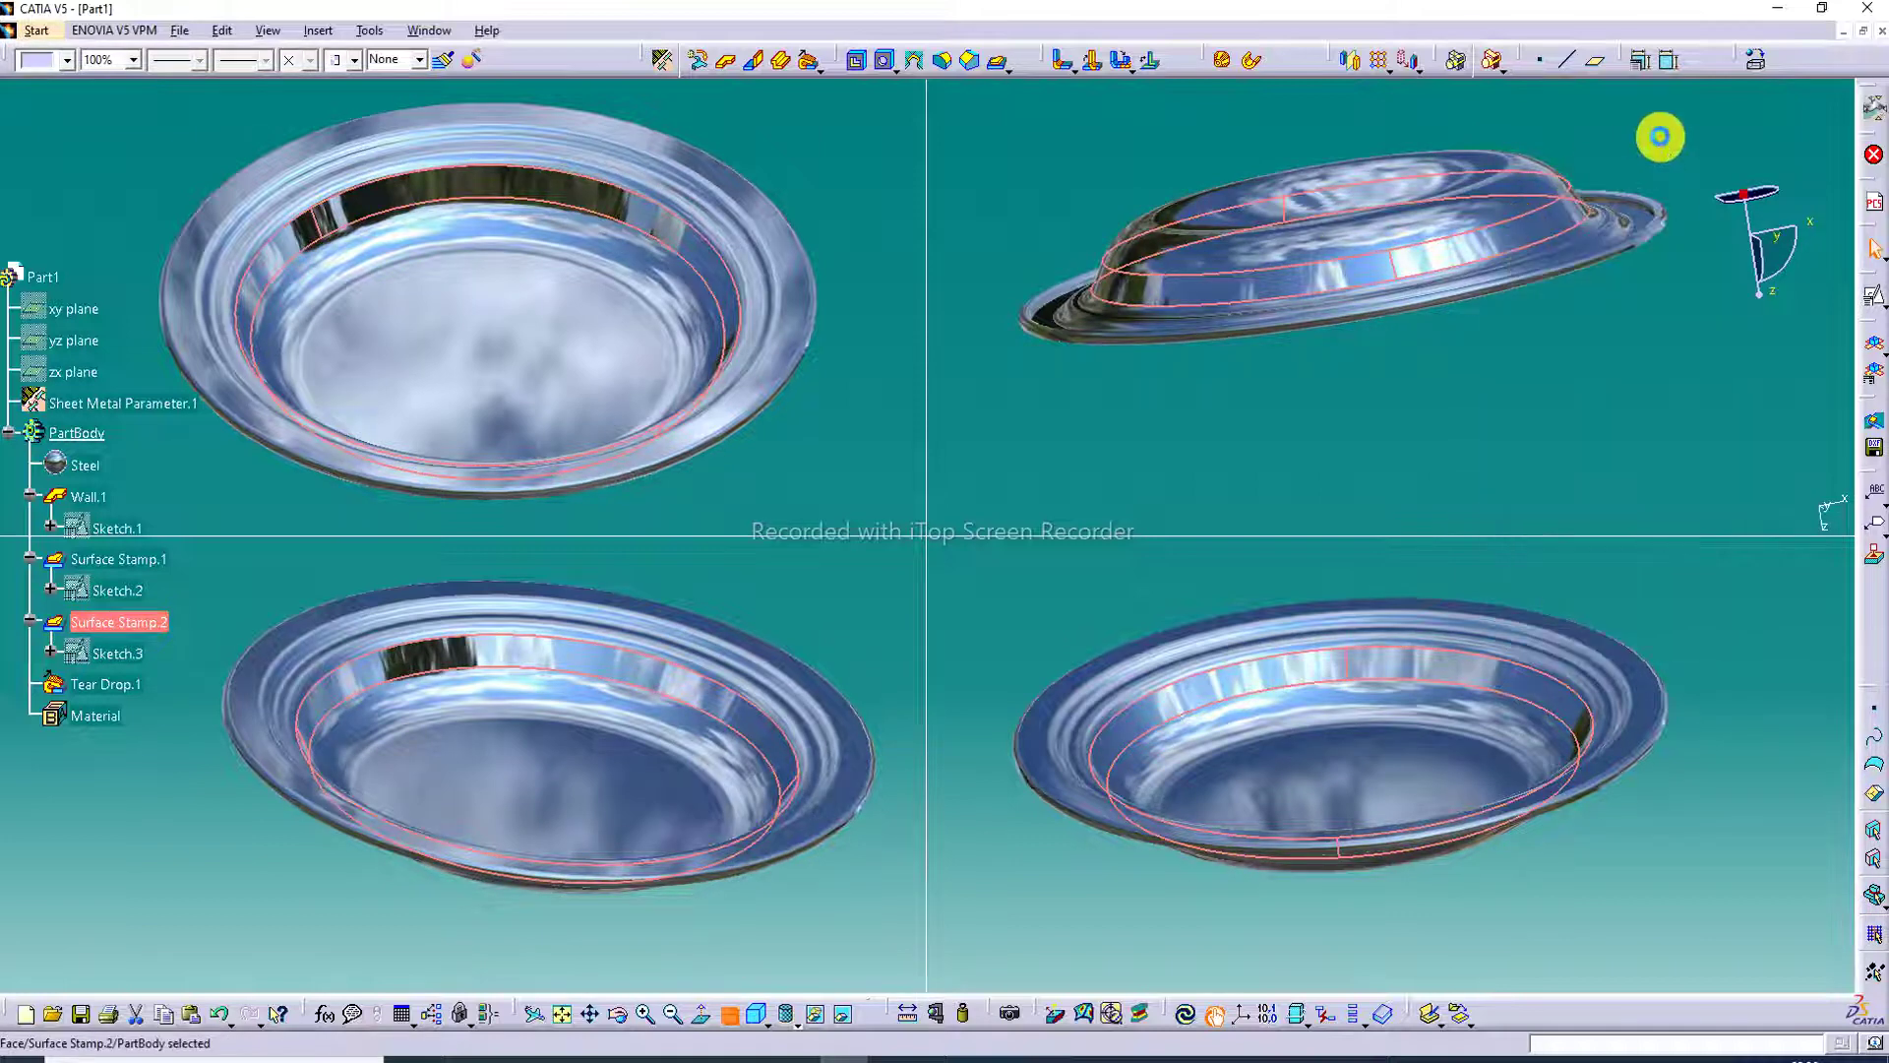
left_click(1662, 135)
middle_click_drag(1568, 181, 1574, 228)
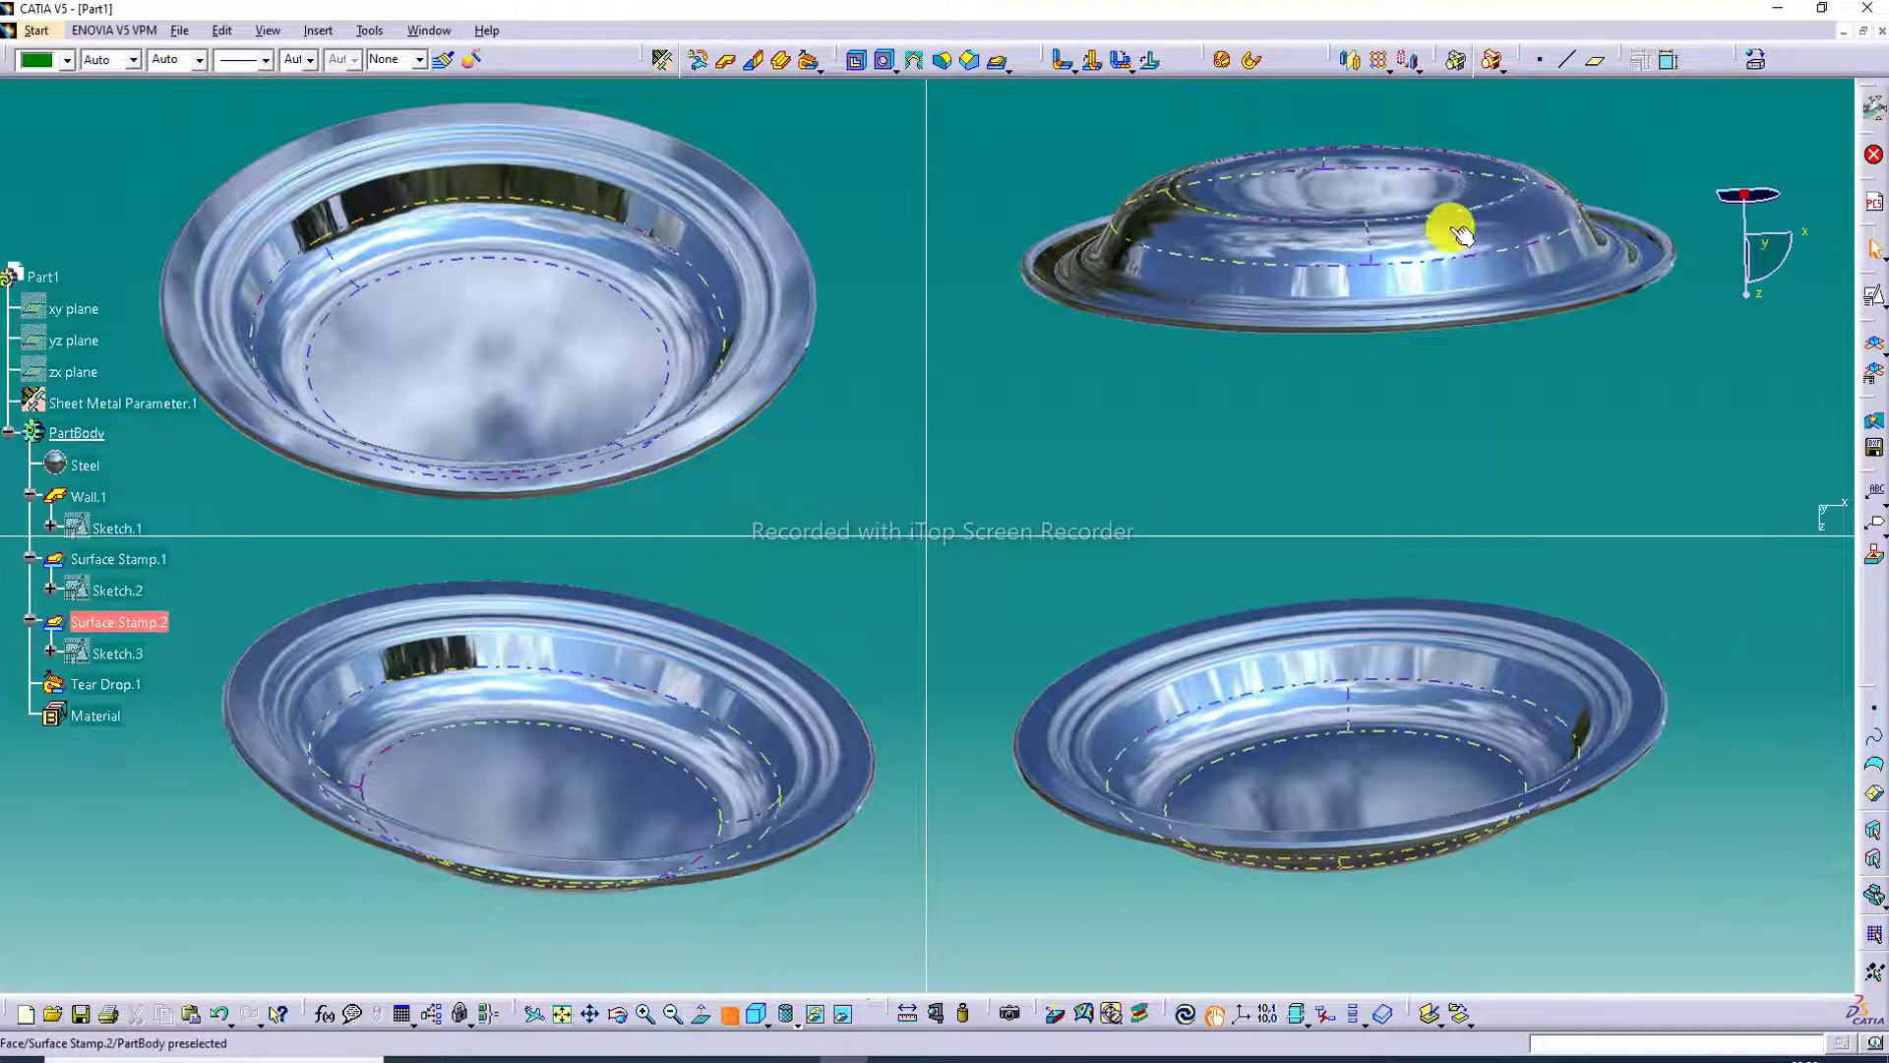
middle_click_drag(1446, 223, 1592, 191)
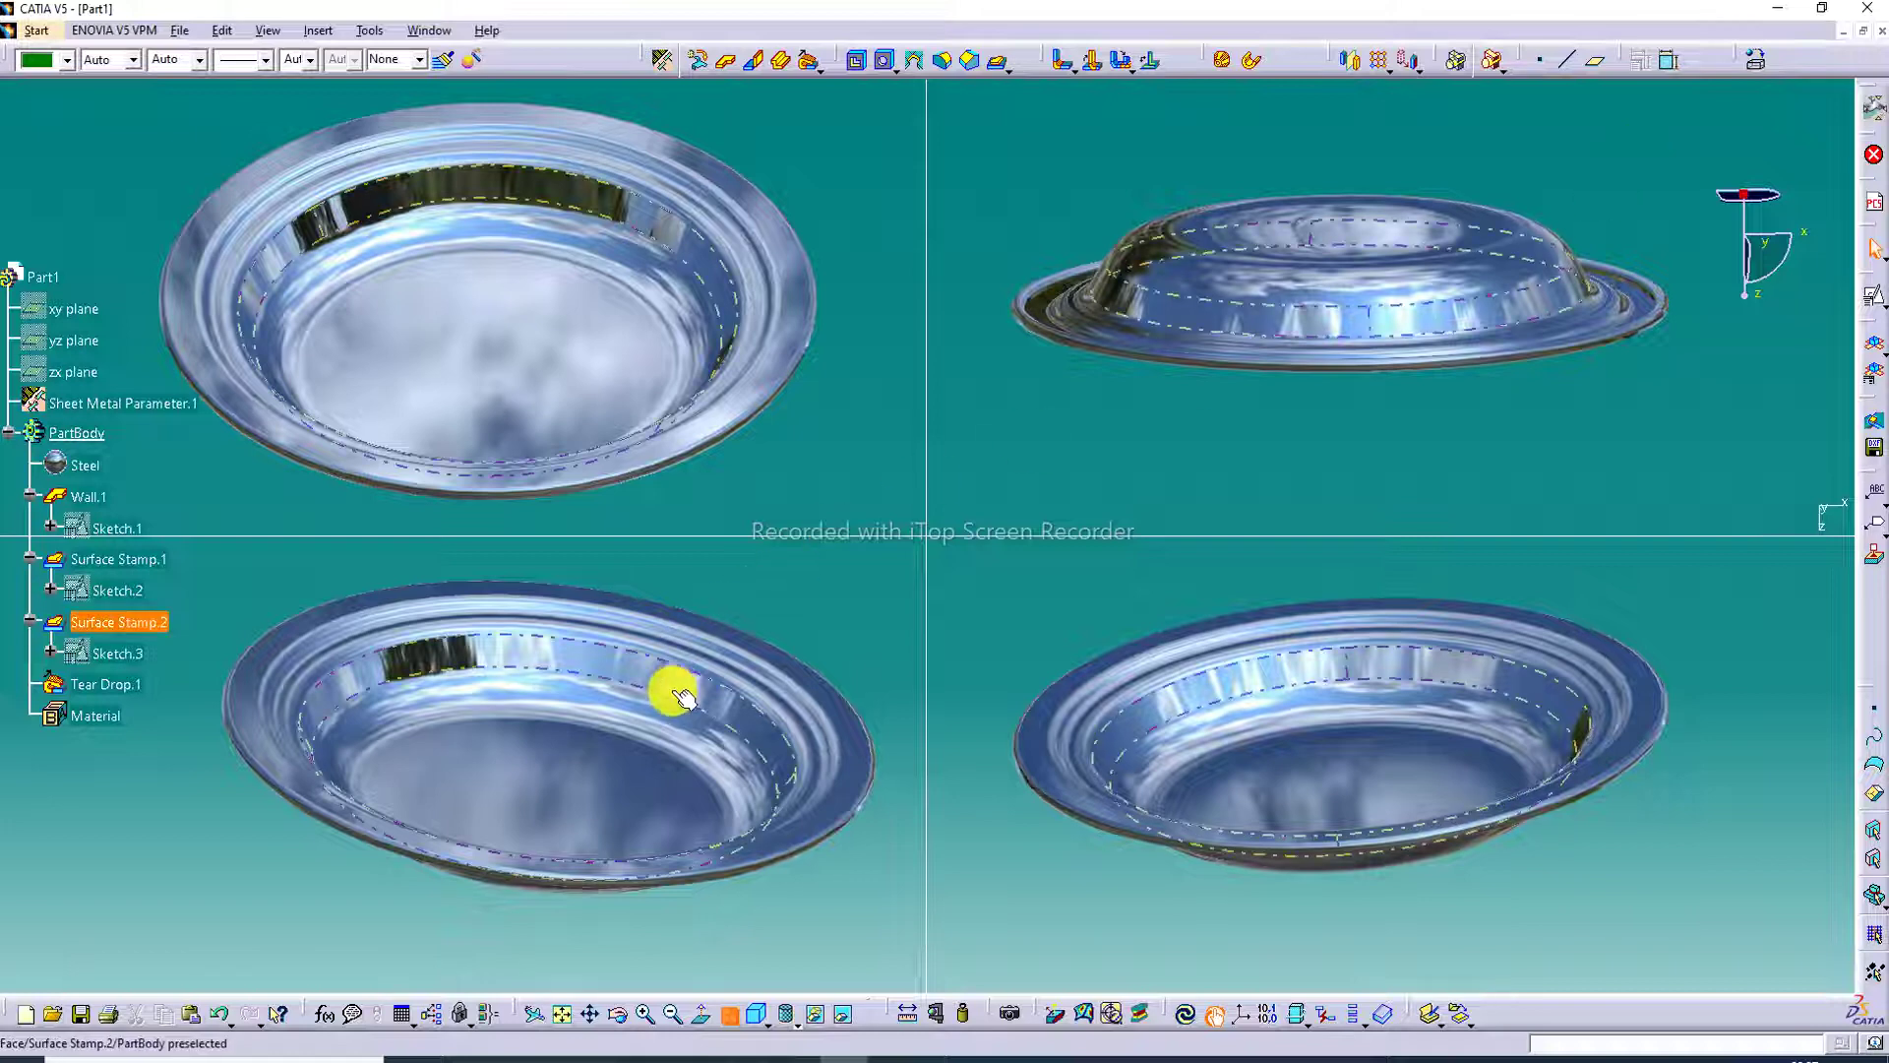
middle_click_drag(666, 683, 757, 629)
middle_click_drag(695, 387, 776, 434)
left_click(995, 622)
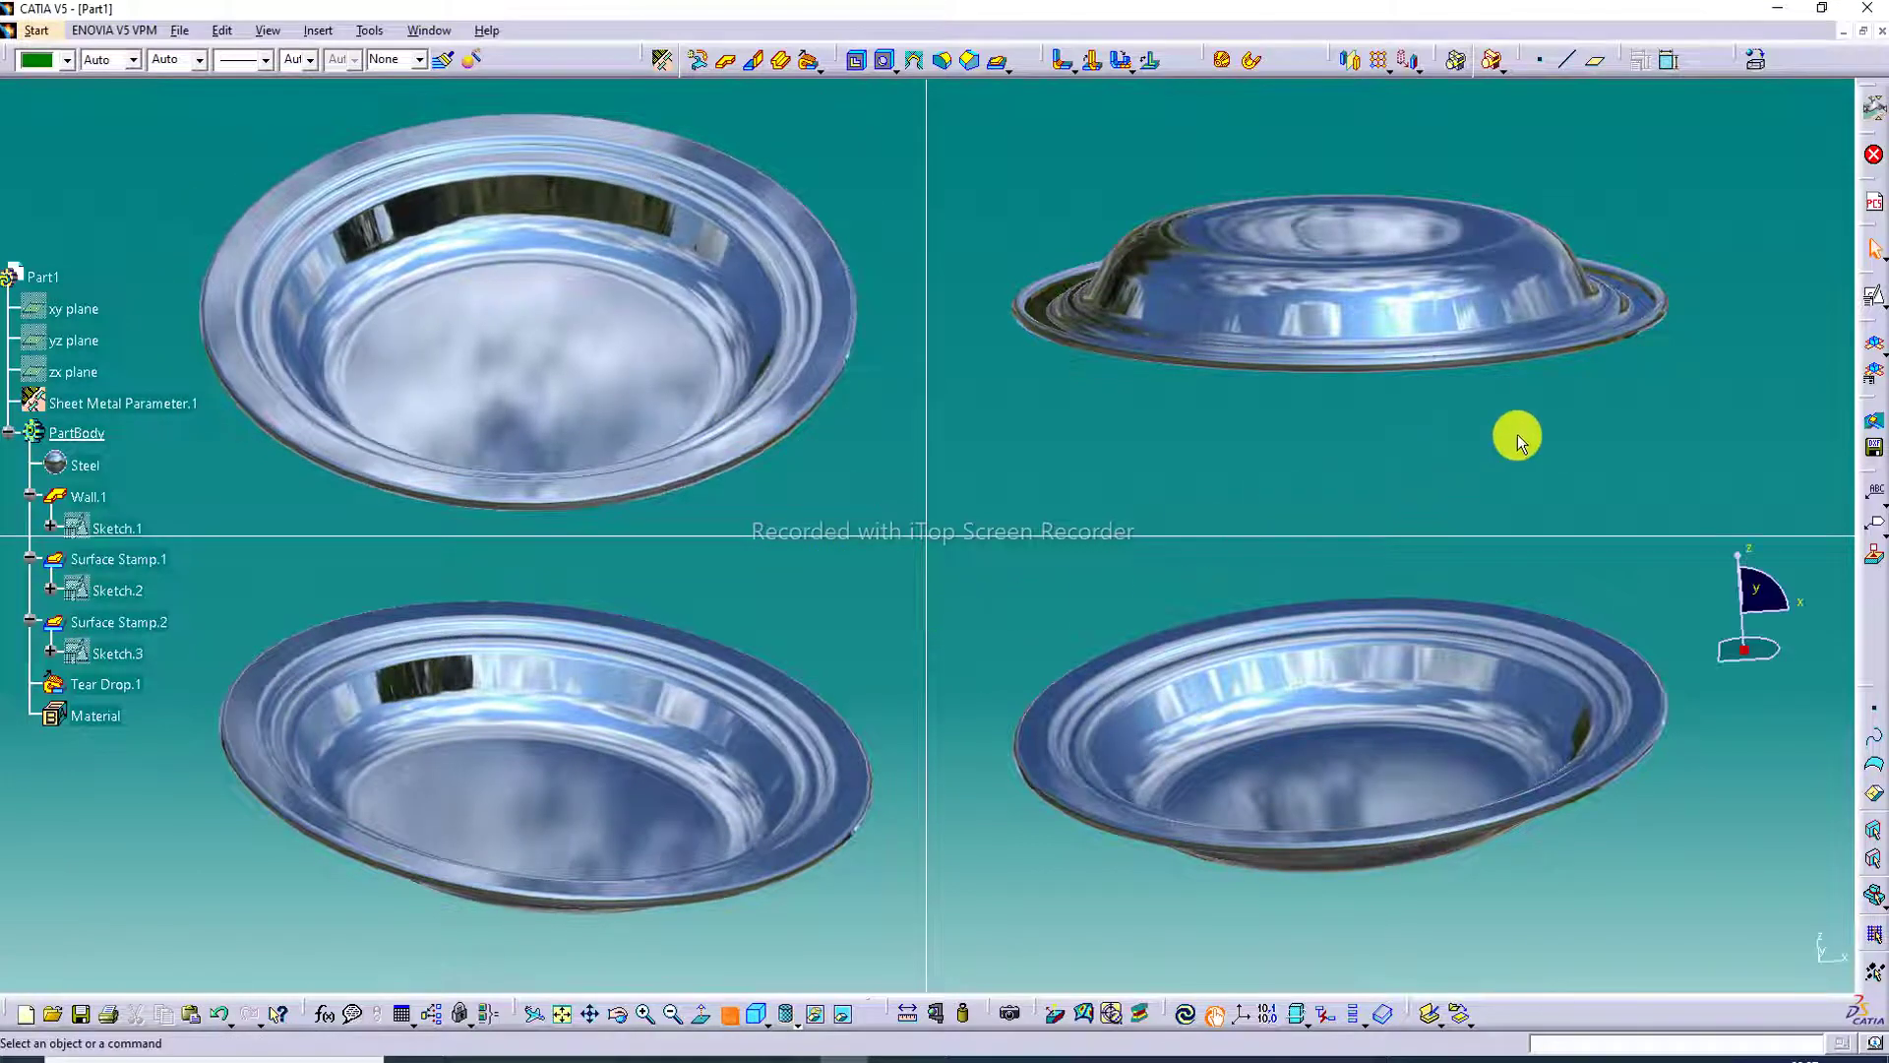